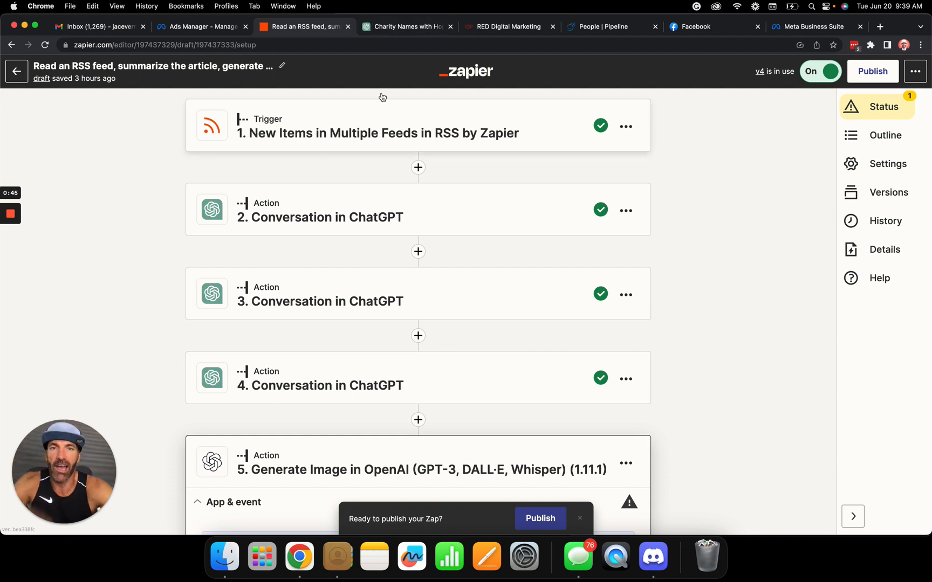
Open the marketingbyred.com website in a new browser tab
click(506, 28)
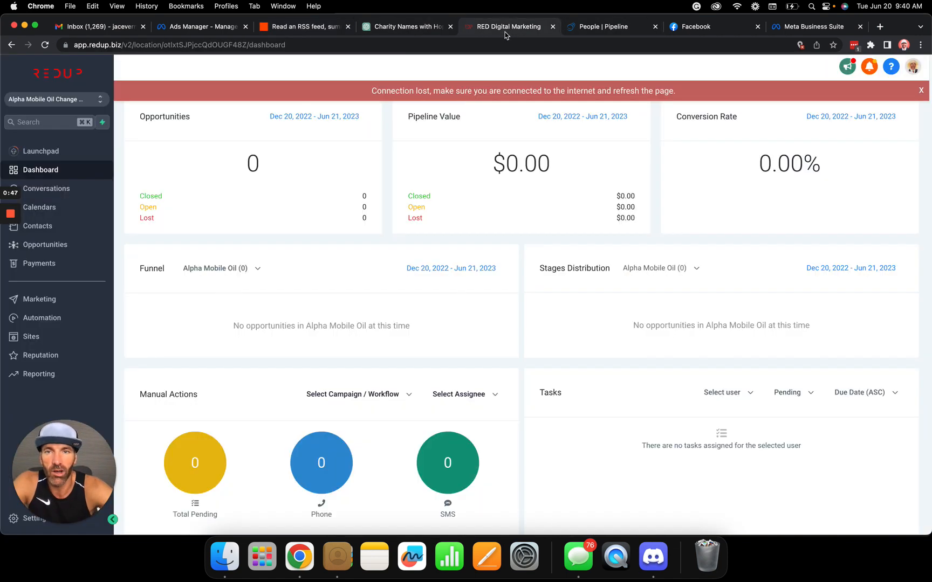
click(879, 26)
text(mark)
key(Return)
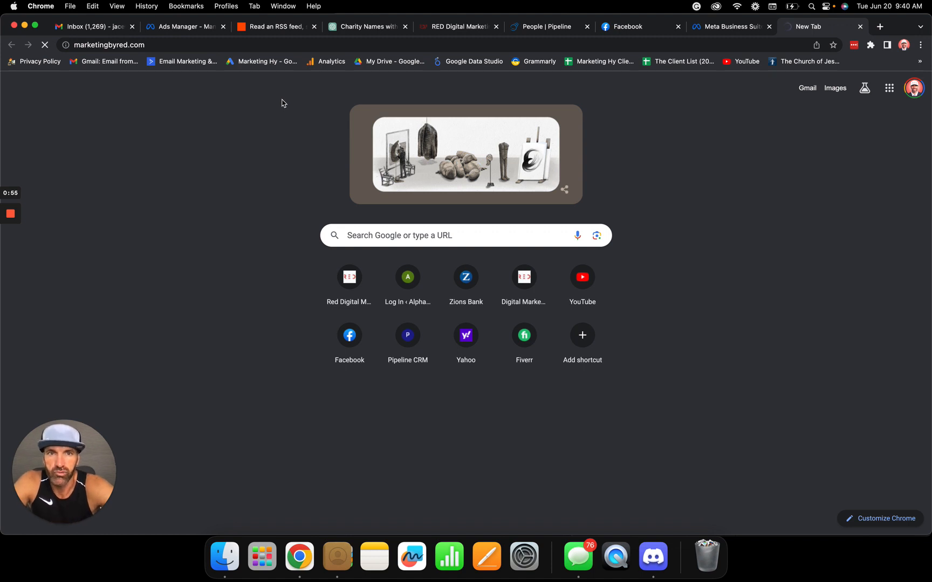
click(187, 44)
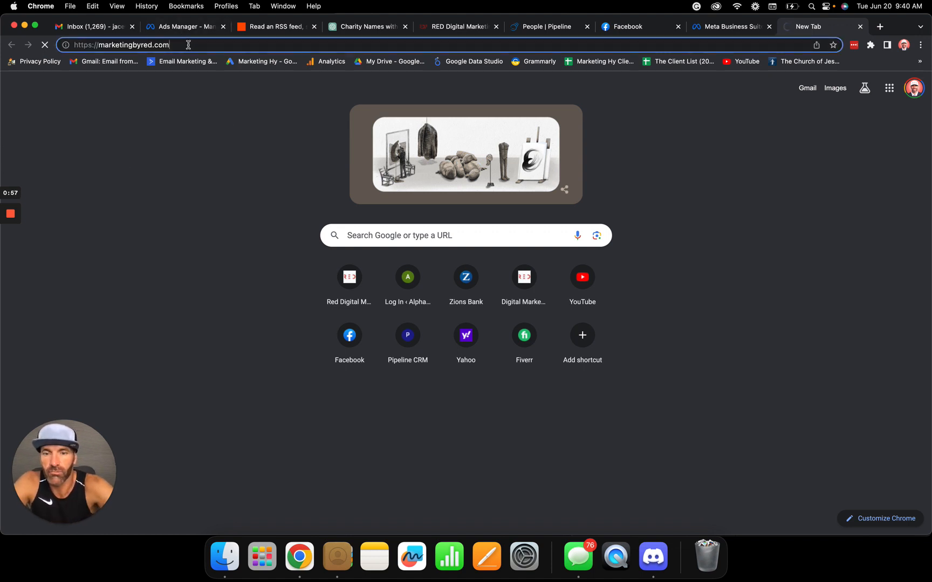
text(/bl)
key(BackSpace)
key(BackSpace)
key(BackSpace)
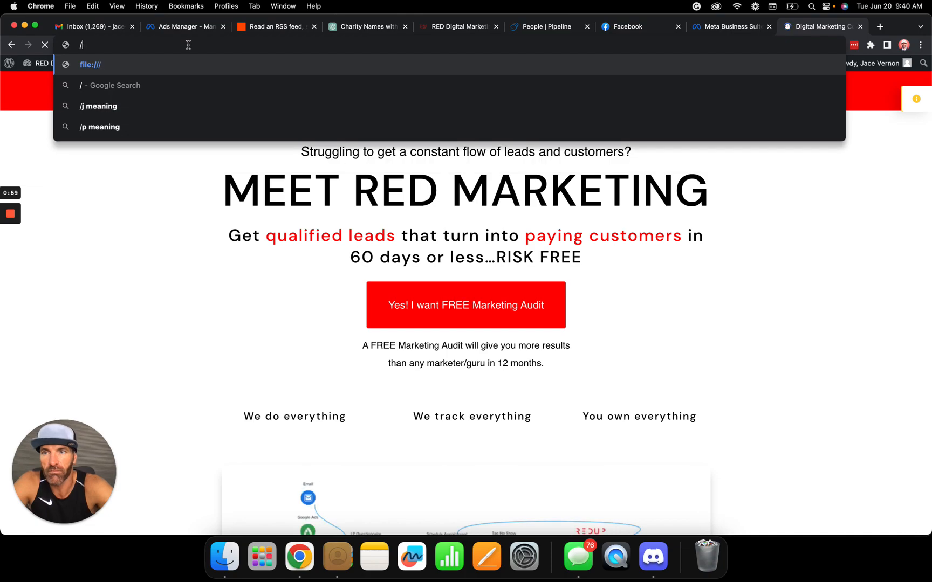
click(146, 179)
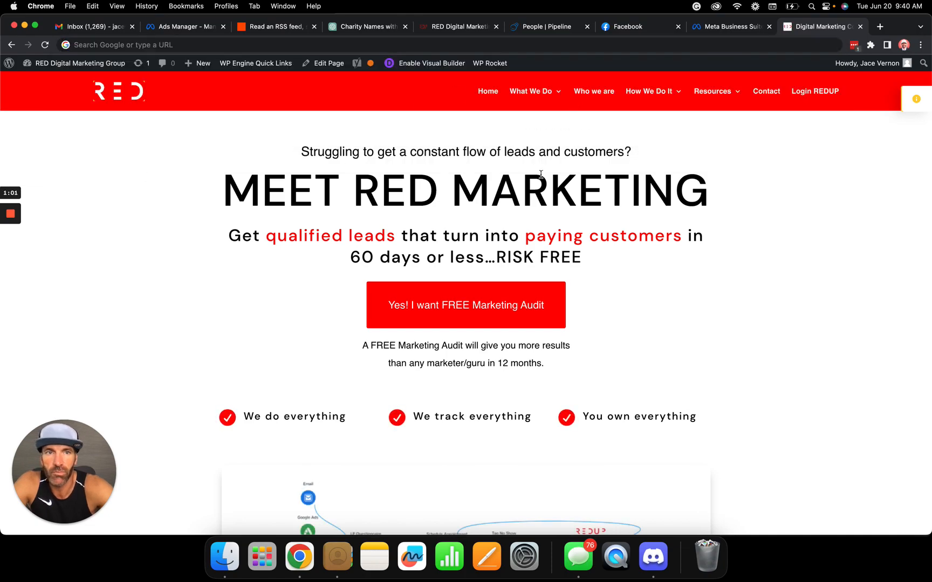
Look through the homepage, its footer and the Resources navigation entries for a link to the blog
scroll(541, 177, down, 15)
scroll(542, 178, down, 20)
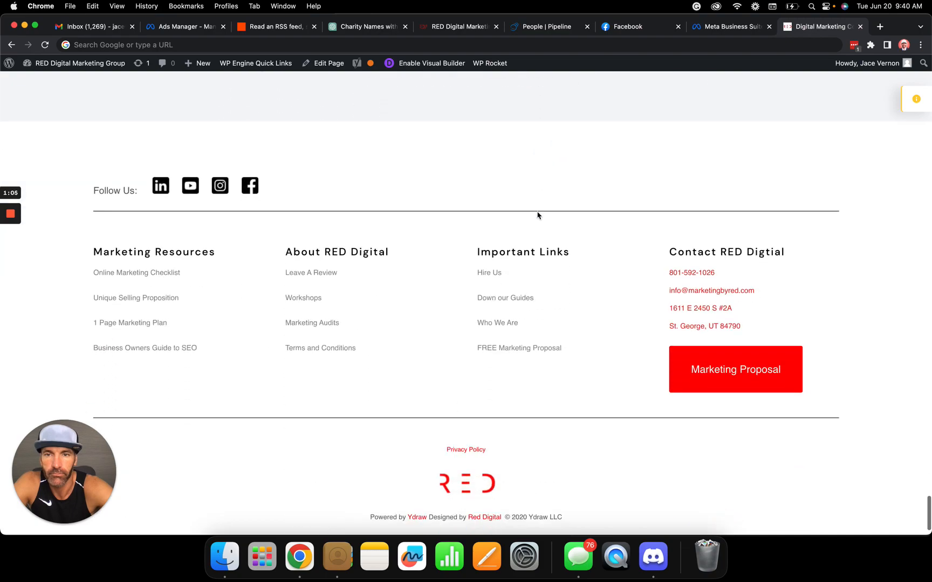
scroll(537, 214, up, 15)
scroll(537, 214, up, 10)
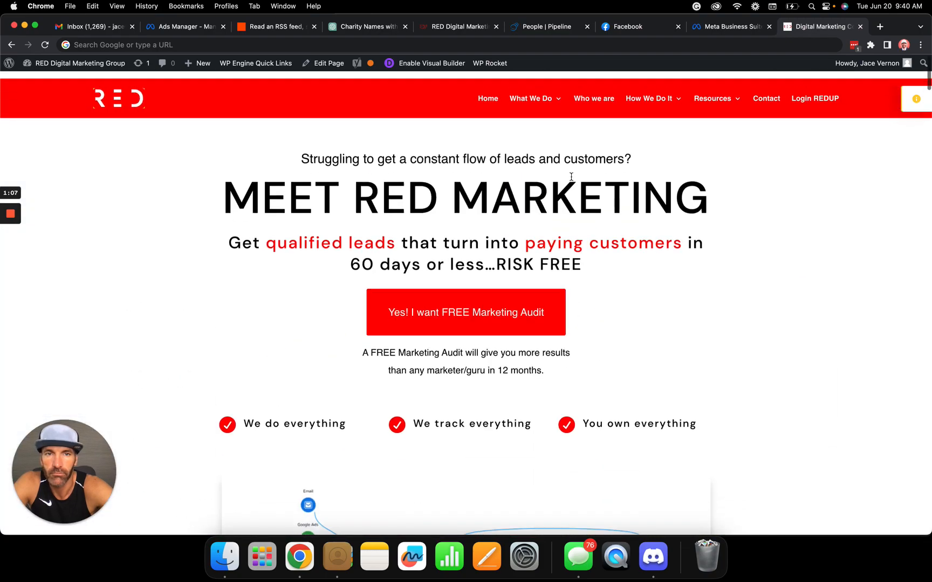
click(726, 95)
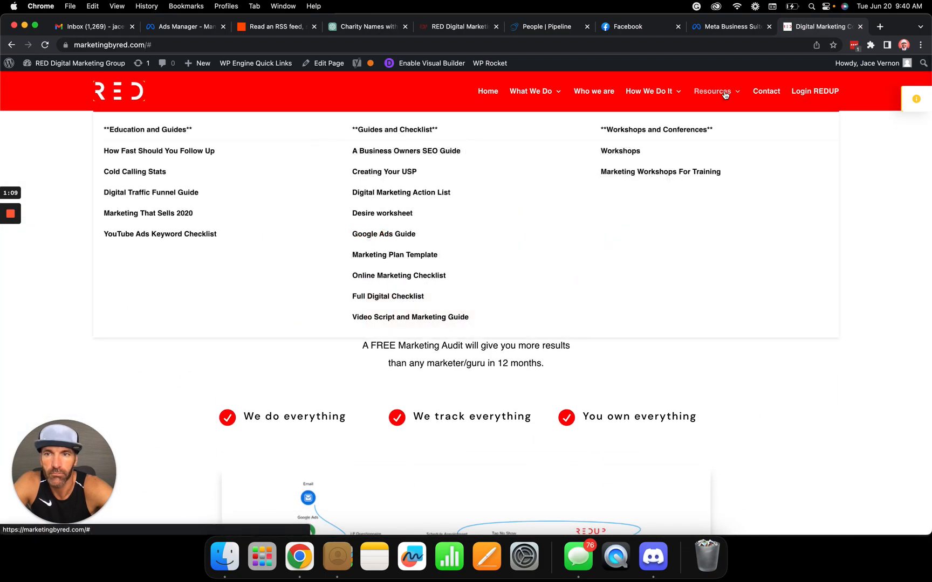
mouse_move(666, 96)
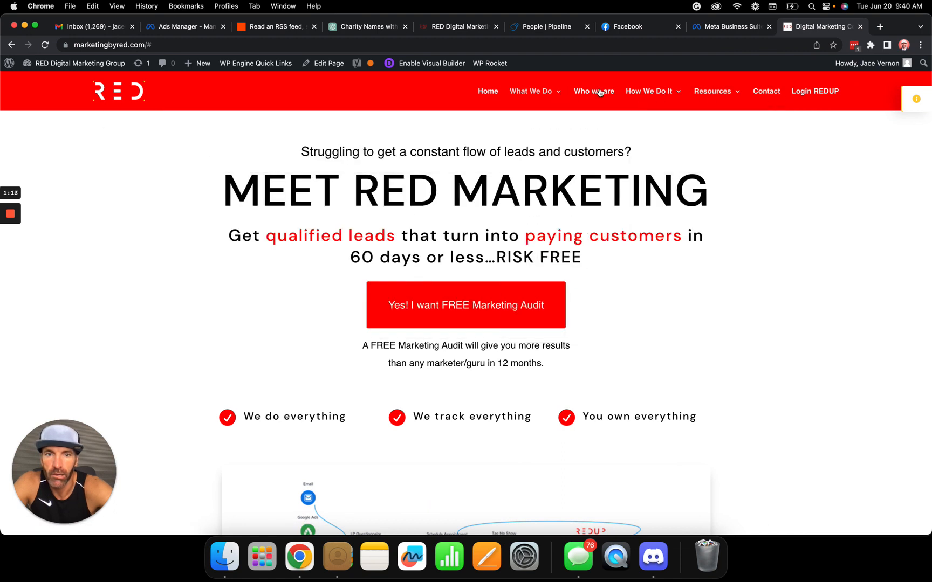
Go directly to the site's blog page at marketingbyred.com/blog
click(158, 46)
key(Right)
key(BackSpace)
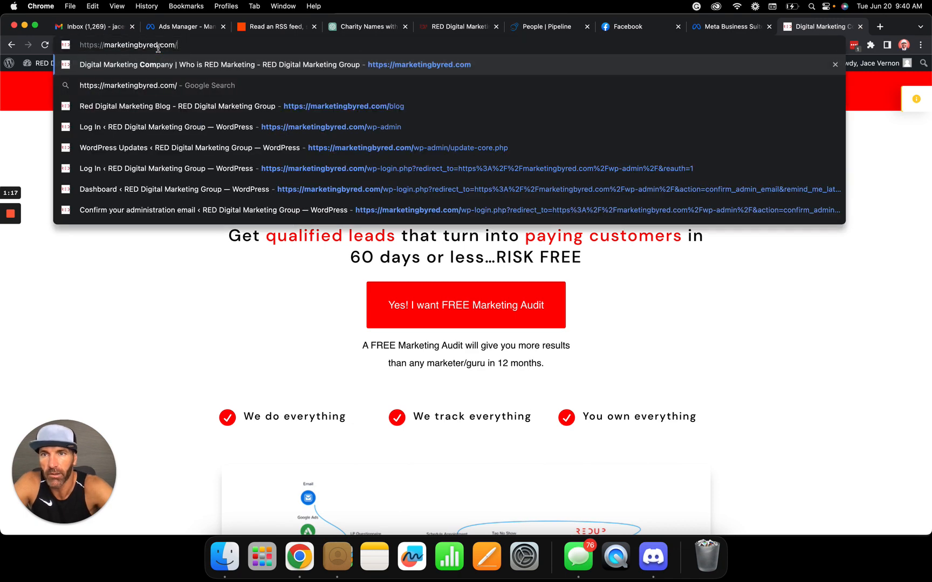
text(blog)
key(Return)
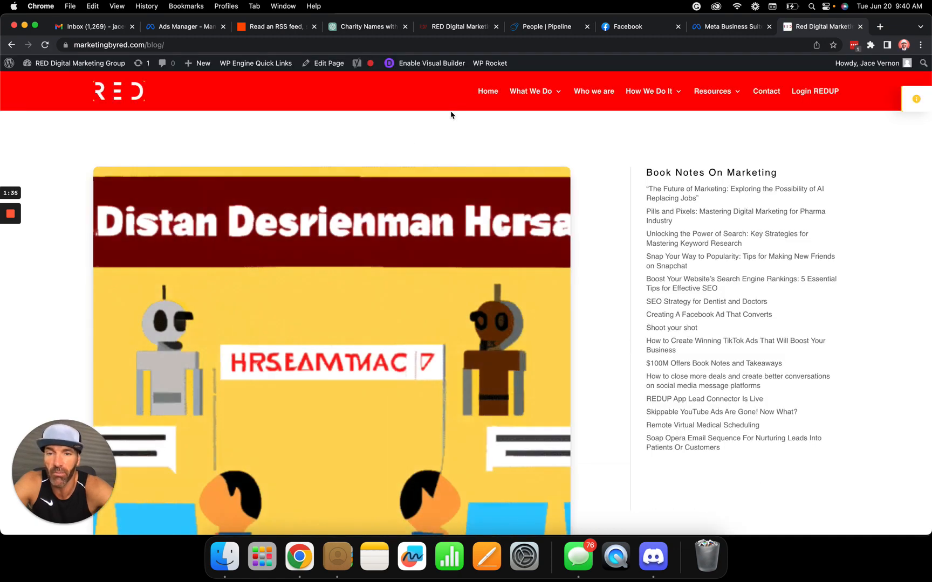
Open the blog post "Pills and Pixels: Mastering Digital Marketing for Pharma Industry" from the post list
scroll(451, 115, down, 10)
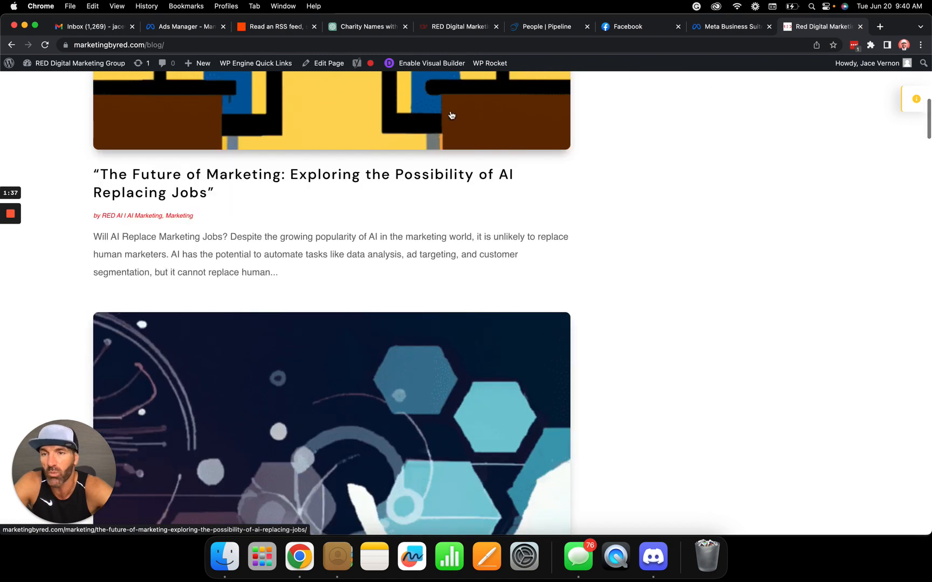
scroll(450, 115, down, 8)
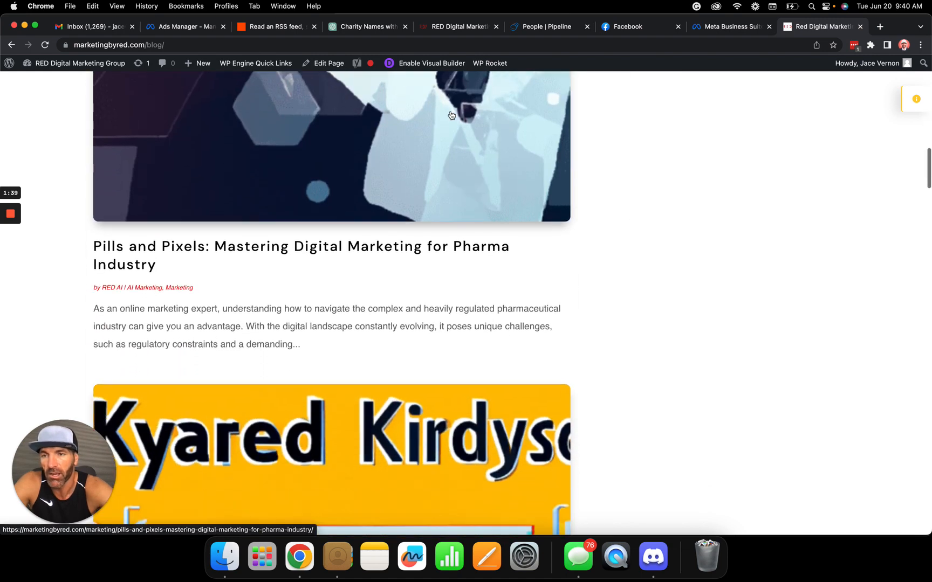
click(291, 247)
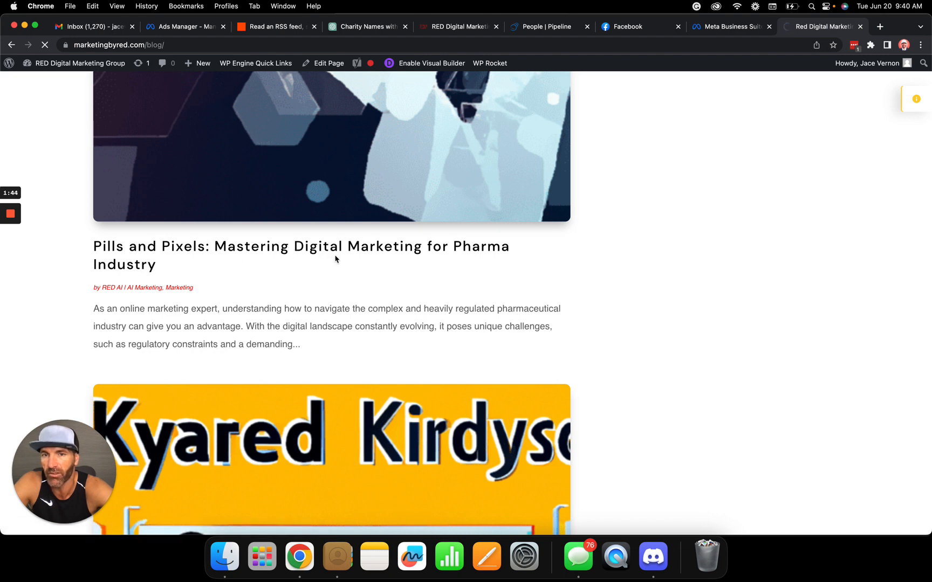
scroll(335, 259, down, 3)
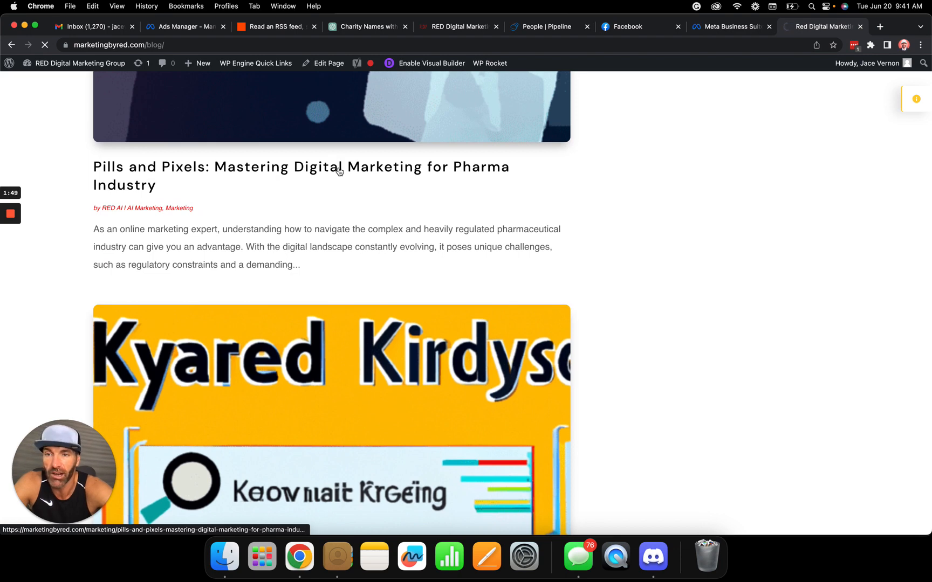
scroll(338, 171, down, 4)
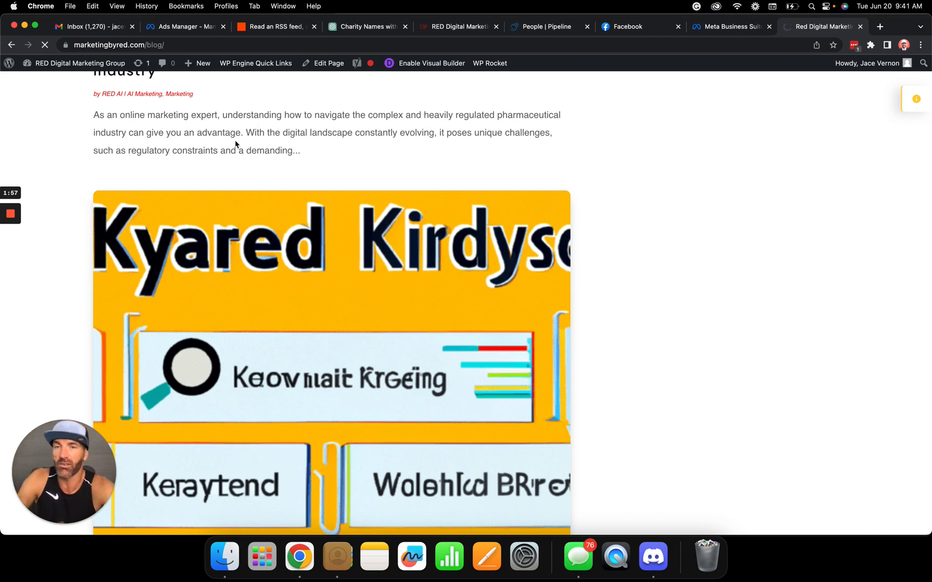
scroll(237, 145, up, 7)
scroll(255, 150, up, 1)
scroll(255, 150, up, 6)
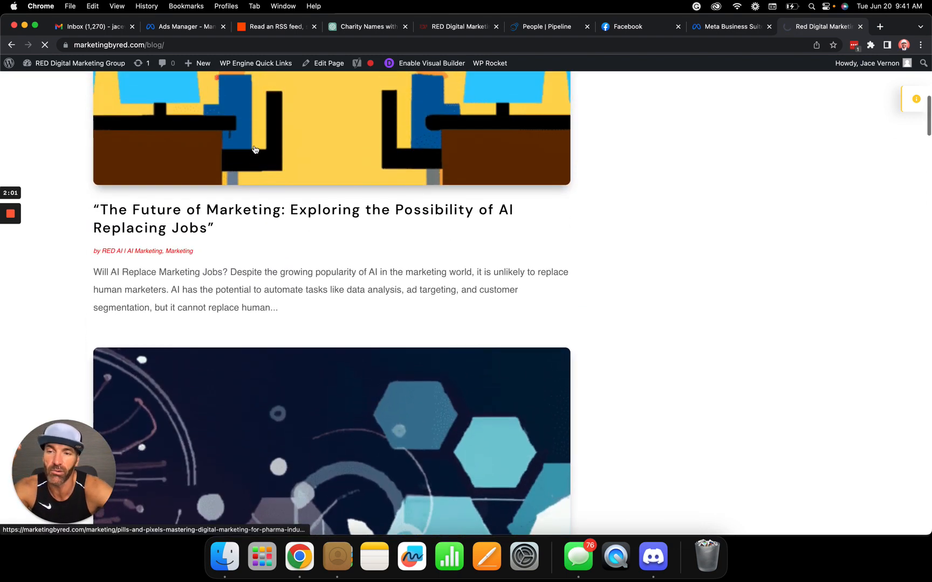
Read through the "Pills and Pixels" article from its title and author line to its conclusion
scroll(333, 228, down, 9)
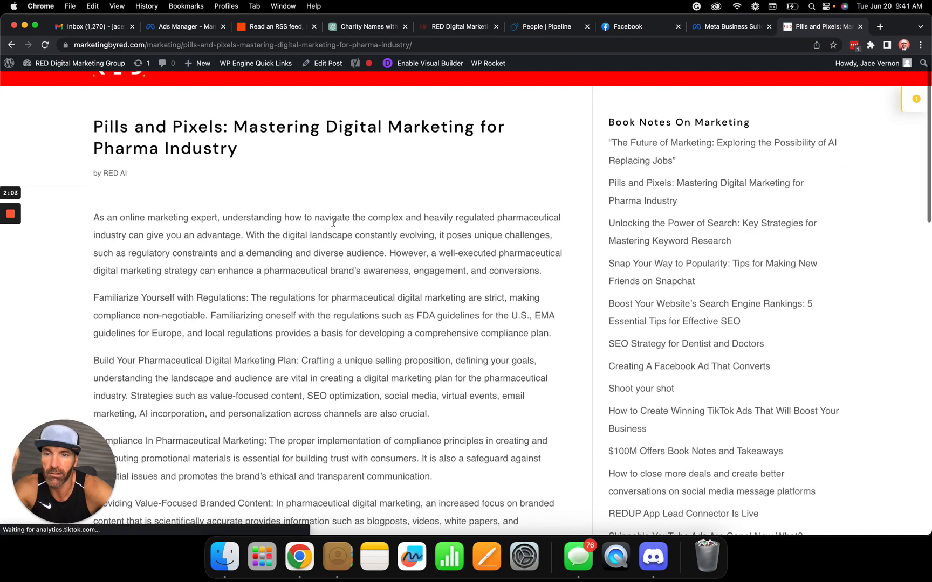
scroll(333, 227, up, 15)
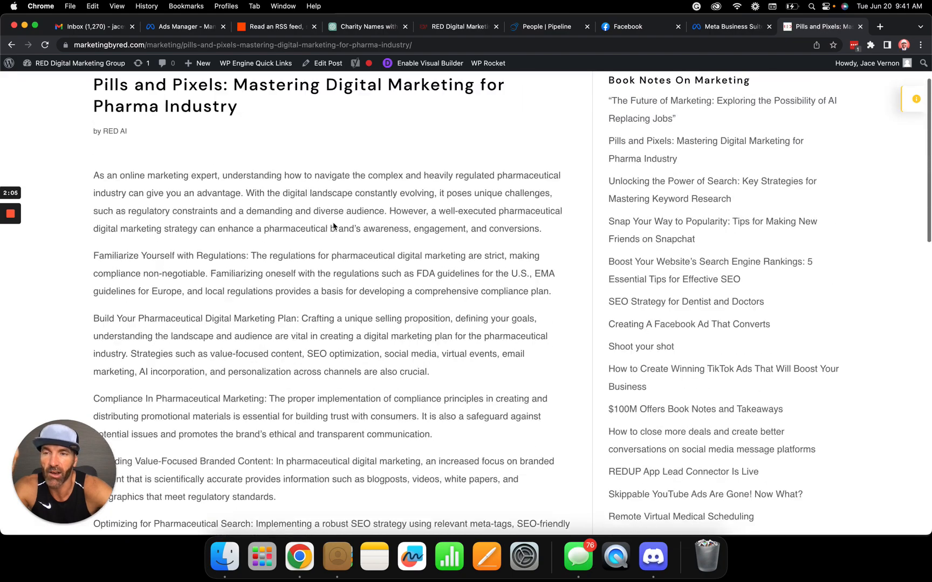
scroll(332, 223, down, 3)
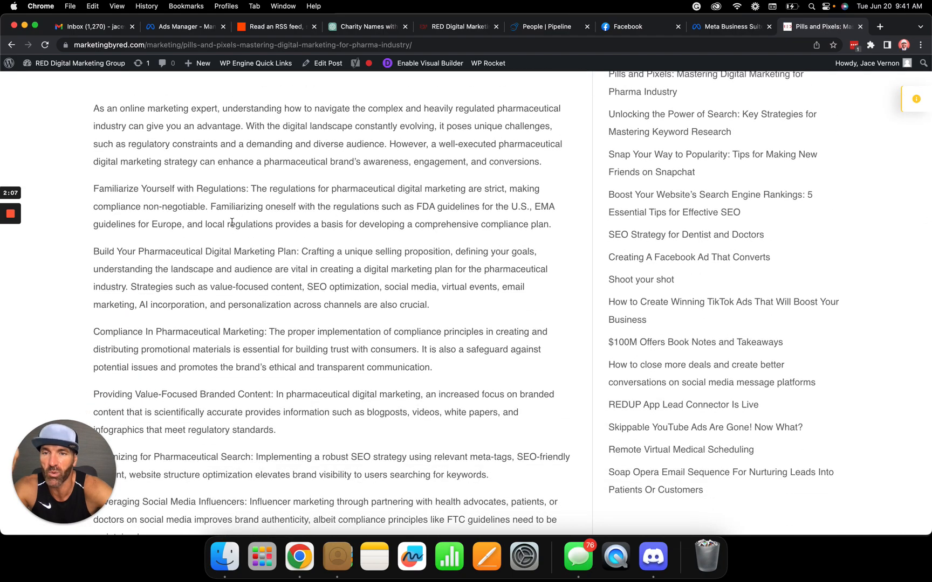
scroll(332, 266, down, 11)
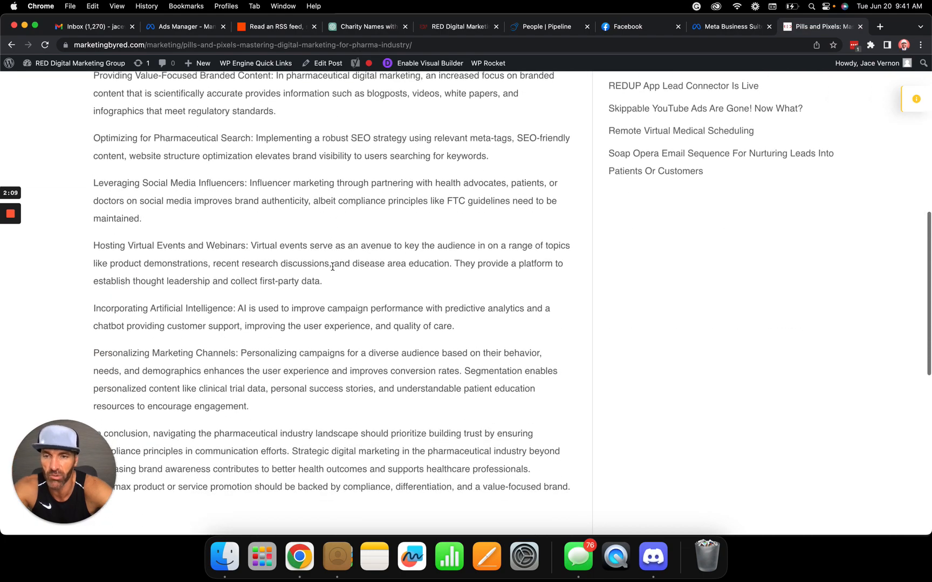
scroll(333, 270, up, 15)
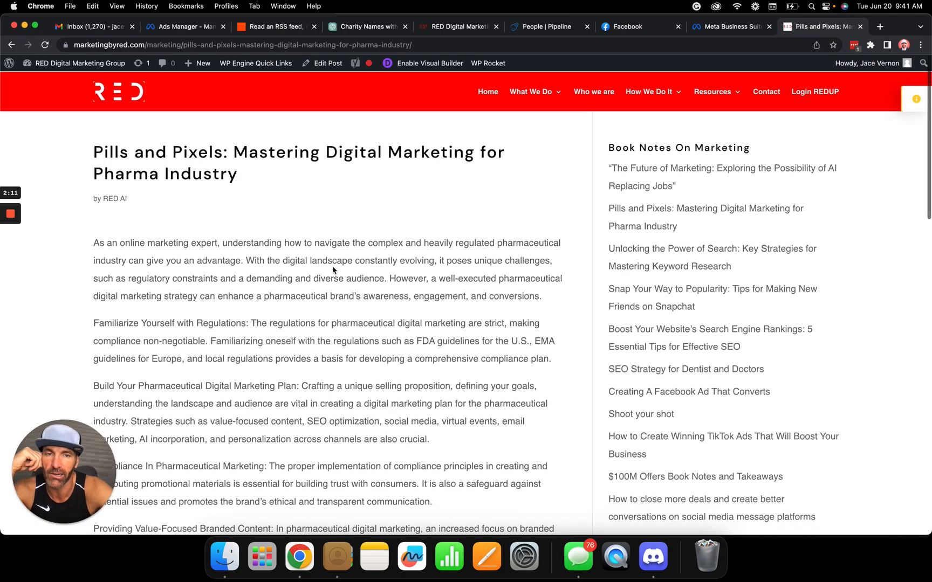
scroll(333, 266, down, 4)
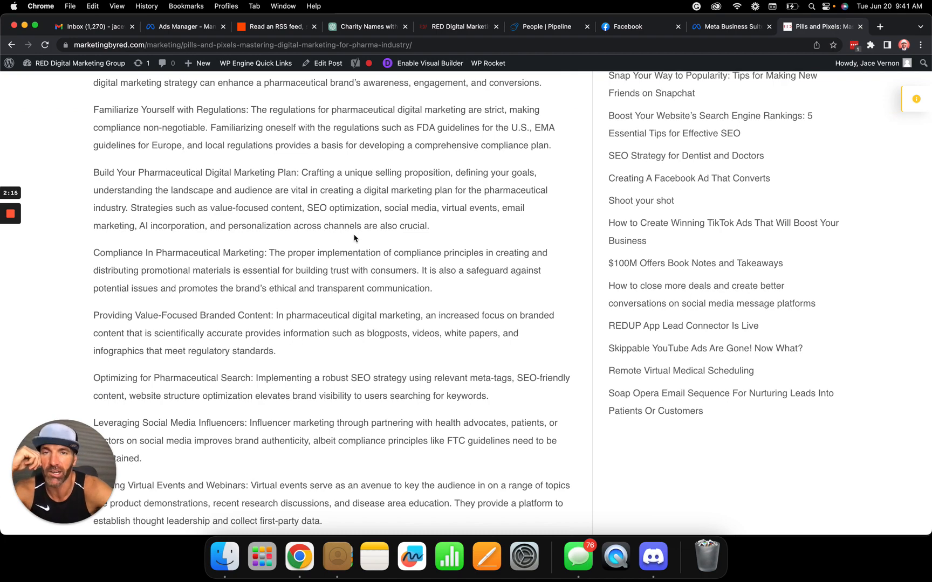
scroll(356, 239, up, 5)
scroll(354, 238, down, 5)
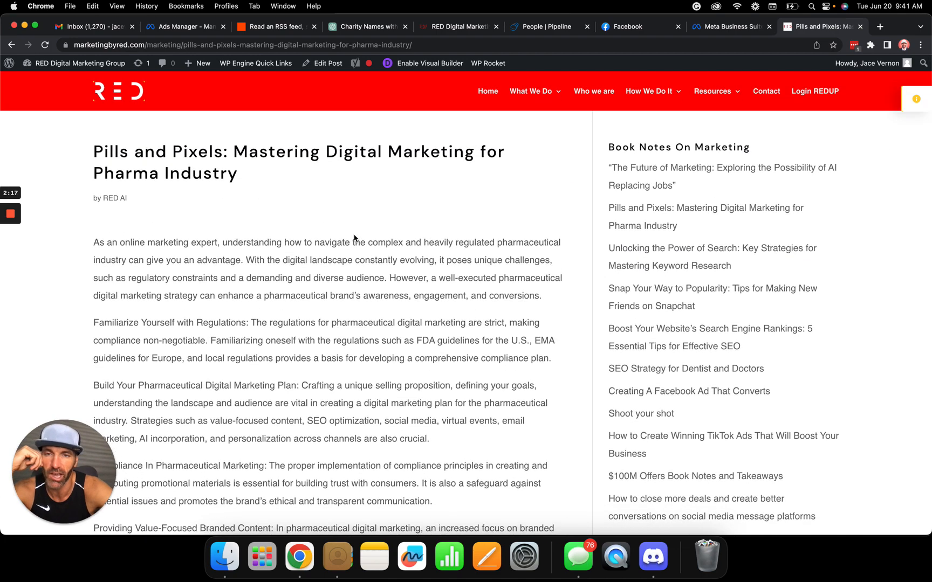
scroll(354, 235, up, 5)
scroll(354, 234, down, 1)
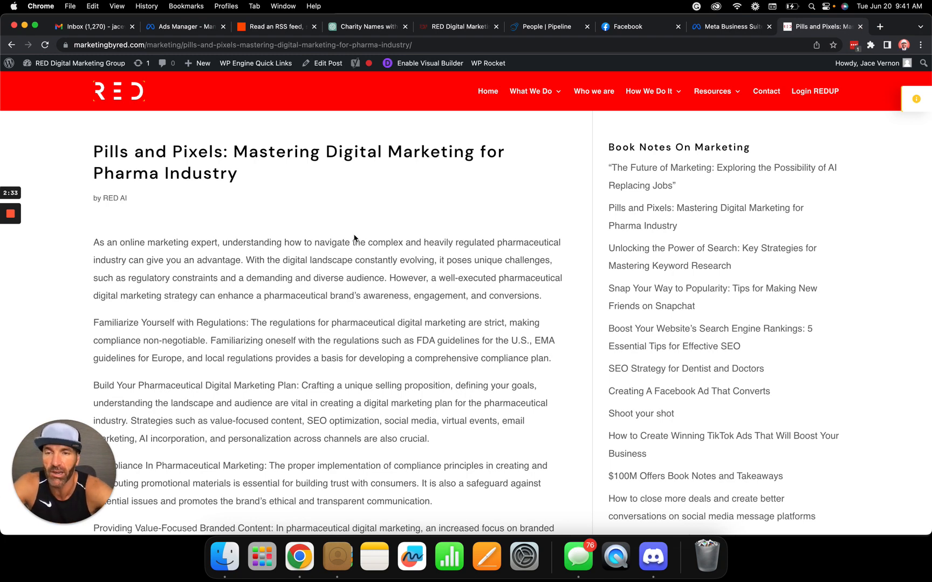
Return to the Zapier editor and open the feed settings of the "New Items in Multiple Feeds" RSS trigger
click(286, 29)
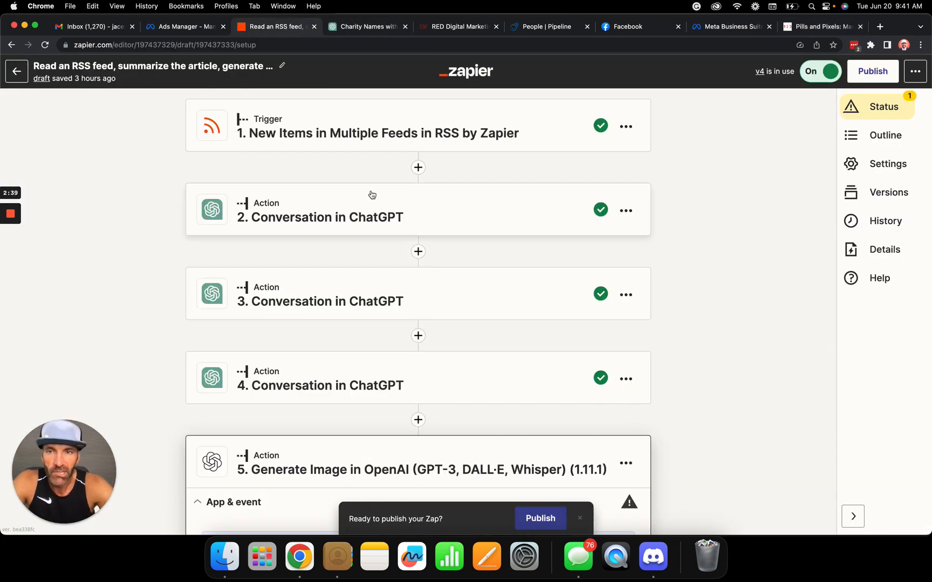
click(302, 136)
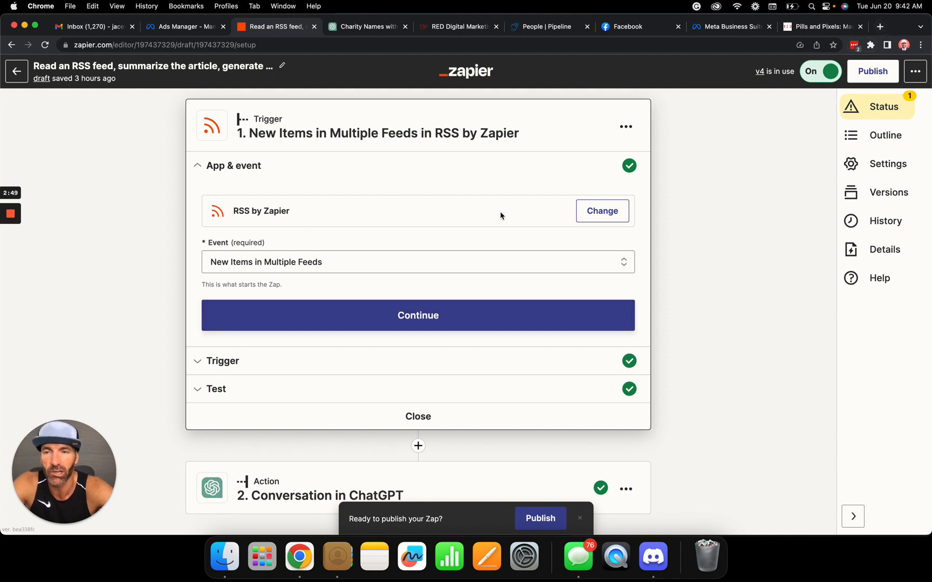
click(426, 317)
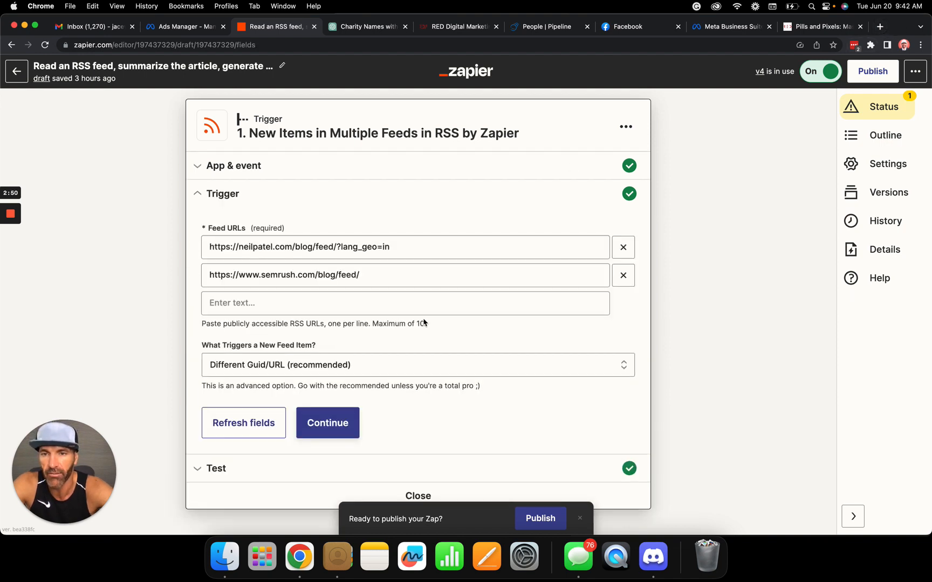
Copy the neilpatel.com feed URL from the trigger, open it in a new browser tab and examine the feed content
triple_click(401, 248)
key(super+c)
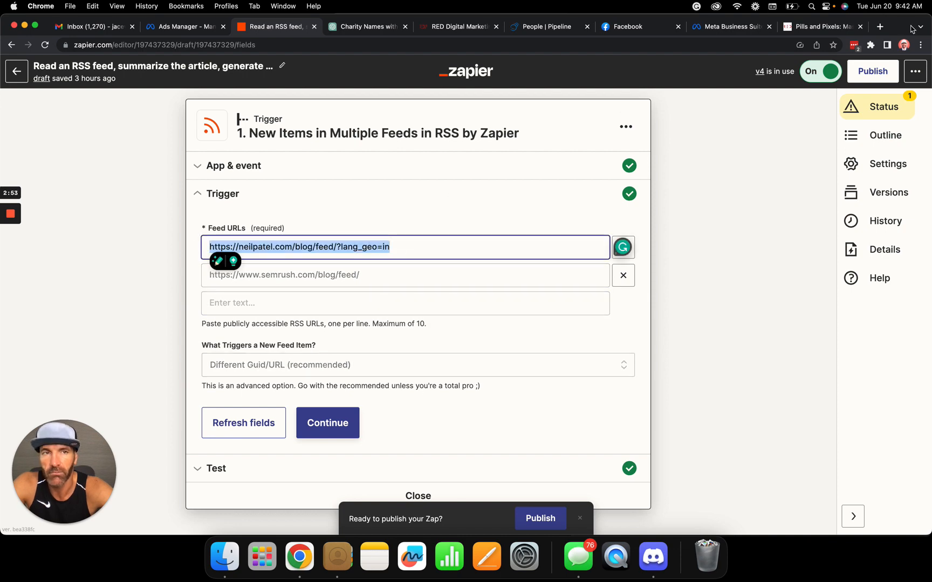
click(880, 26)
key(super+v)
key(Return)
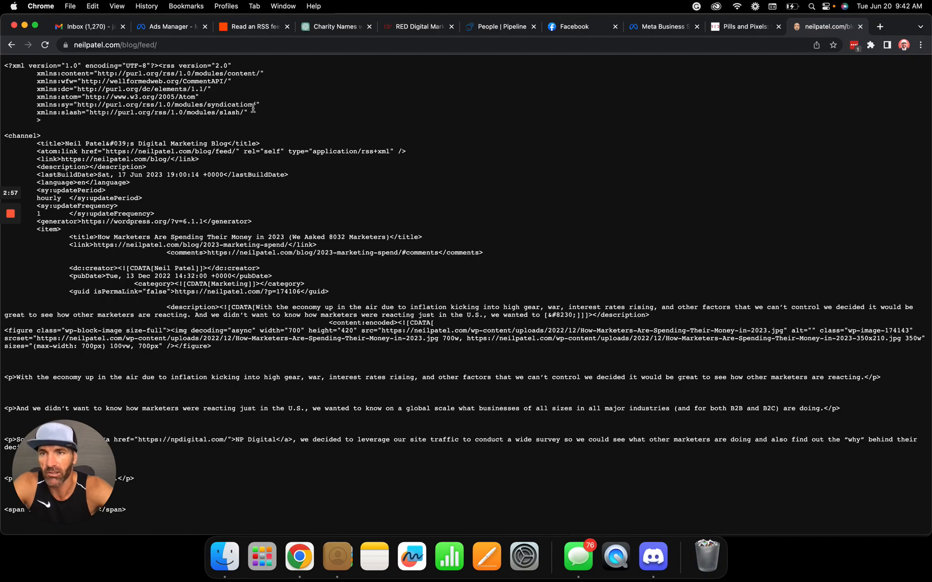
scroll(253, 109, down, 20)
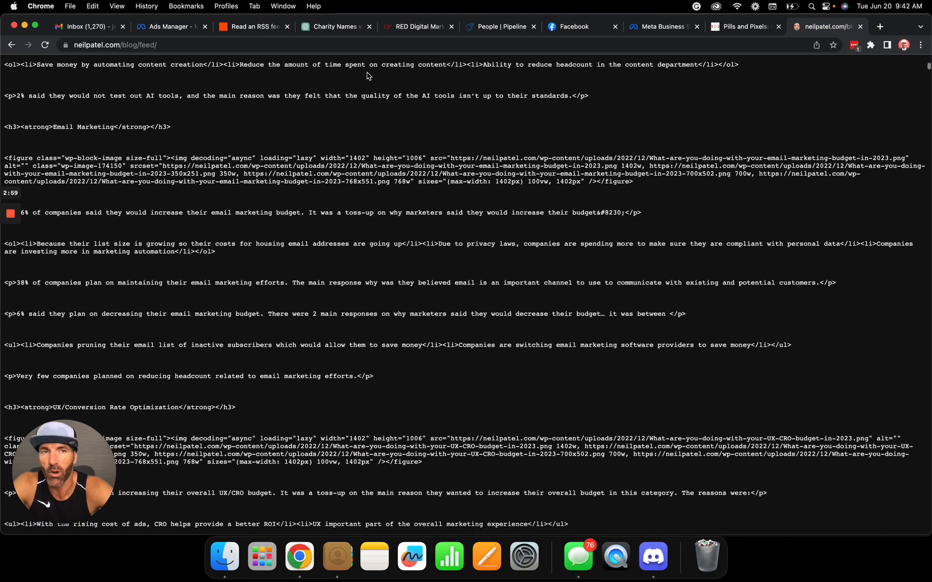
Return to the Zapier trigger, copy the semrush.com feed URL and open it in a new browser tab
click(738, 27)
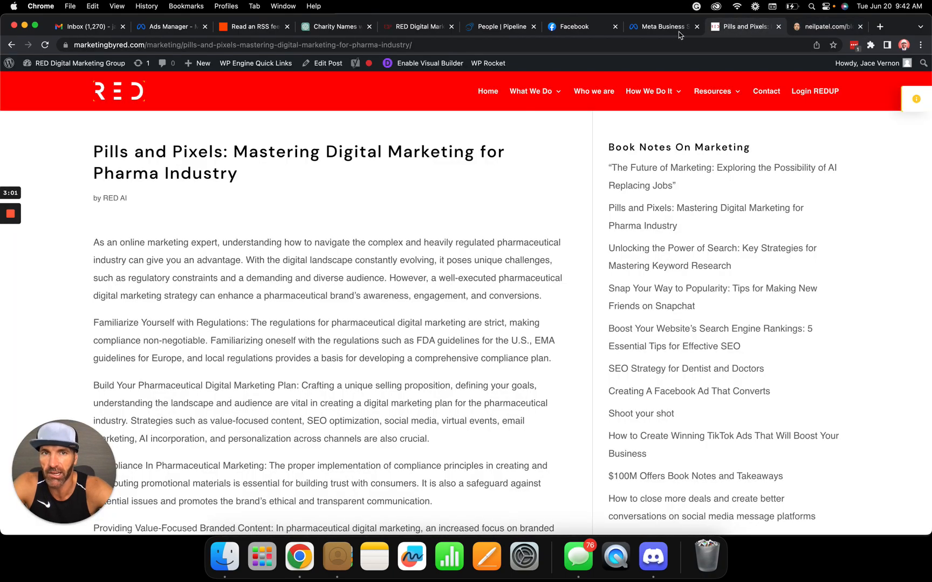
click(248, 28)
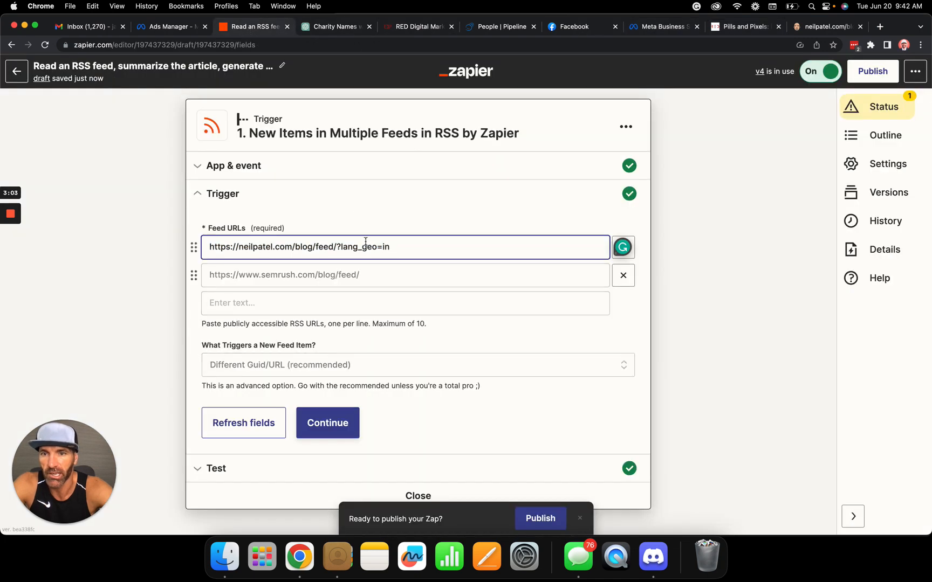
triple_click(372, 275)
key(super+c)
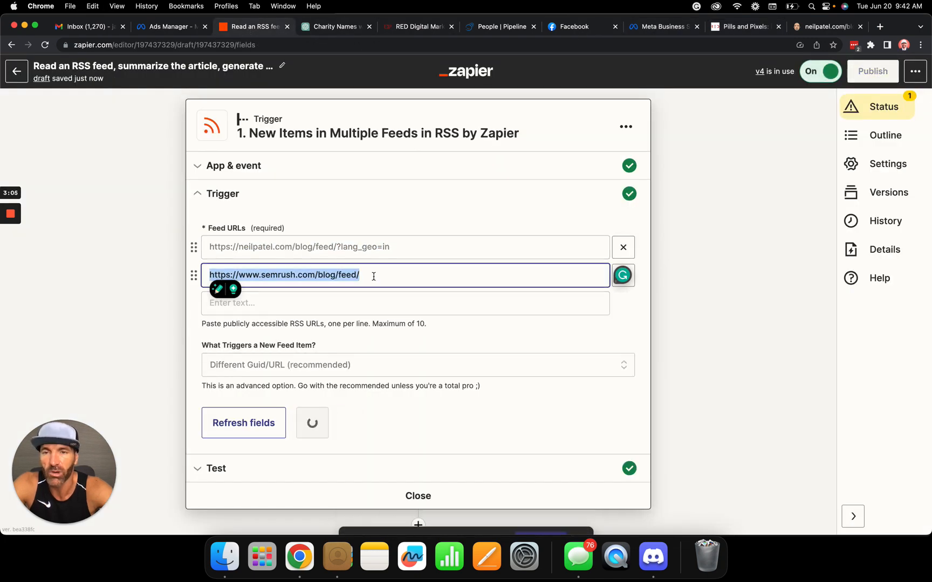
click(880, 26)
key(super+v)
key(Return)
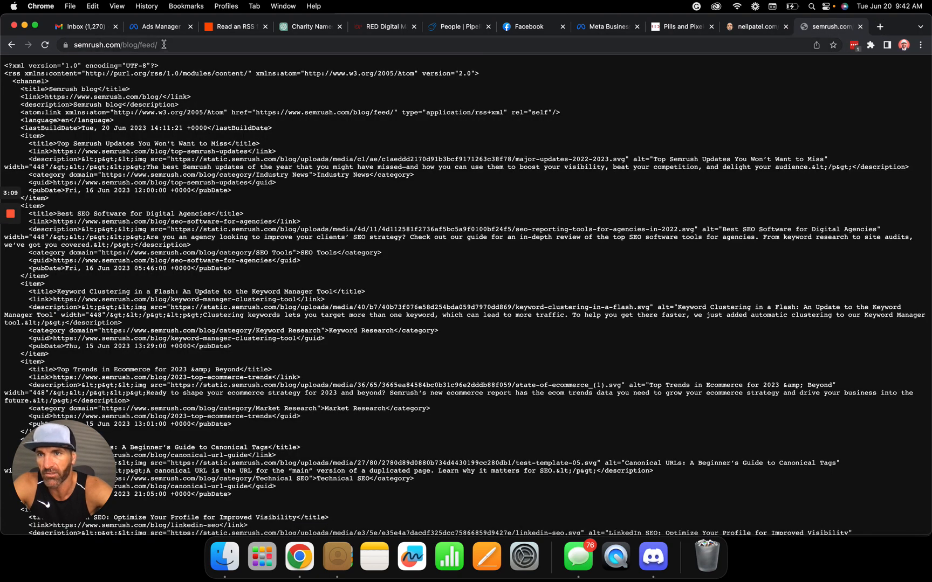
Shorten the feed address to load the semrush.com home page and open the Semrush Blog from its footer links
drag(162, 45, 125, 45)
key(BackSpace)
key(BackSpace)
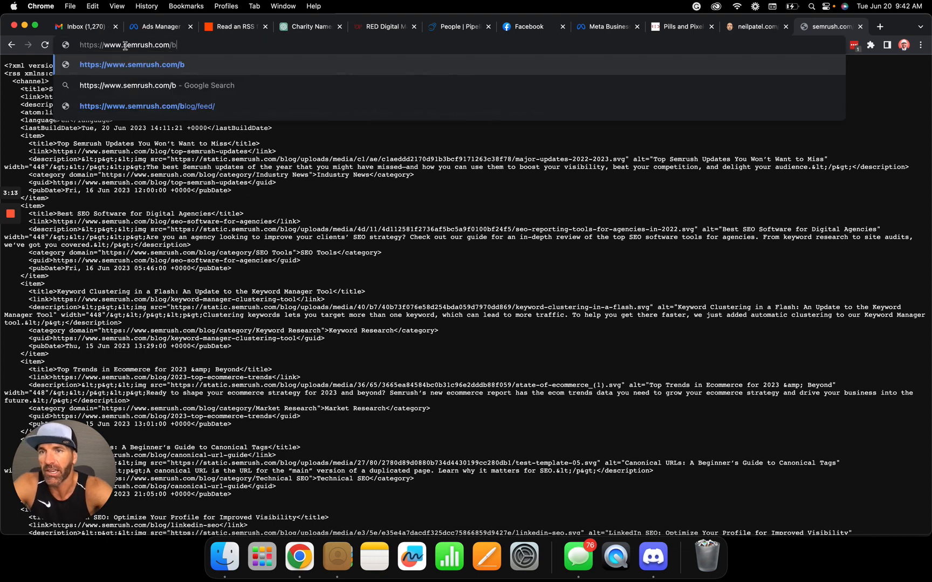
key(Return)
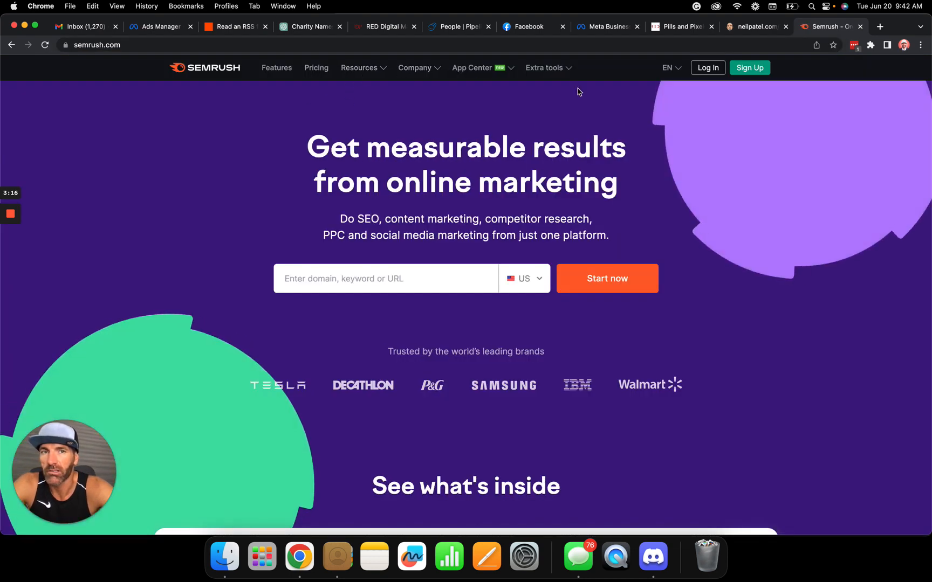
scroll(578, 89, down, 15)
scroll(577, 88, down, 10)
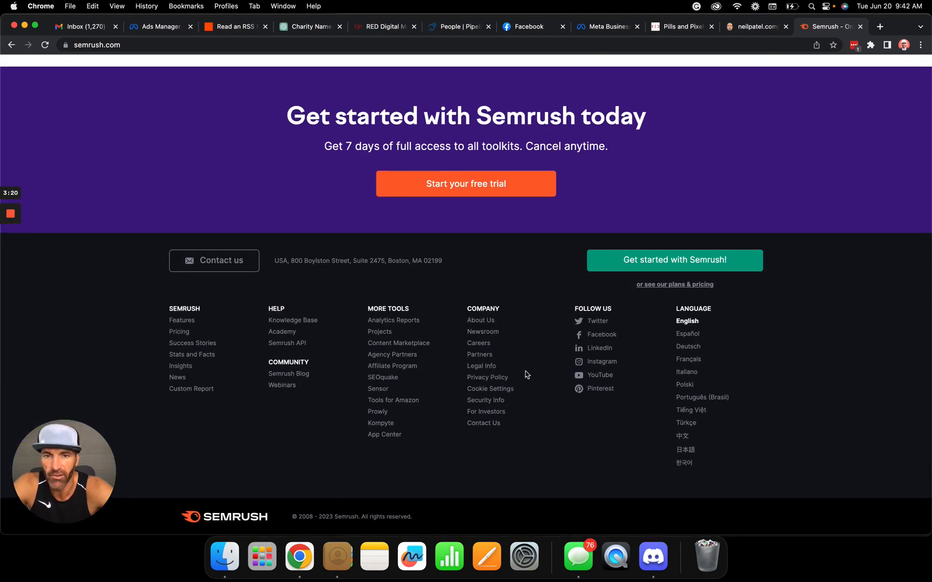
click(295, 374)
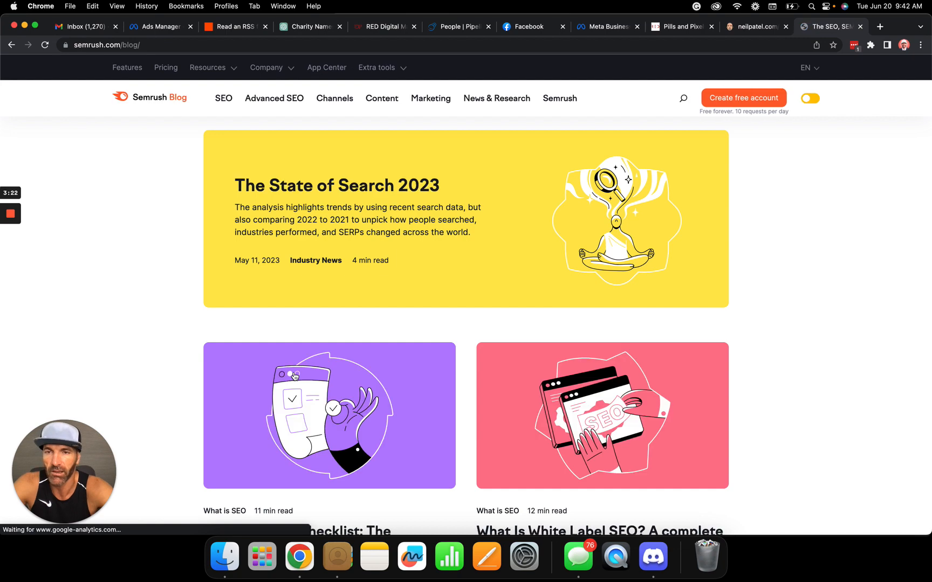
Browse the Semrush Blog's article listing, open "Best SEO Software for Digital Agencies" and skim through the article
scroll(295, 268, down, 2)
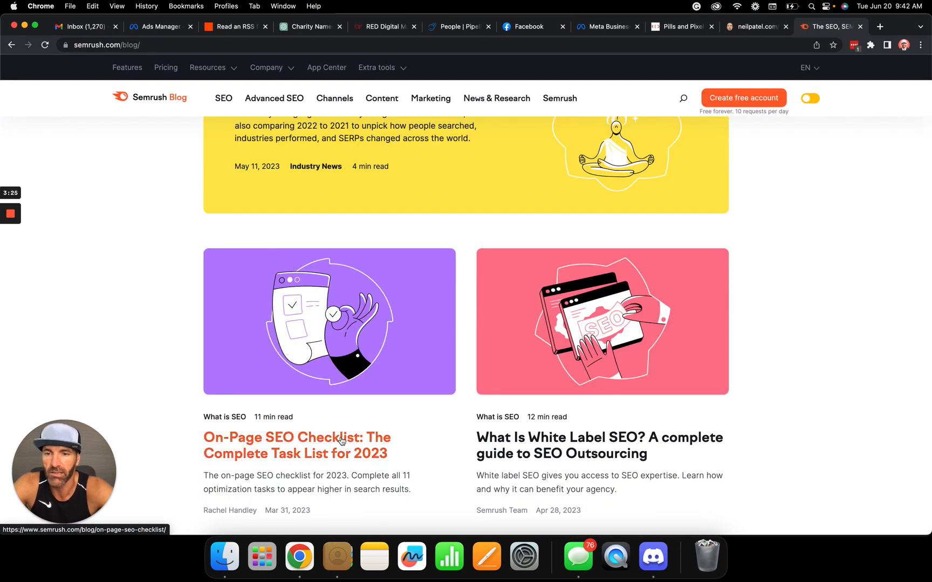
scroll(560, 433, down, 1)
scroll(561, 432, down, 5)
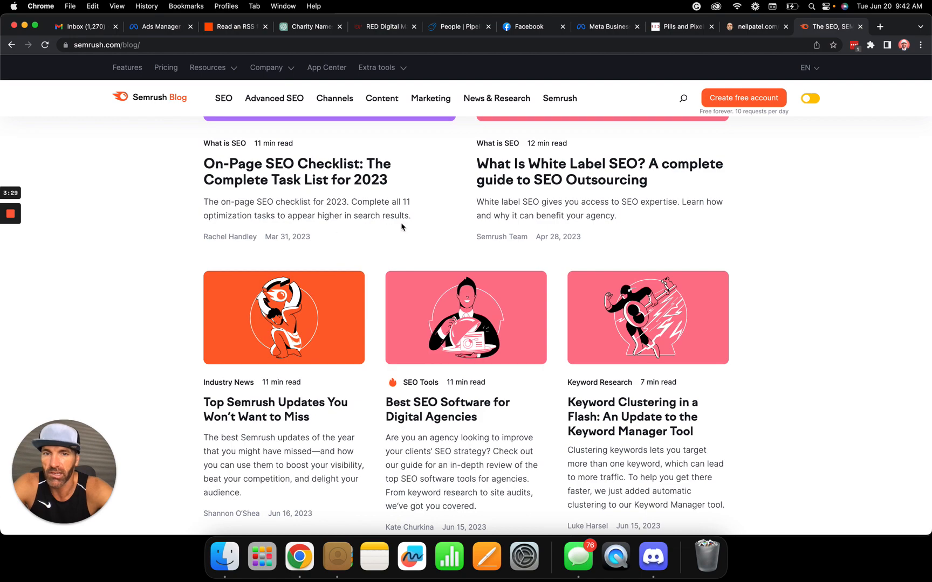
scroll(457, 251, up, 1)
scroll(457, 252, down, 10)
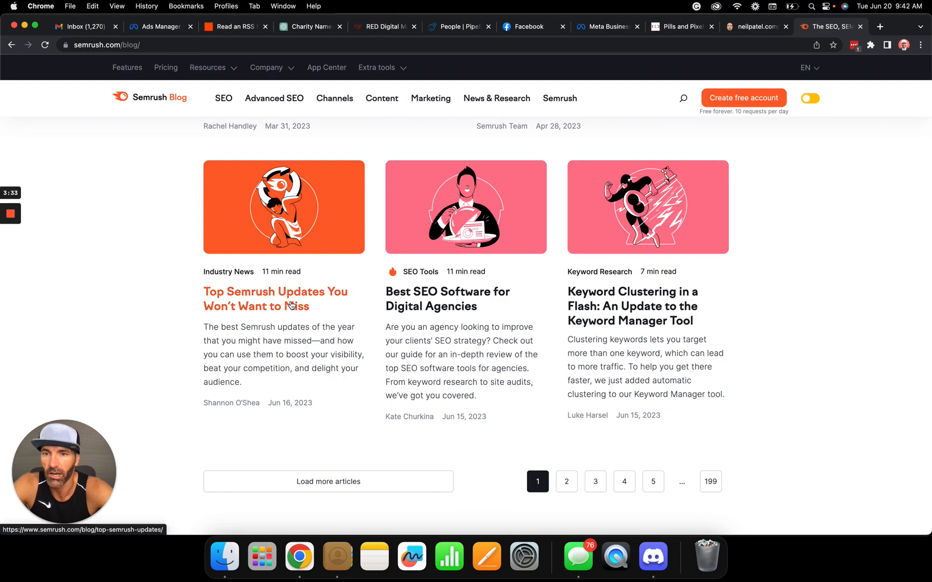
click(446, 298)
scroll(447, 298, down, 10)
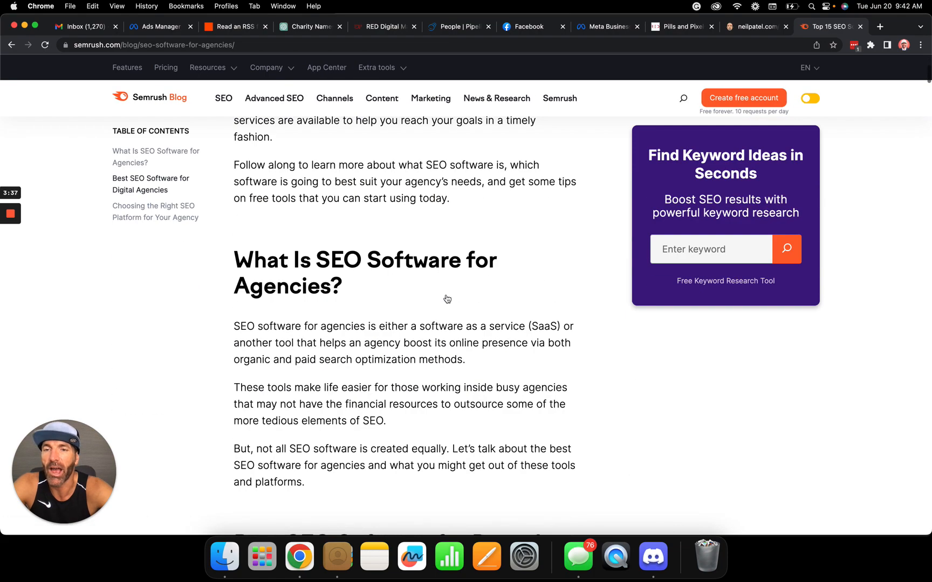
scroll(447, 298, down, 10)
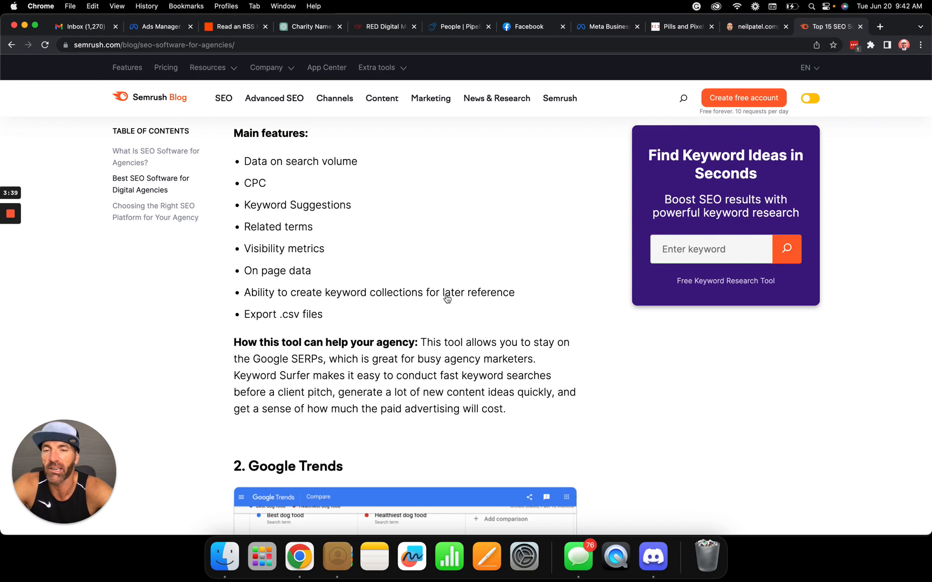
scroll(447, 298, down, 10)
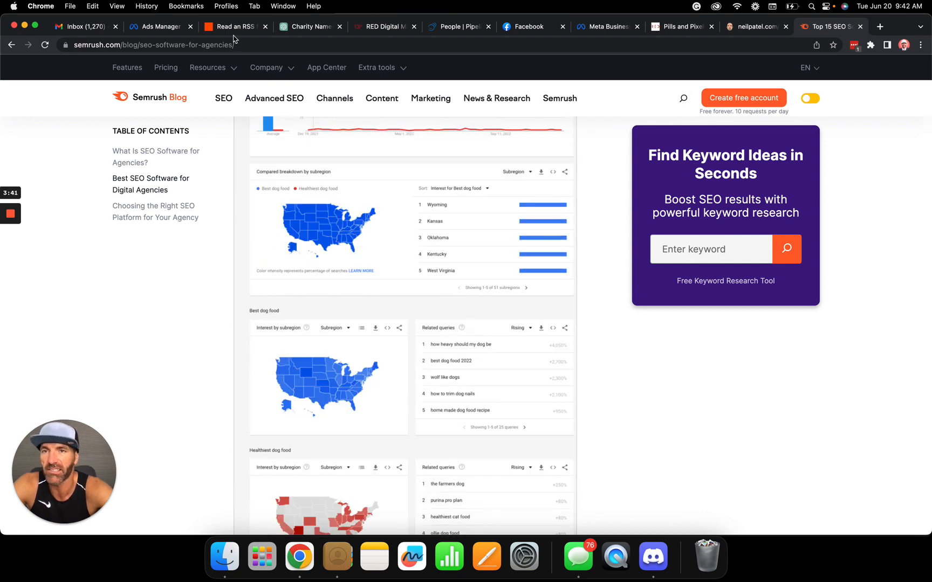
Return to the Zapier editor and review the RSS trigger's event and feed URL settings
click(232, 28)
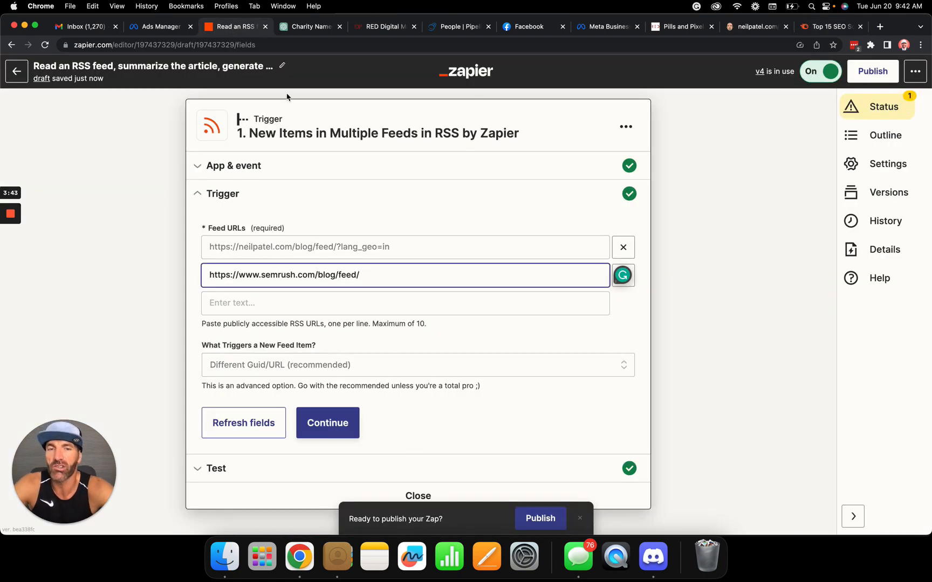
click(429, 295)
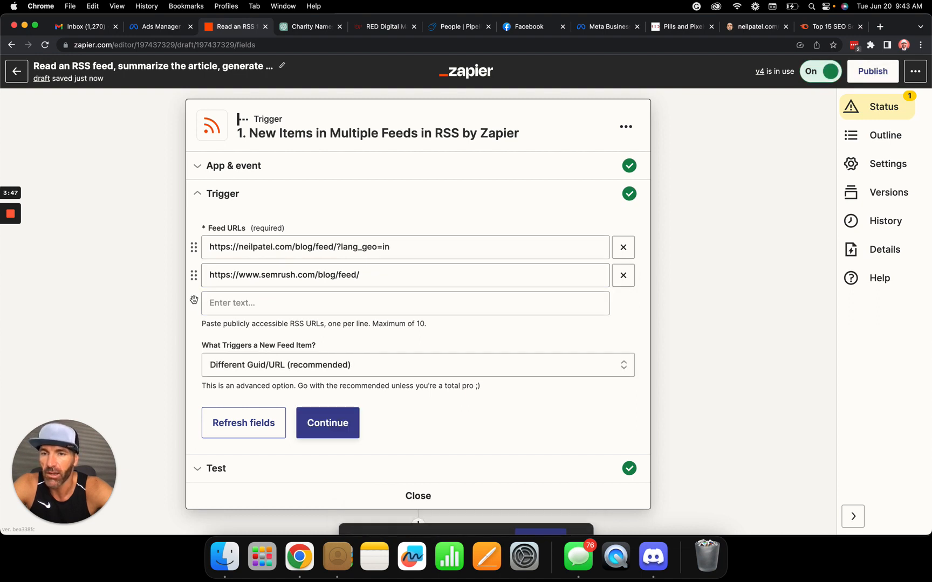
click(264, 256)
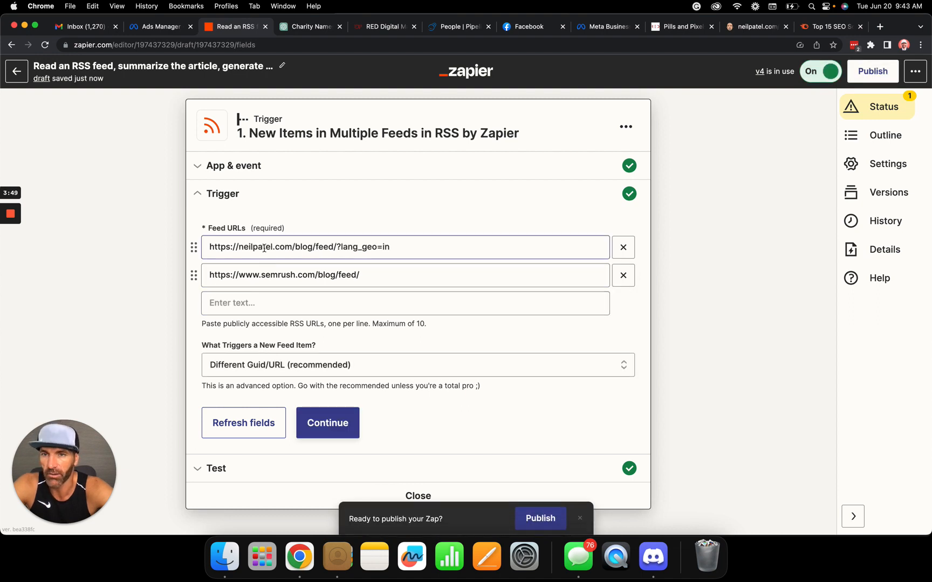
click(252, 166)
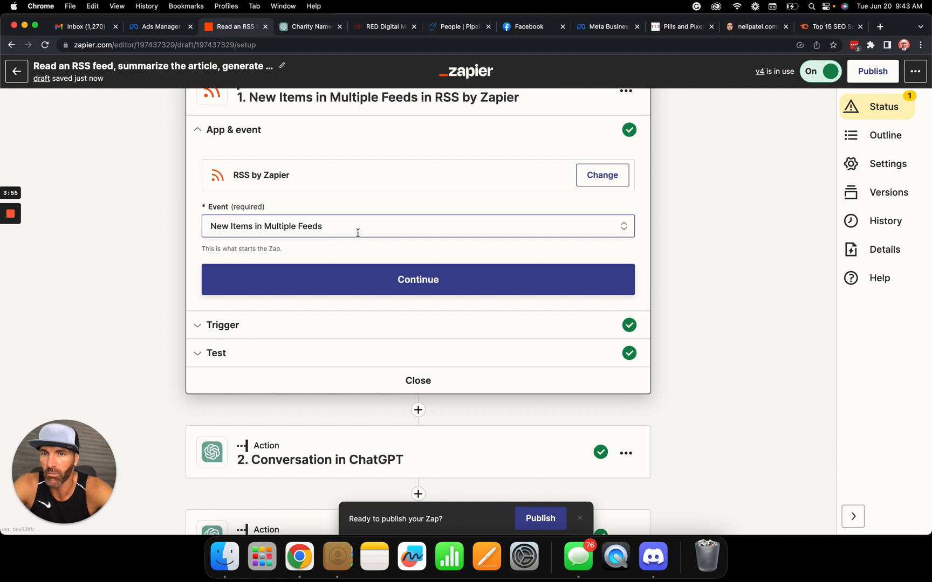
click(411, 286)
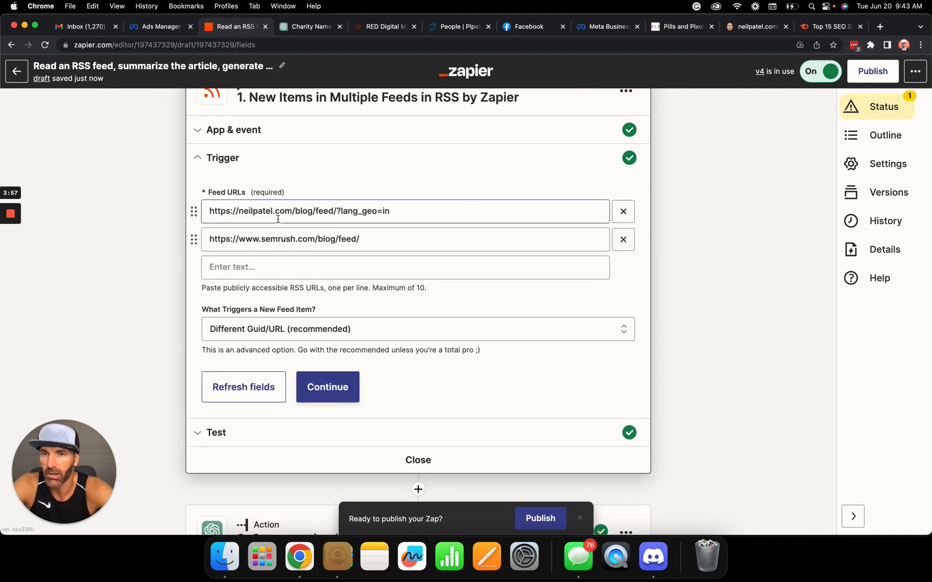
scroll(344, 256, down, 3)
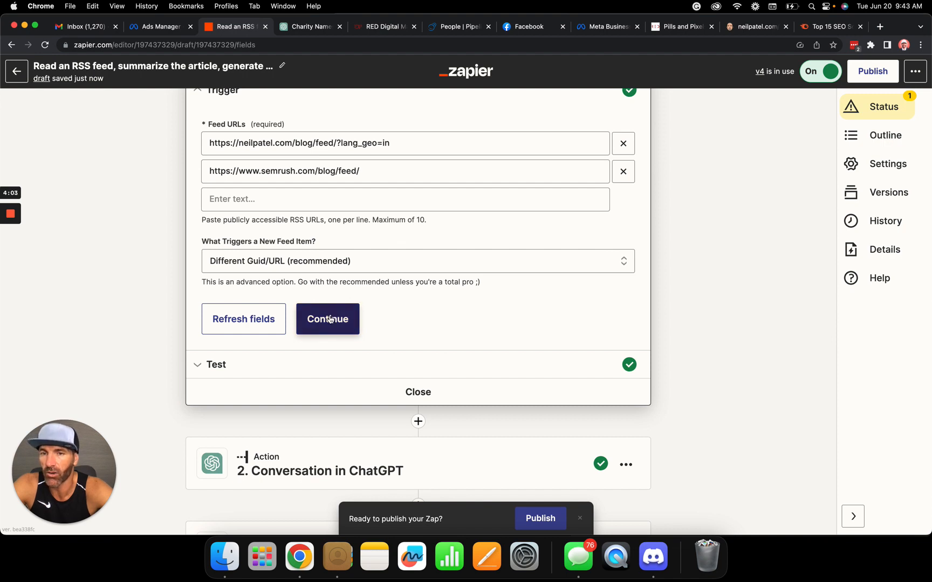
Continue to the RSS trigger's test results and examine the sample feed item from its title to its id
click(328, 319)
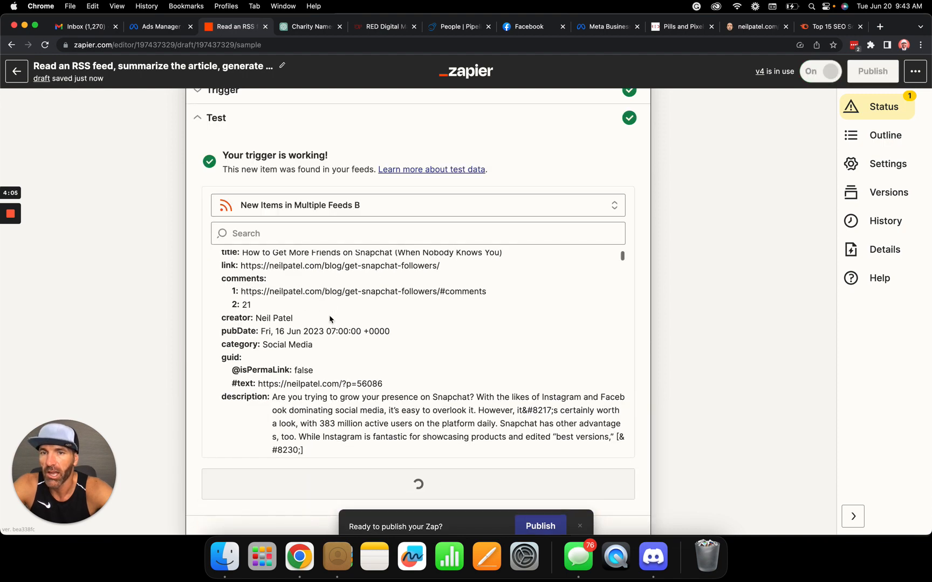
scroll(326, 314, up, 1)
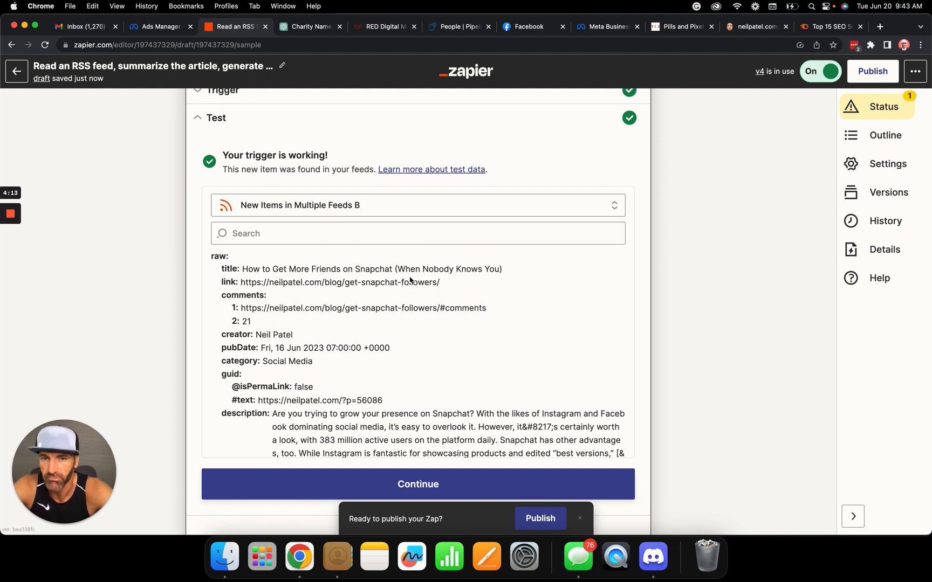
scroll(410, 280, down, 1)
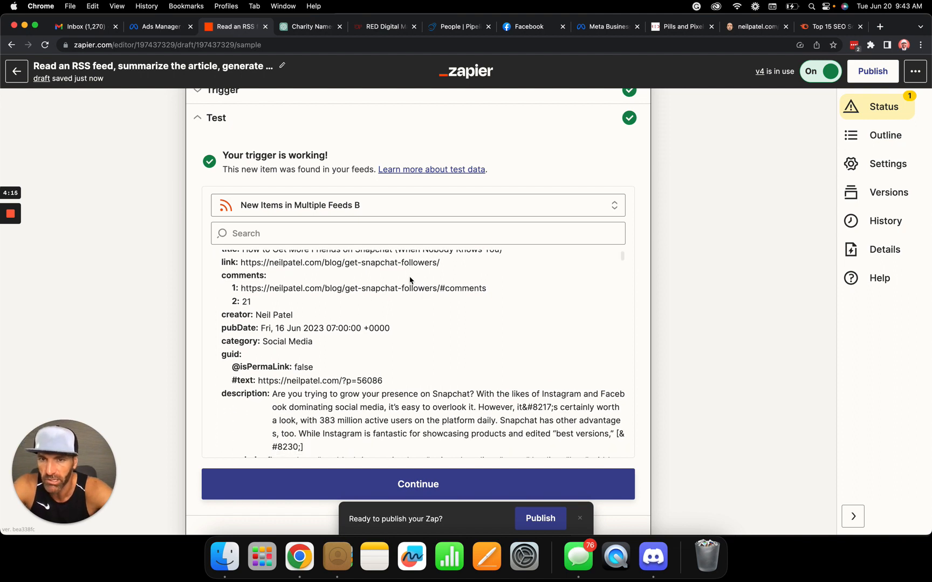
scroll(410, 280, down, 10)
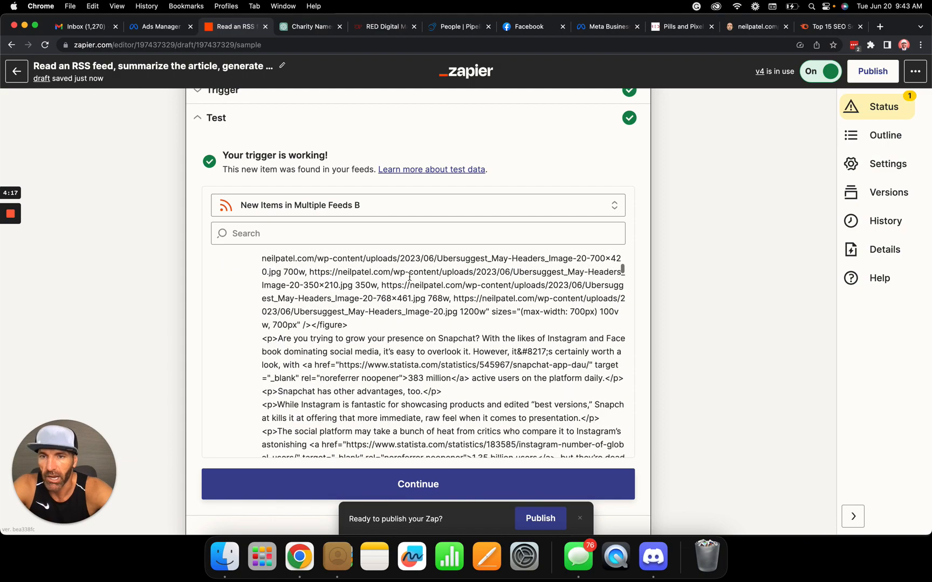
scroll(410, 278, down, 15)
scroll(410, 280, down, 15)
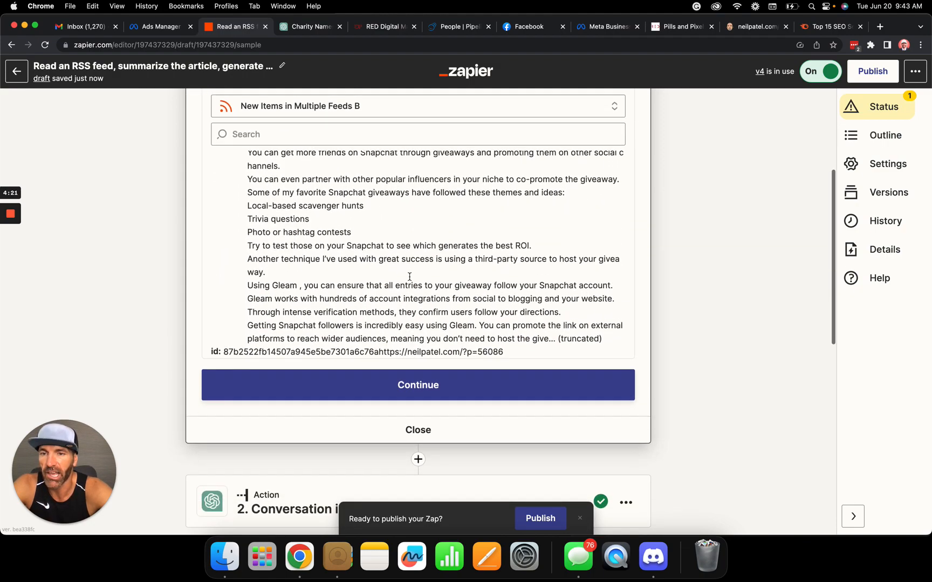
scroll(410, 278, up, 15)
scroll(410, 278, up, 15)
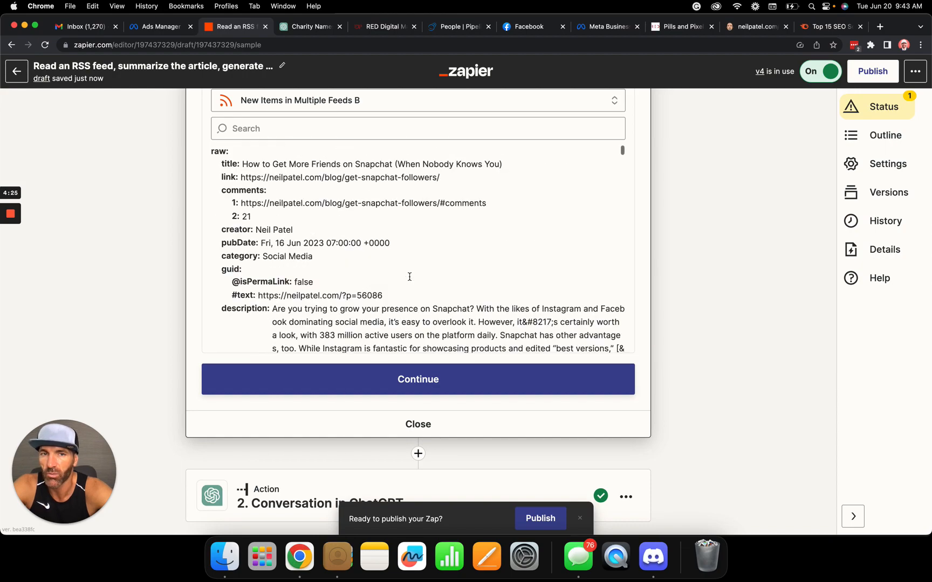
scroll(410, 277, up, 5)
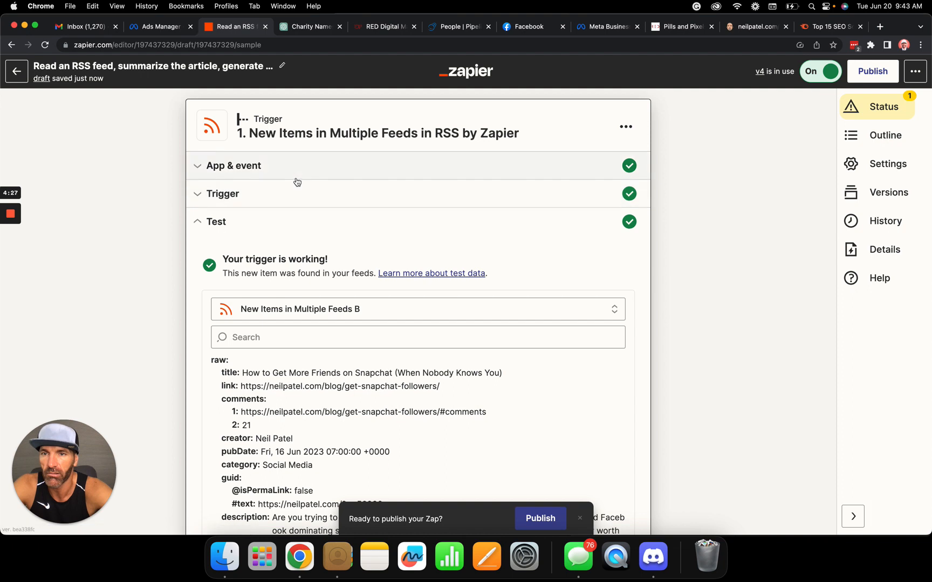
Refresh the fields in the RSS trigger's feed settings and continue to its test
click(318, 200)
click(250, 429)
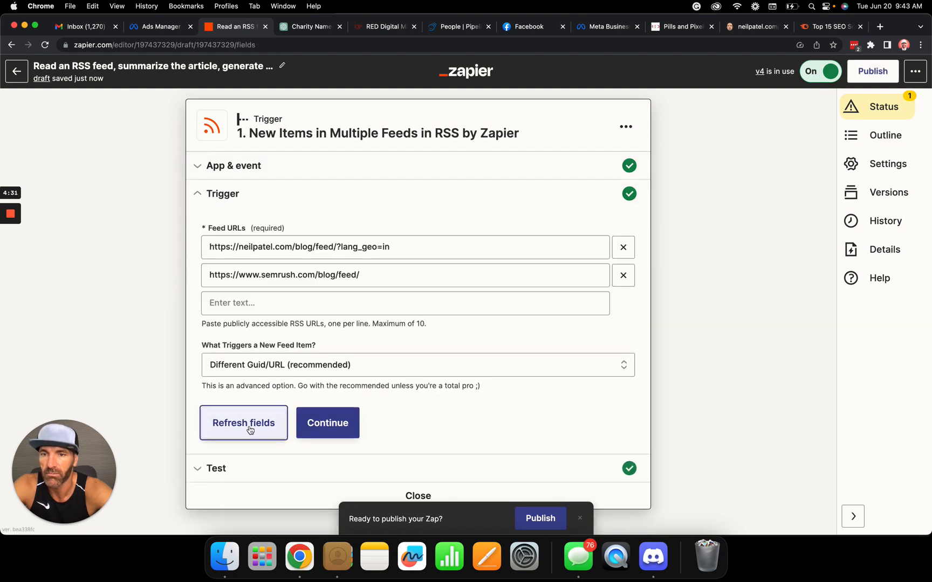
click(304, 430)
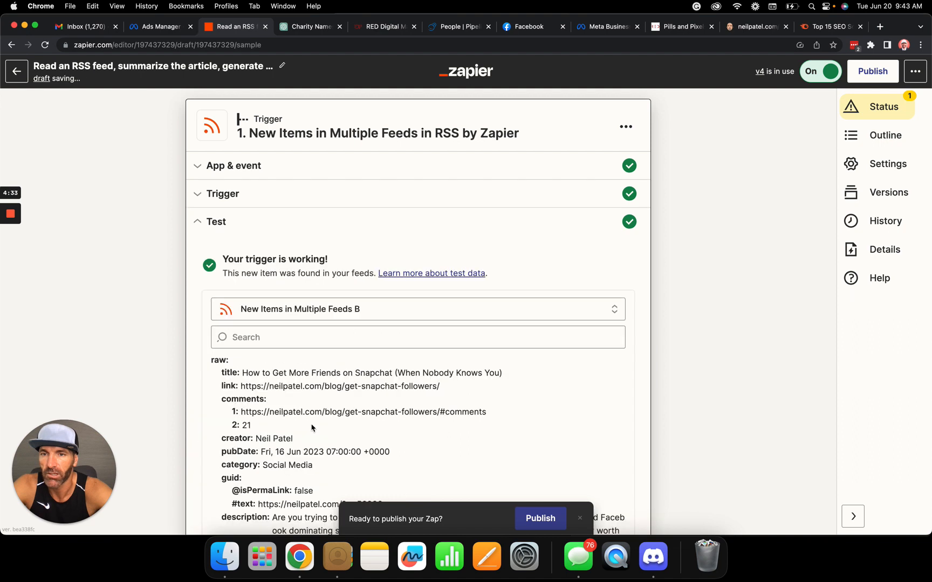
Load more test samples for the RSS trigger, select "New Items in Multiple Feeds F" and try another sample
click(351, 320)
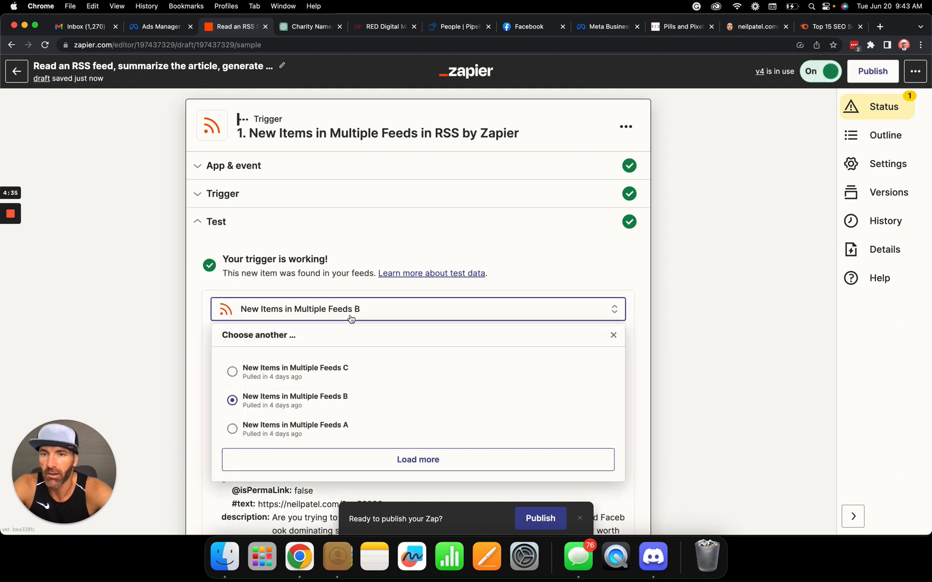
click(418, 459)
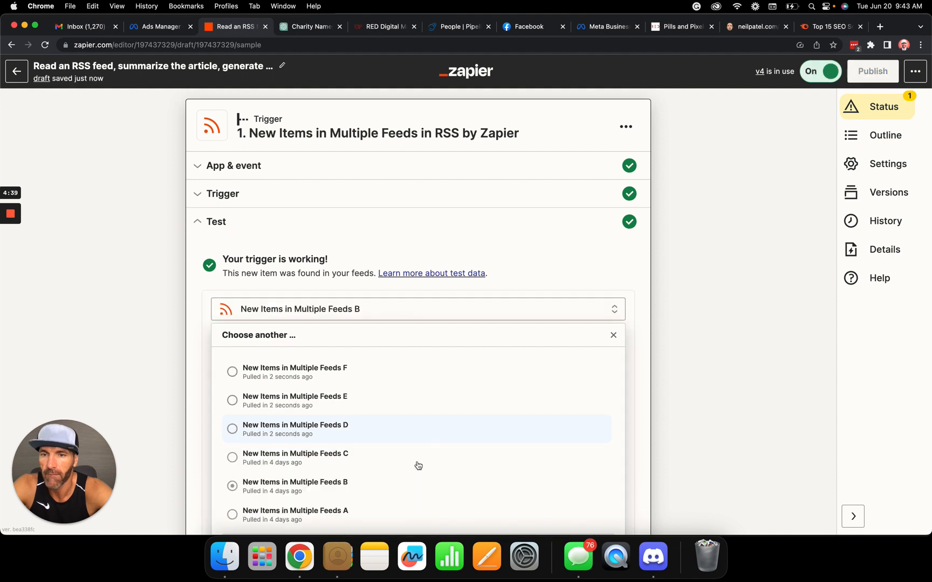
click(312, 376)
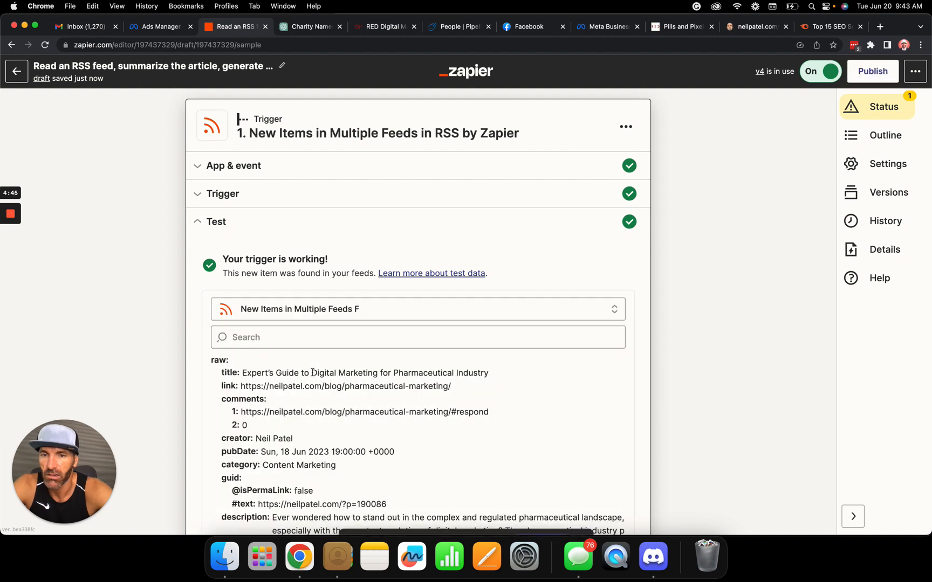
click(335, 315)
click(321, 408)
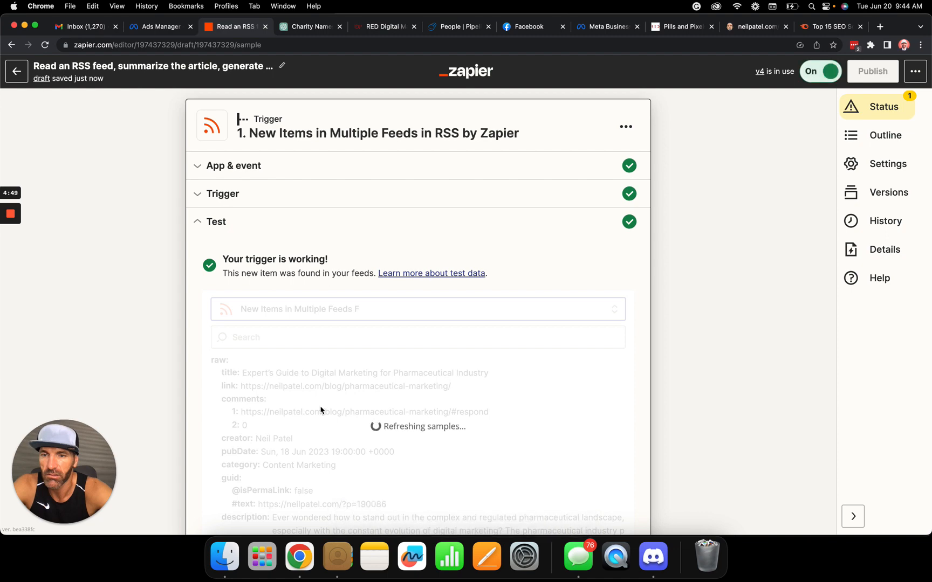
Reopen the trigger's feed settings and copy the neilpatel.com feed URL into the empty third Feed URLs entry
click(296, 174)
click(387, 328)
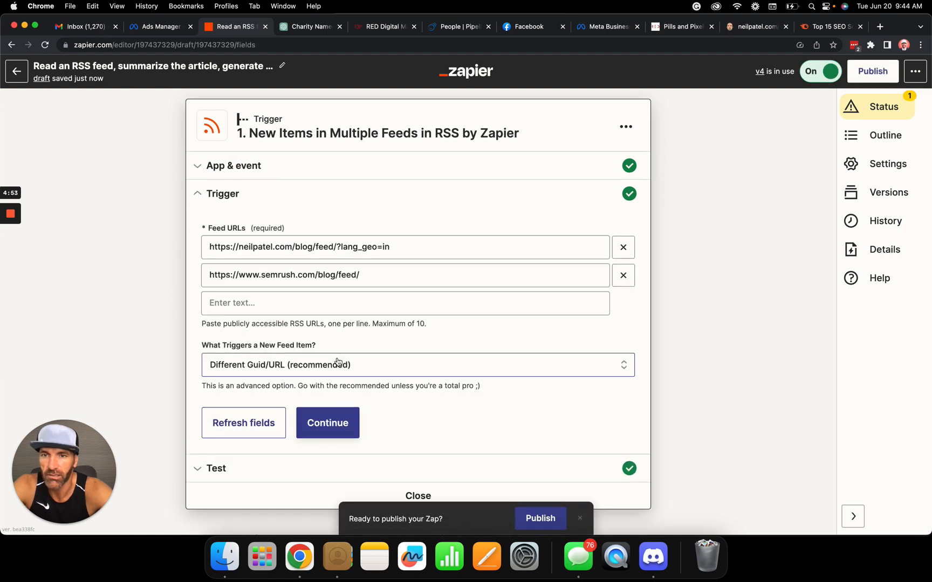
click(375, 275)
key(super+a)
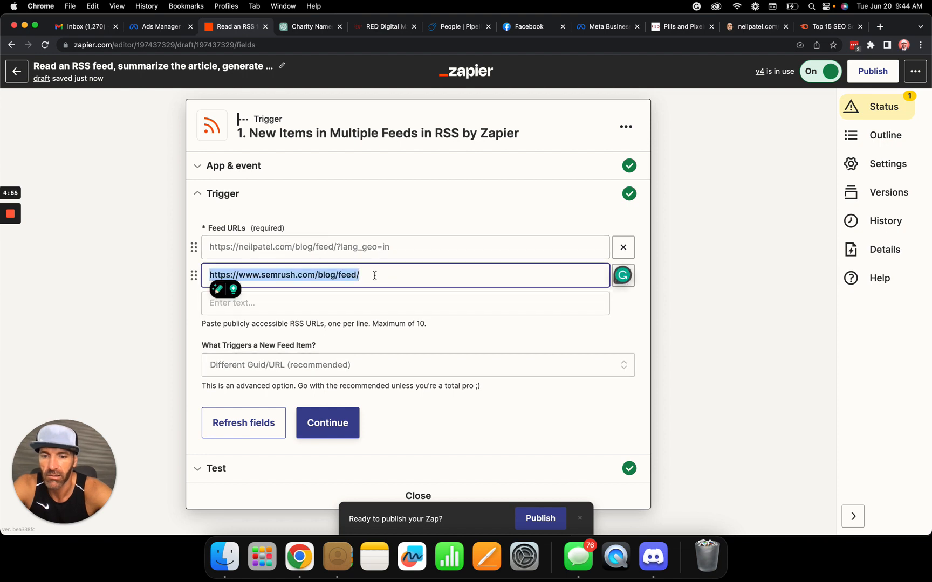
click(391, 246)
key(super+a)
key(super+c)
click(332, 301)
key(super+v)
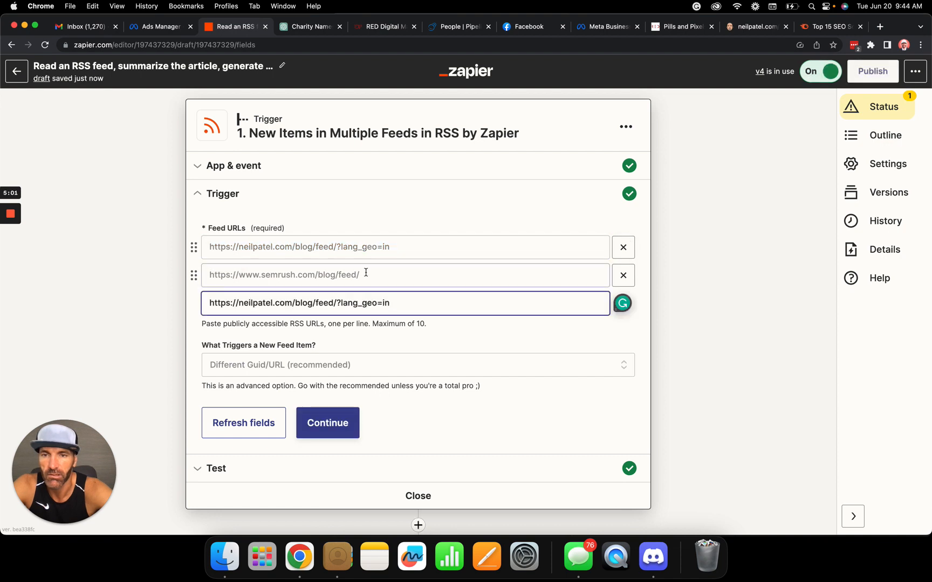
click(365, 274)
key(super+a)
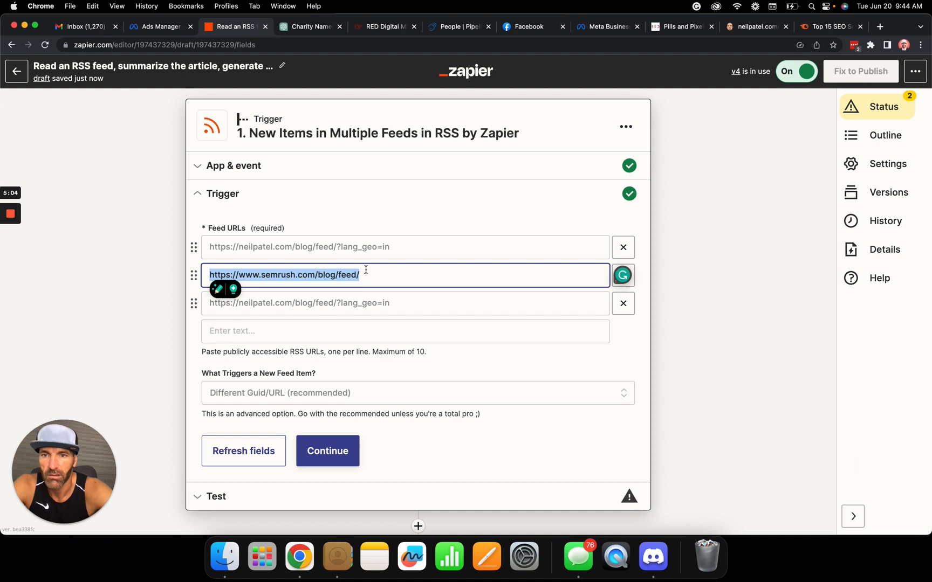
key(super+c)
click(371, 248)
key(super+a)
key(super+v)
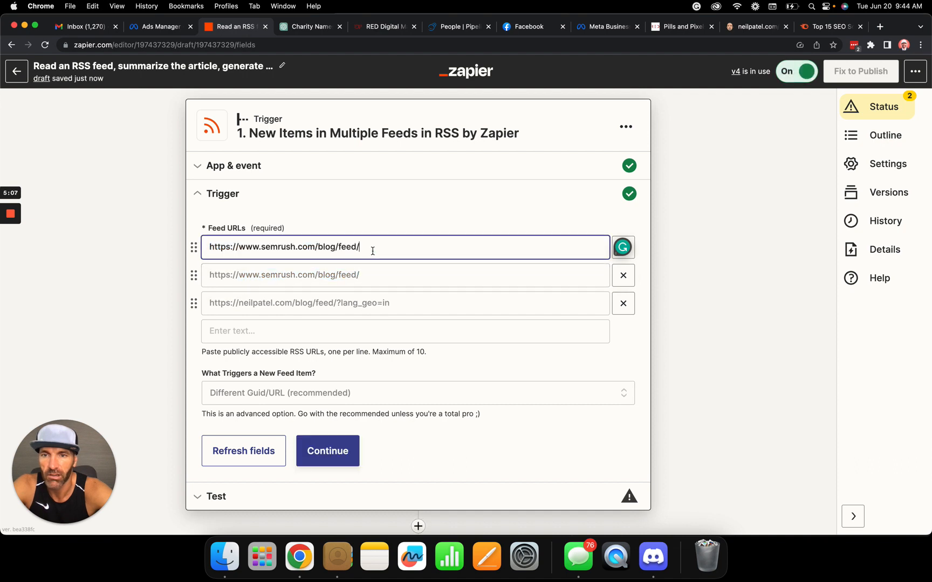
click(624, 276)
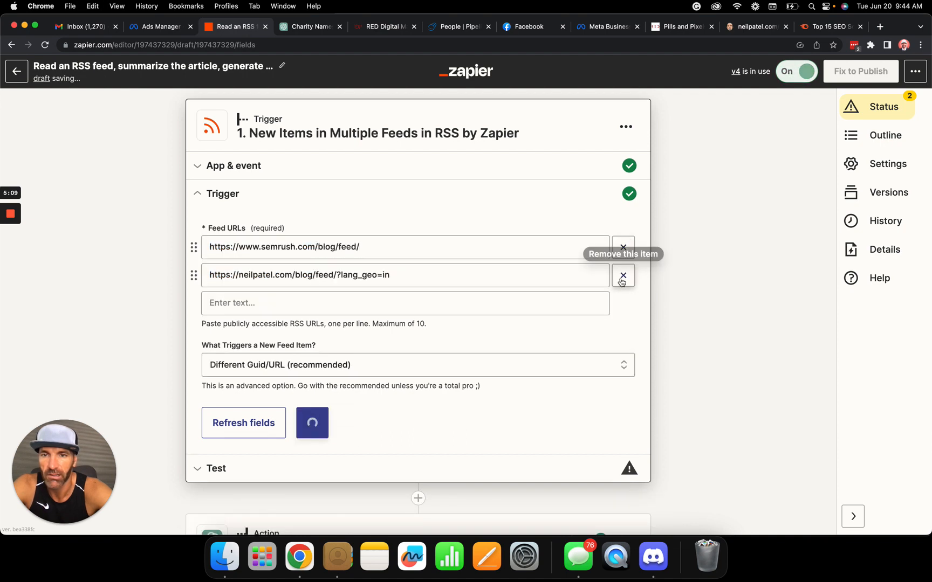
Refresh the RSS trigger's fields, continue to its test and run the trigger test
click(262, 427)
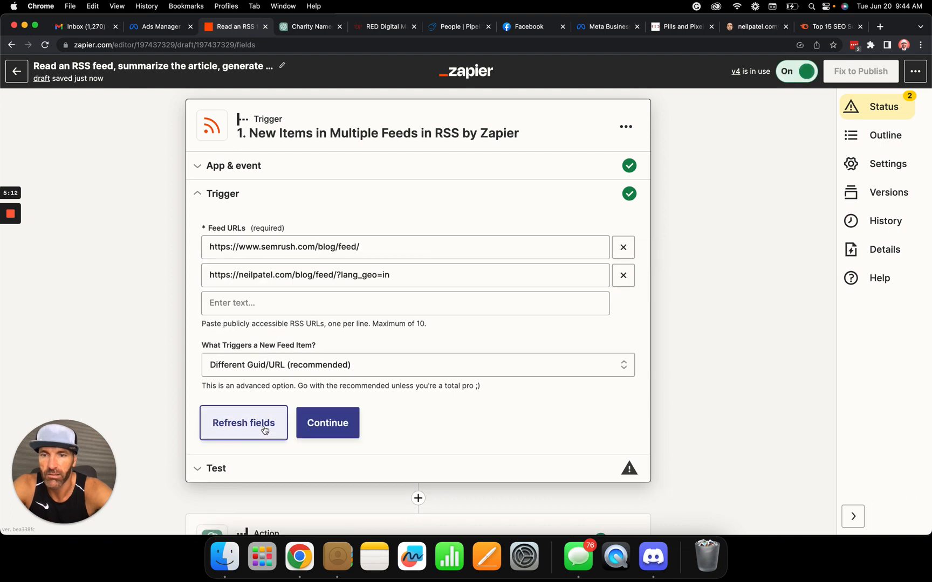
click(328, 423)
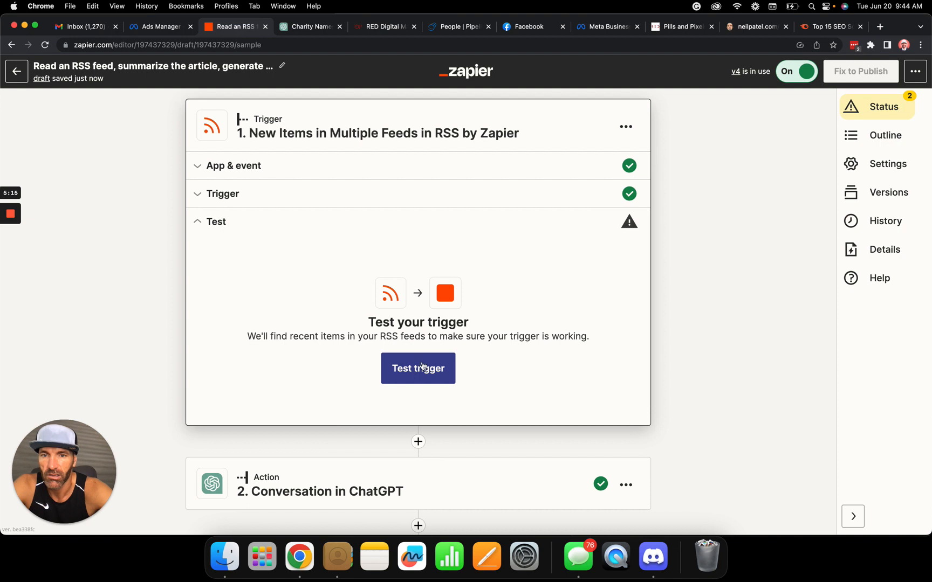
click(278, 199)
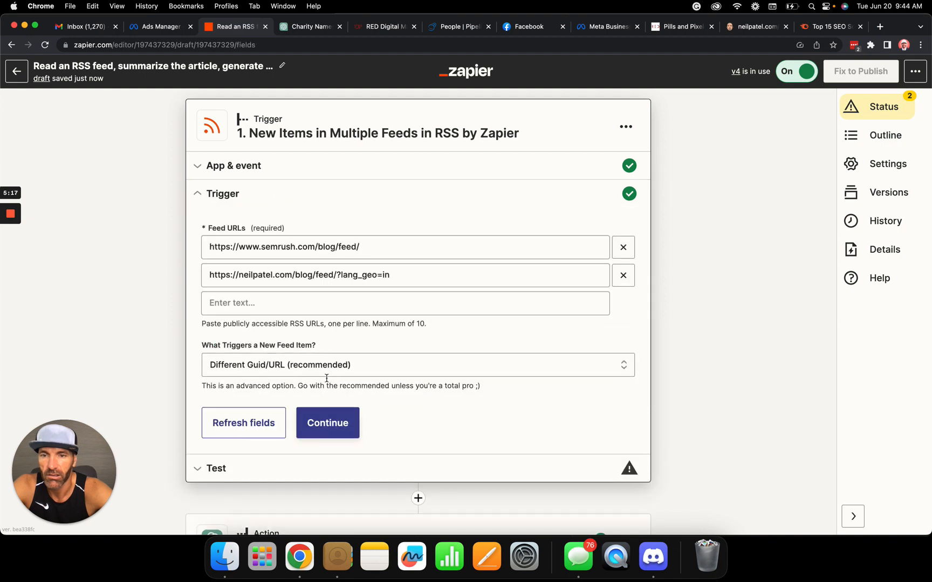
click(341, 424)
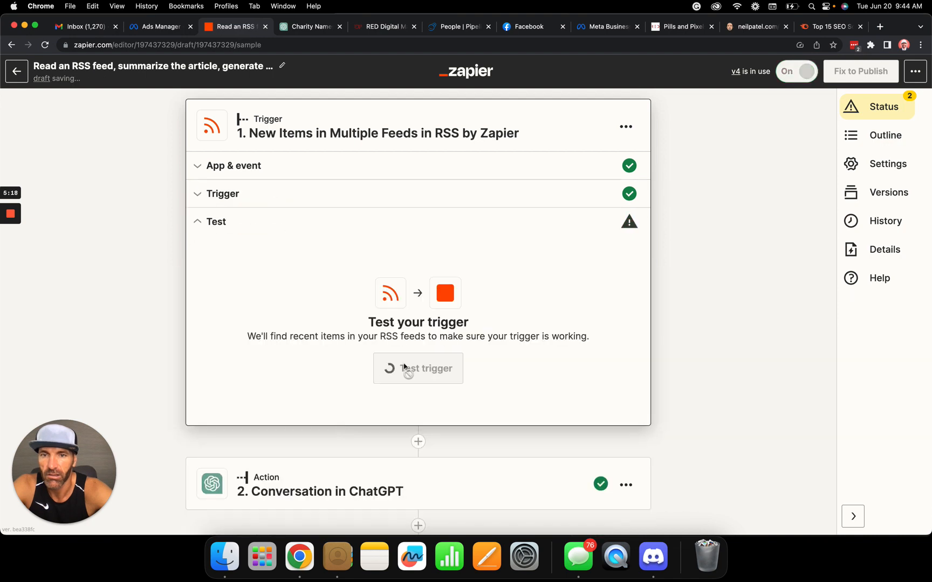
click(440, 383)
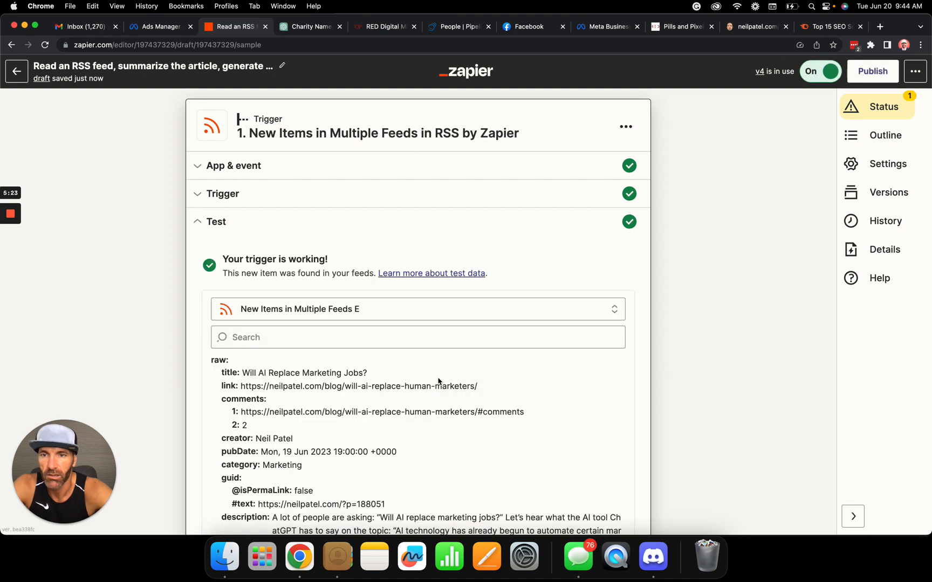
scroll(438, 381, down, 2)
scroll(438, 381, up, 2)
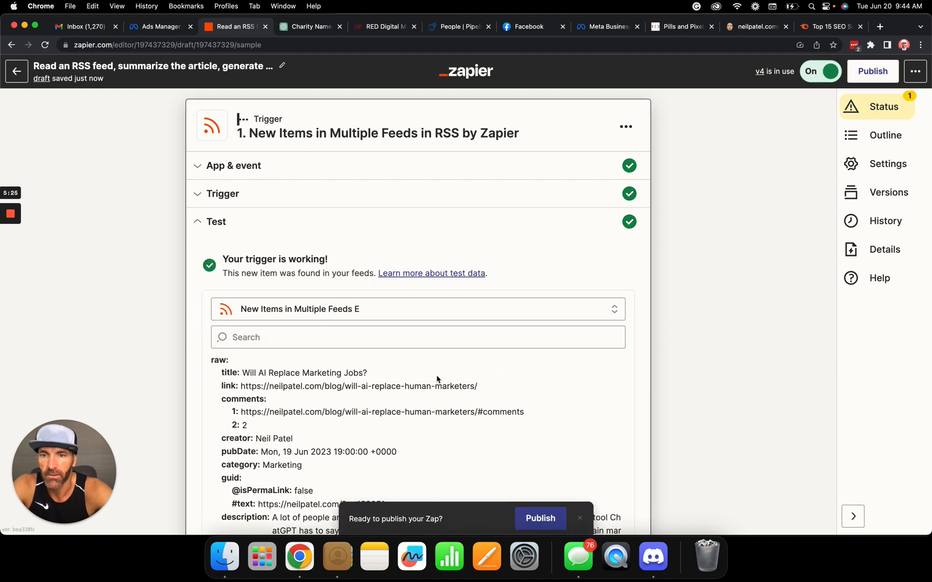
Select the test sample "New Items in Multiple Feeds I" and examine its data
click(404, 316)
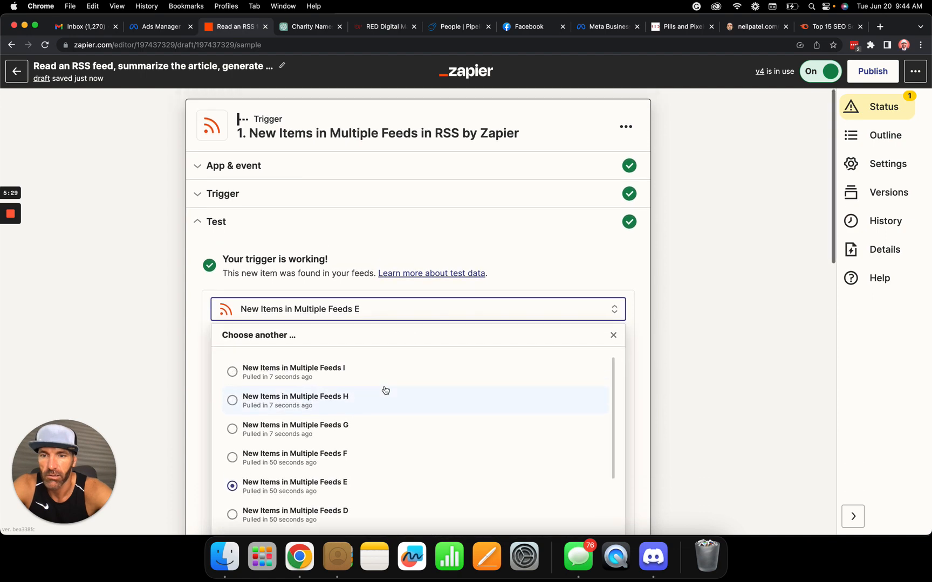
click(361, 336)
scroll(359, 336, down, 5)
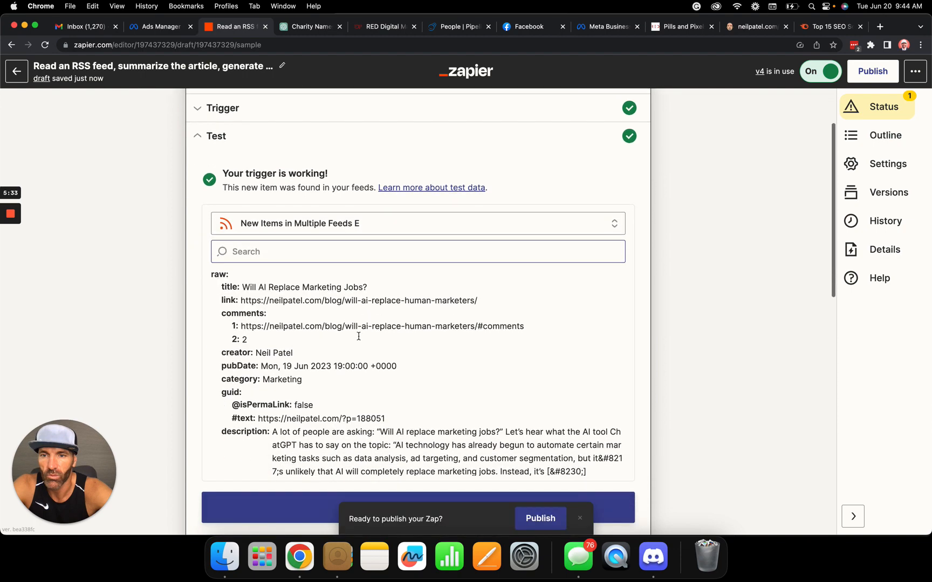
scroll(421, 410, up, 2)
click(376, 218)
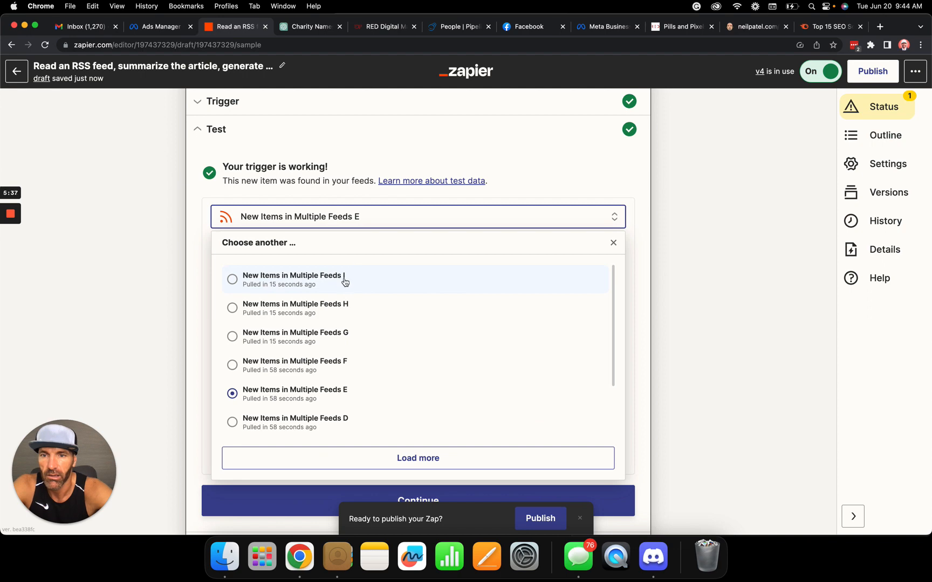
click(345, 279)
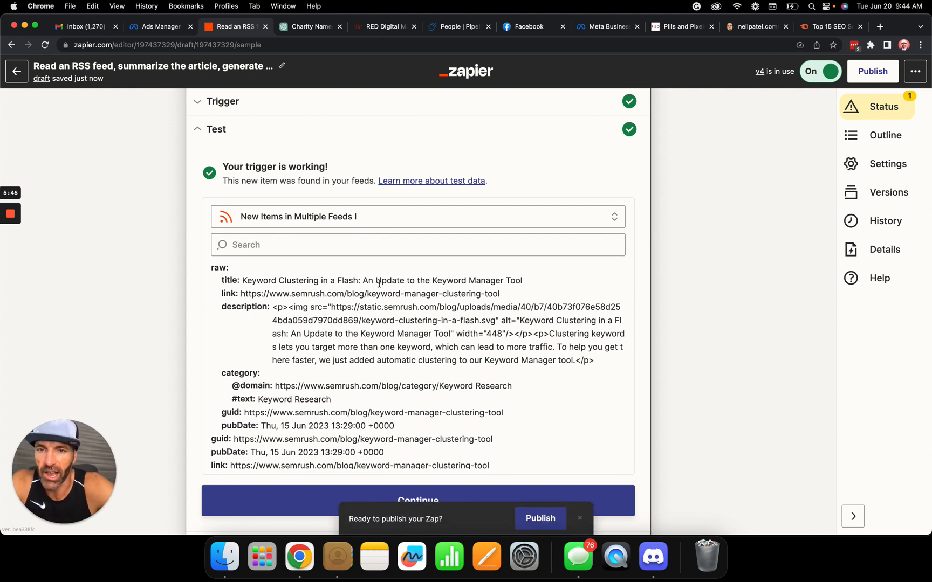
scroll(379, 283, down, 1)
scroll(379, 284, up, 2)
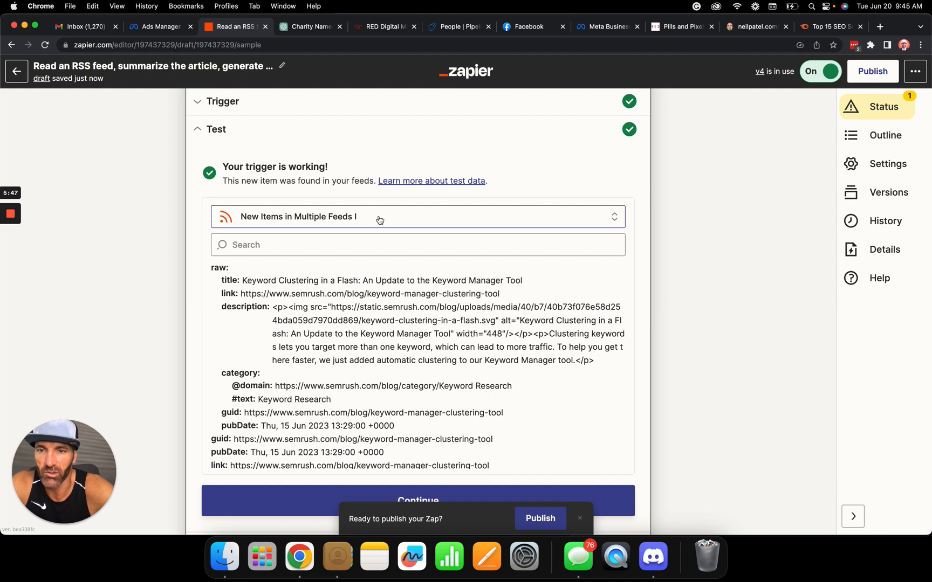
Choose "New Items in Multiple Feeds H" as the trigger's test sample and continue to the first ChatGPT action
click(380, 219)
click(350, 311)
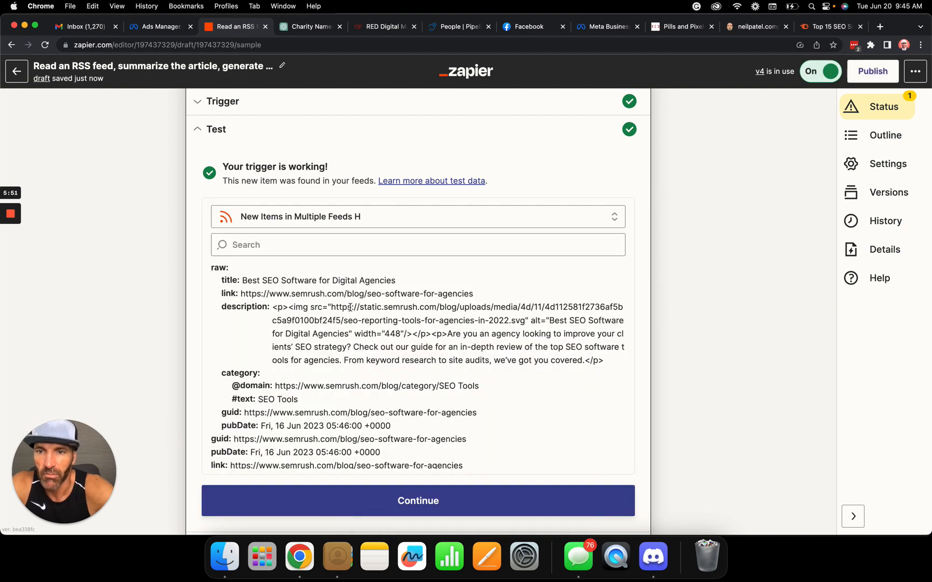
scroll(350, 308, down, 3)
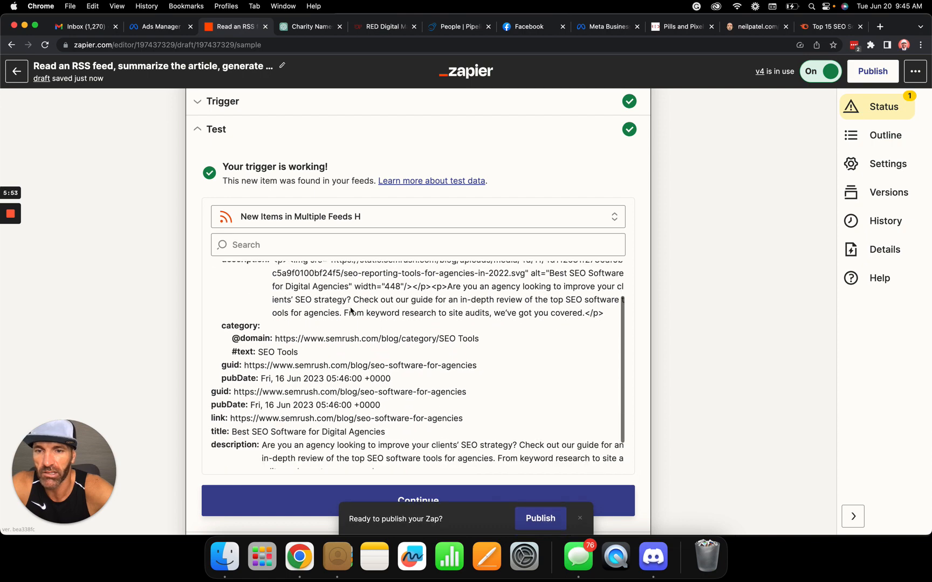
scroll(350, 310, down, 5)
click(406, 272)
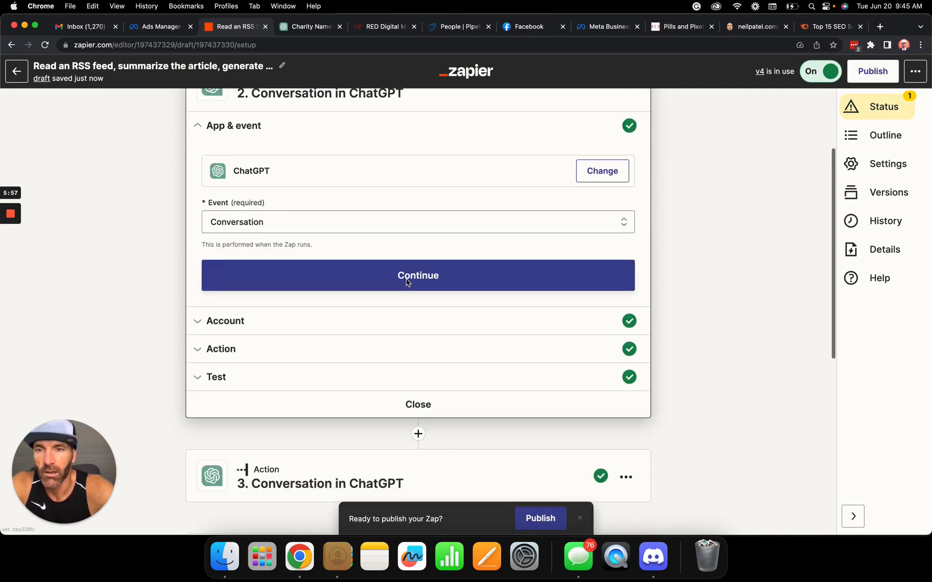
scroll(407, 283, up, 2)
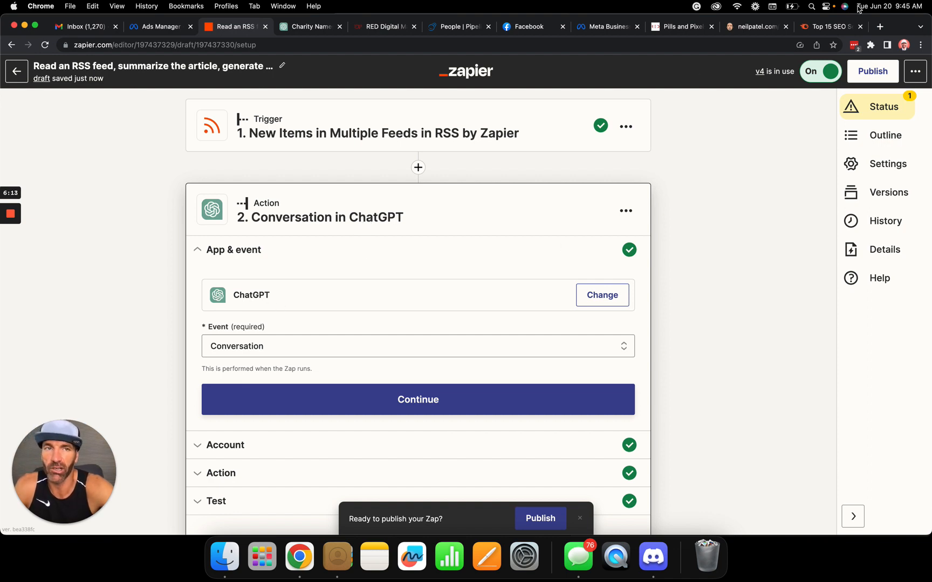
Open the OpenAI website in a new browser tab, log in and open ChatGPT
click(881, 24)
text(ow)
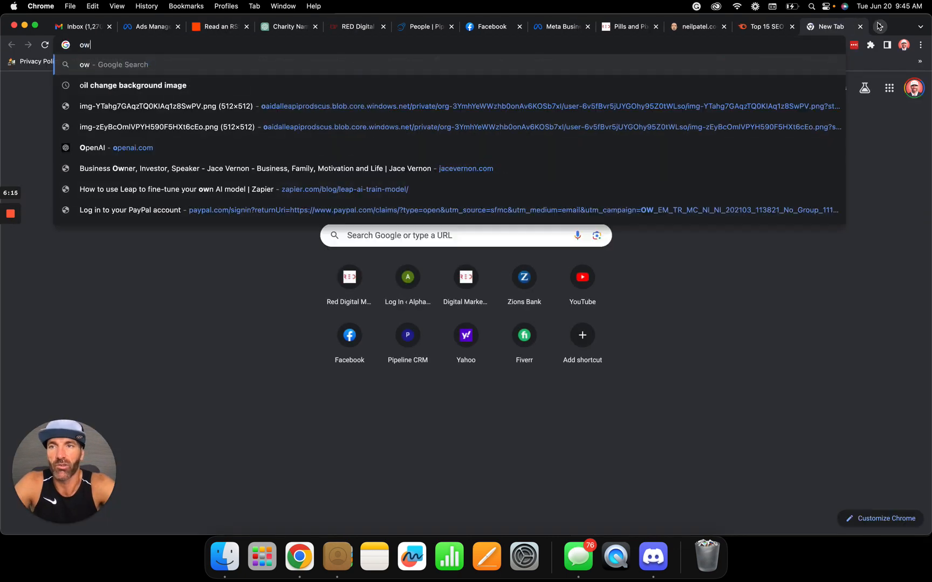
key(BackSpace)
text(penai)
key(Return)
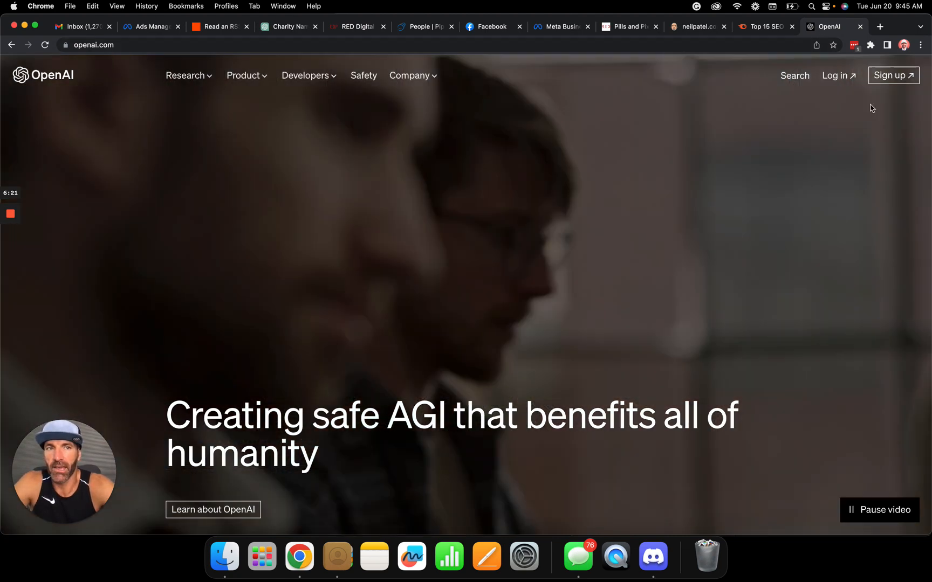
click(847, 77)
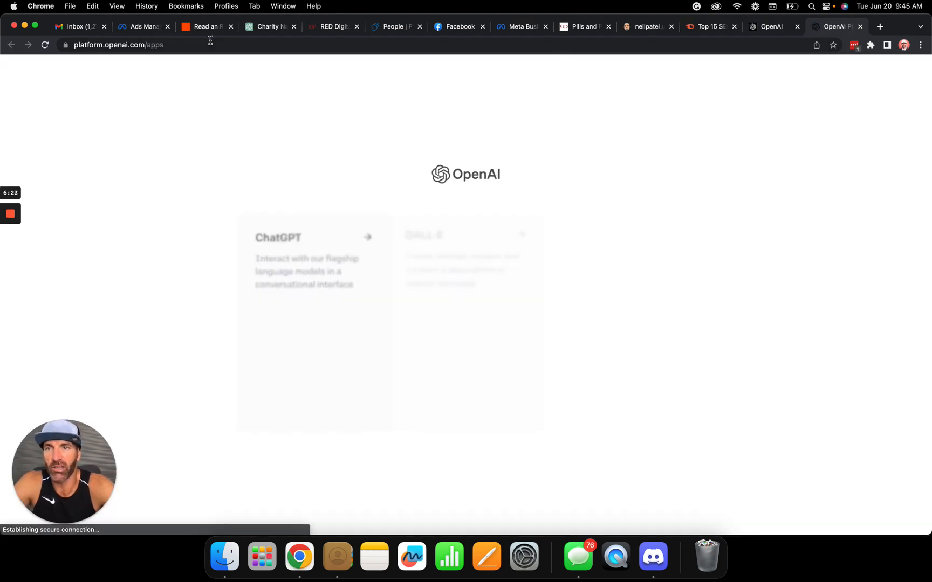
click(292, 275)
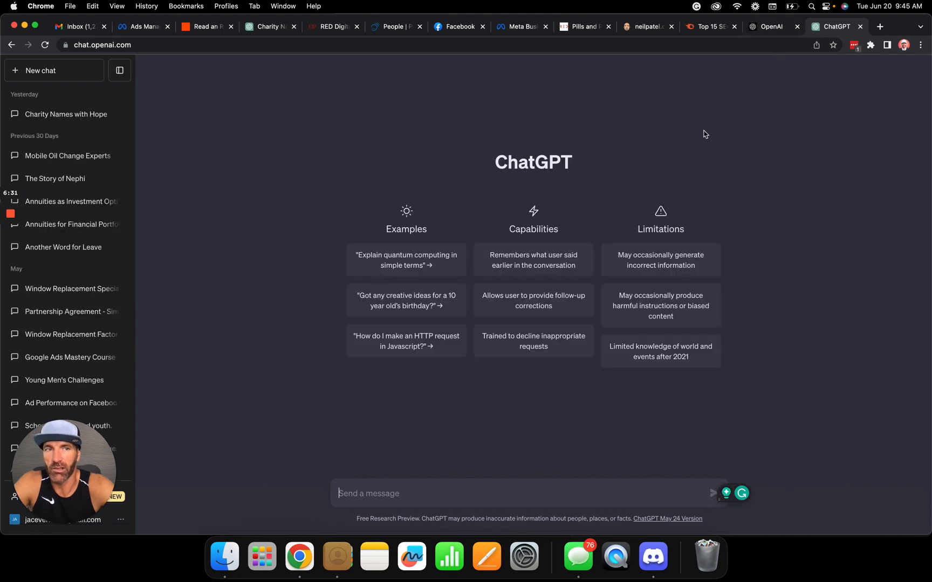
Return to the OpenAI home page, log in to the API platform and view the account's API keys page
click(774, 23)
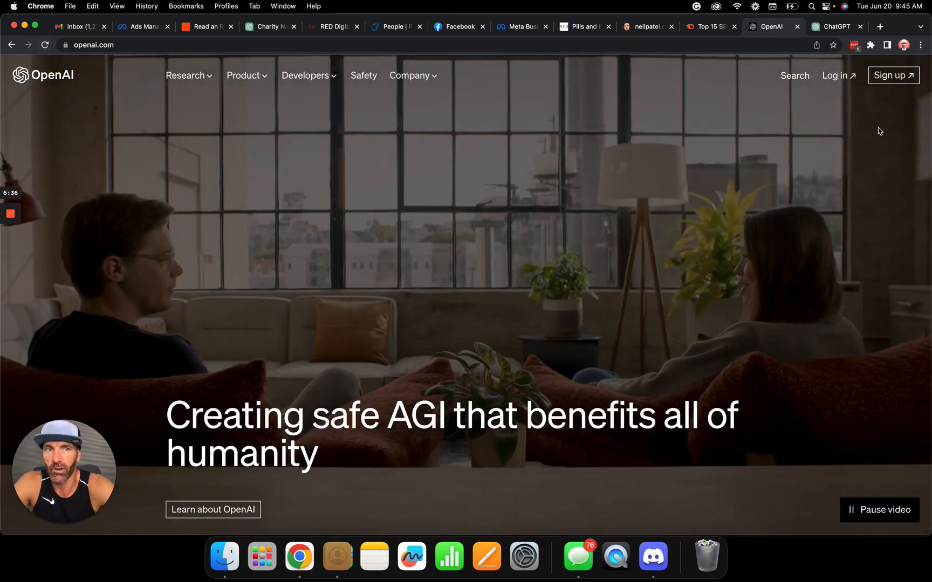
click(836, 76)
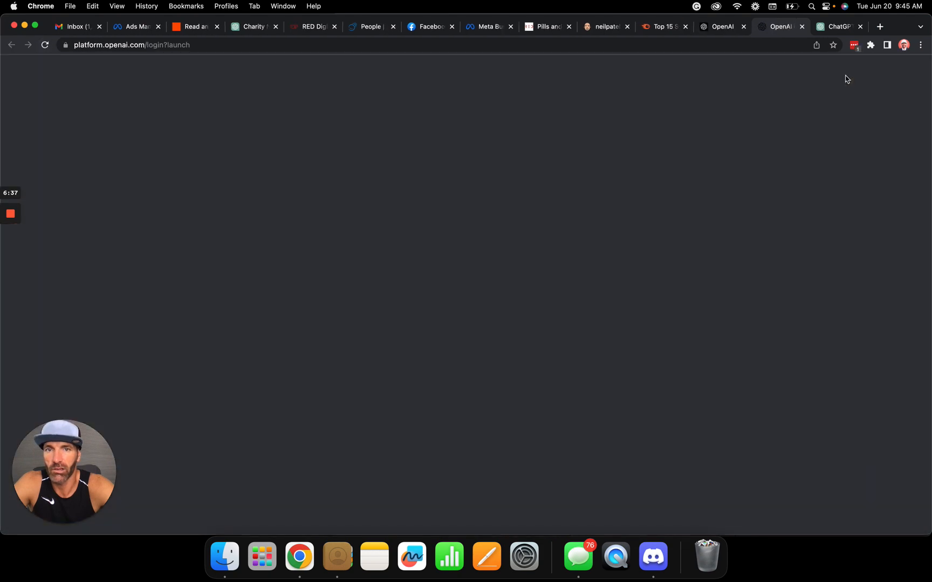
click(618, 257)
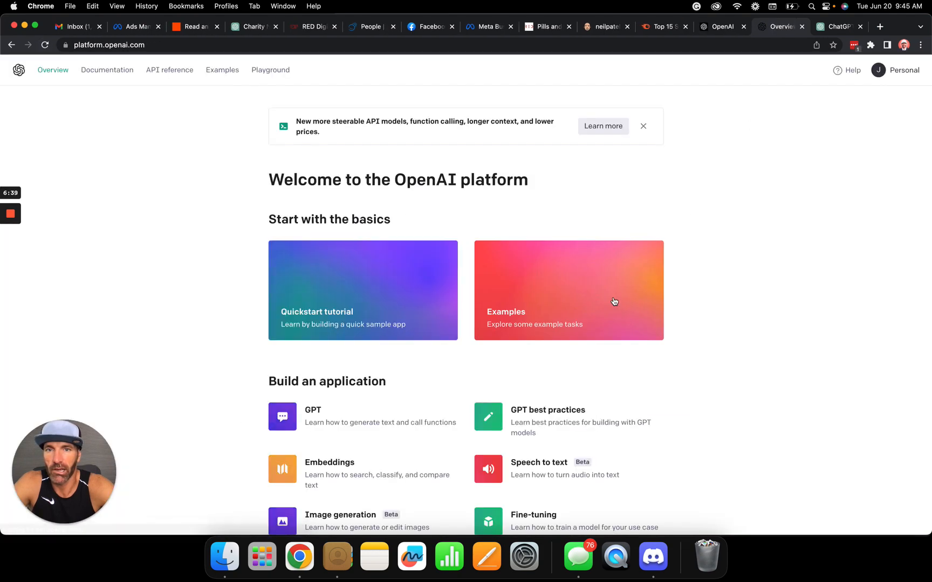
click(898, 76)
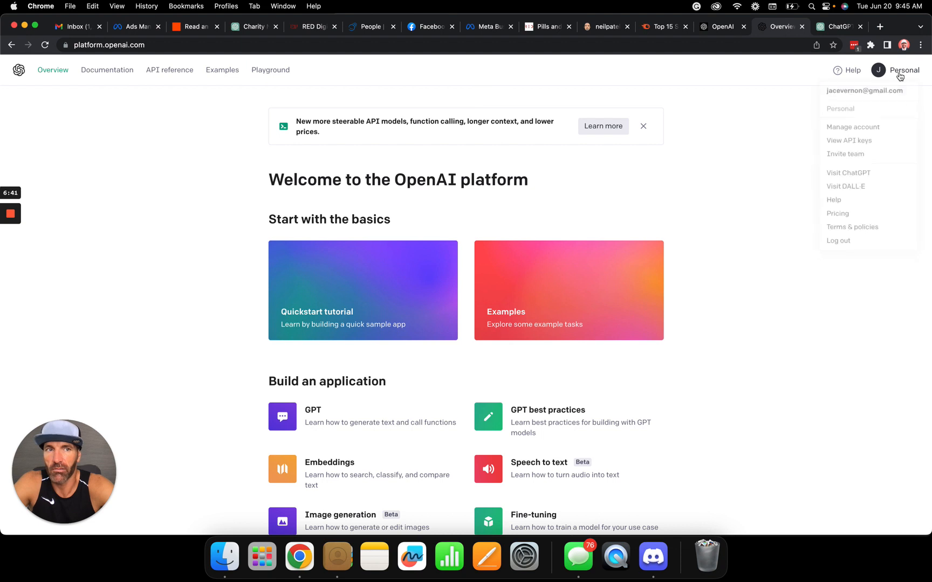
click(865, 145)
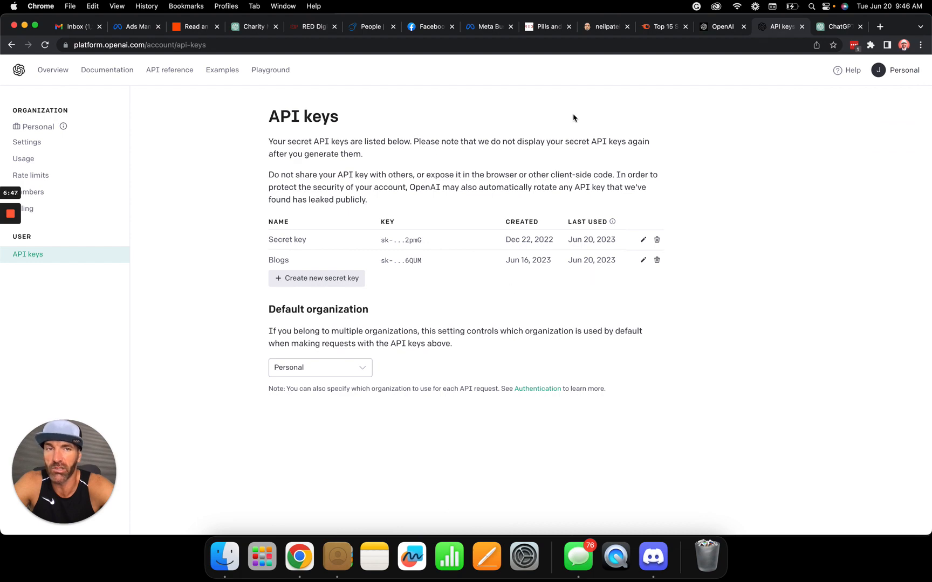
Switch back to the Zap and continue through the first ChatGPT action's event and account settings to its action fields
click(824, 27)
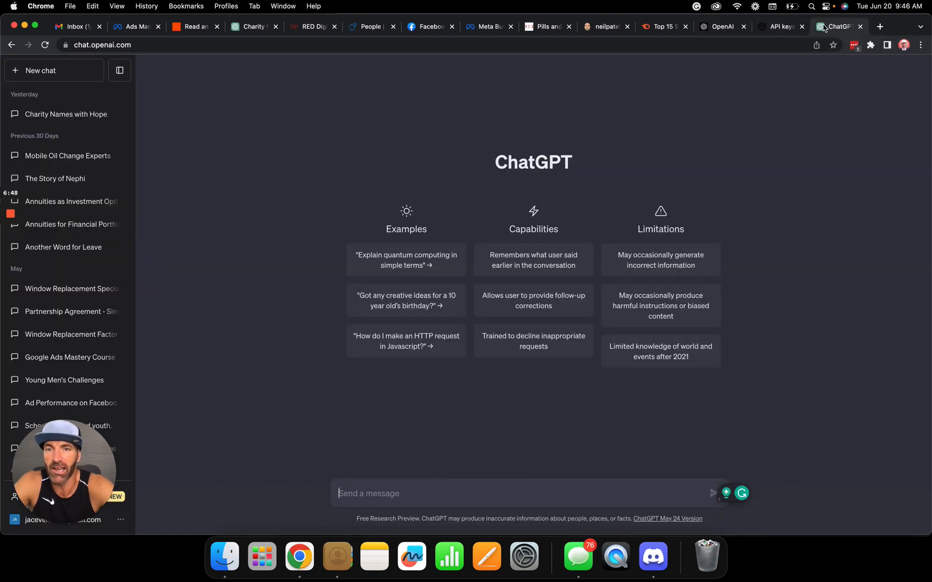
click(195, 30)
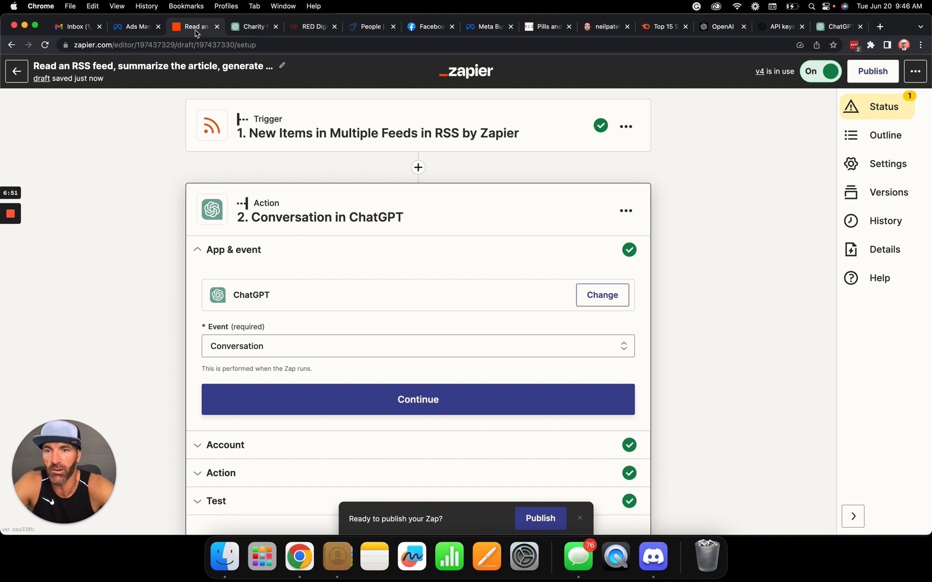
scroll(278, 183, down, 3)
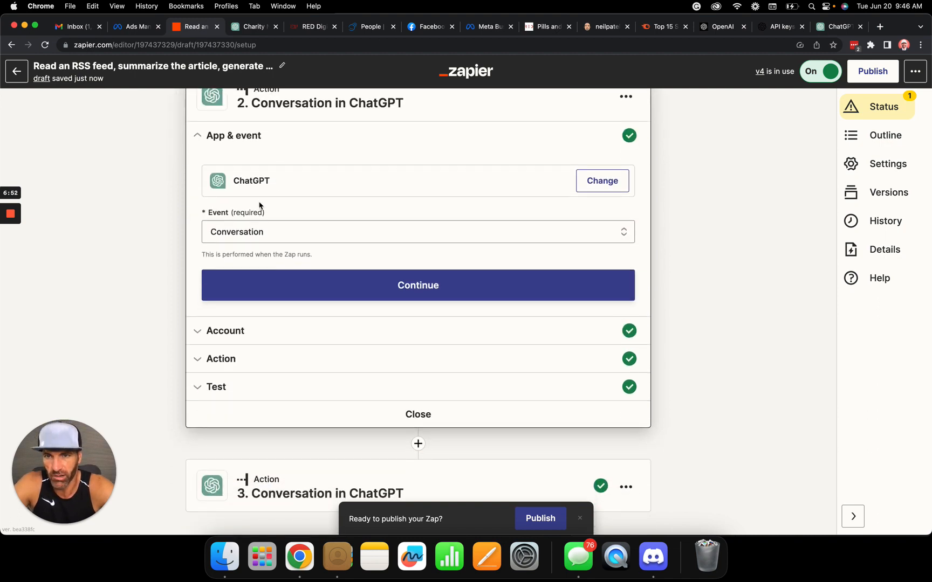
click(422, 294)
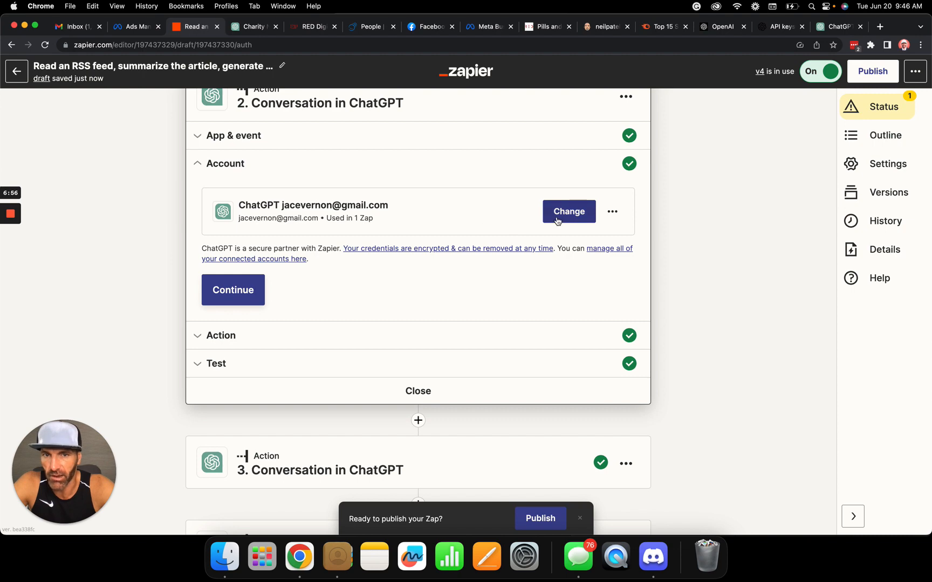
click(252, 290)
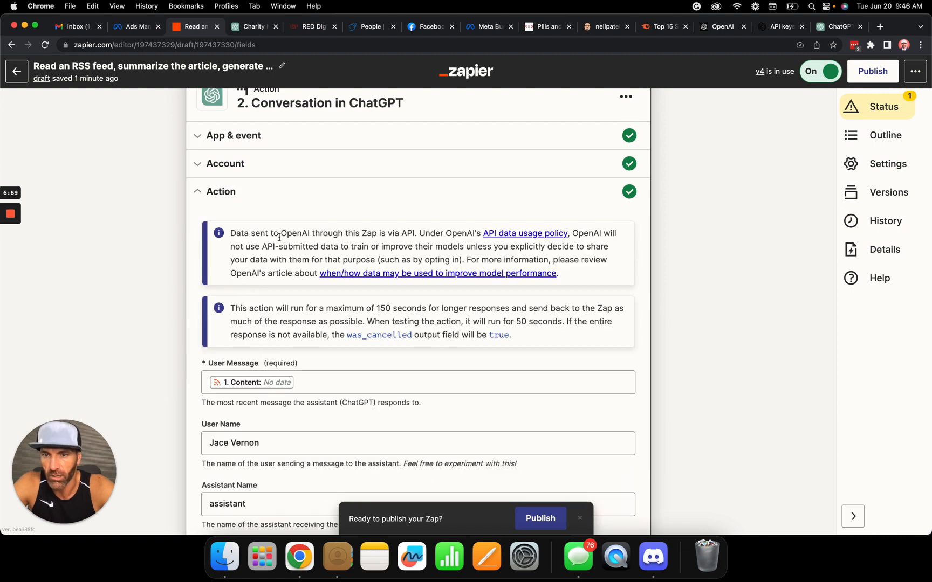
Review the ChatGPT action's fields, from the user message and assistant instructions down to the model, token and temperature settings
scroll(280, 237, down, 1)
scroll(280, 237, up, 1)
scroll(280, 237, down, 4)
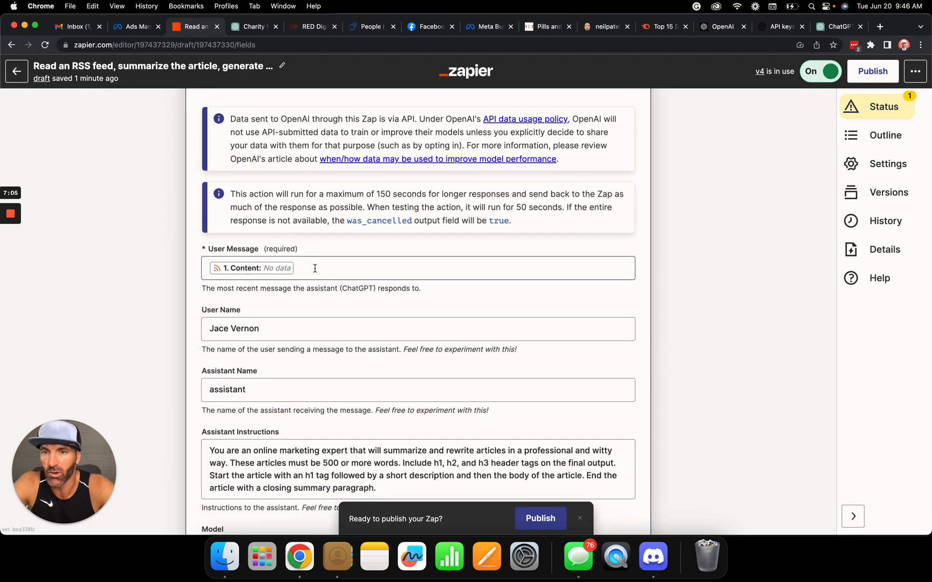
scroll(246, 273, up, 2)
scroll(245, 281, down, 10)
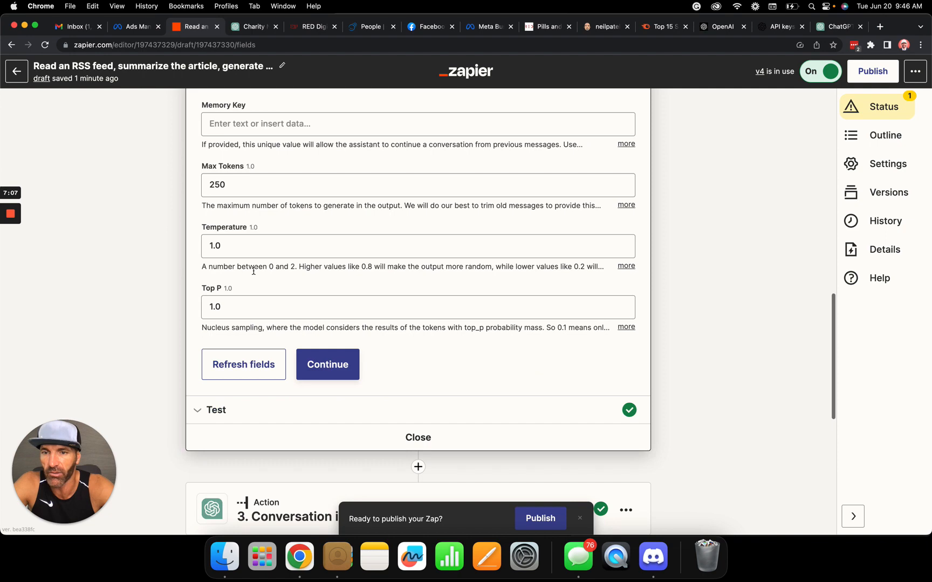
click(251, 348)
scroll(251, 351, up, 10)
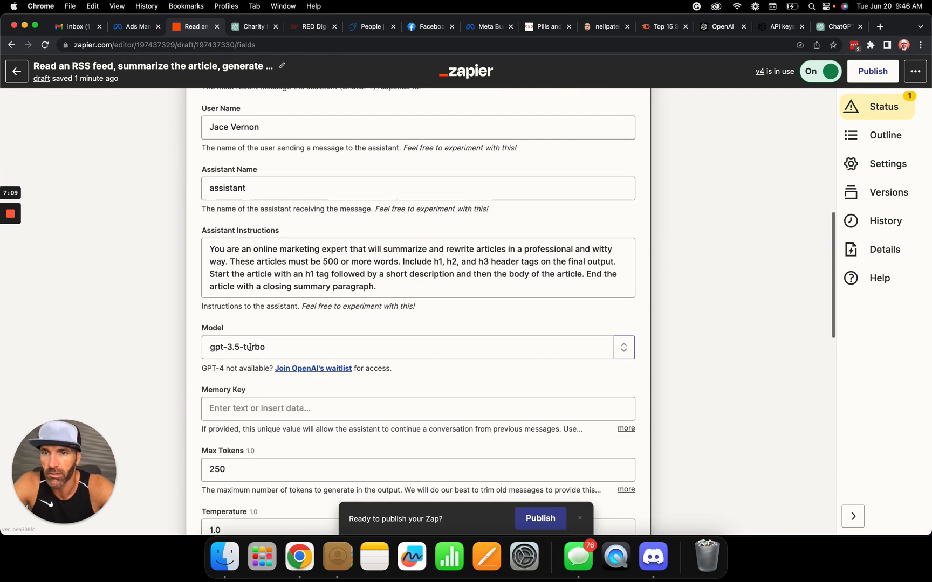
Browse the RSS trigger's data fields available for the ChatGPT action's User Message, from Title and Link to Content and Raw Guid
click(316, 326)
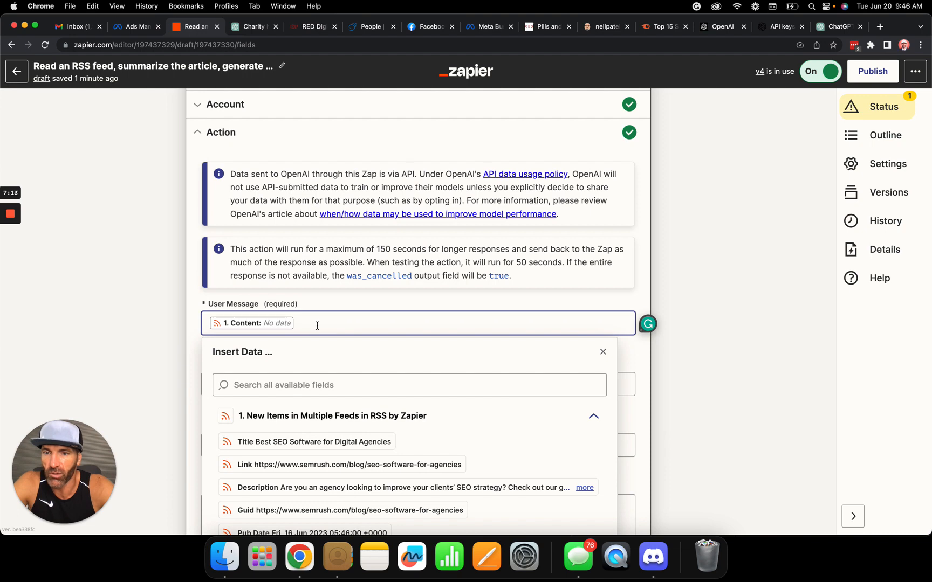
scroll(317, 325, down, 4)
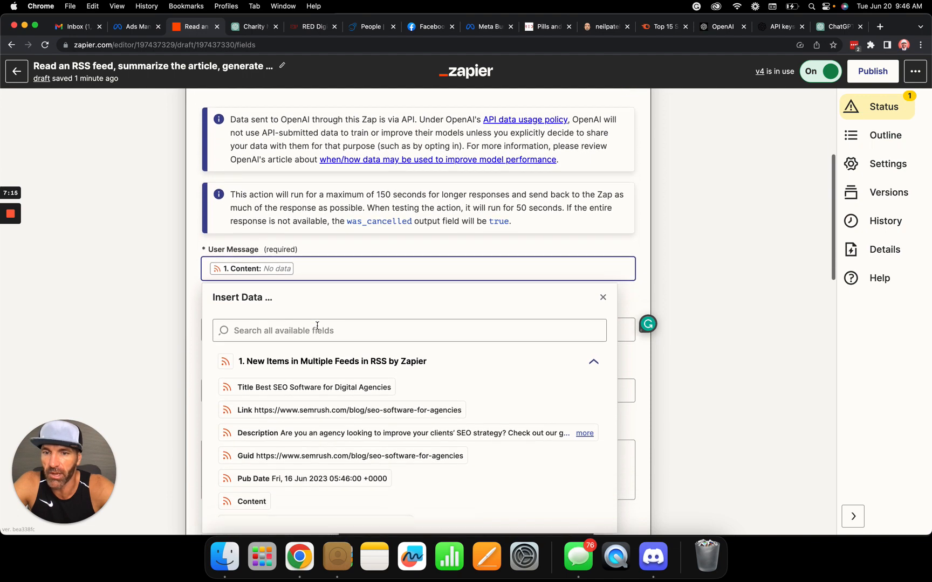
scroll(322, 389, down, 3)
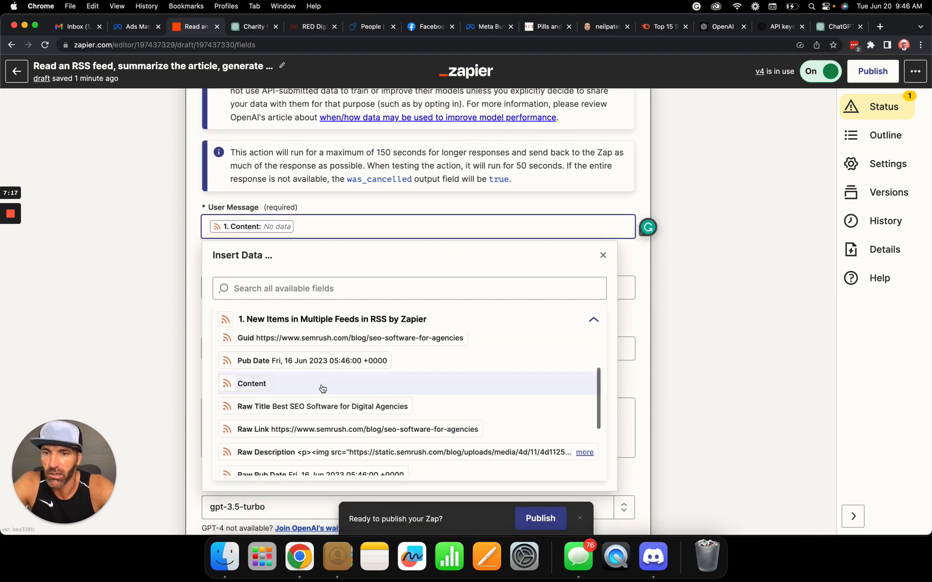
scroll(313, 391, down, 6)
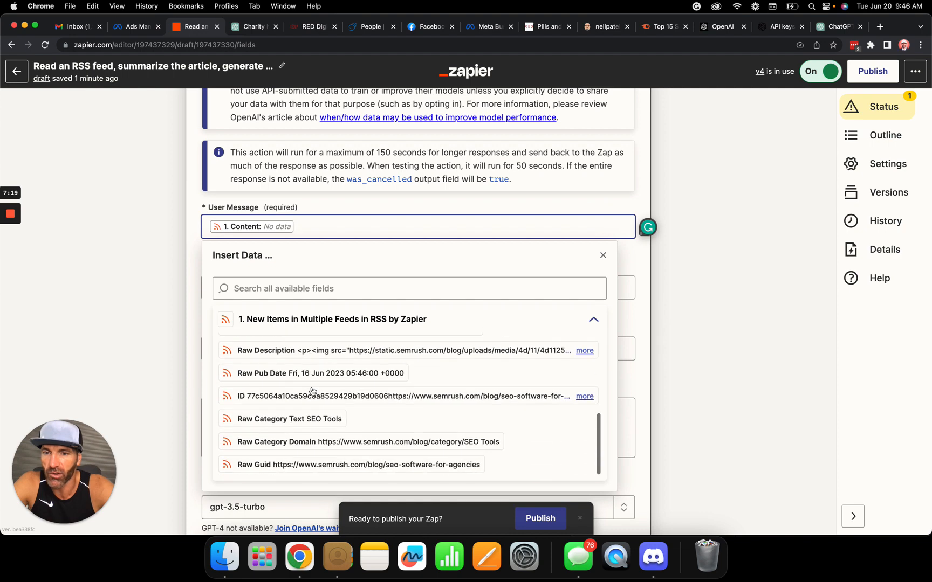
scroll(312, 390, up, 6)
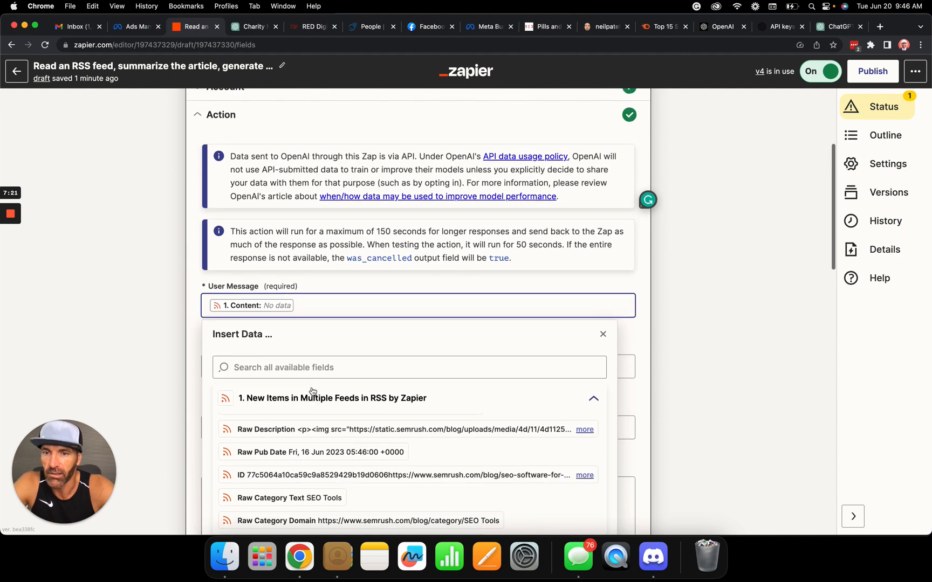
scroll(163, 406, down, 4)
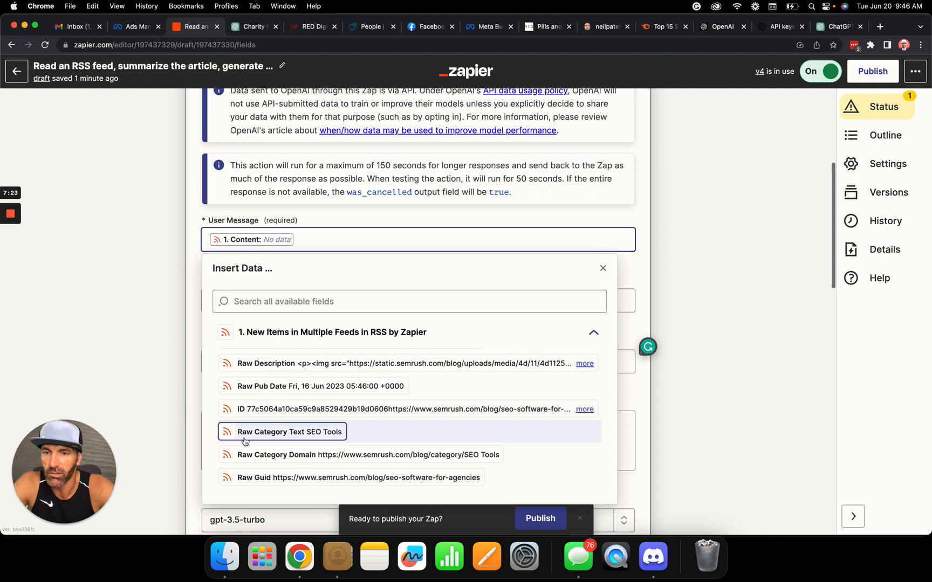
scroll(259, 448, up, 4)
scroll(268, 458, up, 3)
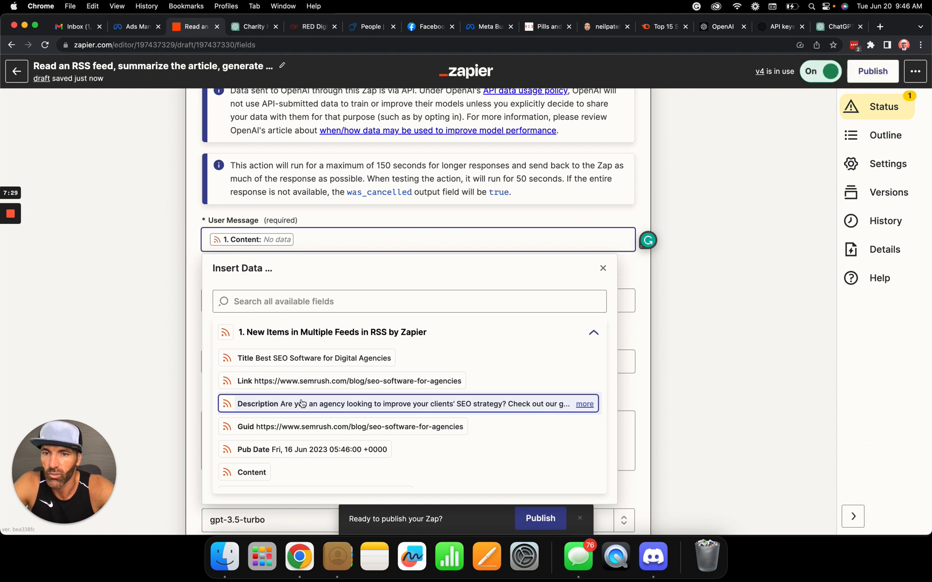
Insert the RSS Content field into the User Message a second time, remove the duplicate and close the data list
scroll(300, 418, down, 1)
click(298, 437)
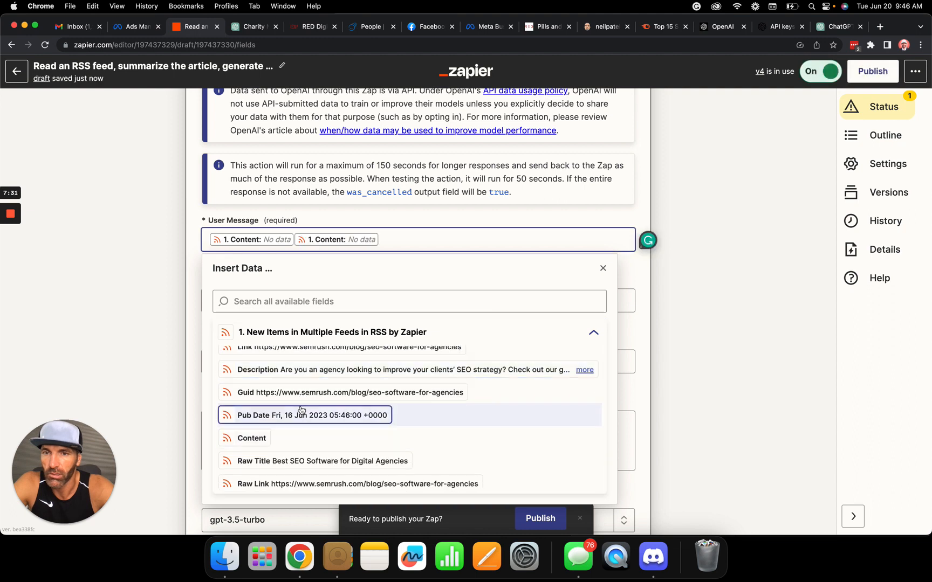
key(BackSpace)
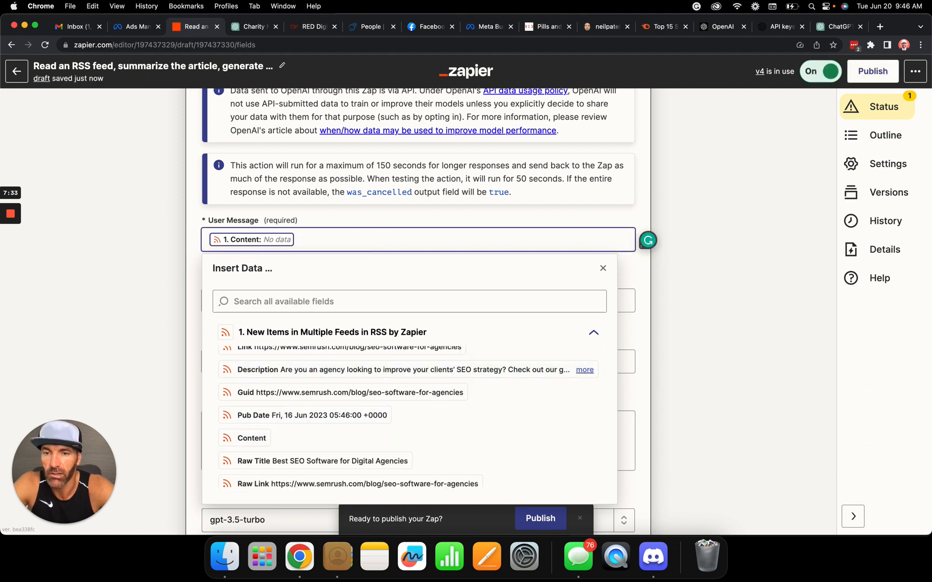
click(167, 329)
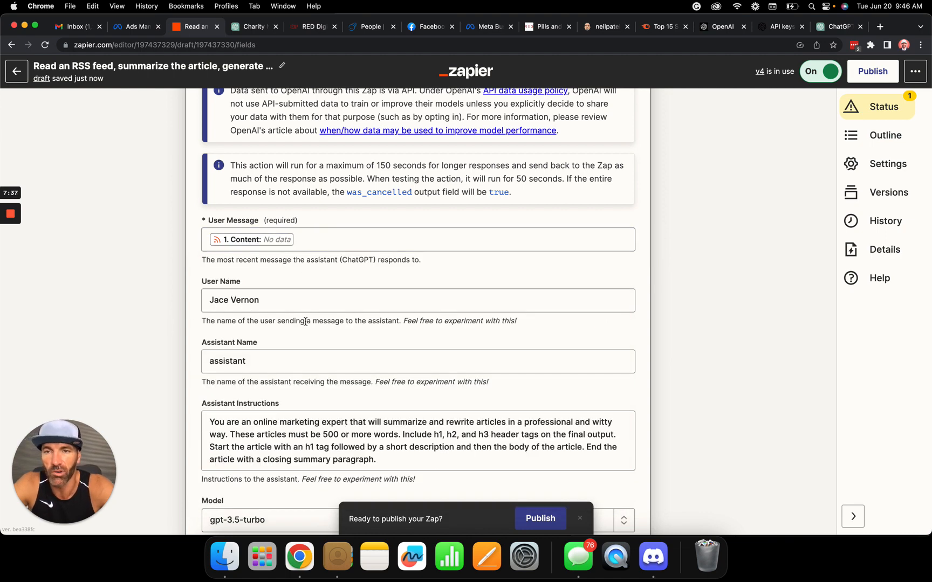
Reopen the RSS trigger, continue through its settings to the test section and examine the current sample item's description and content
scroll(305, 322, up, 5)
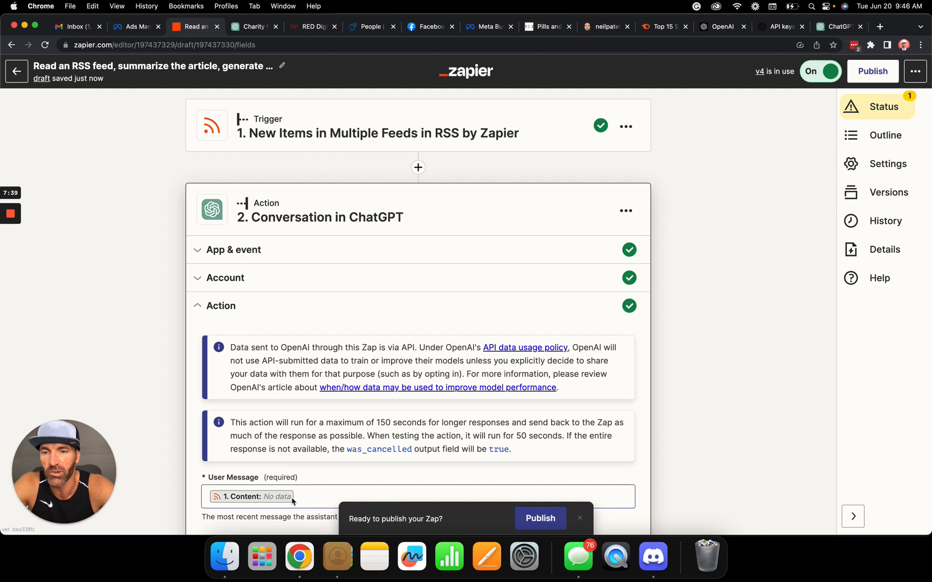
click(342, 125)
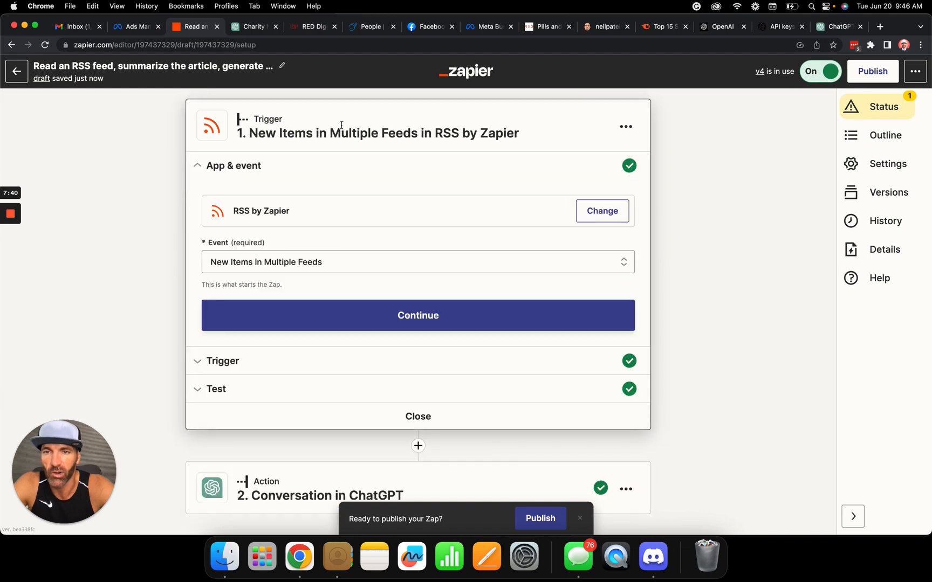
click(393, 307)
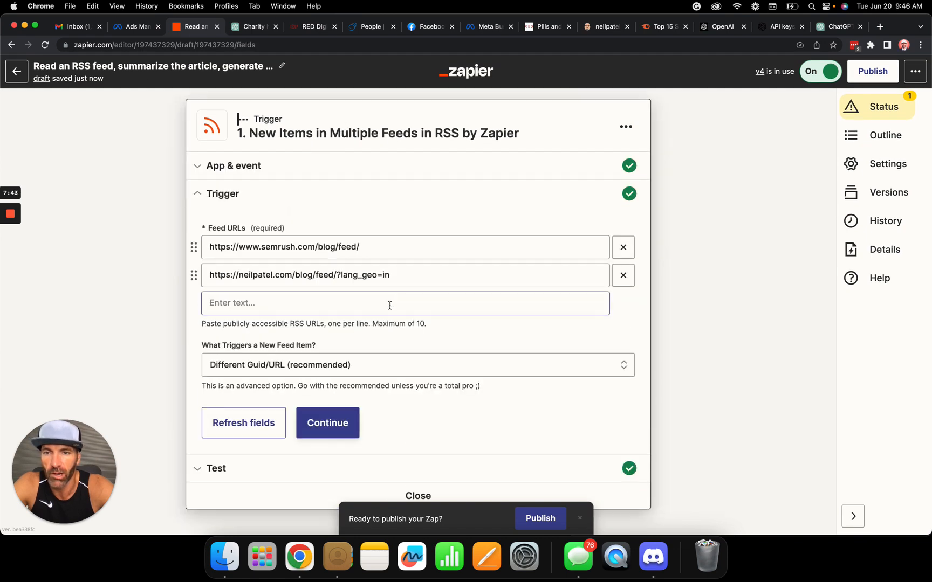
click(309, 420)
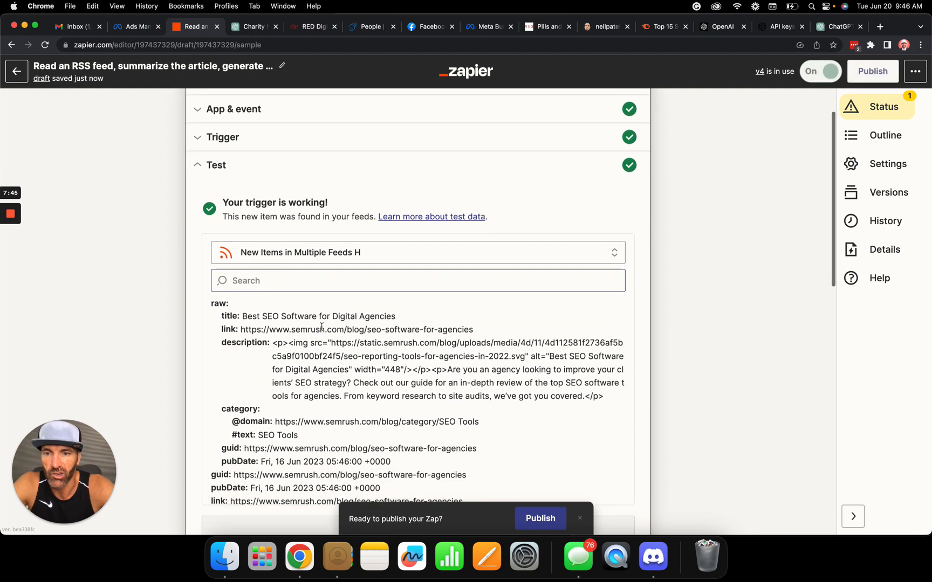
scroll(321, 327, down, 10)
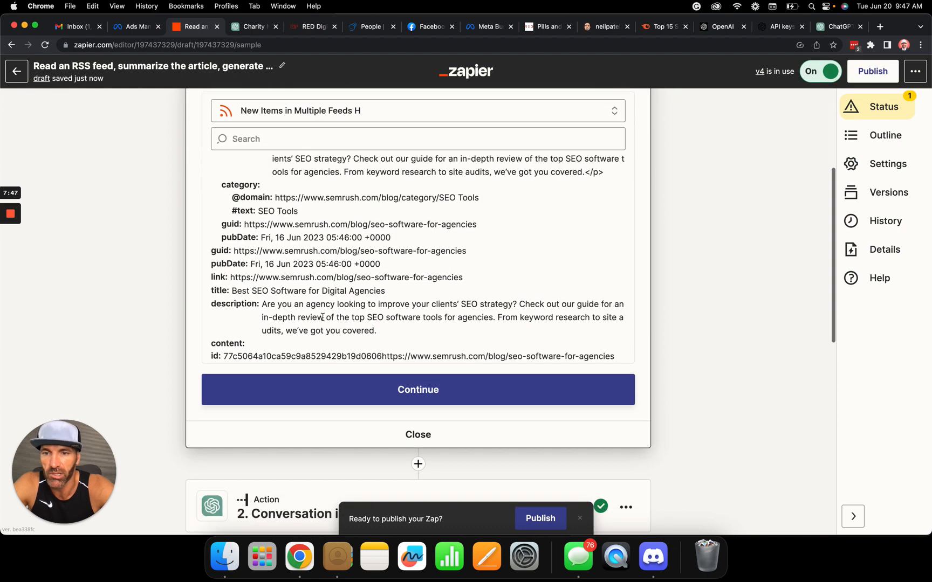
scroll(297, 296, up, 5)
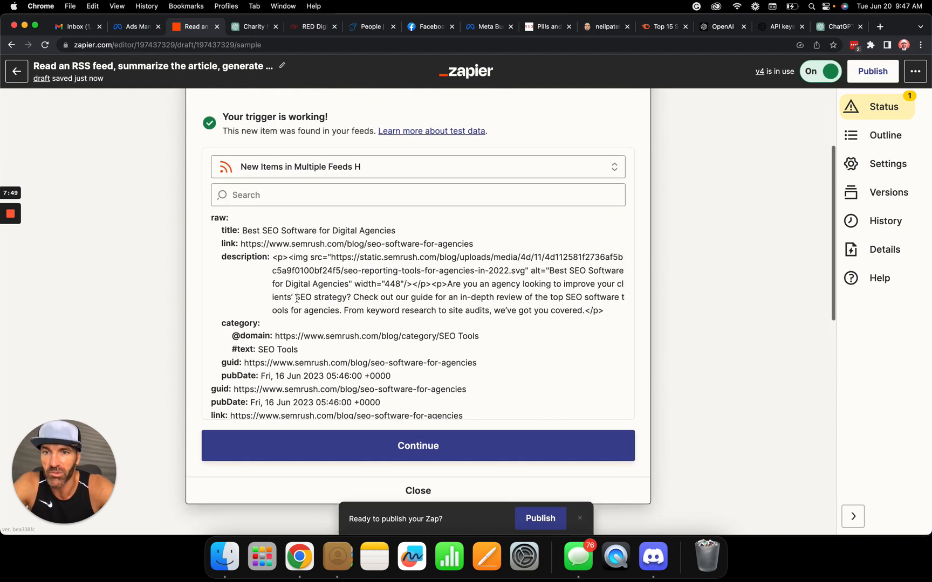
scroll(298, 299, up, 3)
Switch the test sample to New Items in Multiple Feeds I and review its raw data, description and content
click(377, 246)
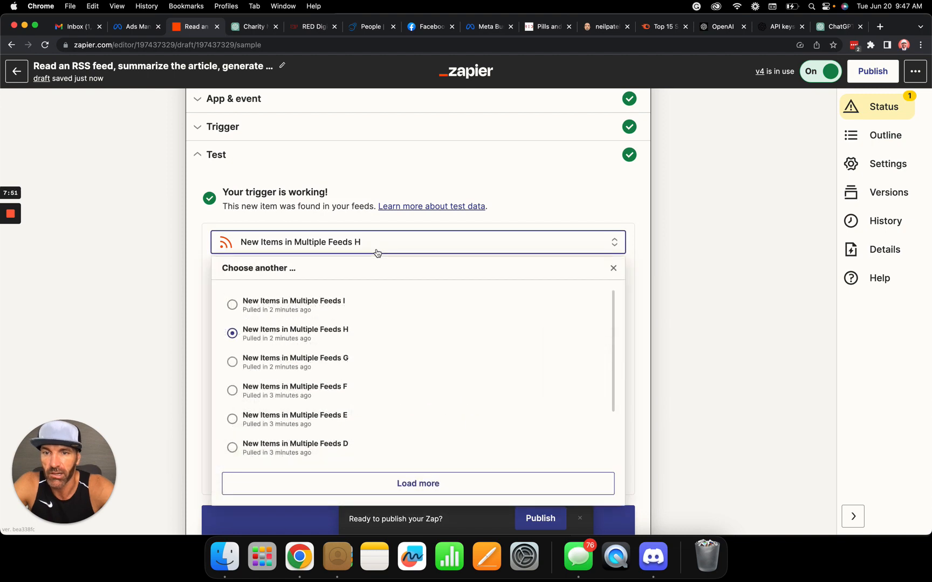
click(344, 306)
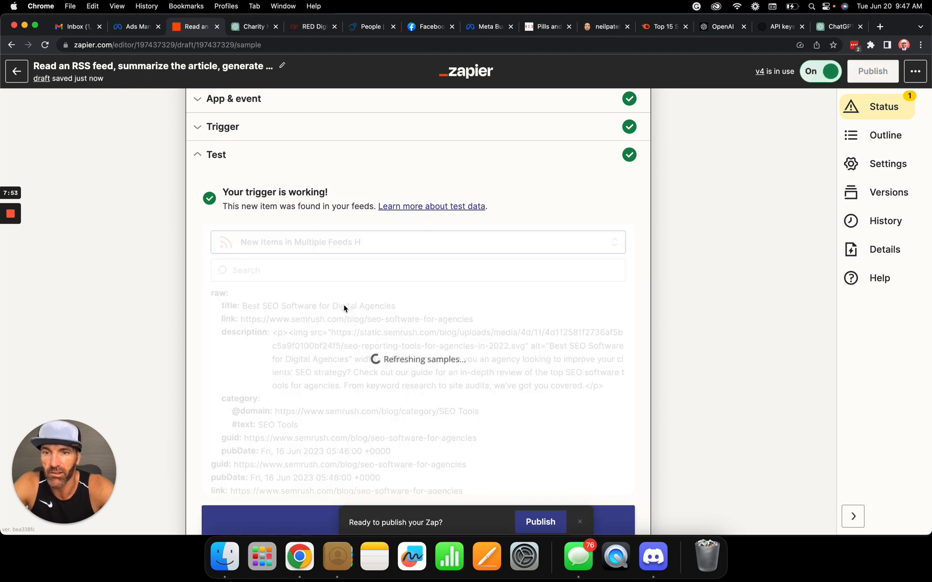
scroll(356, 307, down, 5)
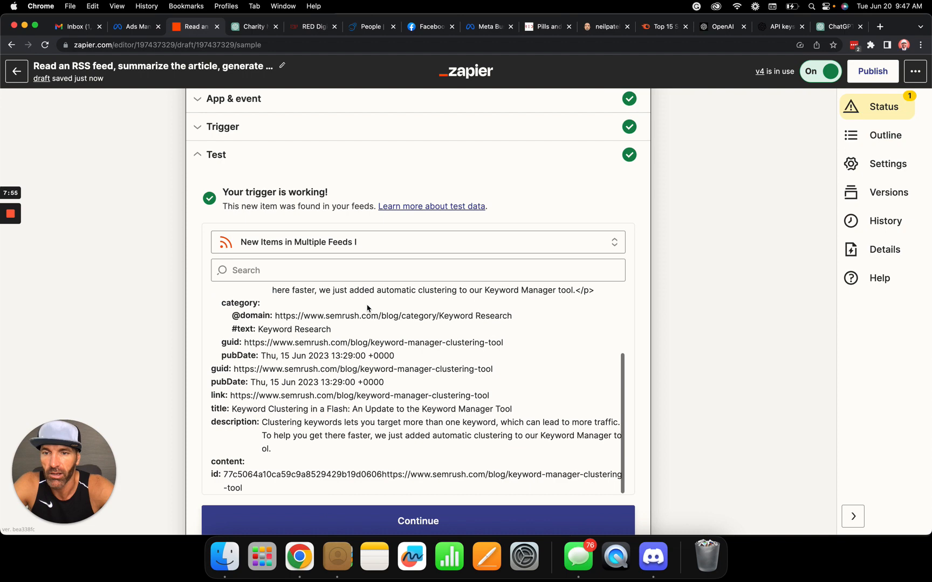
scroll(364, 315, up, 3)
scroll(357, 336, down, 3)
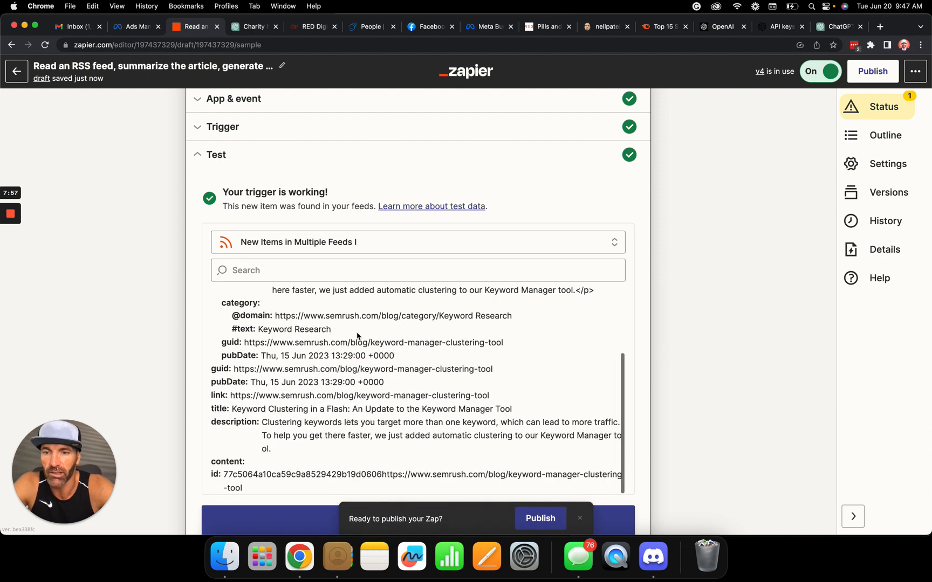
scroll(330, 475, up, 3)
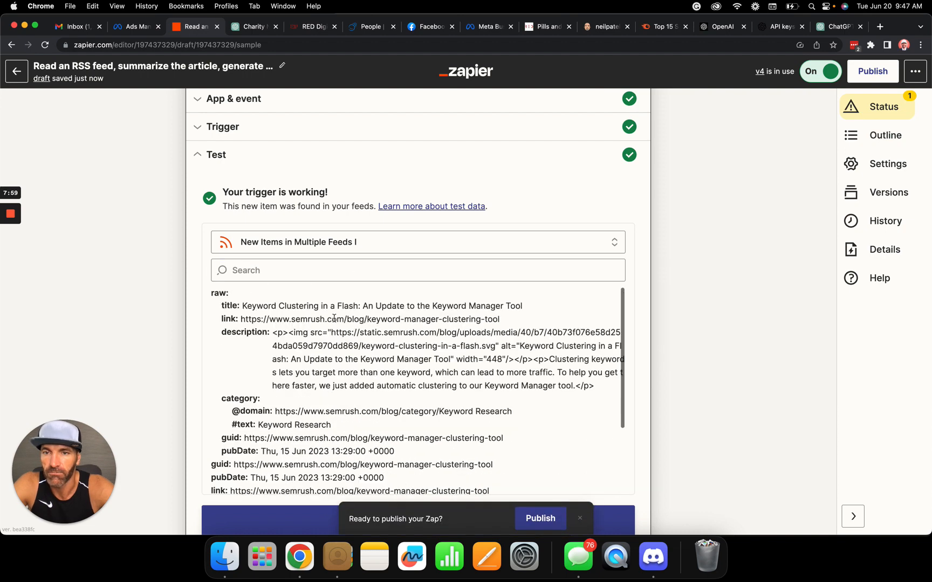
scroll(378, 242, down, 3)
scroll(378, 241, up, 5)
Return to the RSS trigger's feed settings and remove the Semrush blog feed URL
click(322, 163)
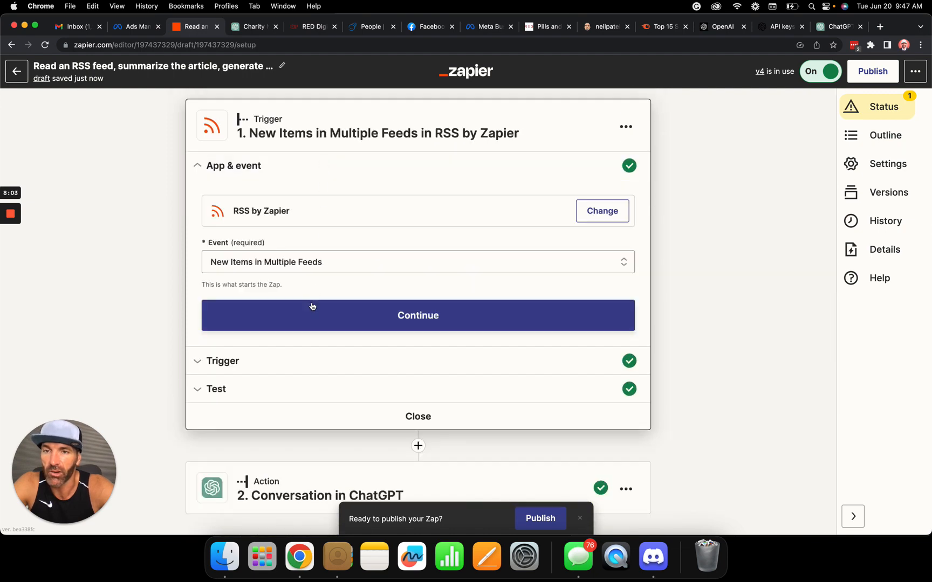
click(381, 318)
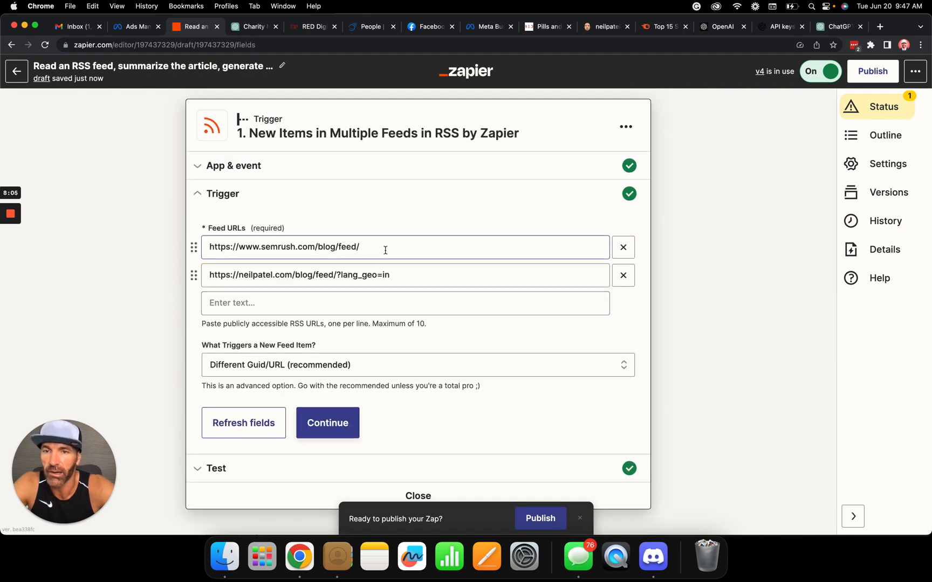
click(623, 248)
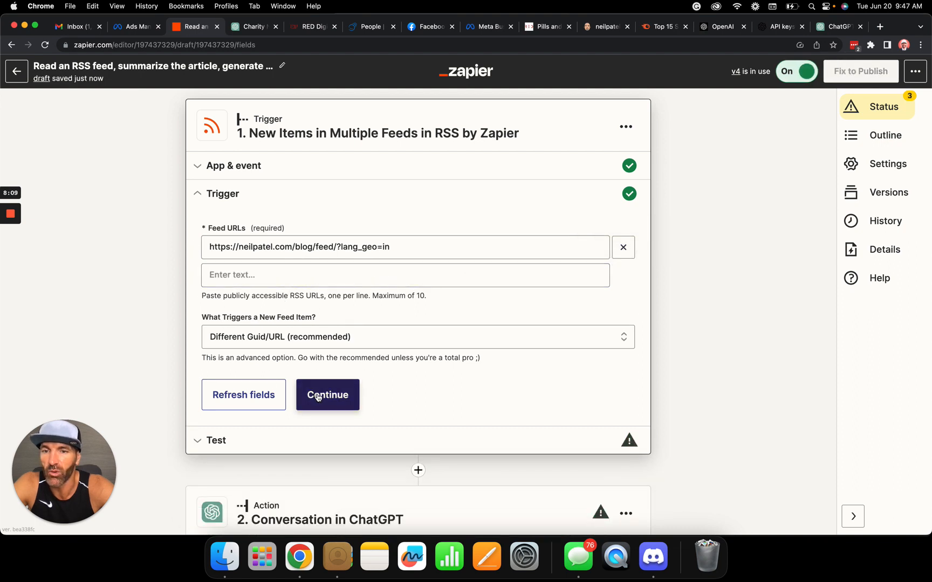
Test the trigger with the remaining feed and choose New Items in Multiple Feeds B as the sample
click(318, 397)
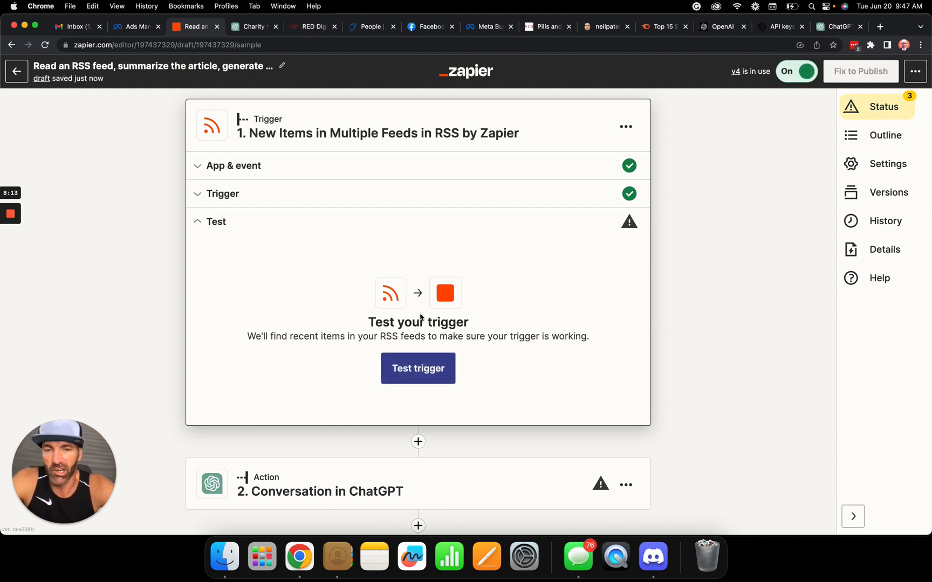
click(409, 371)
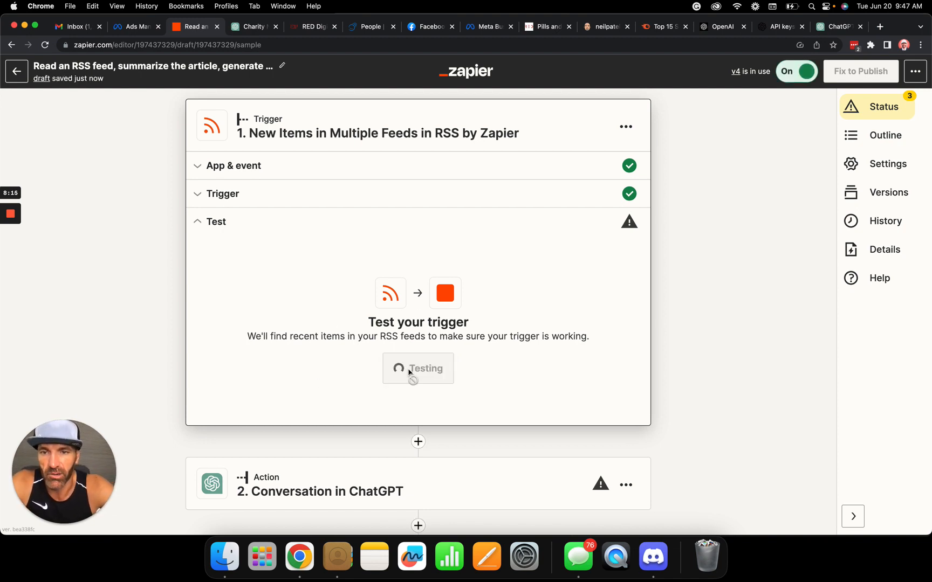
scroll(409, 369, down, 2)
scroll(351, 371, up, 2)
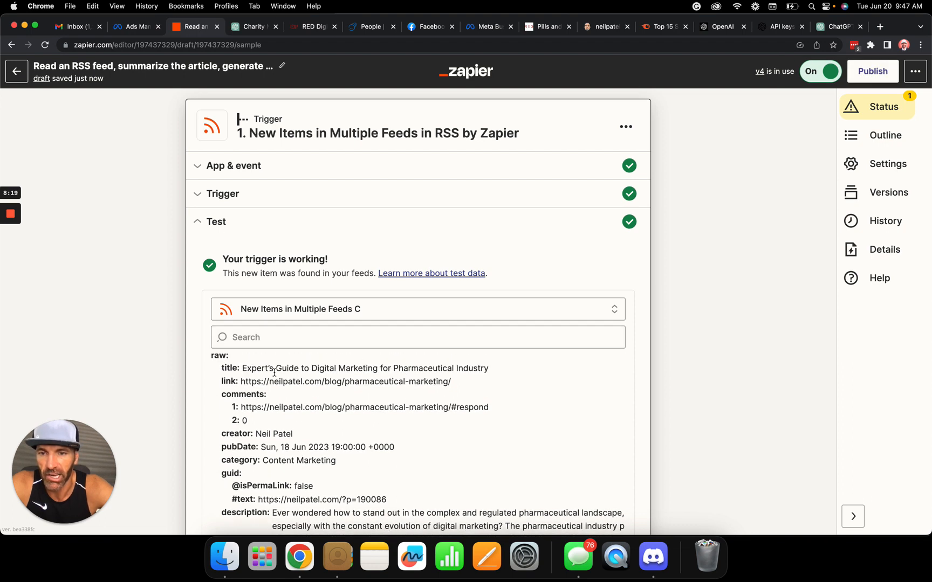
click(381, 317)
click(345, 399)
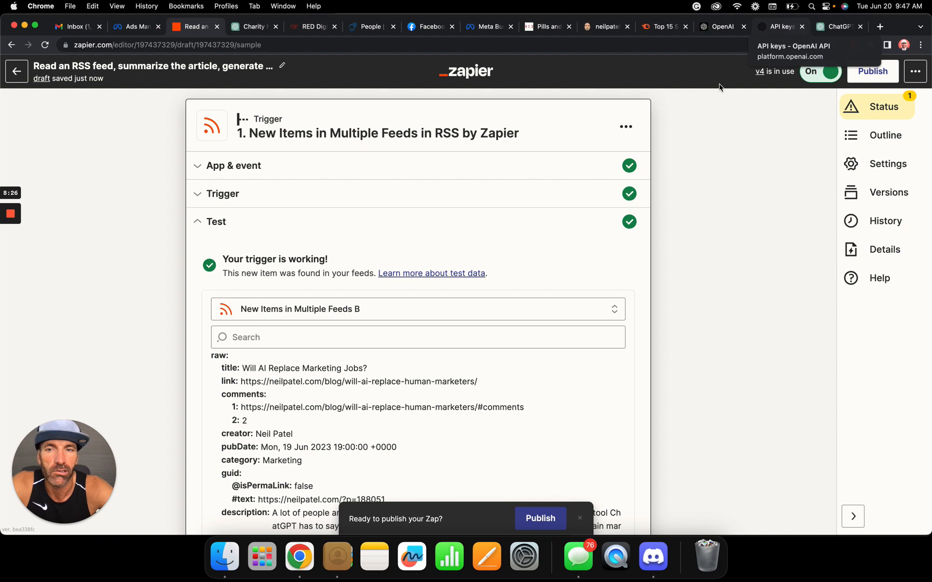
Examine the selected sample's article data, including the description, the encoded HTML and the plain-text content field
scroll(261, 397, down, 2)
scroll(263, 399, down, 3)
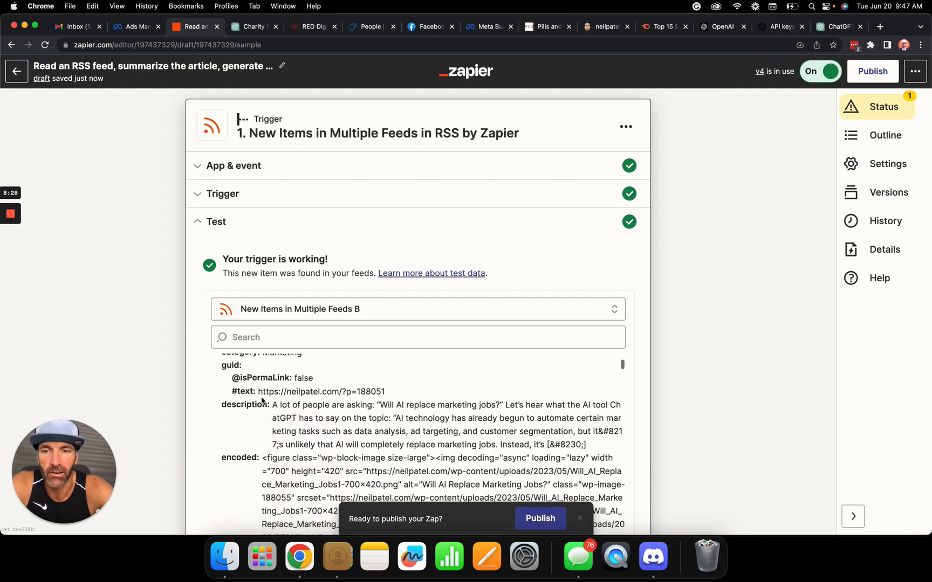
scroll(358, 440, down, 15)
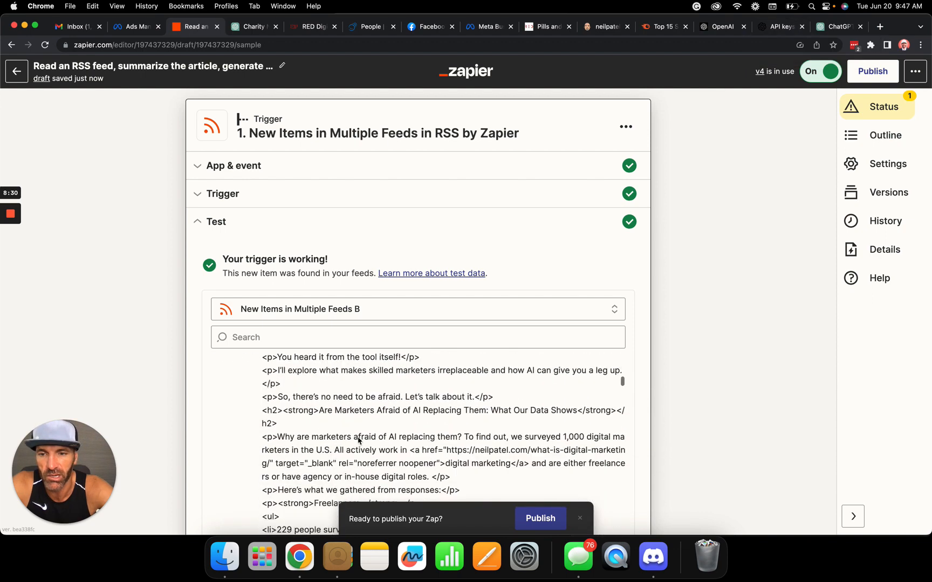
scroll(358, 441, up, 10)
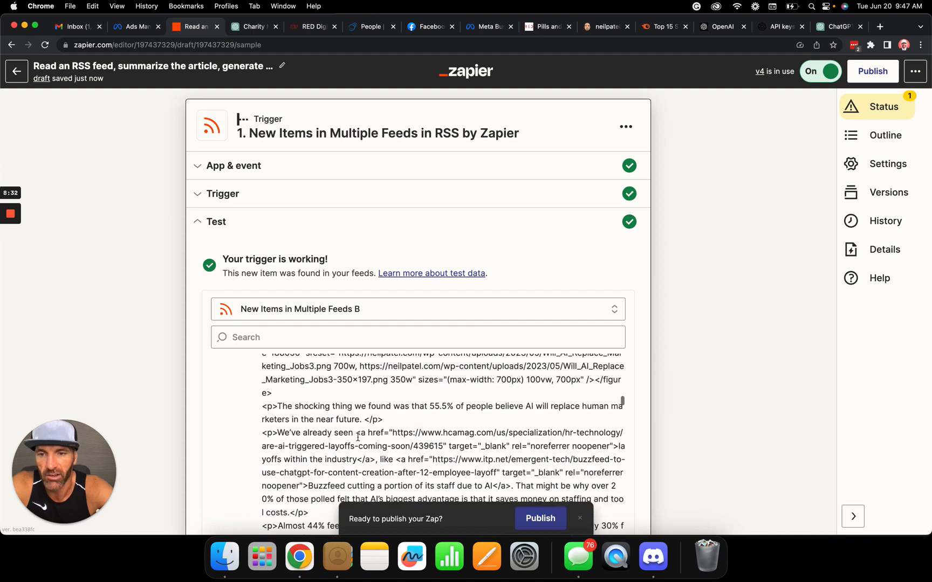
scroll(358, 437, up, 15)
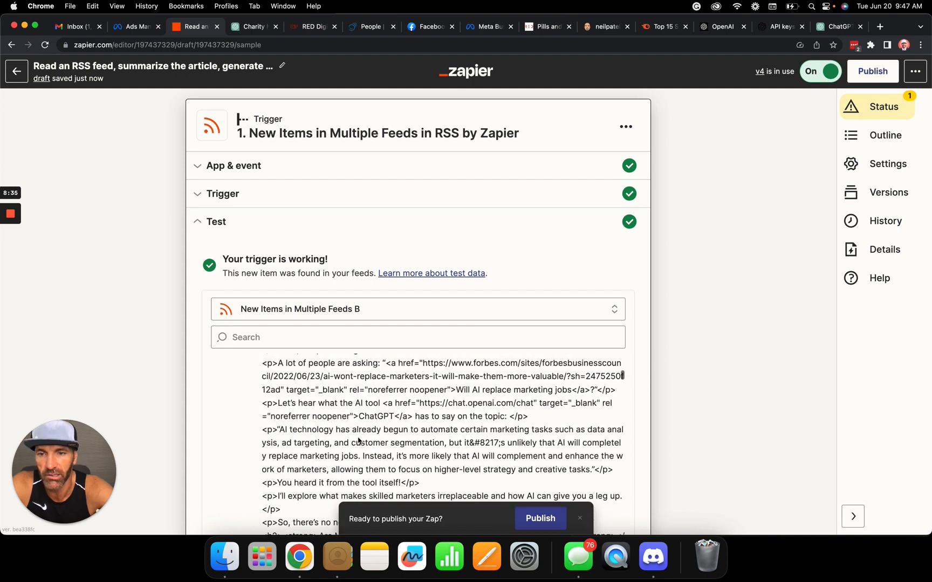
scroll(358, 437, down, 10)
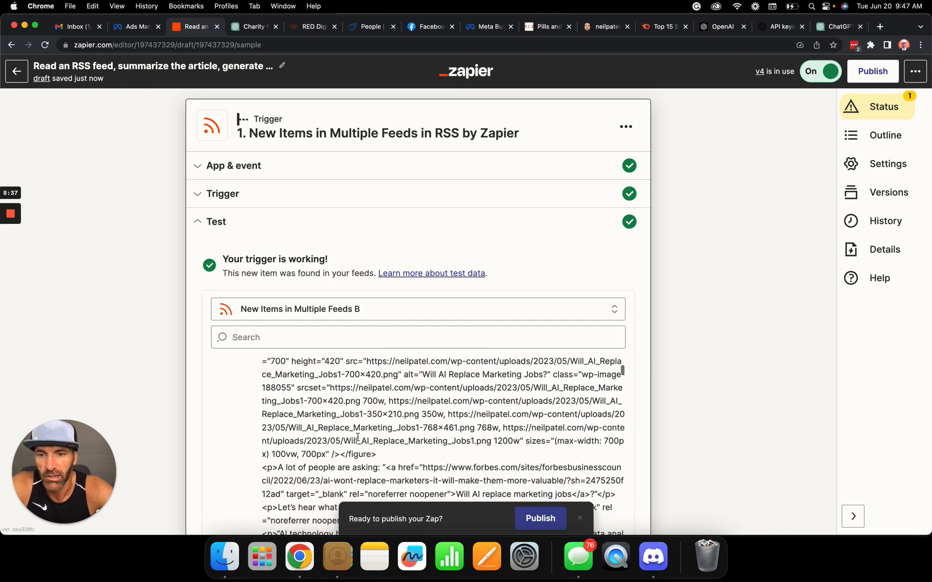
scroll(358, 440, down, 10)
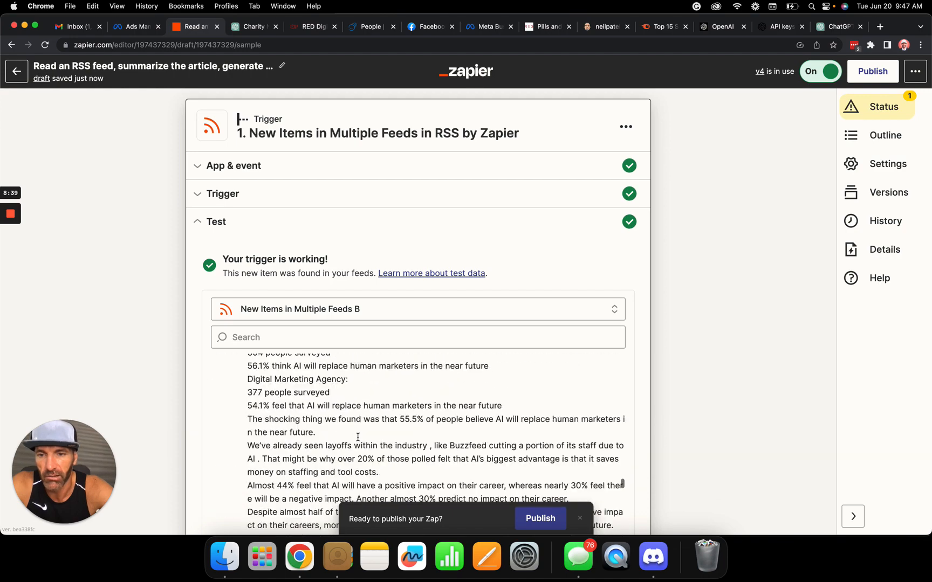
scroll(358, 441, up, 3)
scroll(358, 441, up, 10)
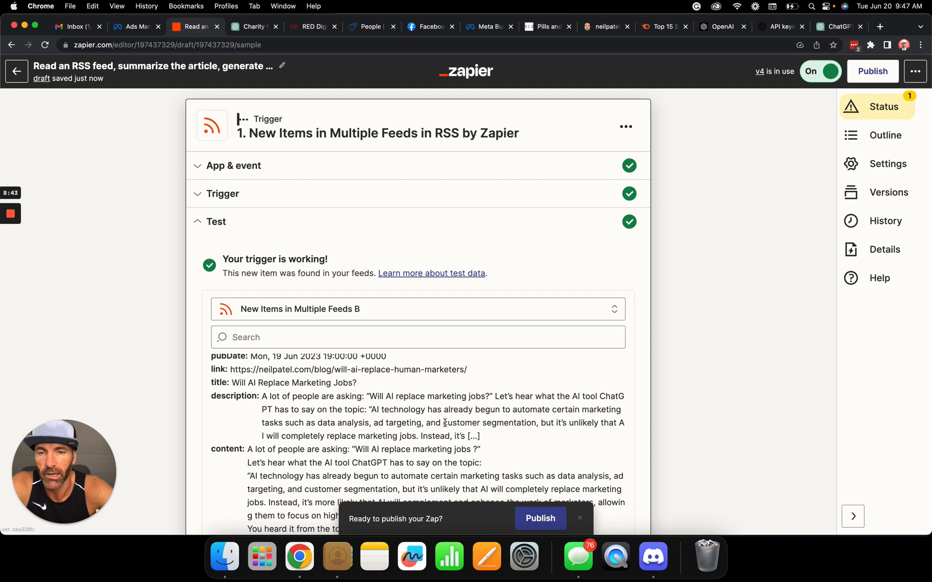
Accept the RSS sample and continue through the second step's ChatGPT app and account sections to its action settings
scroll(701, 335, down, 10)
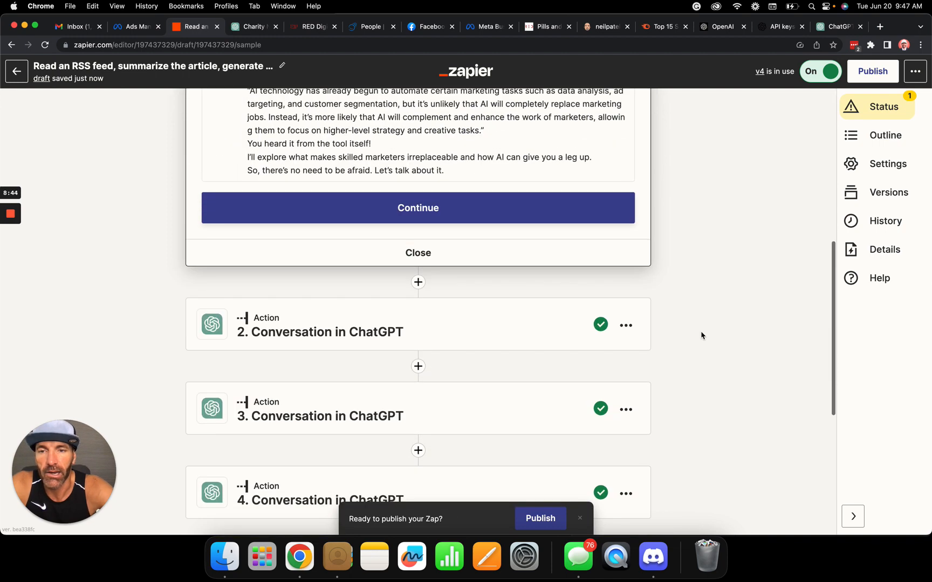
click(418, 213)
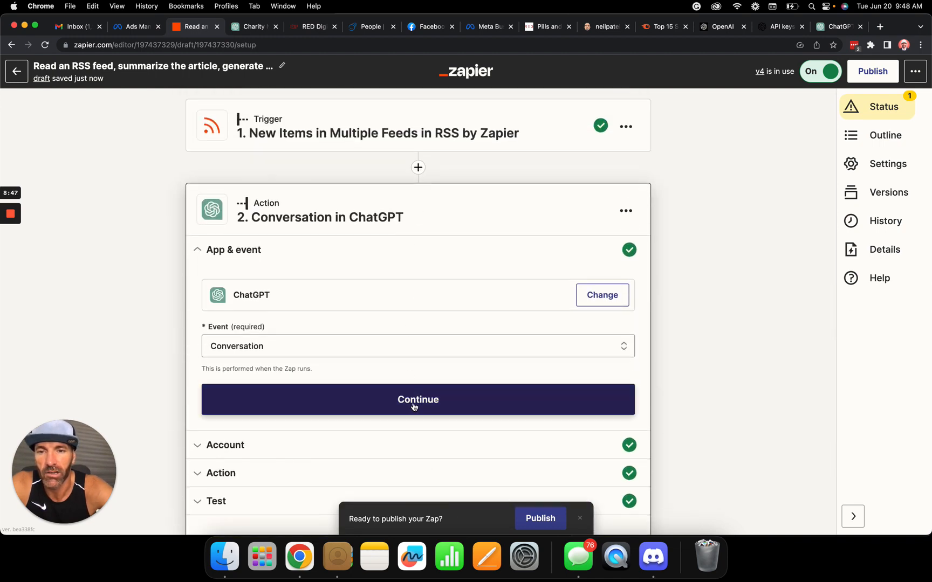
click(415, 406)
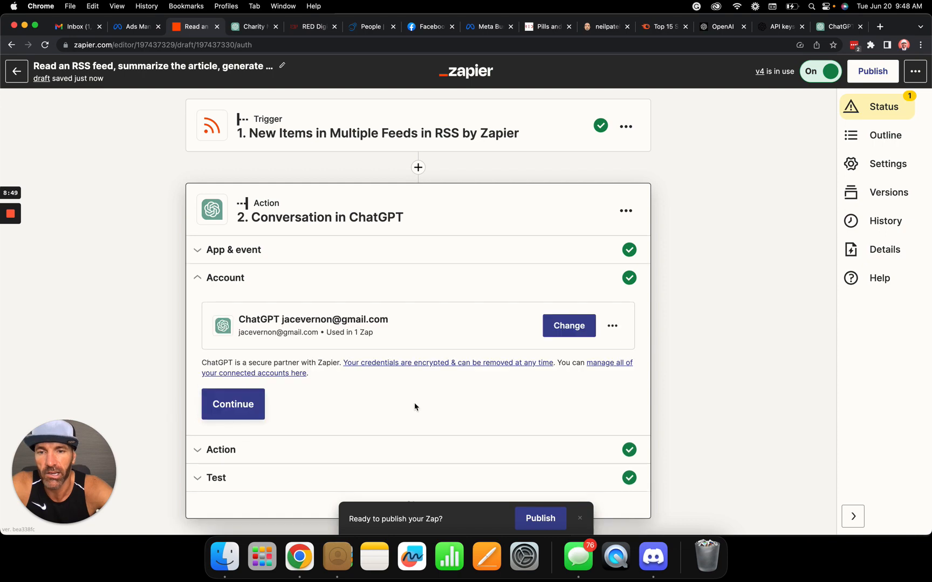
click(245, 405)
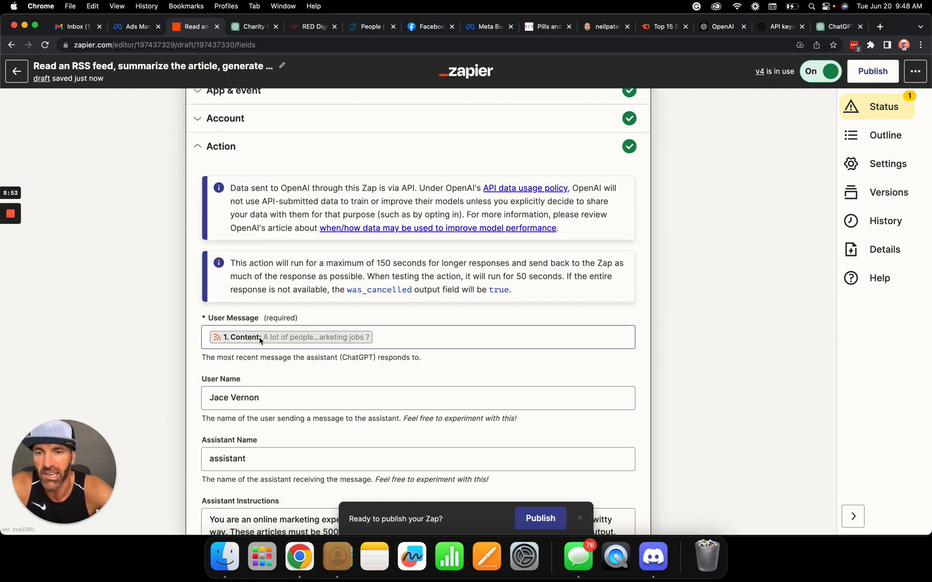
Review the second step's User Message data, user and assistant names, and assistant instructions
click(280, 344)
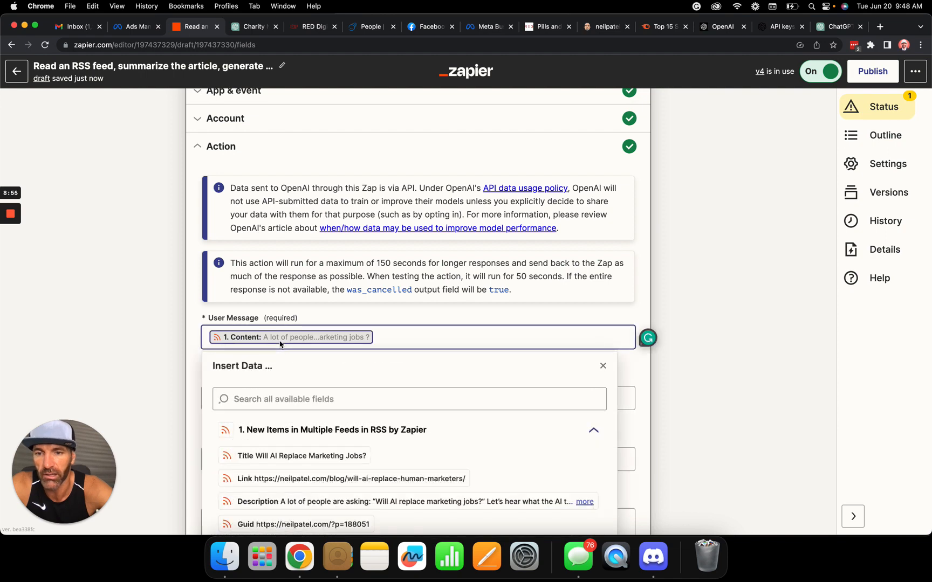
click(169, 330)
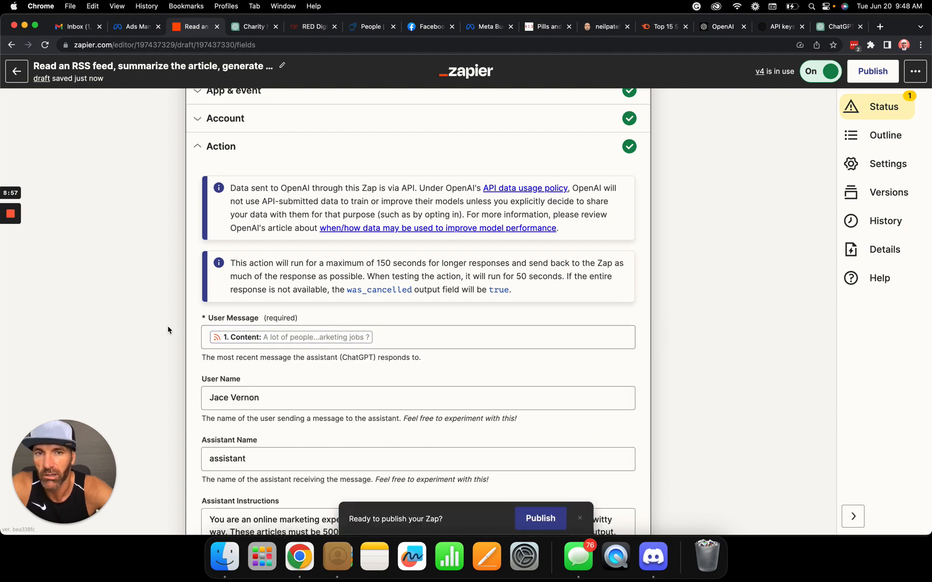
scroll(625, 193, down, 5)
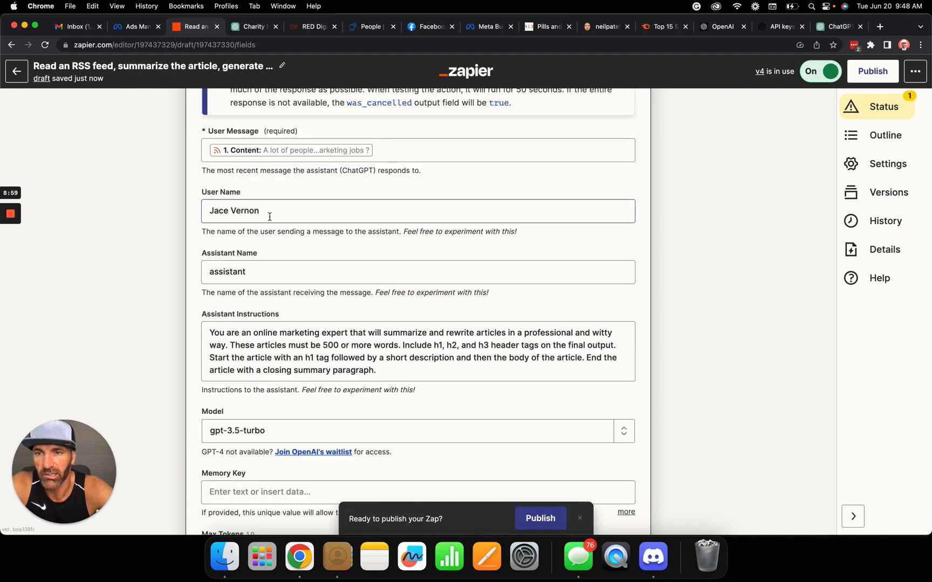
click(272, 272)
scroll(272, 272, down, 2)
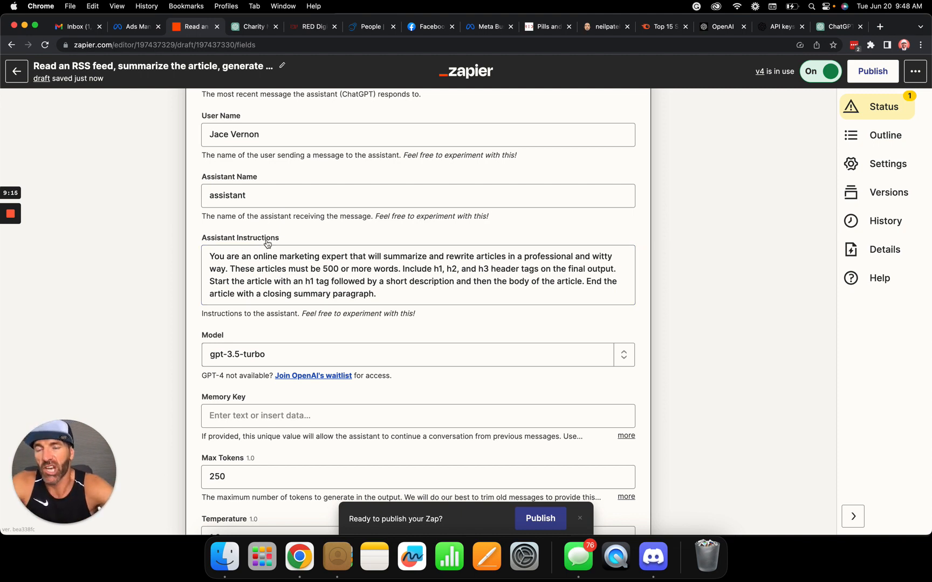
Switch to ChatGPT and draft the message "act as a assistant that is witty and can write compelling articles use" without sending it
click(841, 27)
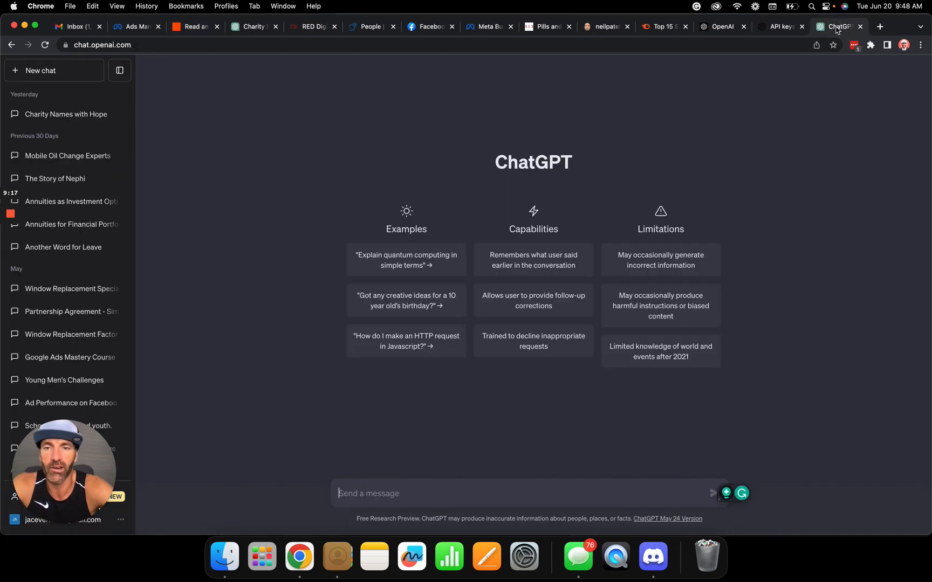
text(act as a)
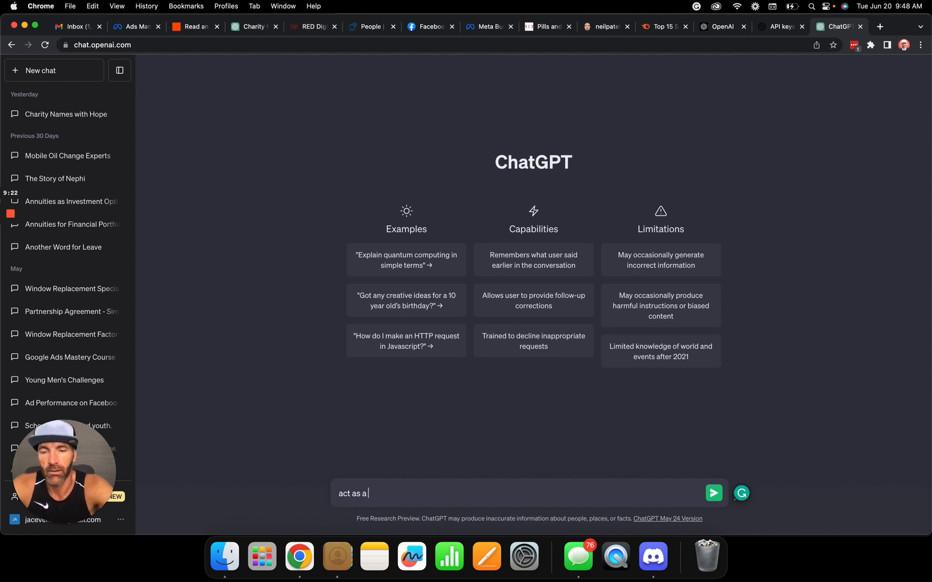
text( assistant that is)
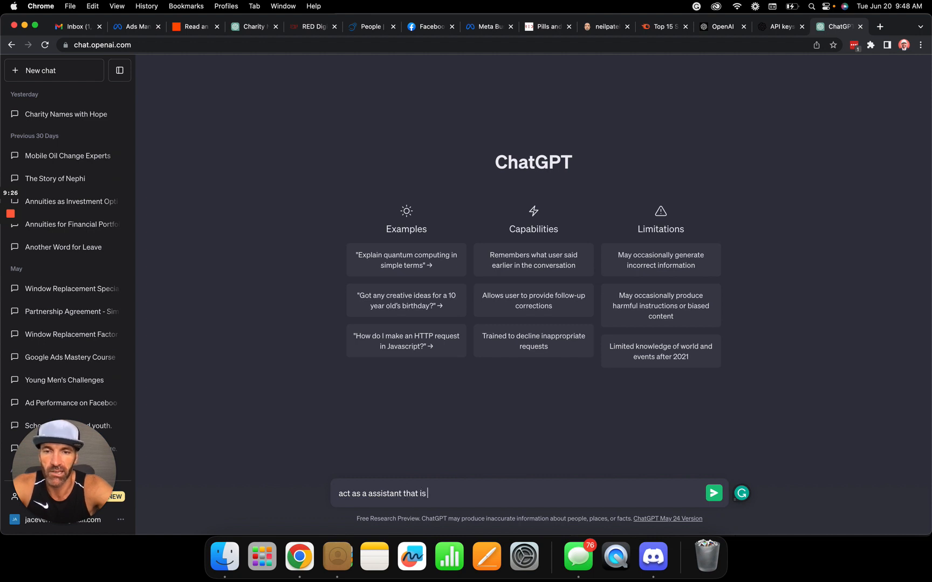
text(can write compelling articles use)
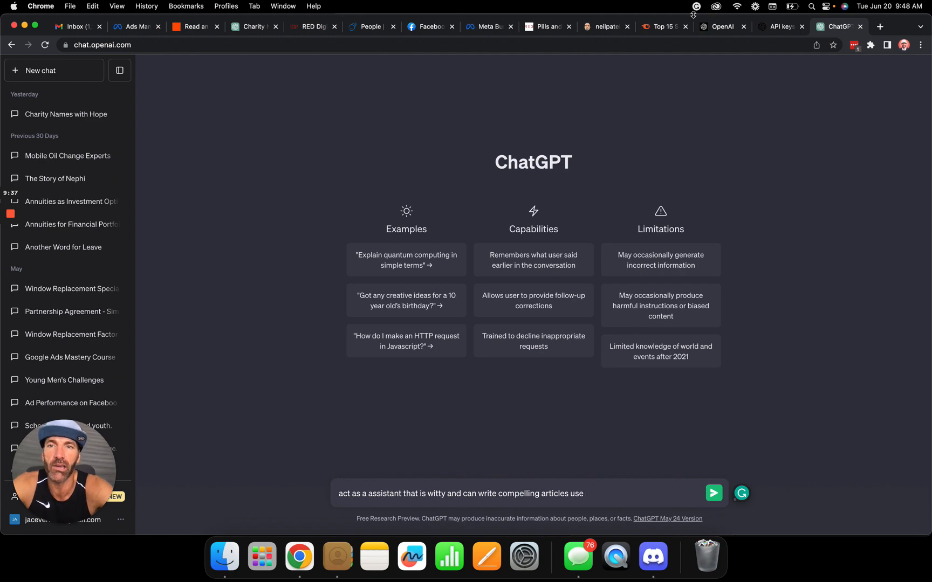
Return to the Zapier editor and set the article length in the assistant instructions to 800
click(197, 31)
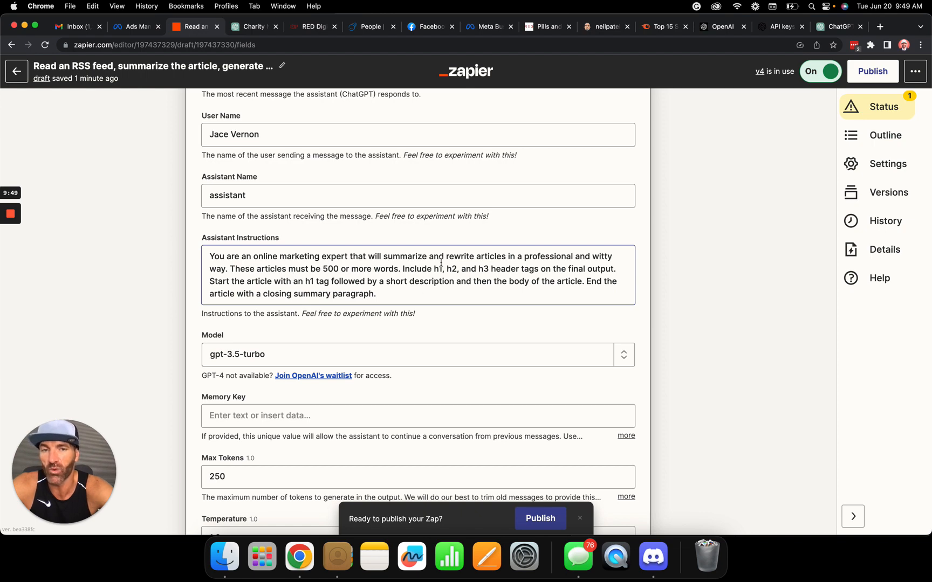
click(327, 266)
key(BackSpace)
text(8)
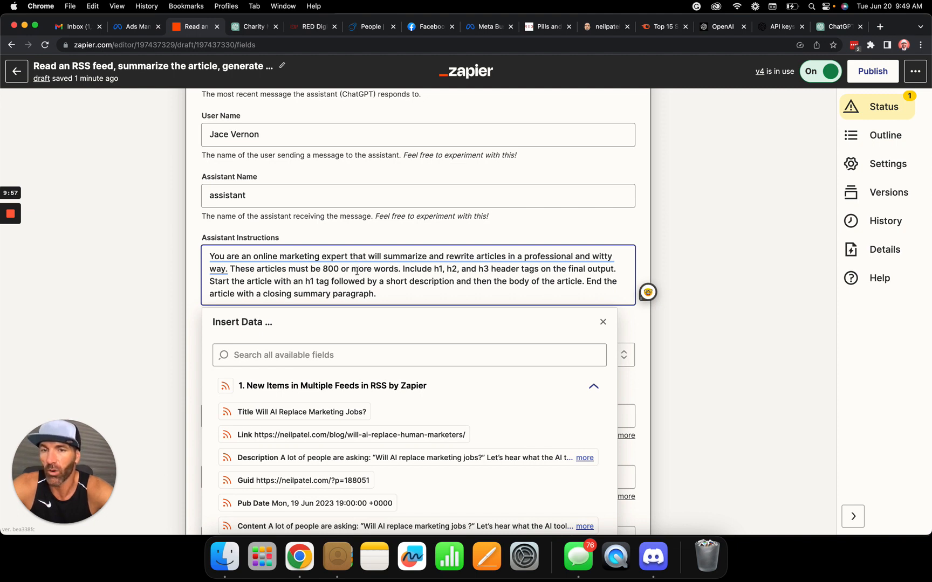
Reword the length requirement in the assistant instructions to read "800 or words or more"
click(397, 269)
key(BackSpace)
key(BackSpace)
key(BackSpace)
key(BackSpace)
key(BackSpace)
key(BackSpace)
key(BackSpace)
key(BackSpace)
key(BackSpace)
key(BackSpace)
text(words or mo)
key(BackSpace)
key(BackSpace)
text(ore)
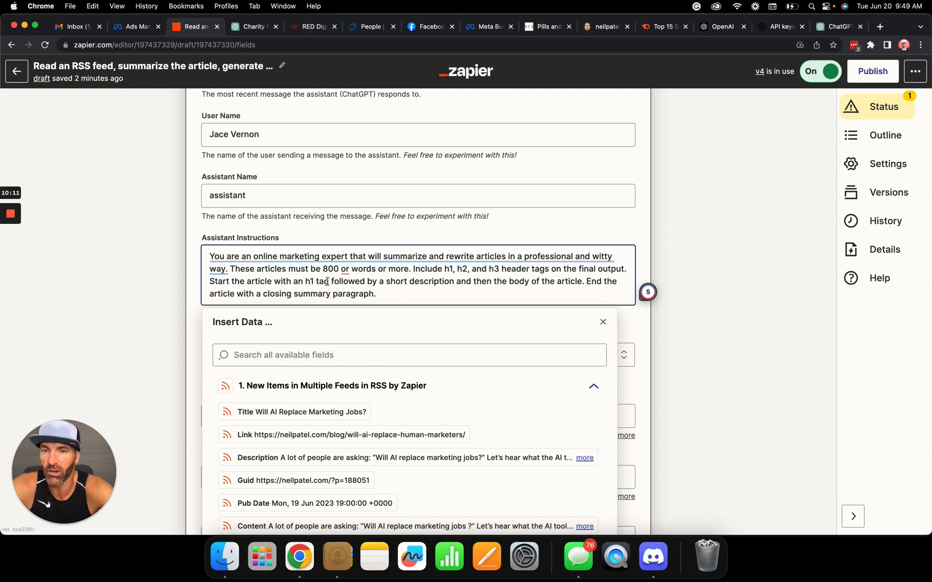
Dismiss the data suggestions, keep the remaining ChatGPT settings and continue to the second step's test section
scroll(328, 281, down, 3)
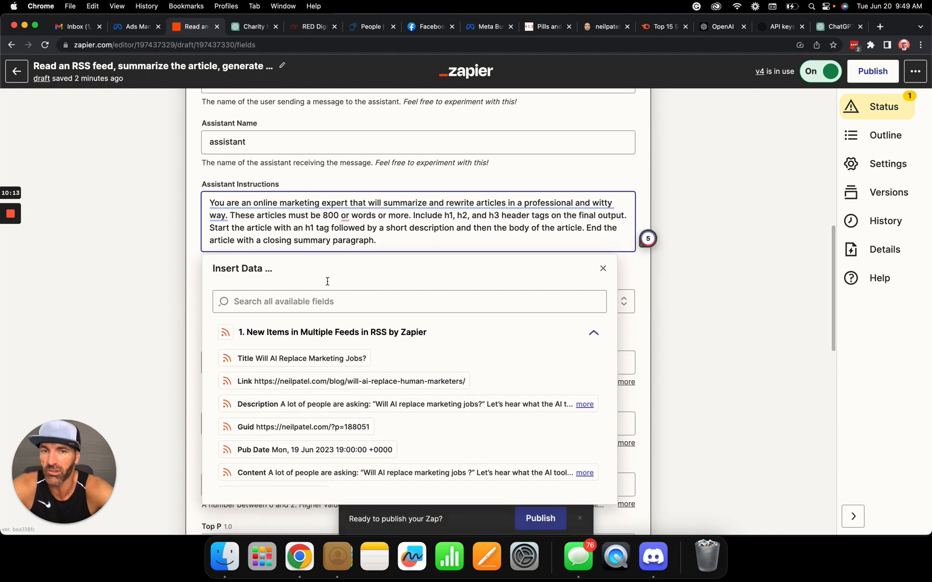
scroll(328, 281, down, 1)
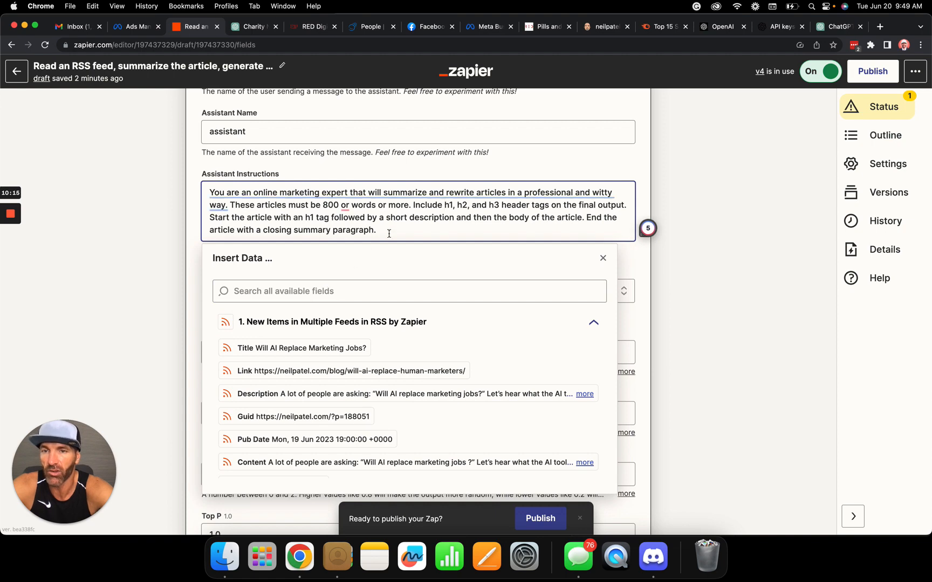
scroll(392, 230, down, 1)
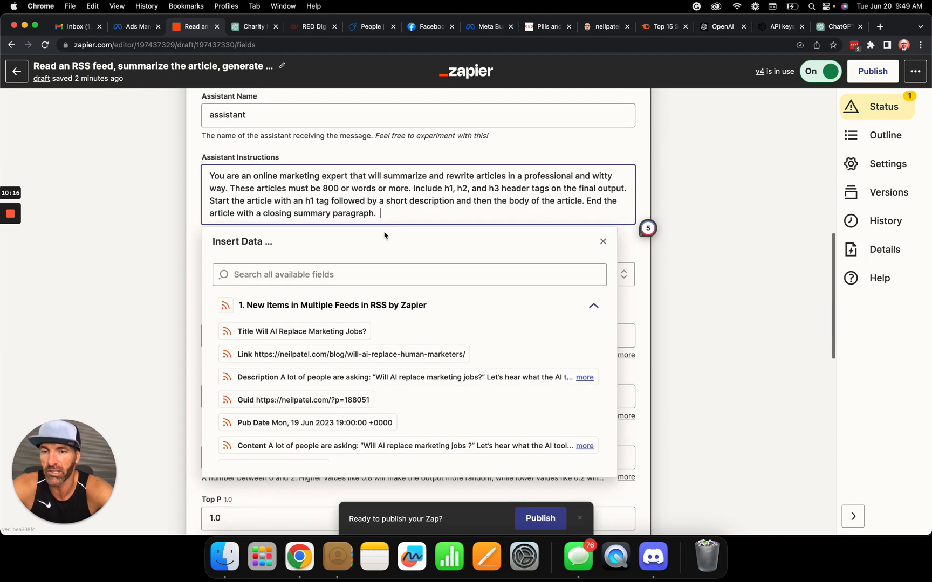
click(201, 248)
scroll(284, 216, down, 5)
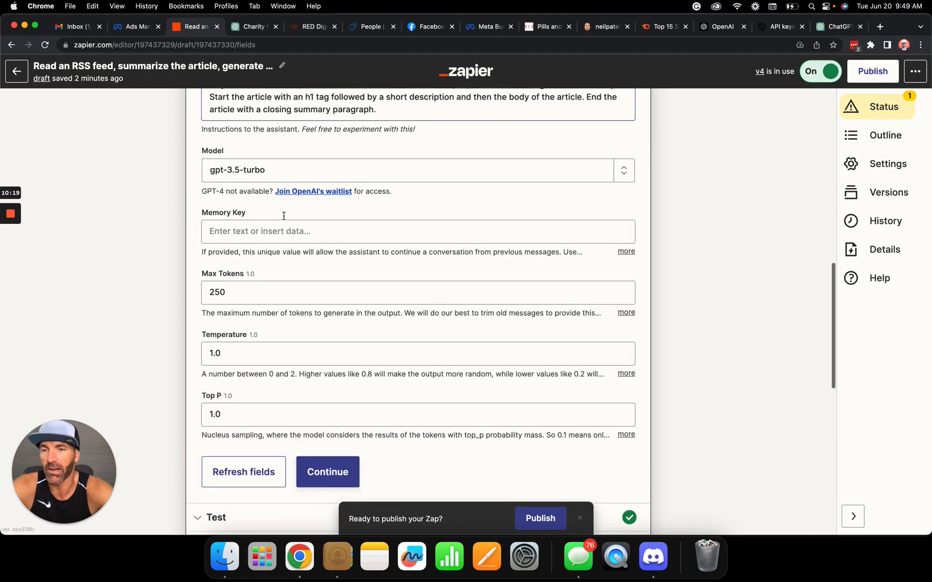
scroll(284, 216, down, 6)
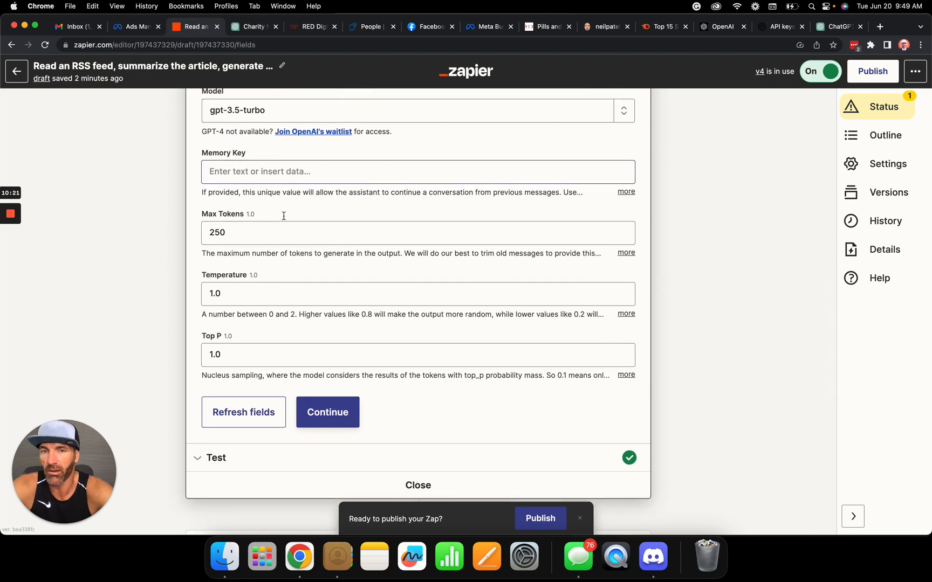
click(321, 320)
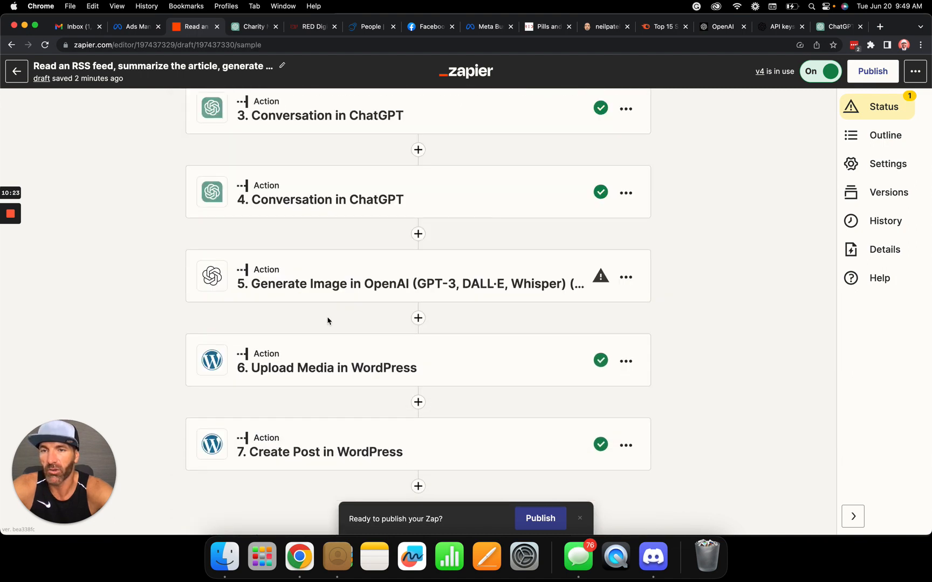
Retest the third step's ChatGPT conversation and review the image description in its response
scroll(327, 321, up, 4)
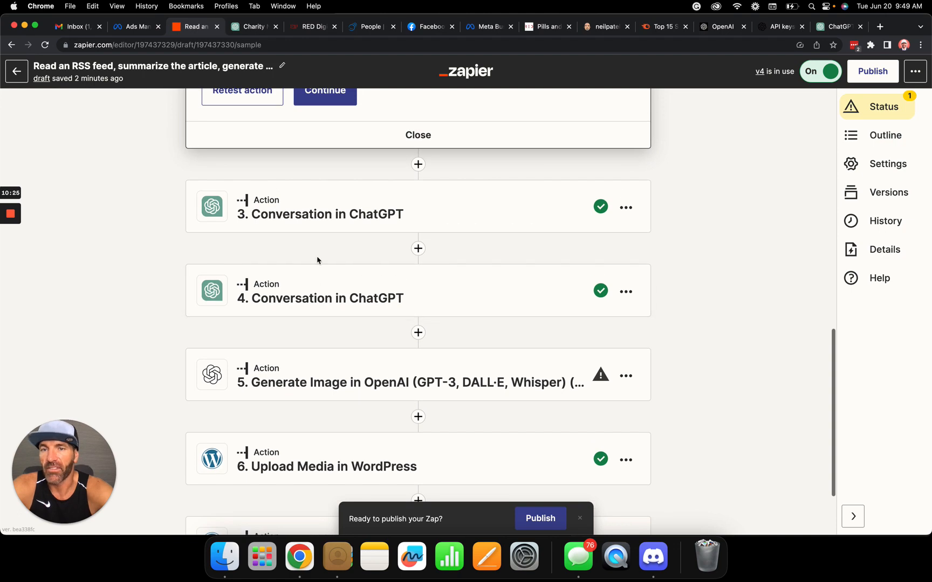
click(338, 215)
scroll(305, 324, down, 10)
scroll(306, 326, up, 5)
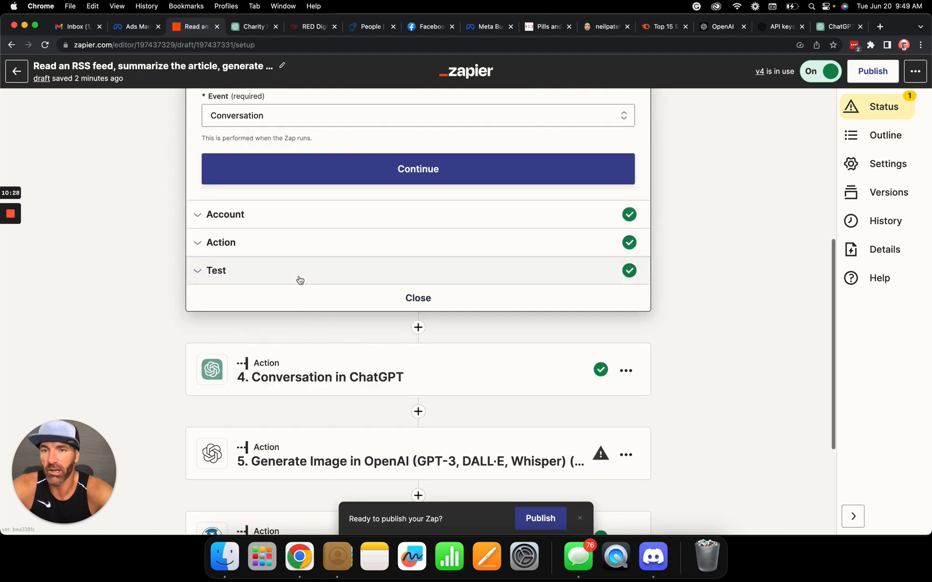
click(298, 276)
scroll(301, 292, down, 5)
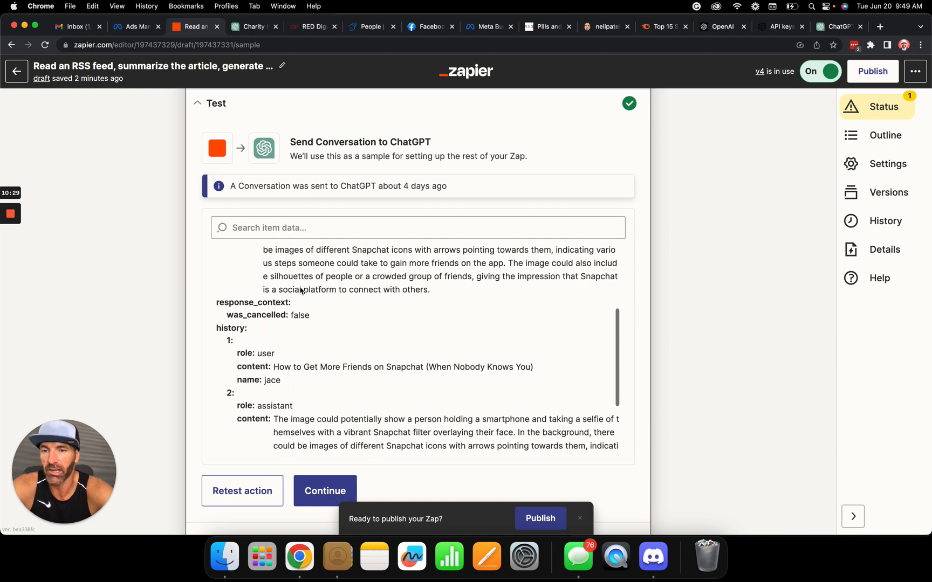
click(251, 493)
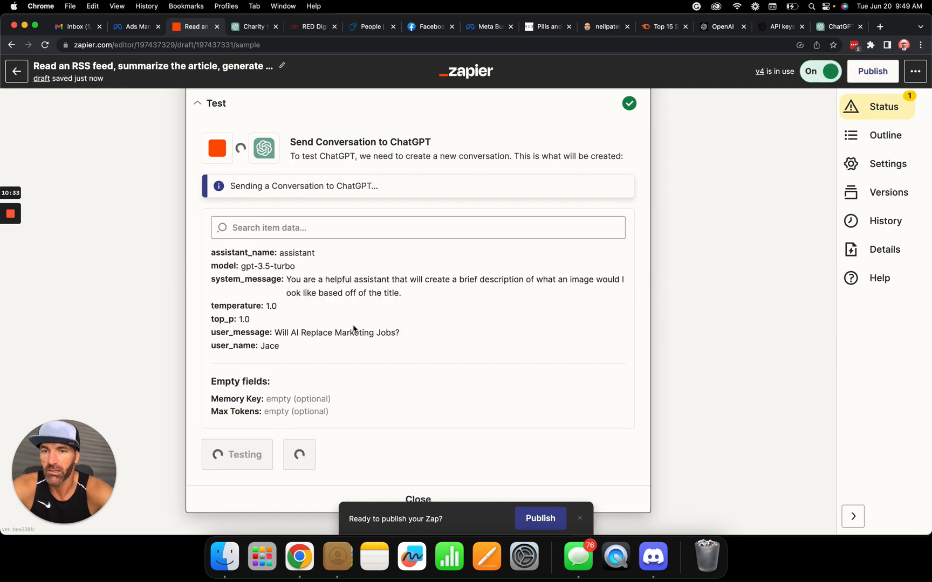
scroll(152, 272, down, 5)
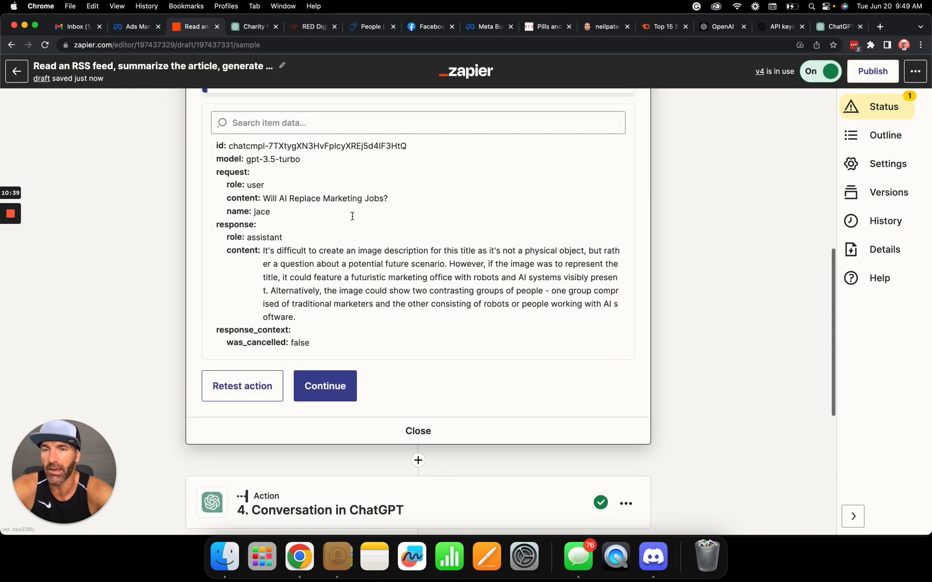
scroll(350, 214, up, 3)
scroll(336, 278, down, 5)
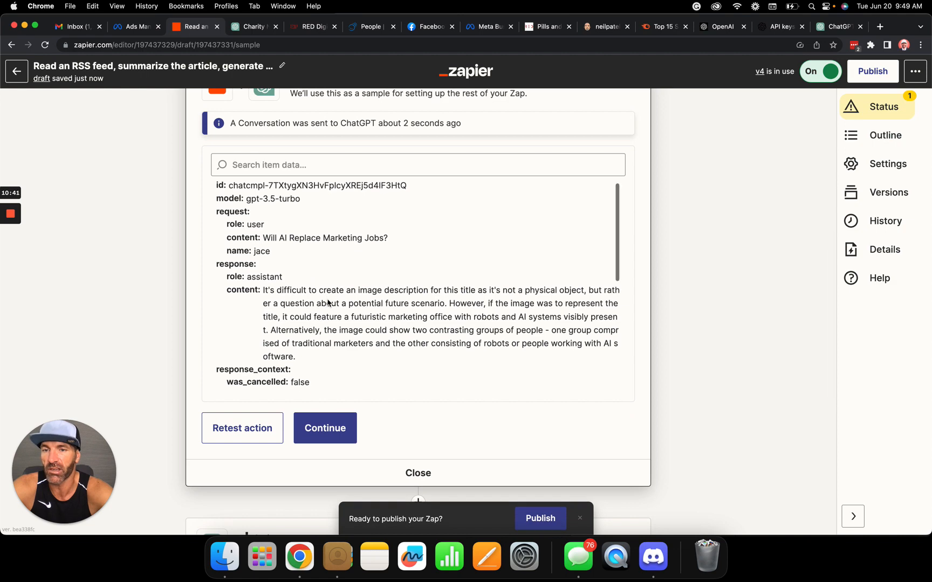
scroll(327, 300, down, 1)
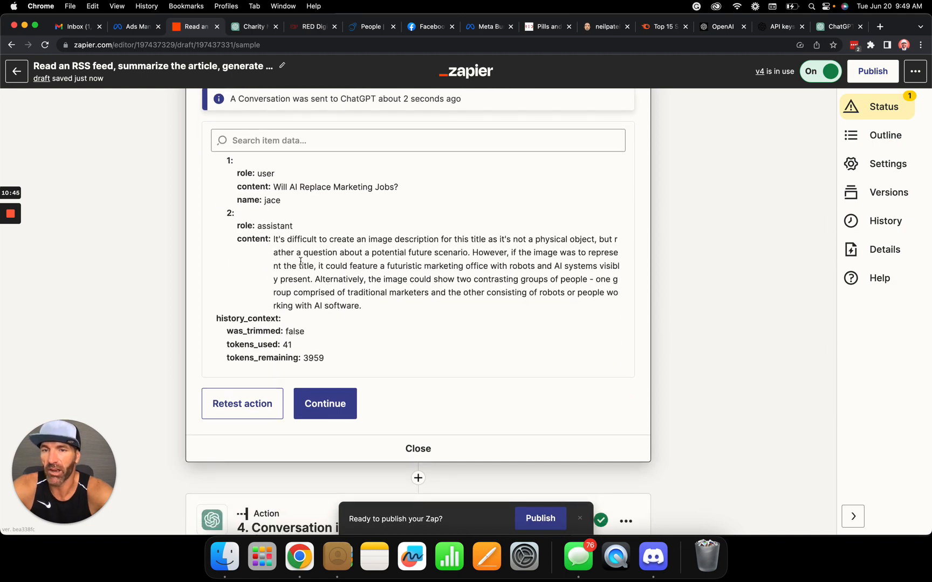
scroll(320, 275, up, 5)
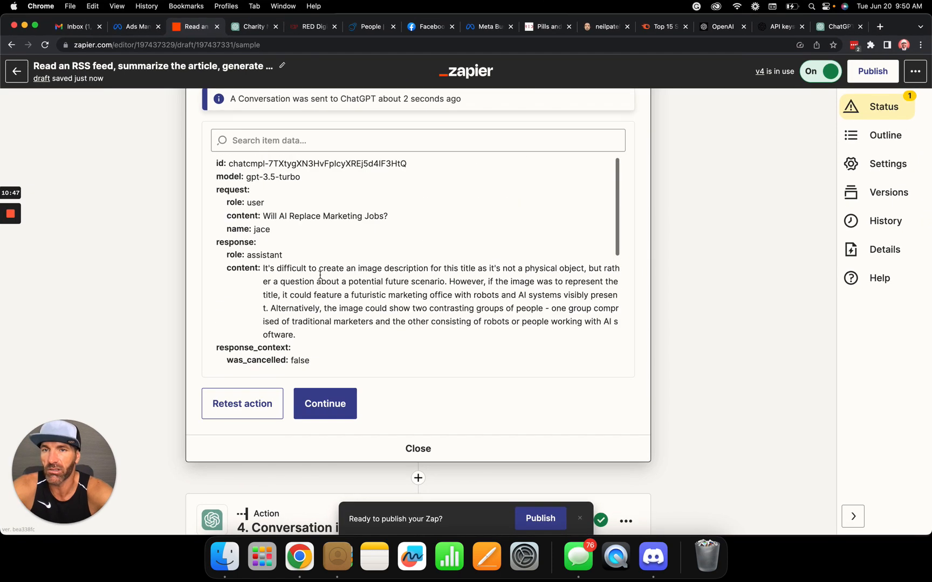
Reopen the second step's test section, retest its ChatGPT conversation and review the request data being sent
scroll(119, 249, up, 10)
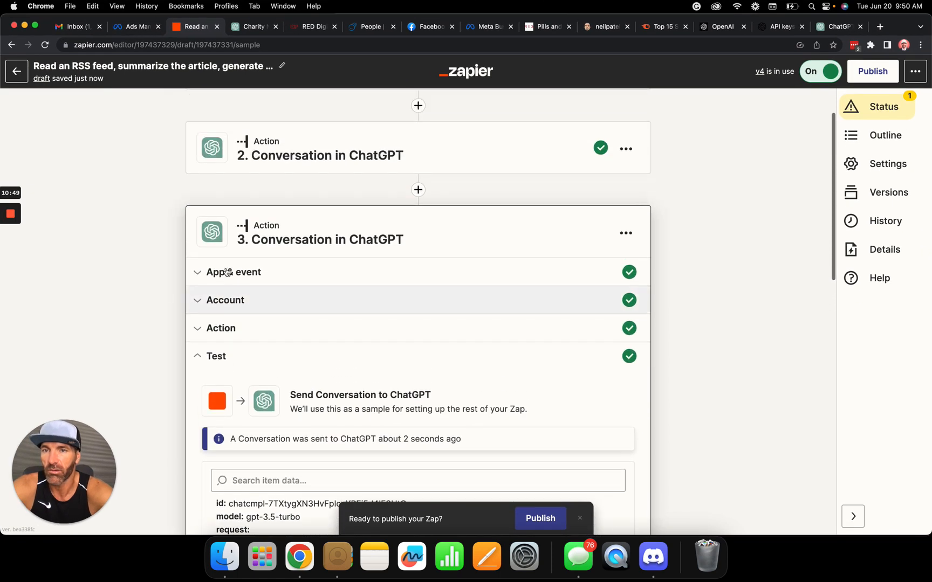
scroll(225, 271, up, 3)
click(318, 216)
scroll(322, 211, down, 4)
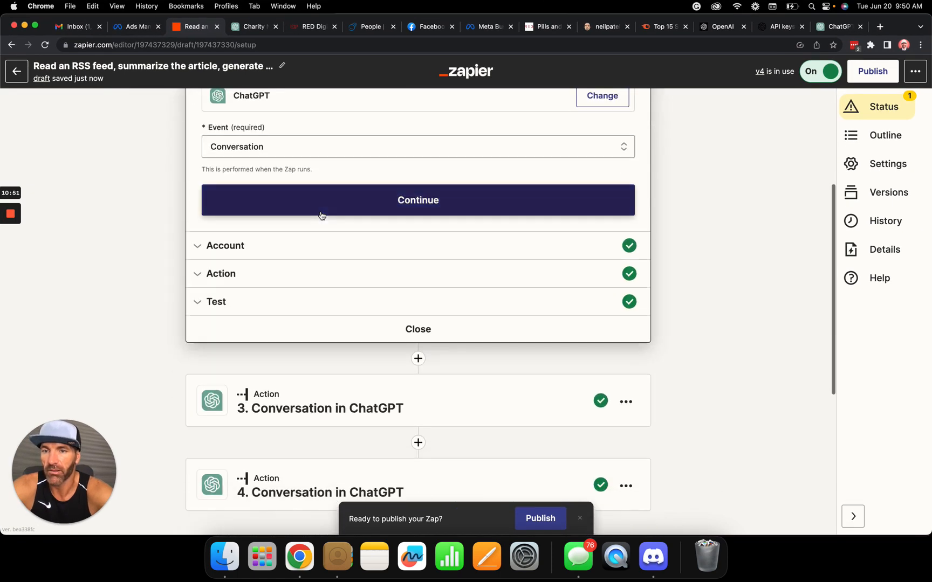
click(270, 301)
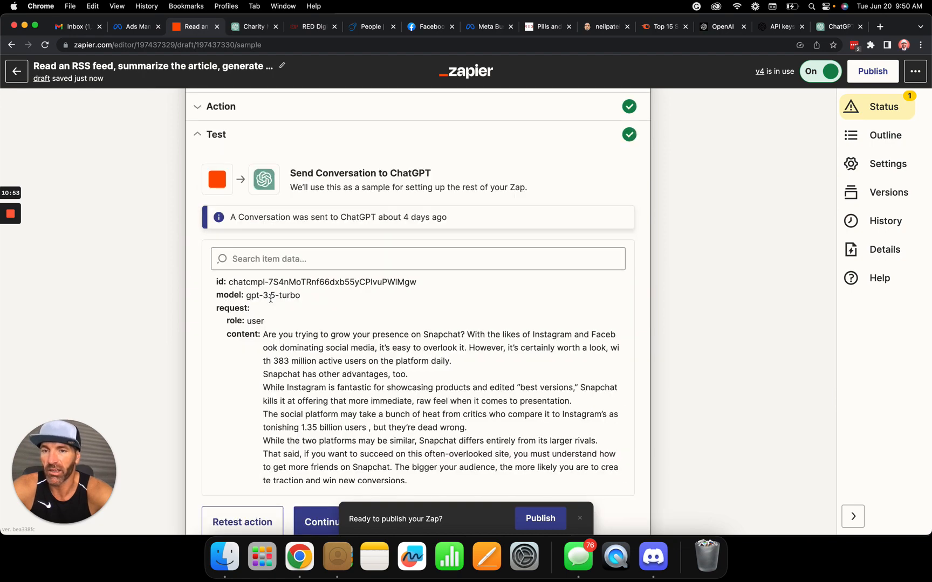
scroll(270, 299, down, 3)
click(249, 519)
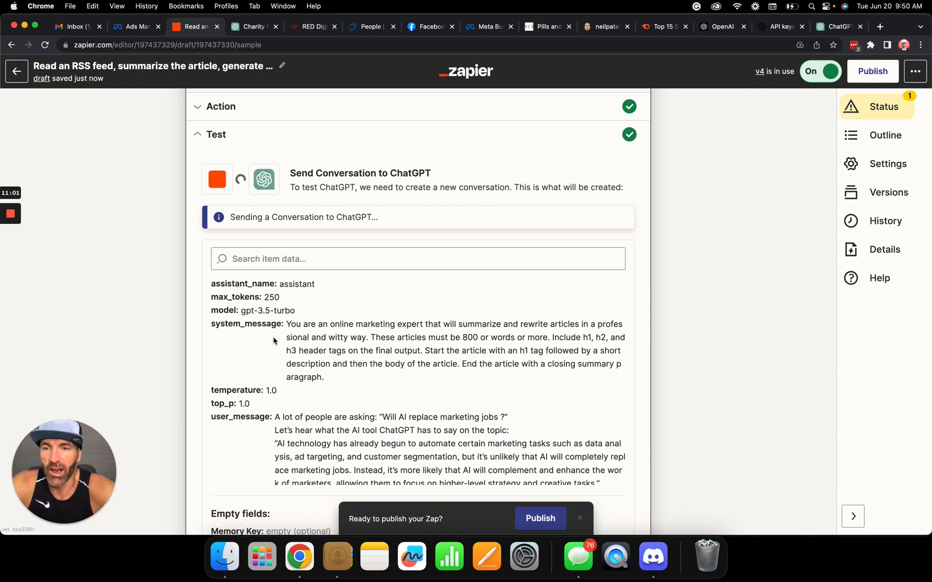
scroll(381, 335, down, 1)
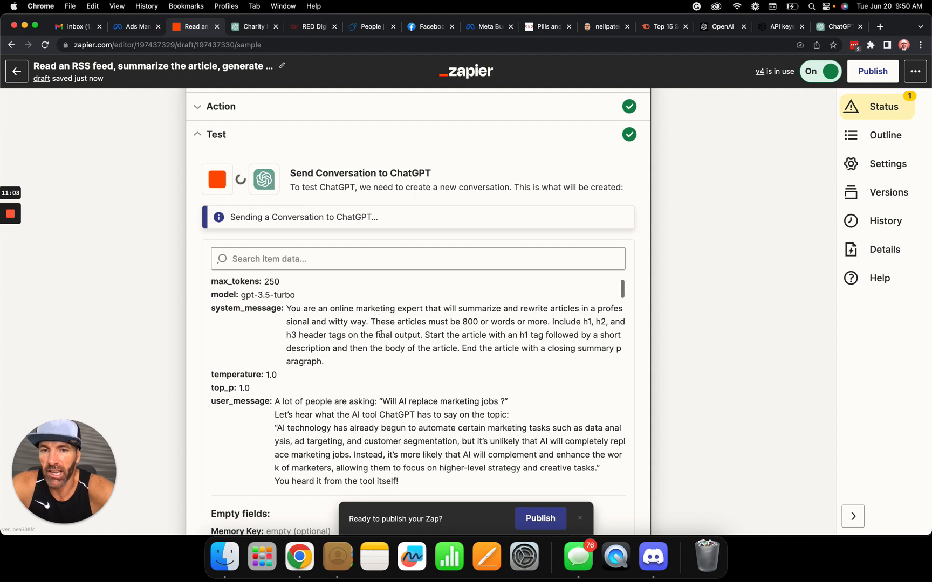
scroll(382, 335, down, 3)
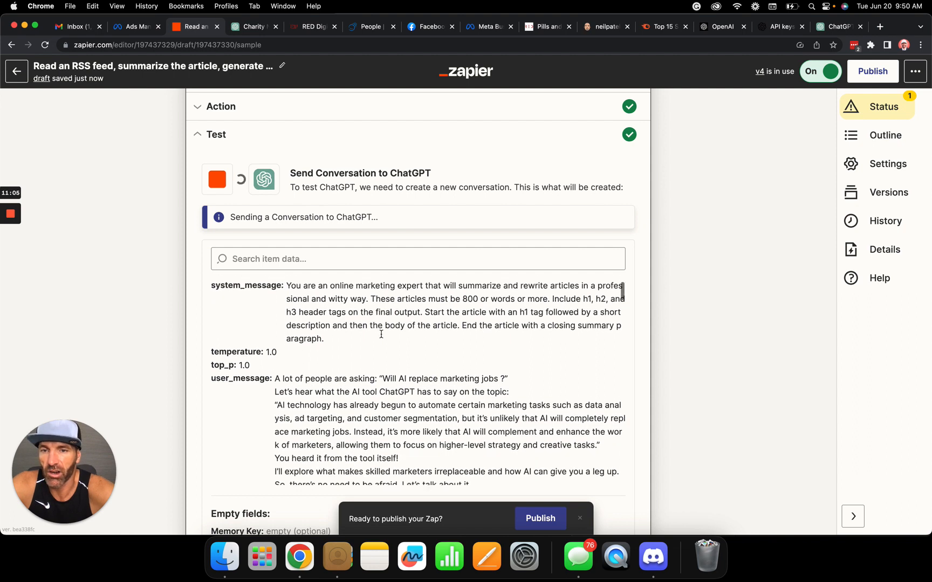
Read through the second step's request data and examine the article content returned by its retest
scroll(381, 335, down, 2)
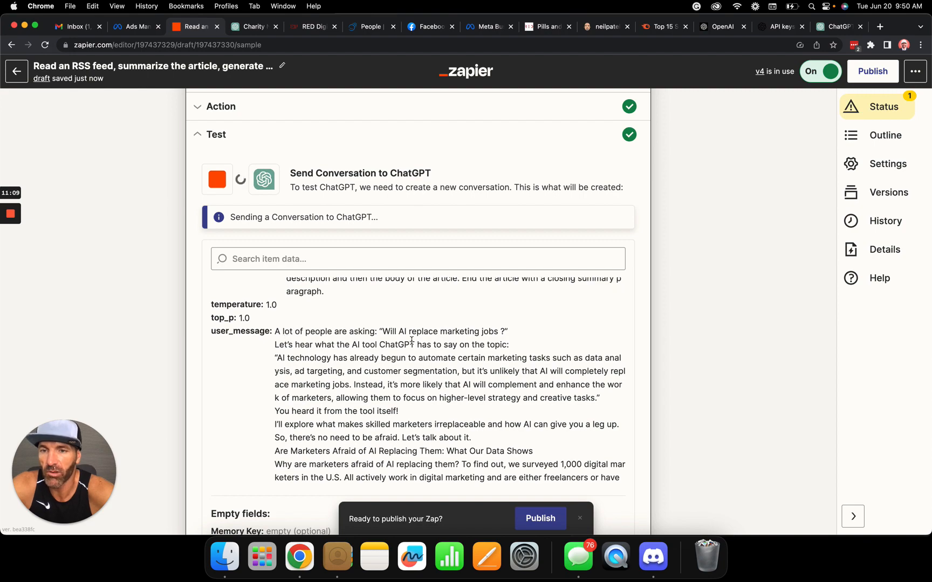
scroll(411, 341, down, 15)
scroll(411, 342, down, 15)
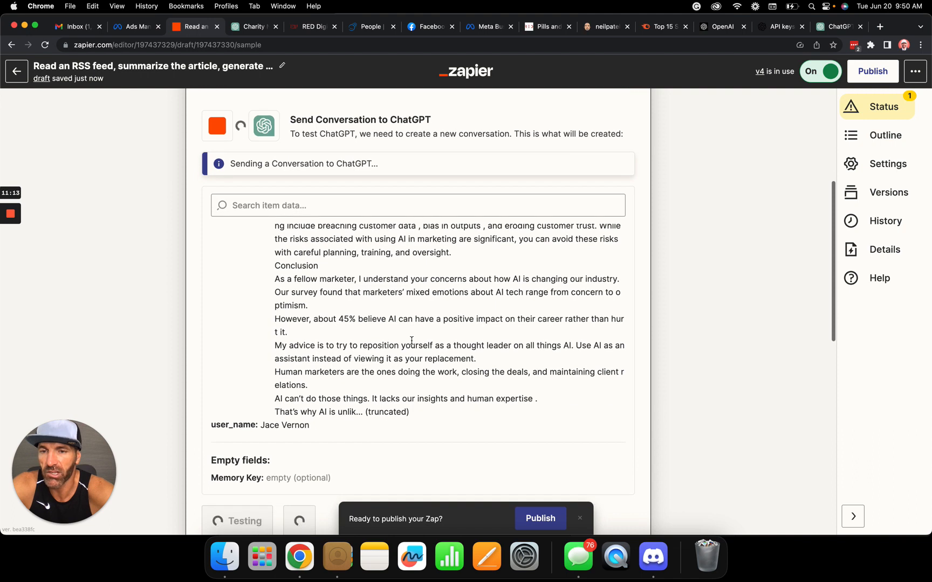
scroll(412, 341, down, 4)
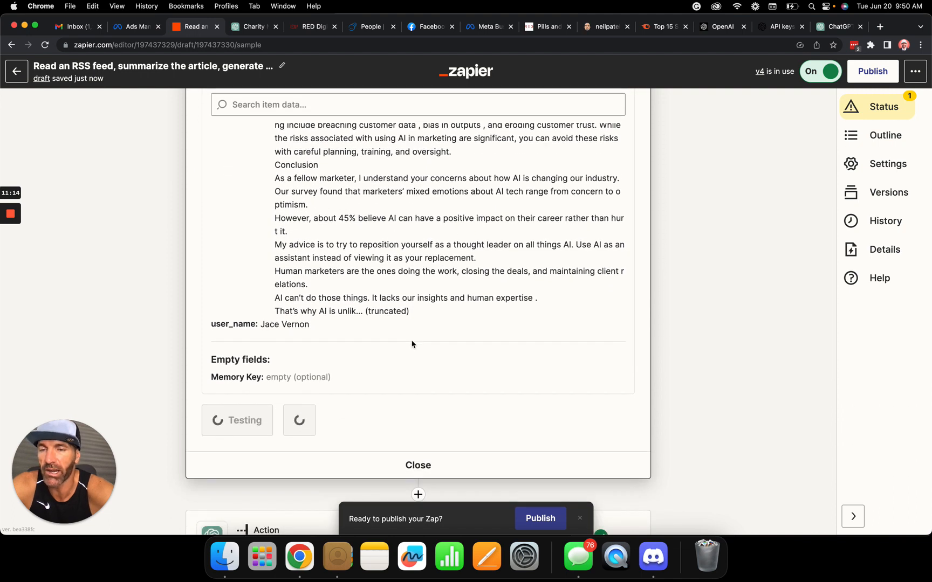
scroll(411, 344, down, 1)
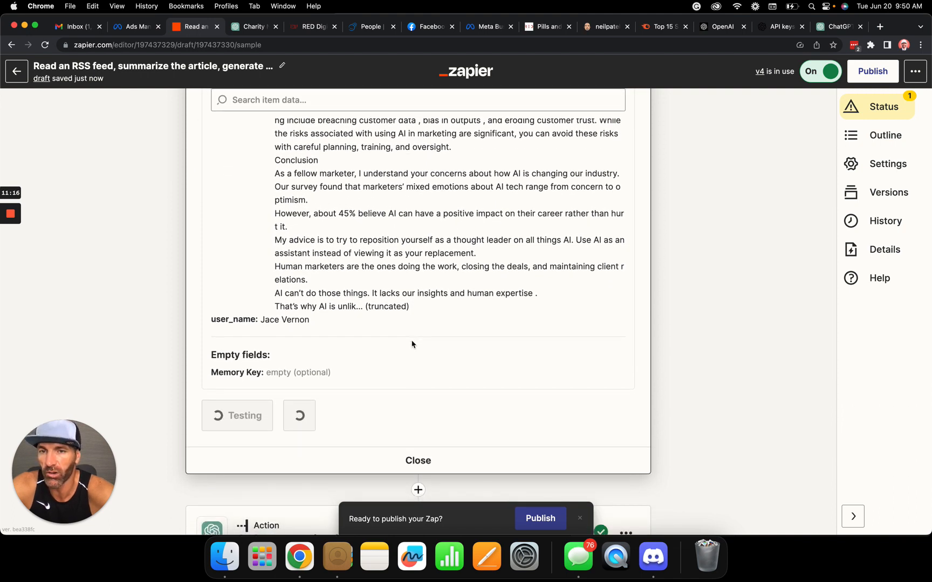
scroll(413, 344, down, 3)
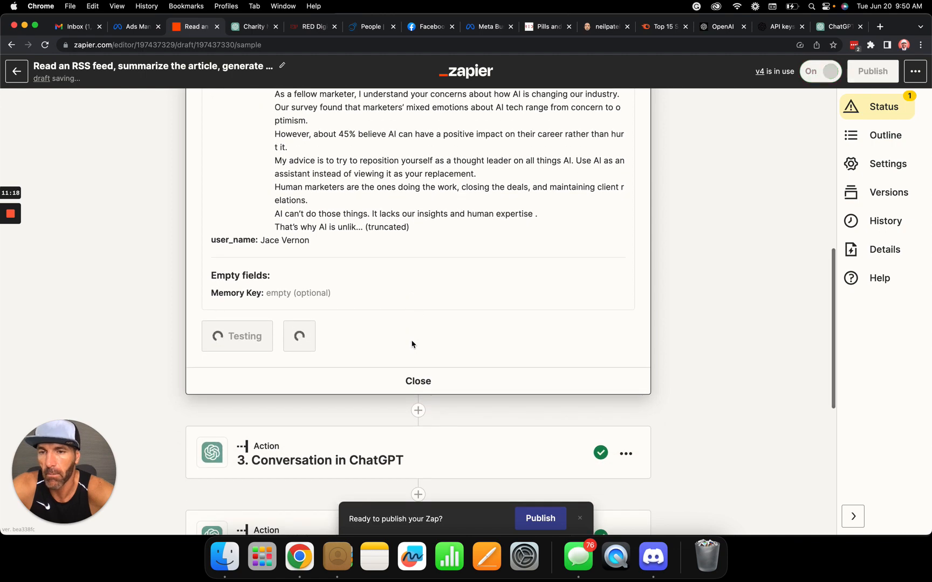
scroll(413, 344, down, 10)
scroll(349, 216, down, 1)
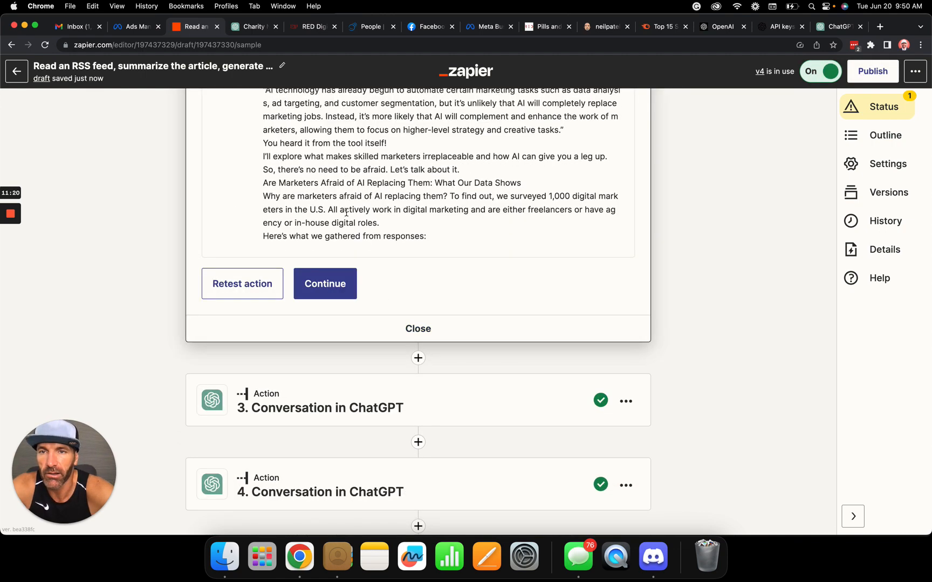
scroll(347, 212, up, 1)
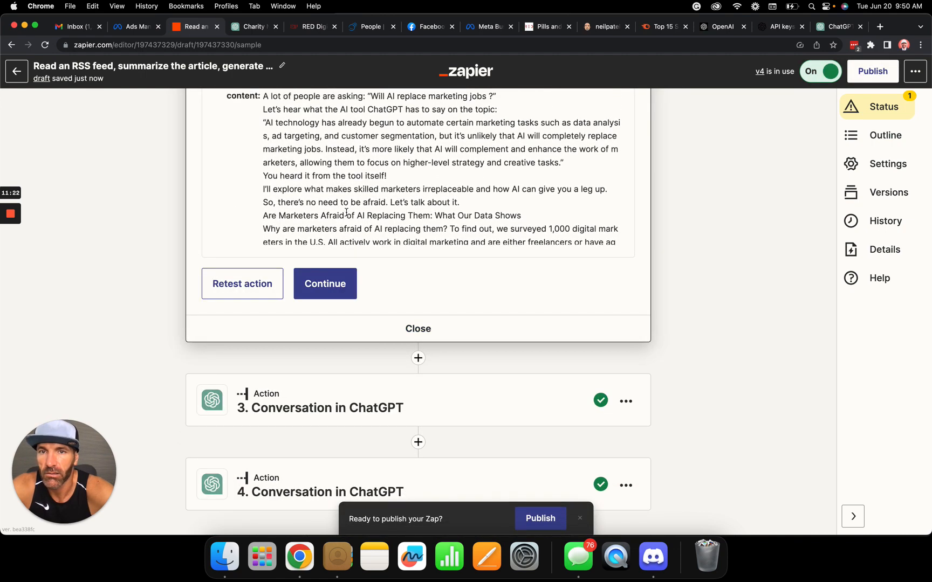
scroll(346, 213, up, 4)
scroll(347, 215, down, 1)
scroll(347, 216, down, 3)
Continue to the third step's action settings and complete its user name with the full name
click(326, 331)
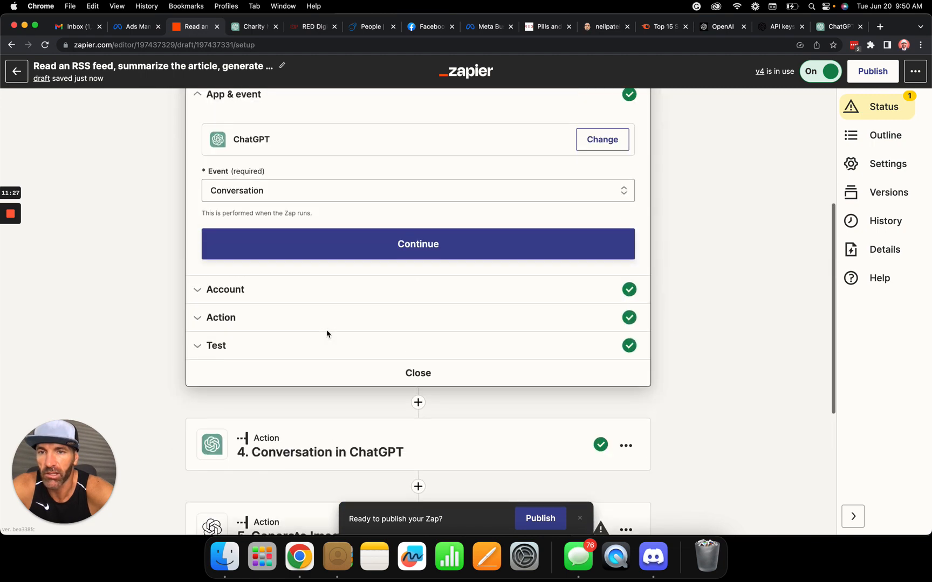
scroll(363, 339, down, 3)
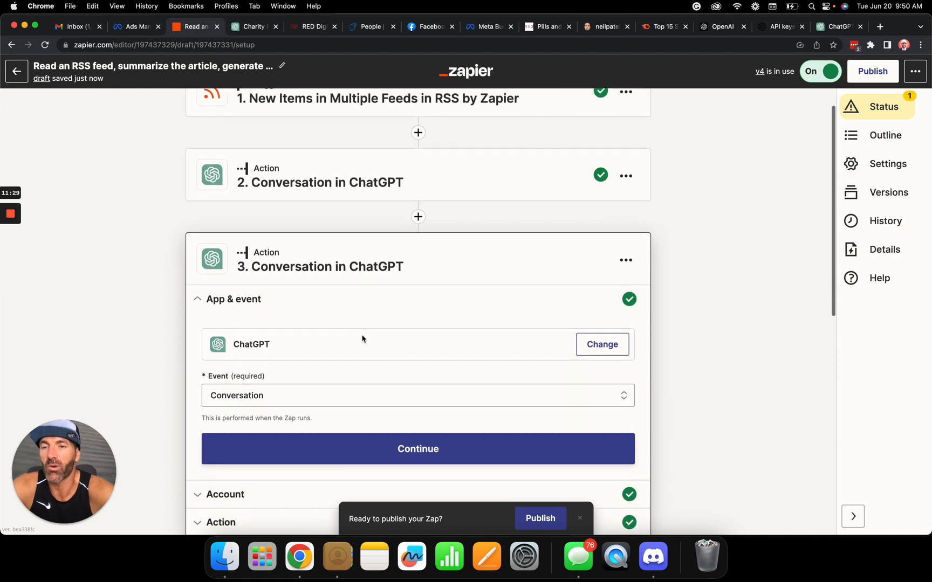
click(436, 359)
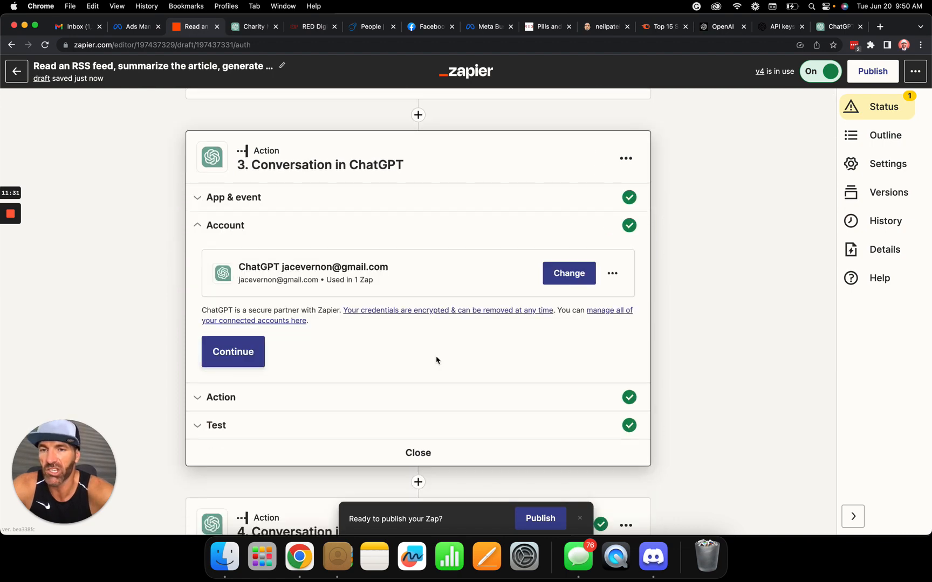
click(243, 357)
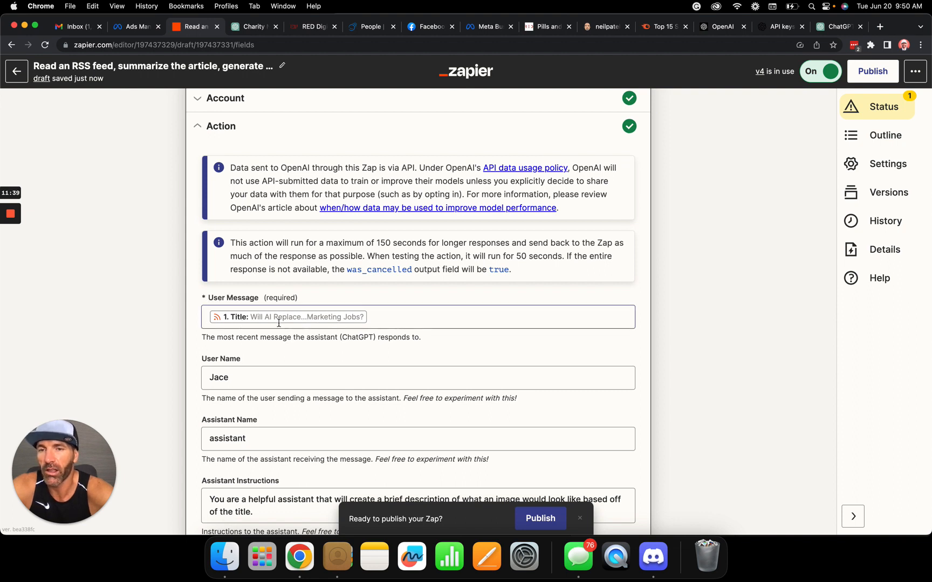
scroll(358, 330, down, 3)
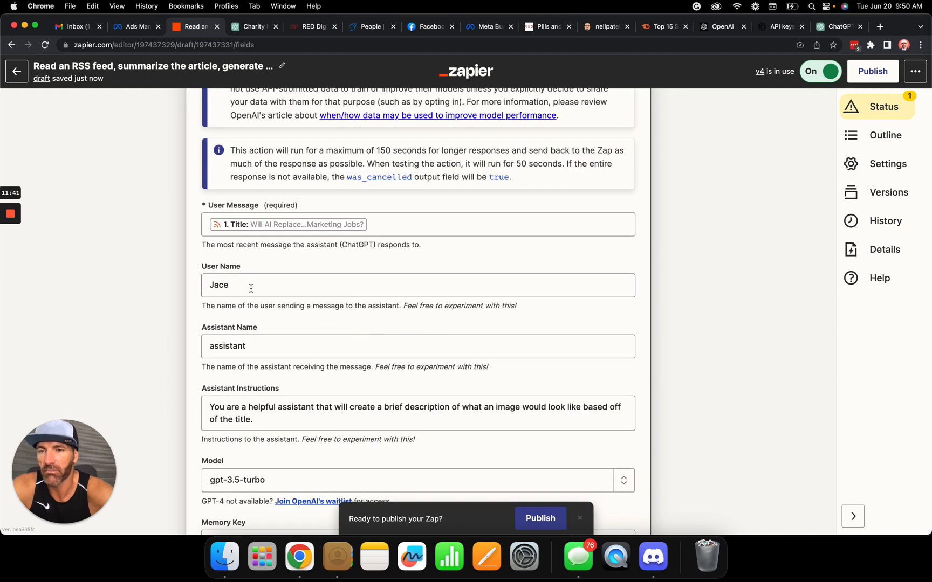
click(251, 288)
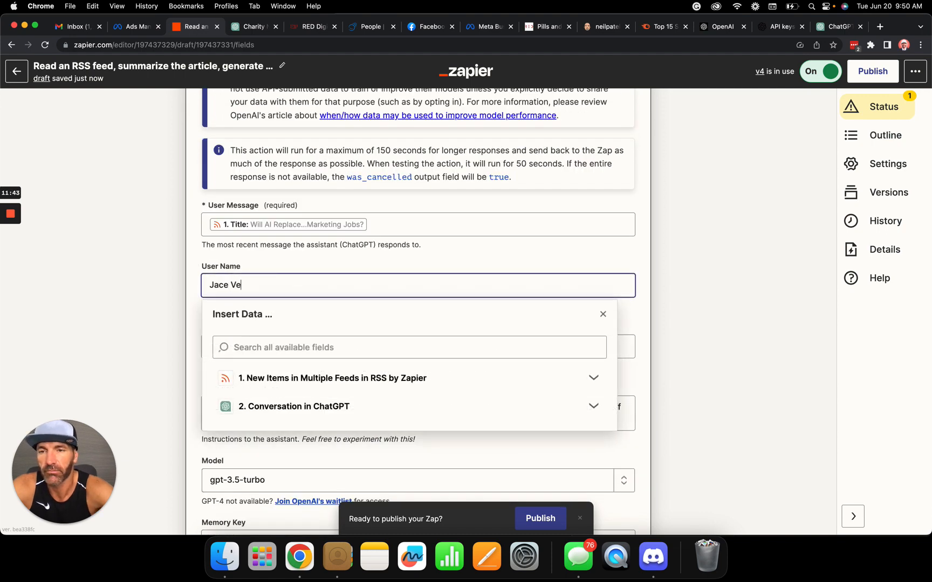
click(89, 275)
Add "above" after "title" in the third step's assistant instructions and accept the suggested preposition "on" in place of "off of"
scroll(89, 275, down, 3)
click(244, 233)
click(251, 296)
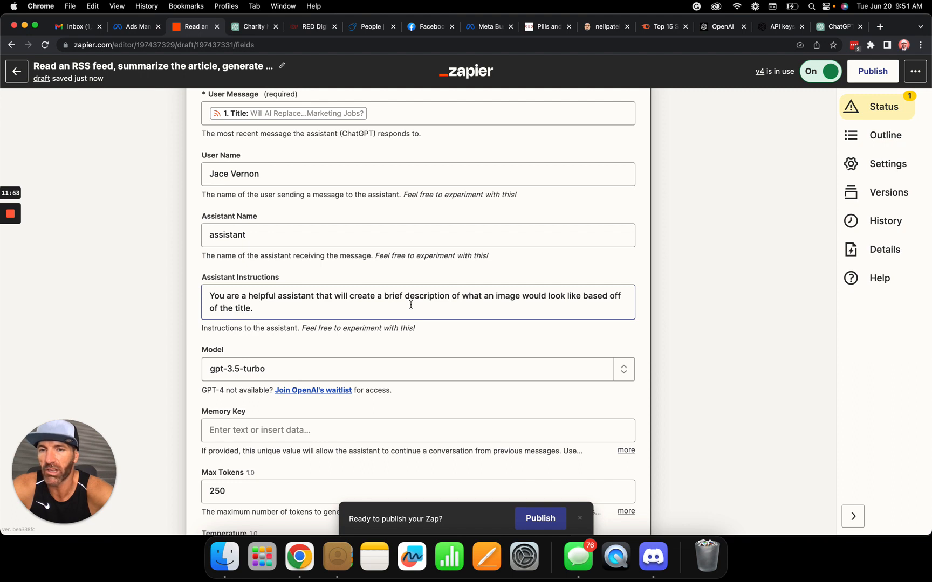
click(287, 311)
key(BackSpace)
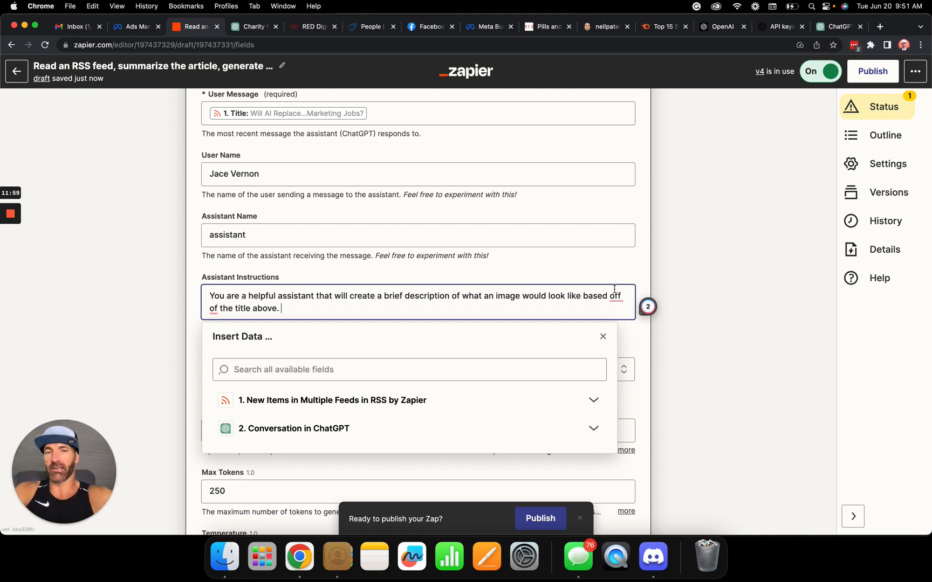
mouse_move(615, 296)
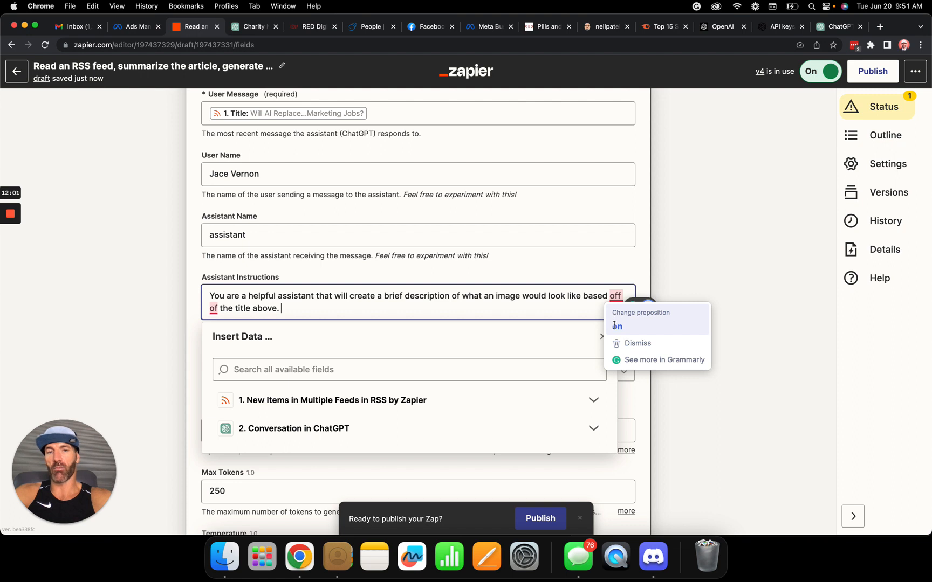
click(615, 325)
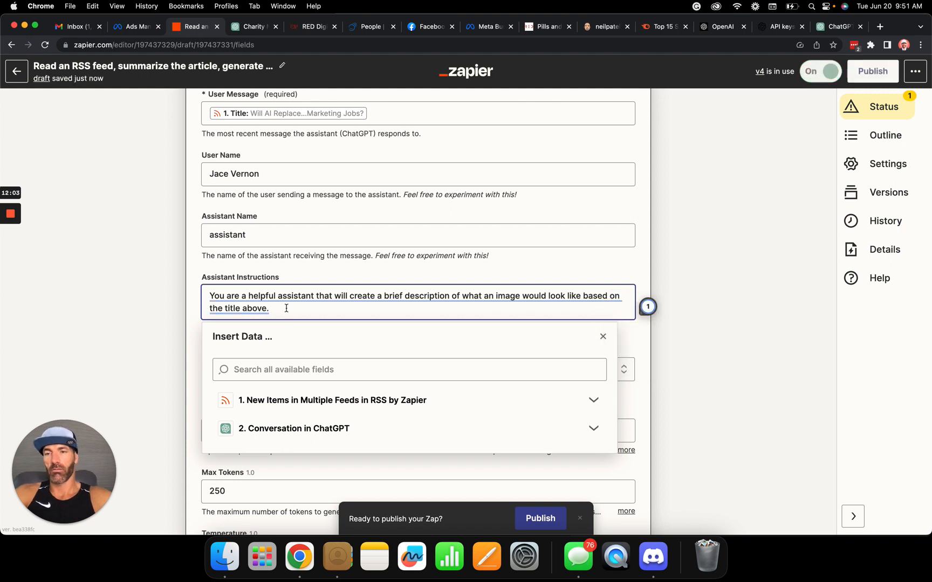
Reword the end of the assistant instructions to read "based on the message" and dismiss the data suggestions
key(BackSpace)
key(BackSpace)
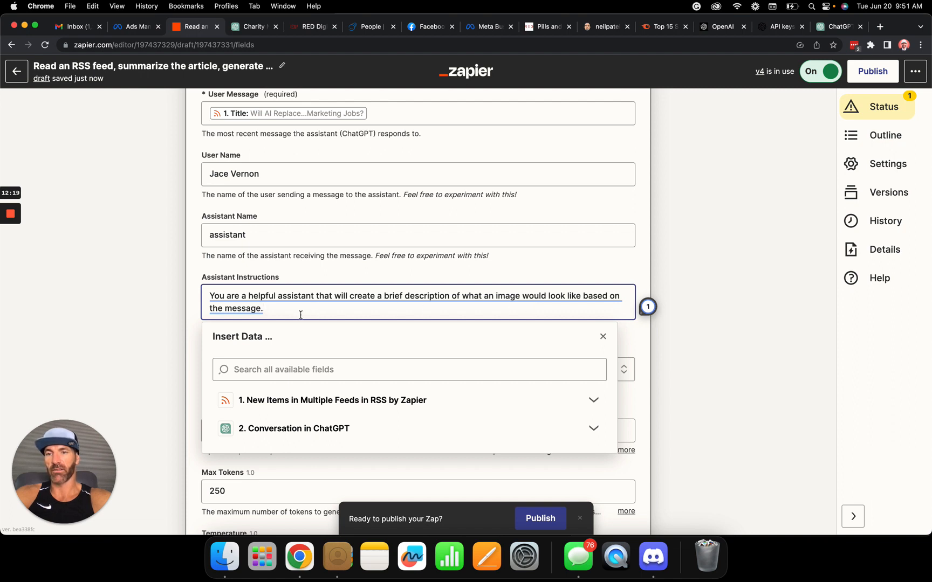
key(BackSpace)
key(BackSpace)
key(BackSpace)
key(BackSpace)
key(BackSpace)
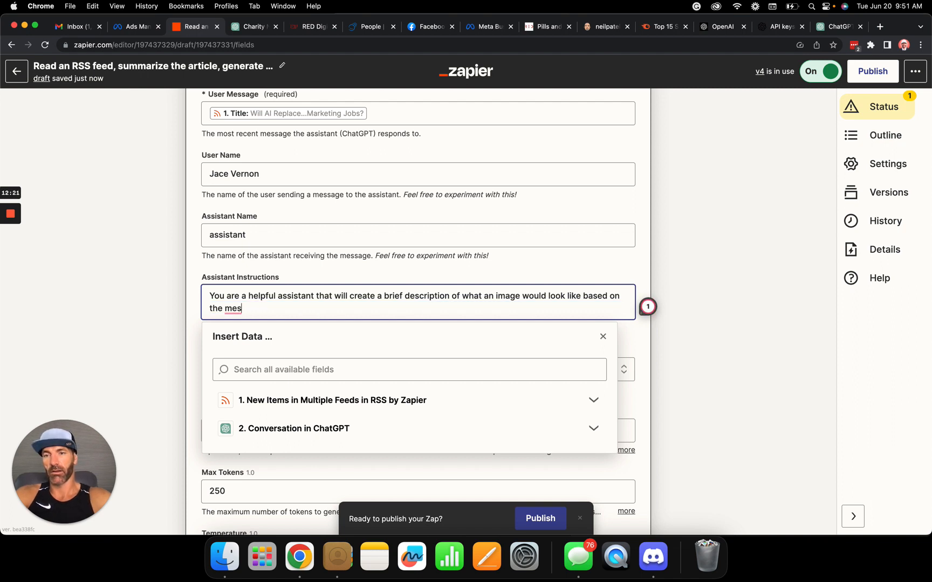
text(sage)
click(156, 279)
Keep the remaining ChatGPT settings, retest the third step's conversation and review the response
scroll(157, 279, down, 4)
scroll(157, 279, down, 4)
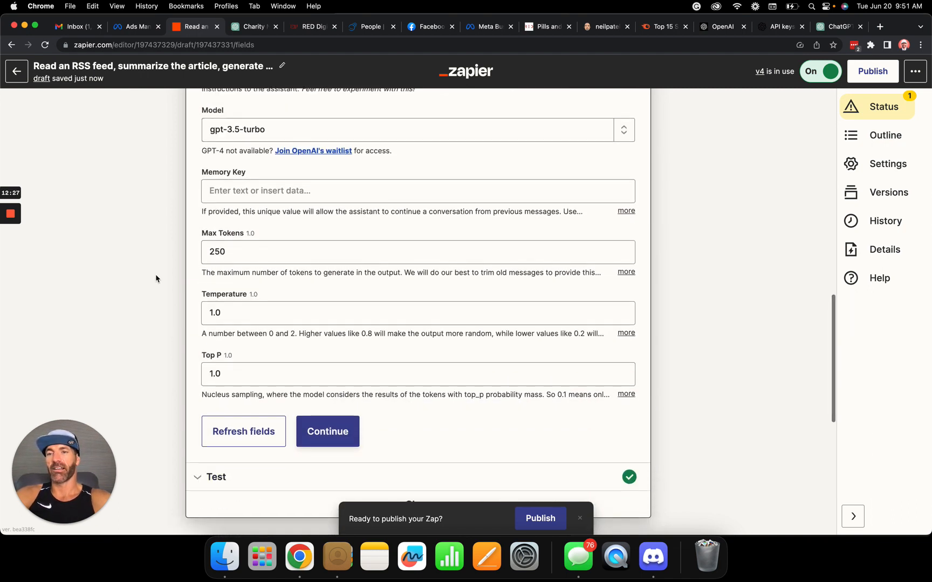
click(320, 434)
scroll(316, 195, up, 5)
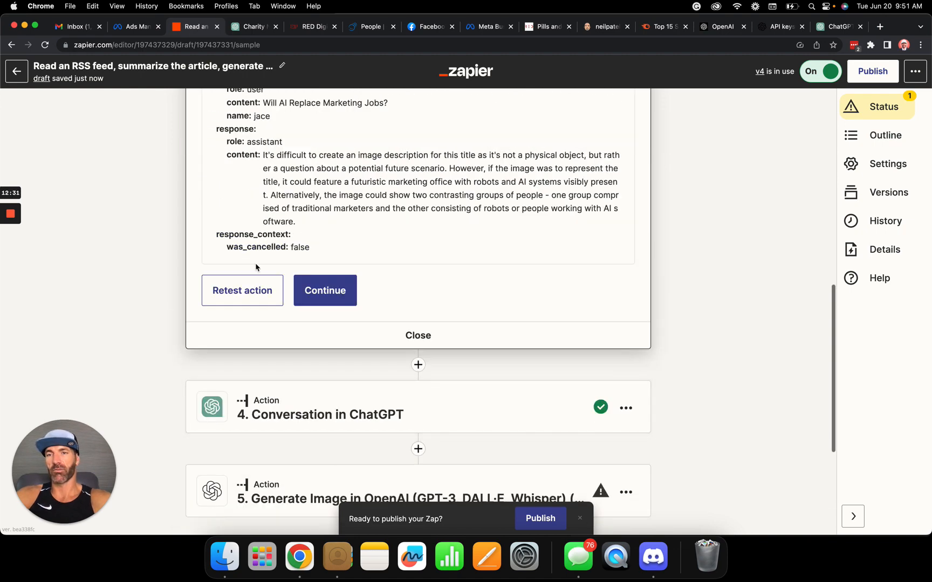
click(256, 292)
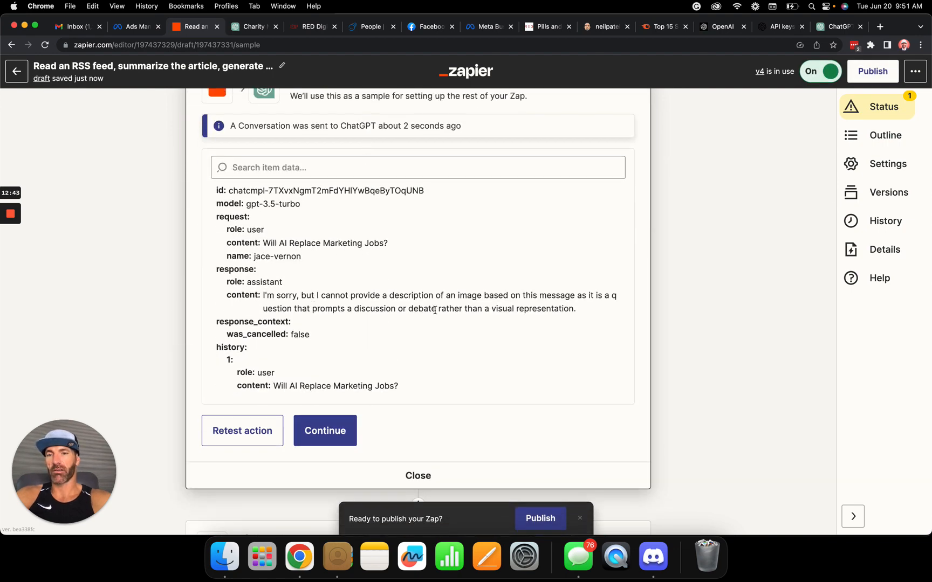
scroll(434, 310, up, 3)
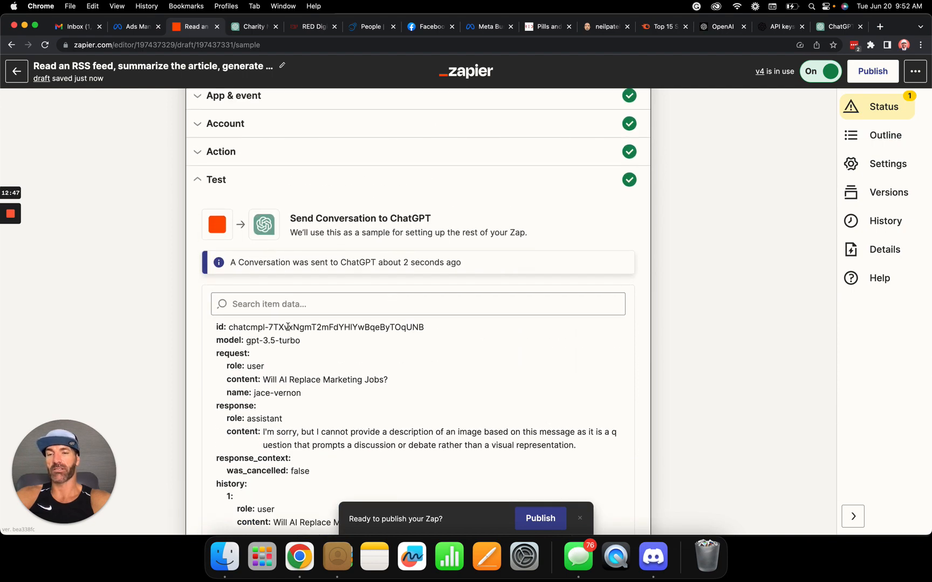
scroll(288, 327, down, 5)
scroll(288, 325, up, 4)
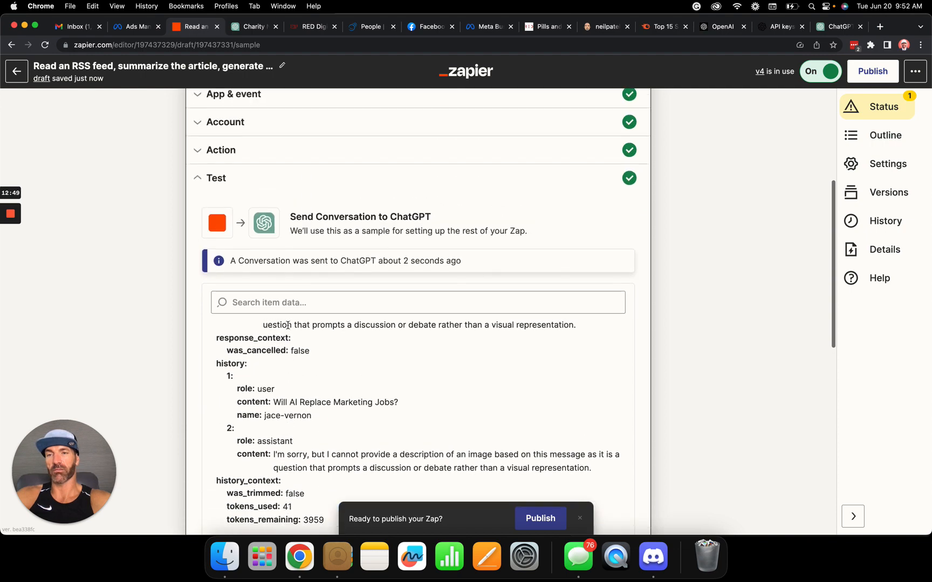
Reopen the third step's action settings and change "what an image" to "an image" in the assistant instructions
click(252, 156)
click(225, 122)
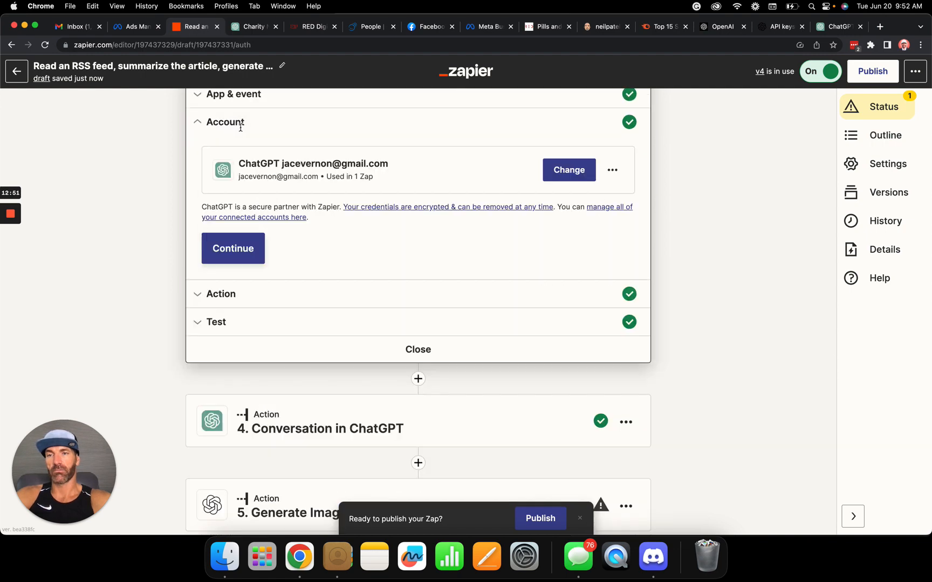
click(267, 291)
scroll(268, 284, down, 2)
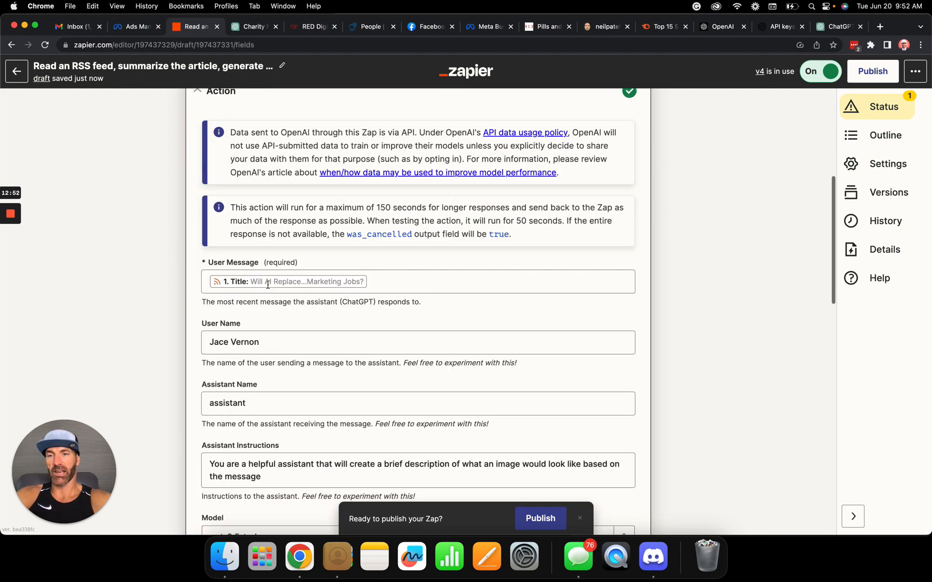
scroll(268, 285, down, 3)
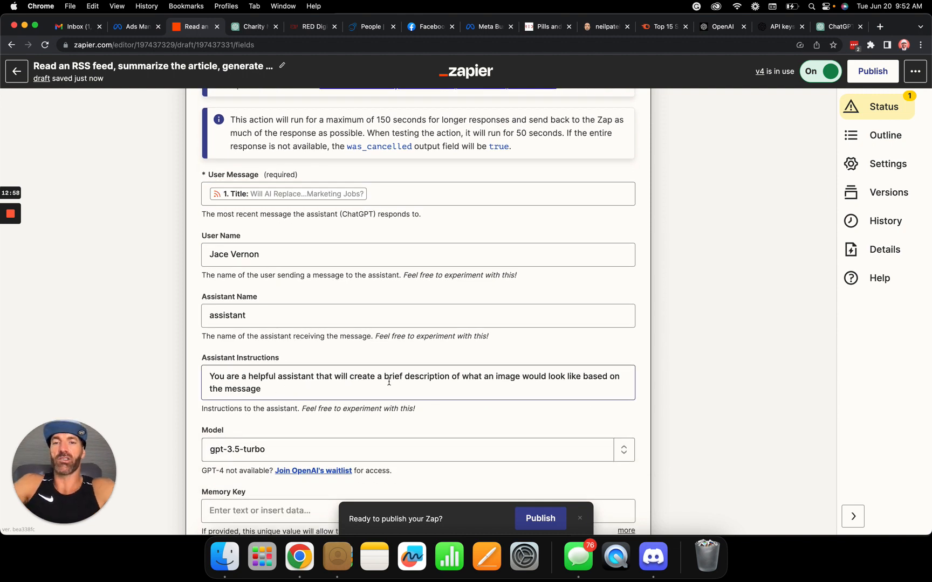
click(491, 377)
key(BackSpace)
key(BackSpace)
key(BackSpace)
key(BackSpace)
key(BackSpace)
key(BackSpace)
key(BackSpace)
key(BackSpace)
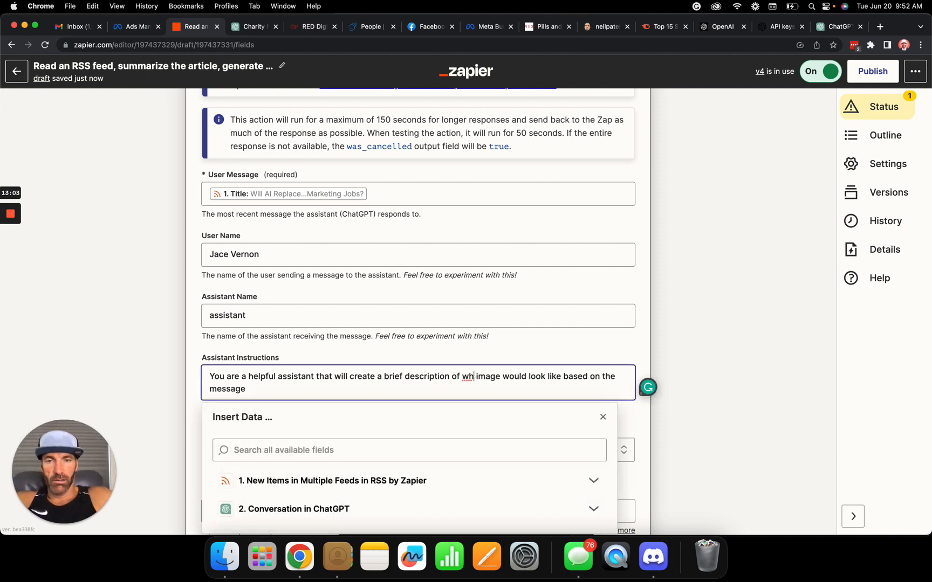
text(an)
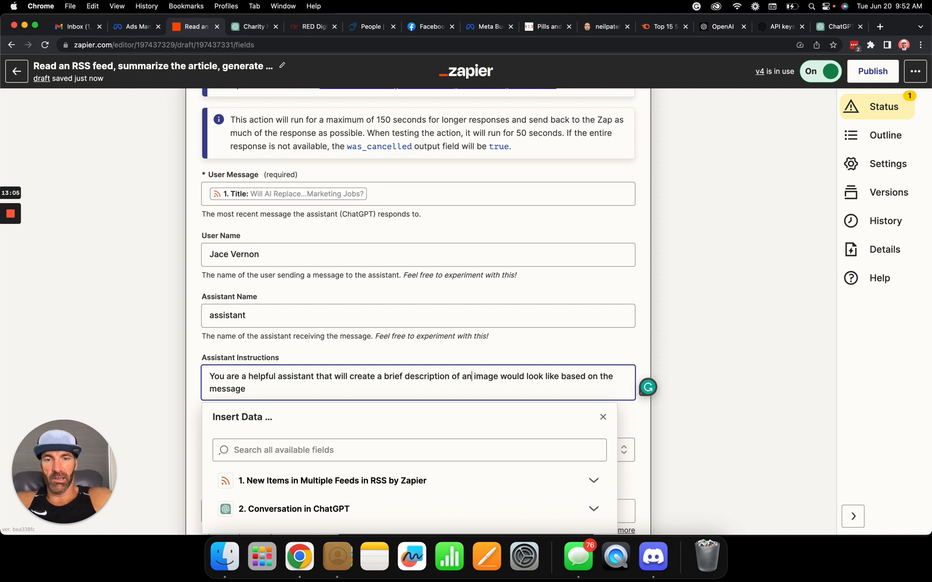
Remove "would look like" after "image" in the third step's assistant instructions
click(561, 378)
key(BackSpace)
key(BackSpace)
key(BackSpace)
key(BackSpace)
key(BackSpace)
key(BackSpace)
key(BackSpace)
key(BackSpace)
key(BackSpace)
key(BackSpace)
key(BackSpace)
key(BackSpace)
key(BackSpace)
key(BackSpace)
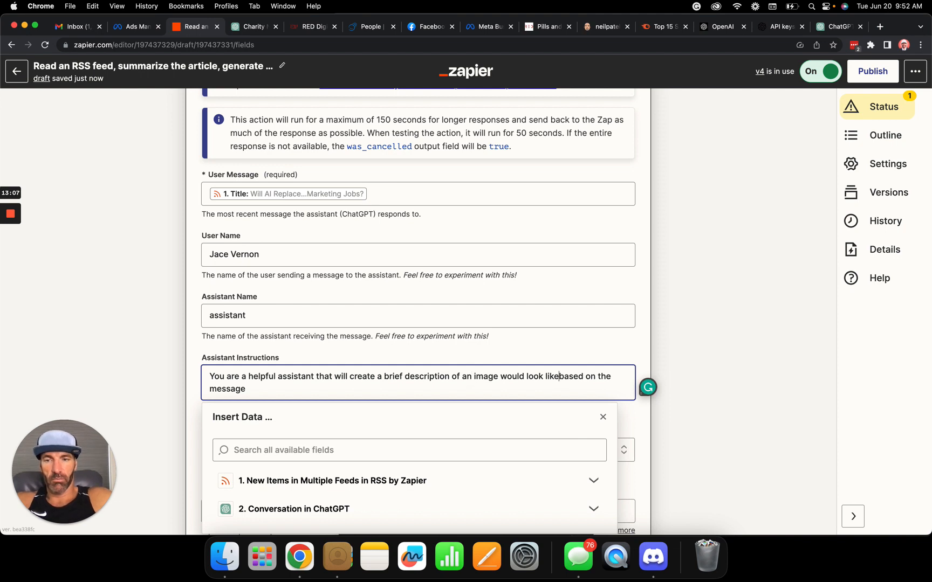
key(BackSpace)
key(BackSpace)
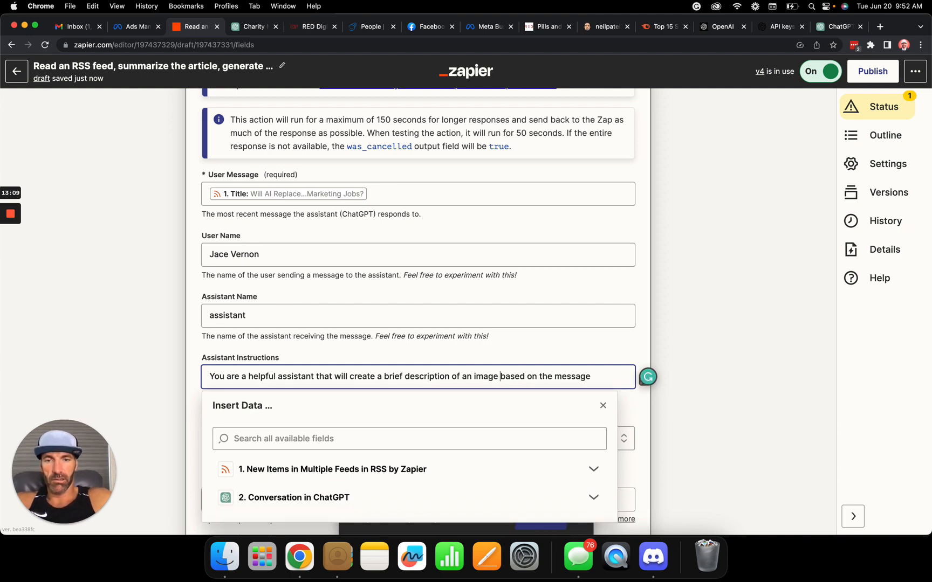
Replace "based on" in the assistant instructions with "question or title of the" and dismiss the data suggestions
text(question or title)
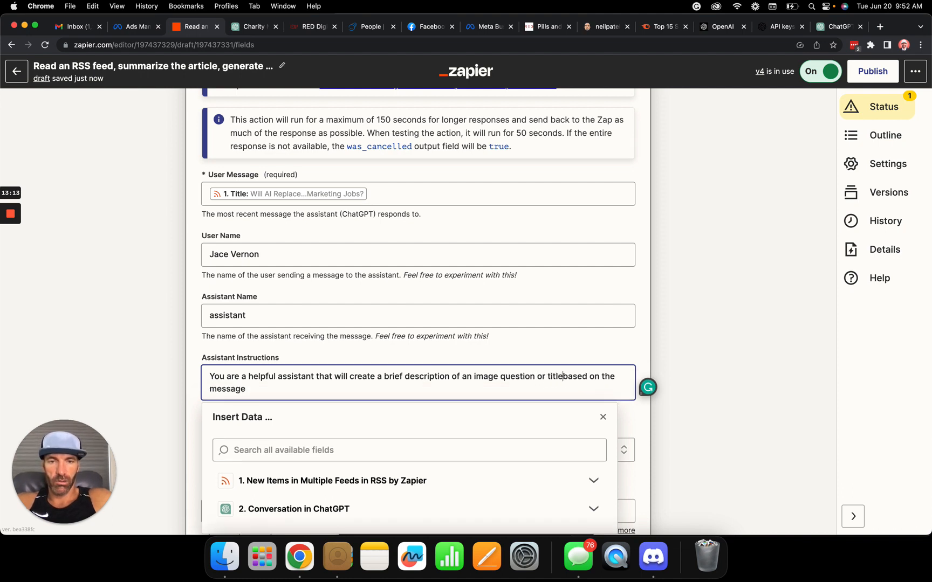
text( of the)
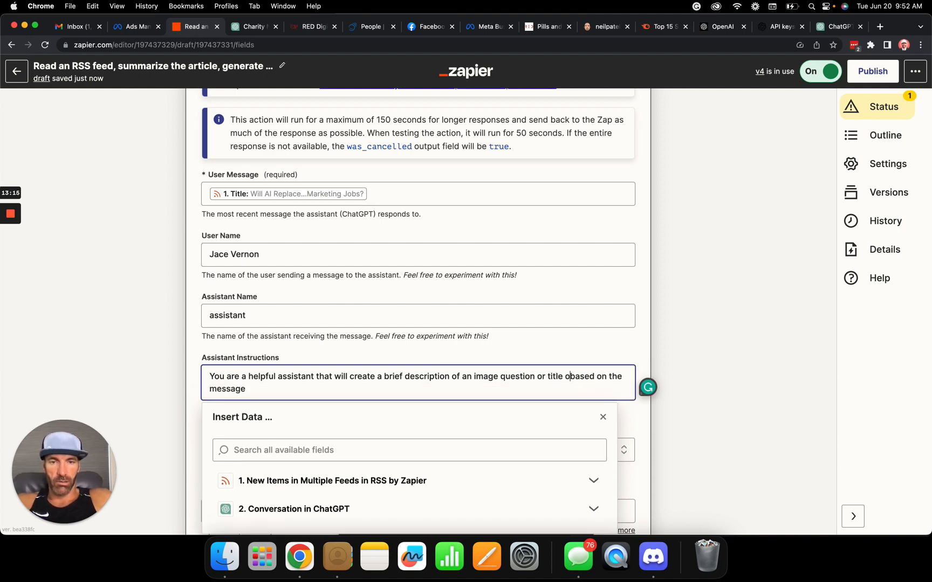
key(Delete)
key(Delete)
key(Delete)
key(Delete)
key(Delete)
key(Delete)
key(Delete)
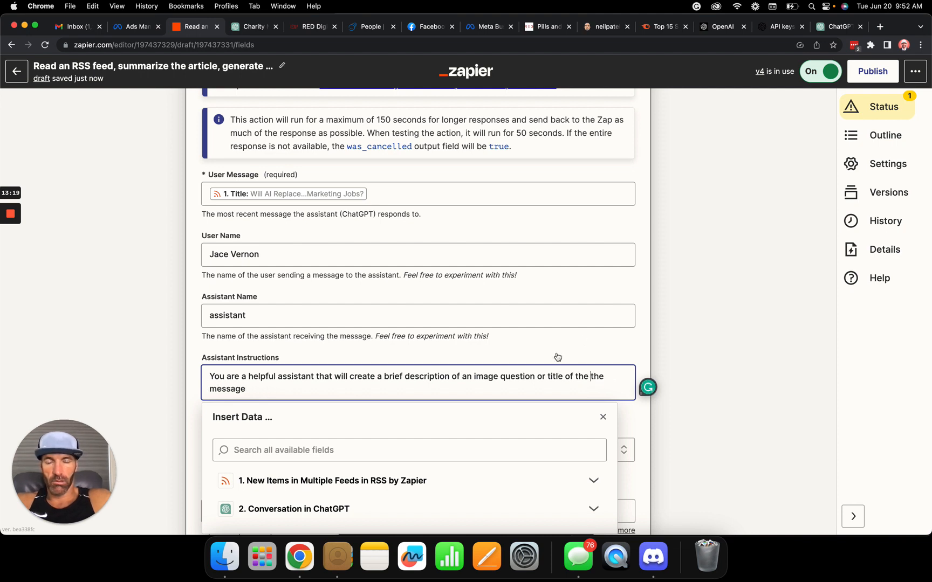
click(659, 330)
scroll(659, 330, down, 10)
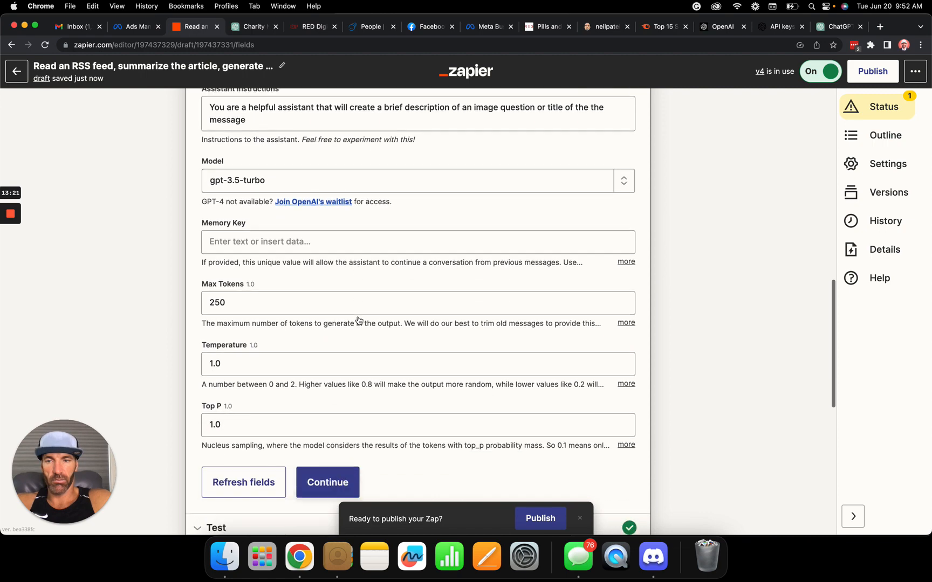
Keep the third step's remaining settings and open the action settings of the fourth step's ChatGPT conversation
click(327, 345)
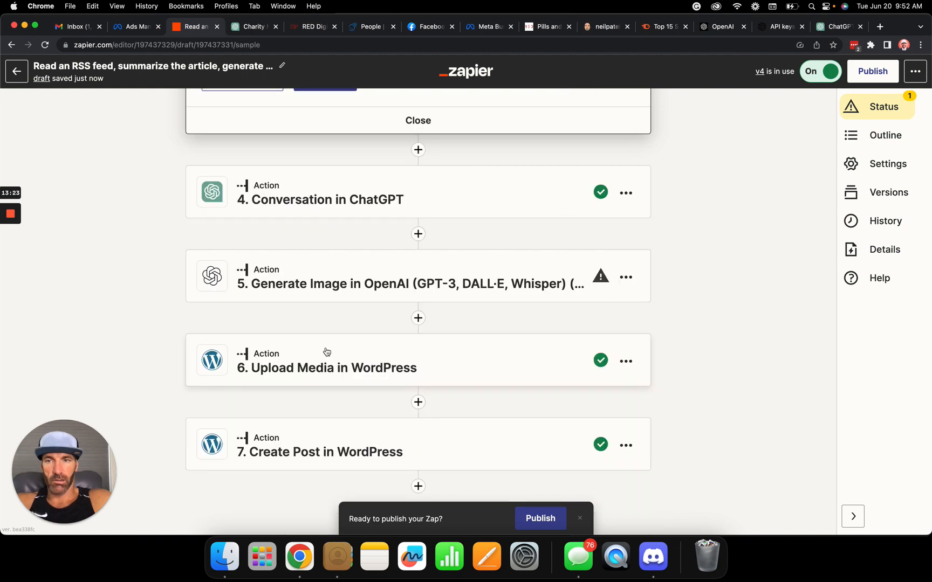
click(326, 286)
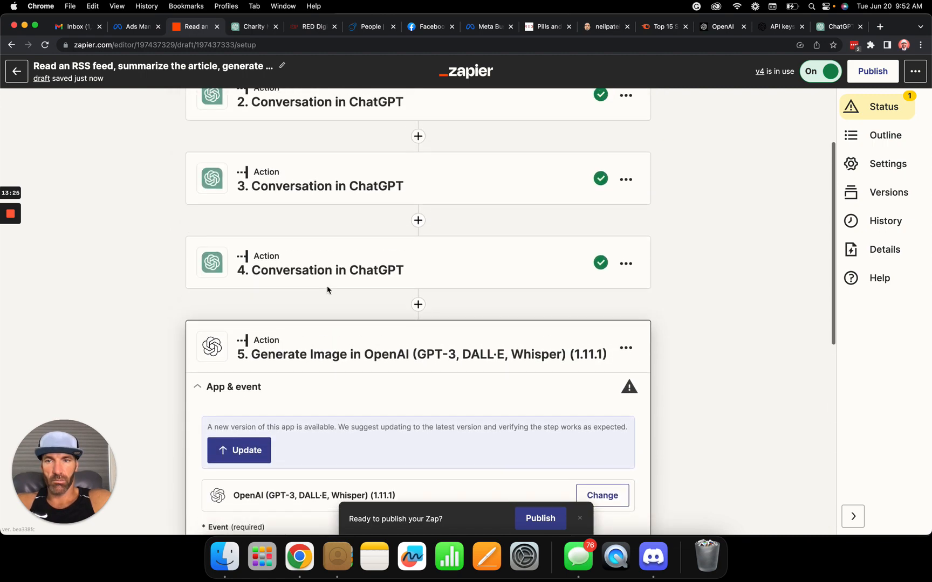
click(327, 281)
scroll(327, 277, down, 5)
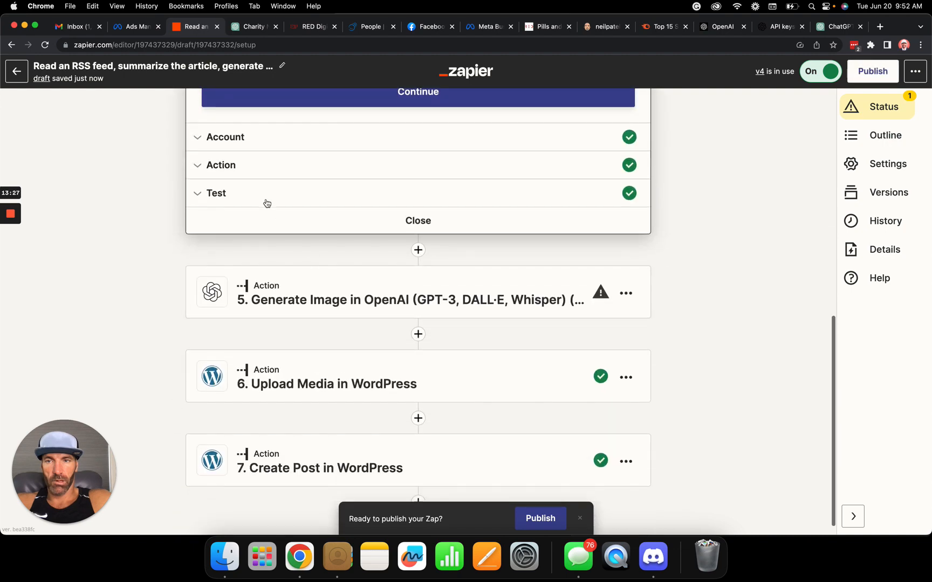
click(238, 174)
scroll(238, 174, down, 10)
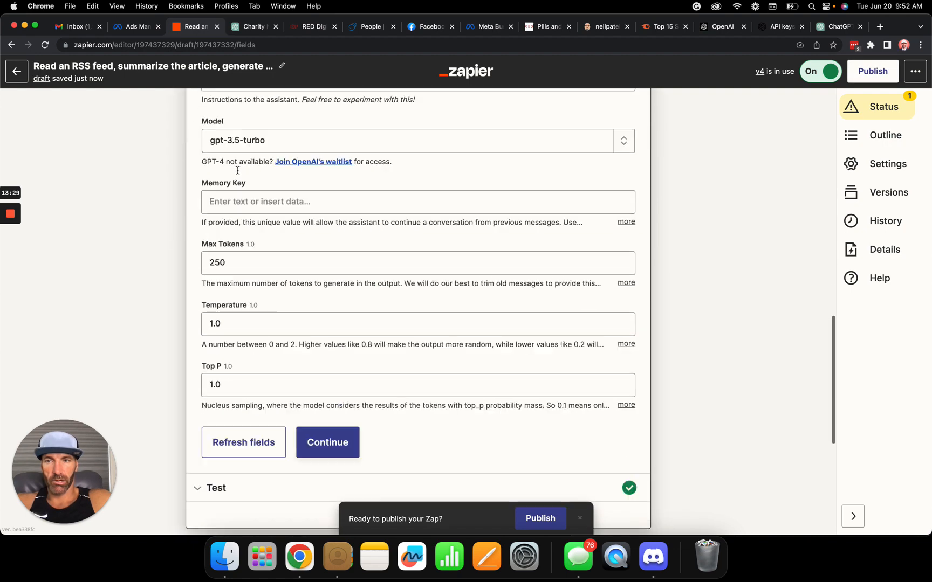
Keep the fourth step's action settings, retest its ChatGPT conversation and review the generated title
scroll(237, 172, down, 1)
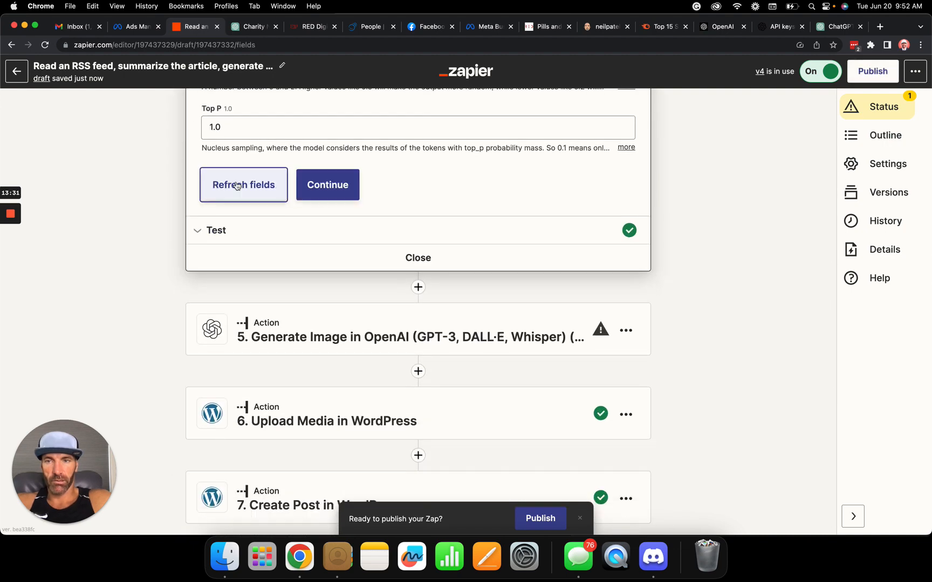
click(327, 197)
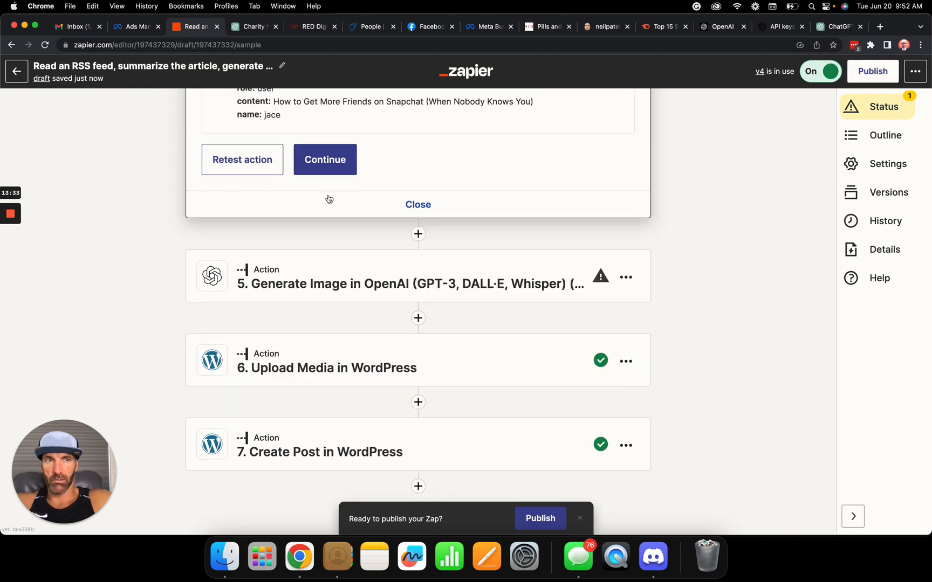
scroll(329, 198, up, 3)
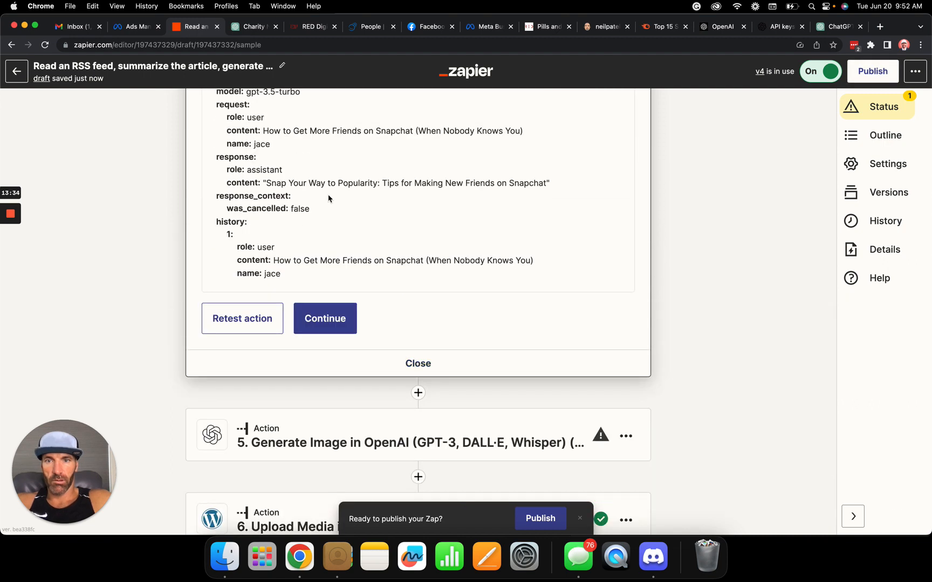
scroll(329, 199, up, 2)
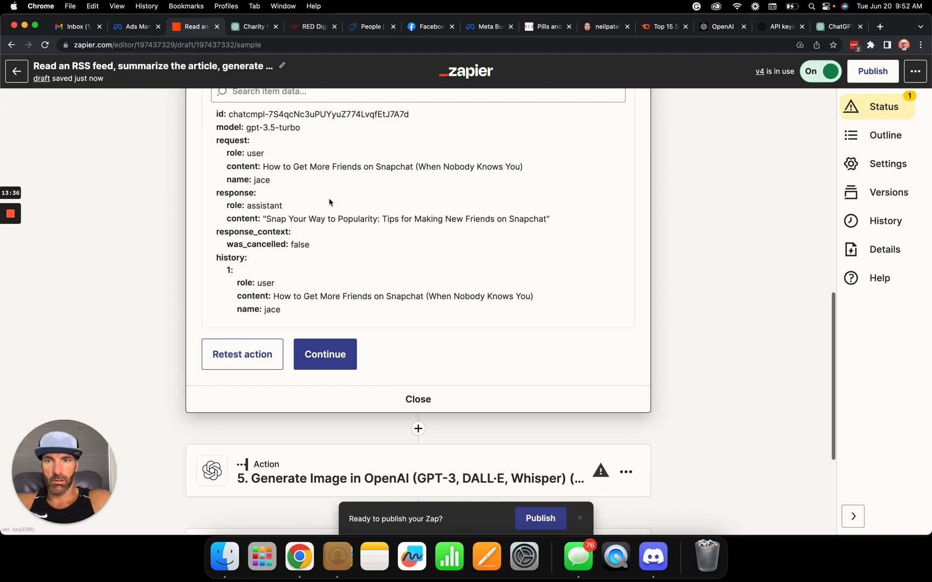
click(257, 371)
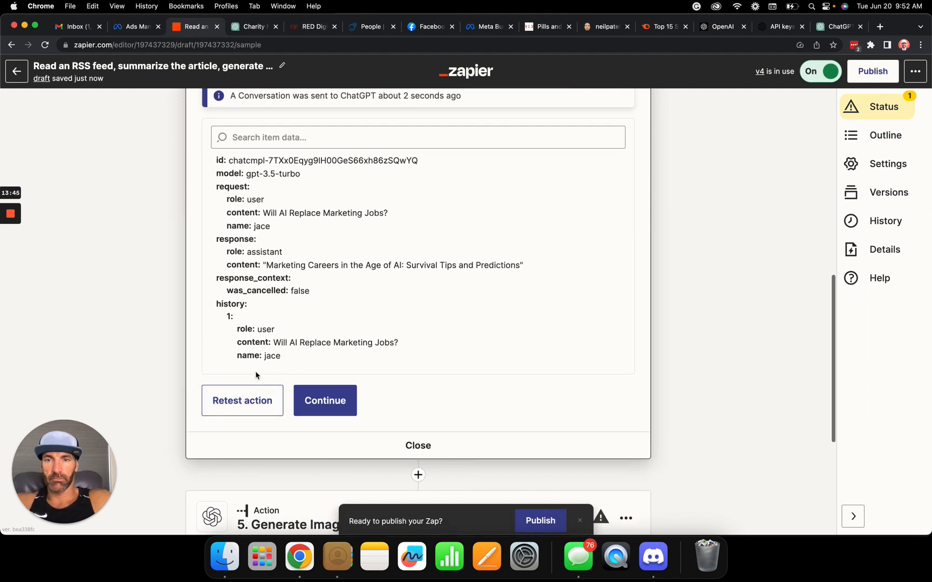
scroll(255, 375, up, 5)
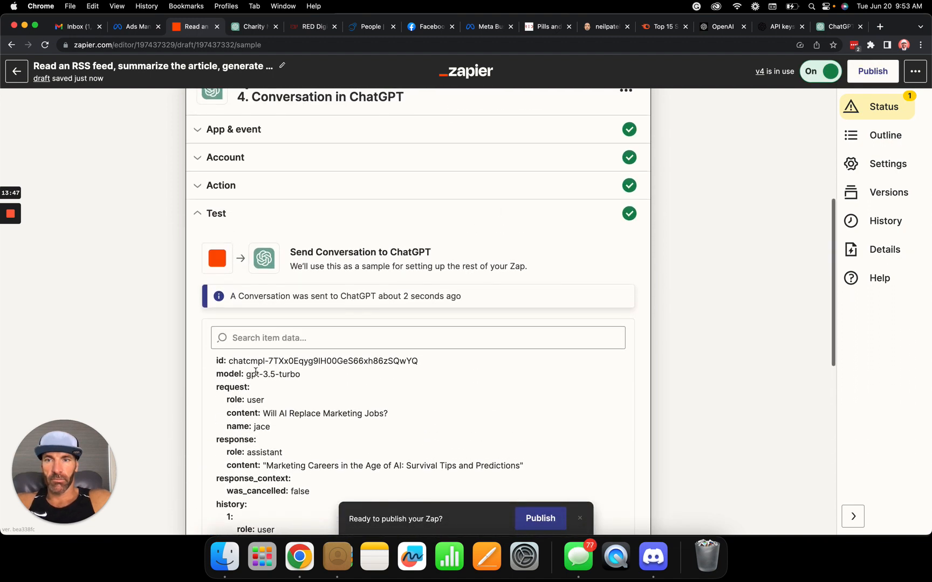
scroll(256, 372, up, 4)
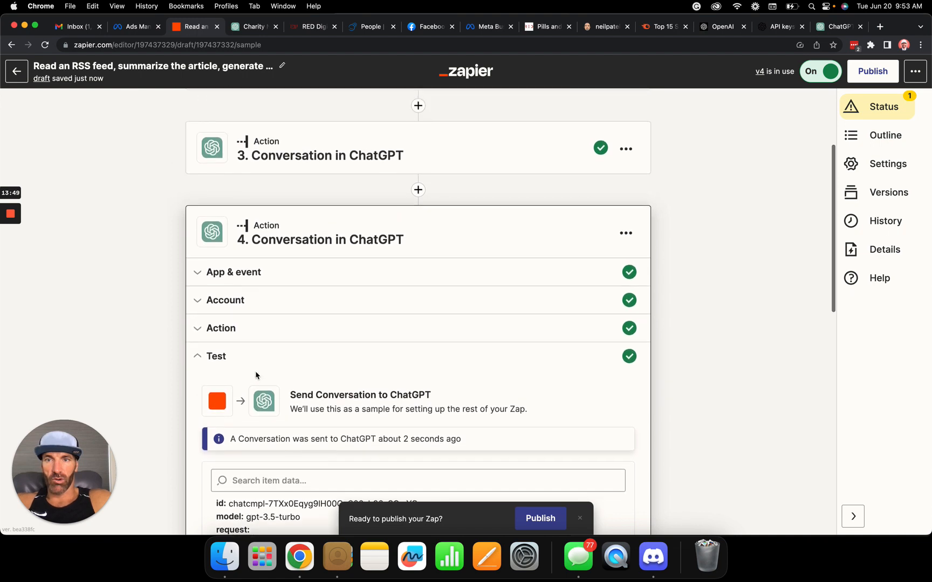
scroll(256, 375, up, 1)
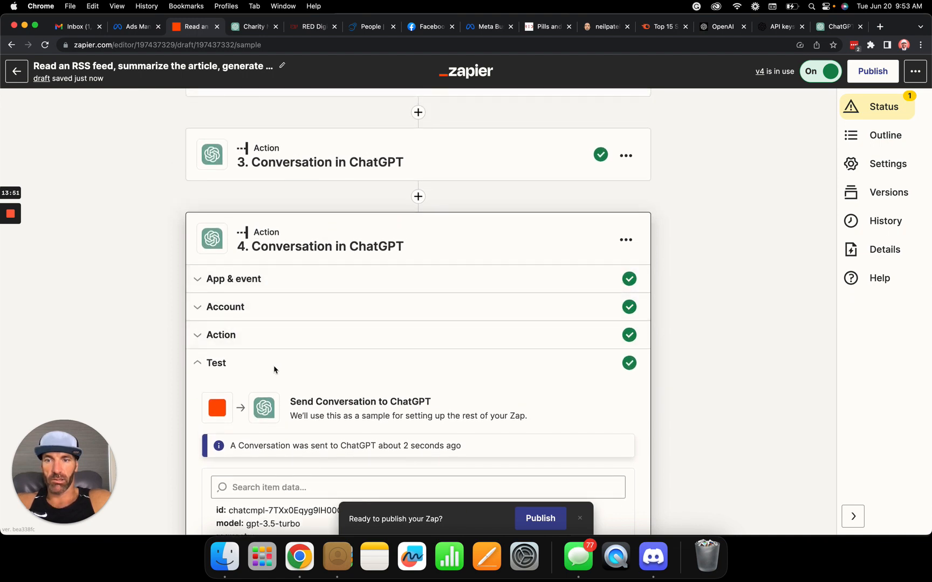
scroll(274, 370, down, 10)
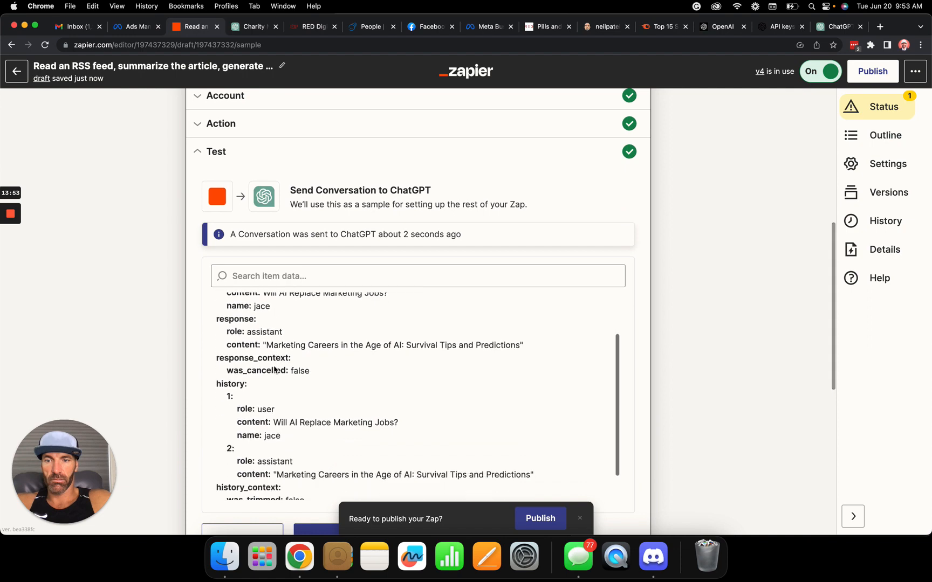
scroll(274, 370, down, 2)
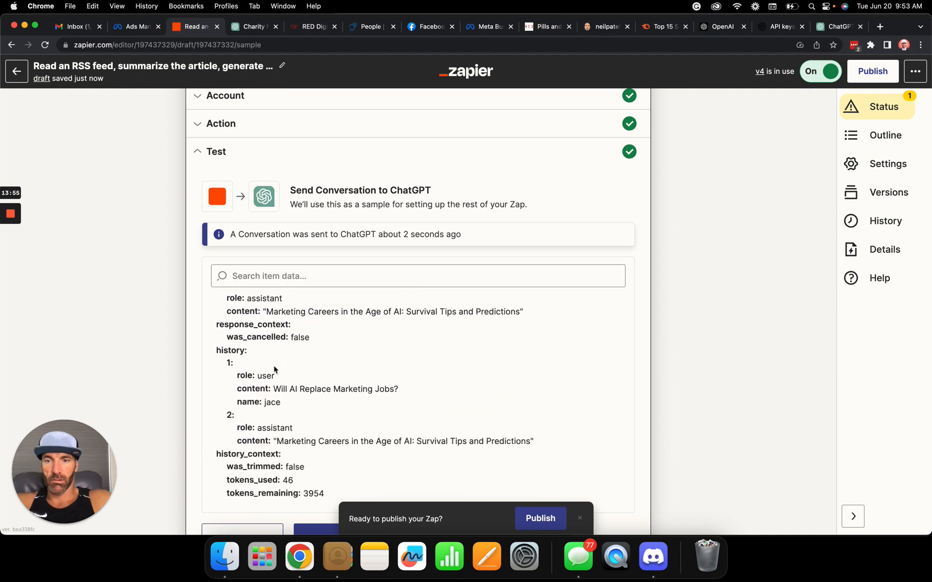
scroll(274, 370, up, 15)
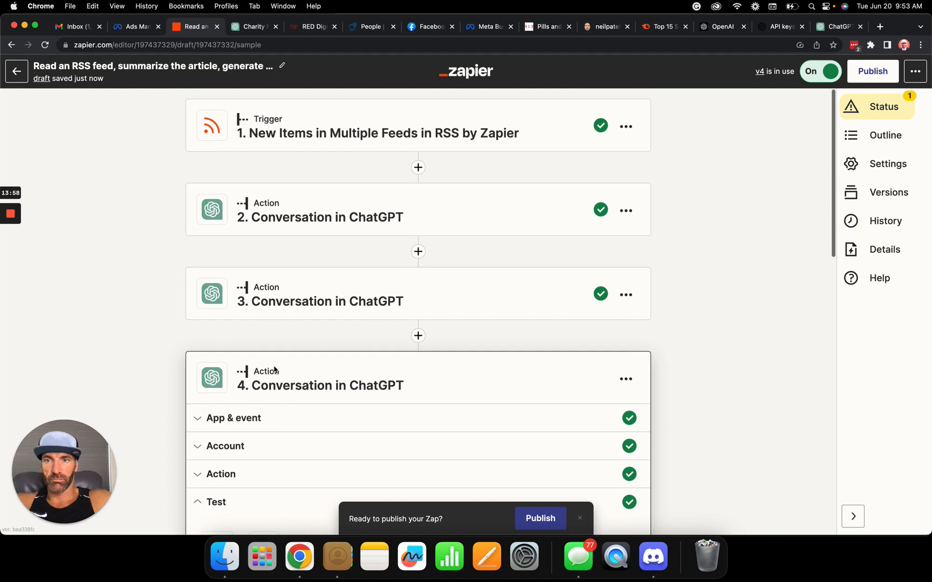
Reopen the third step's action settings, refresh the fields and continue to its test
click(296, 304)
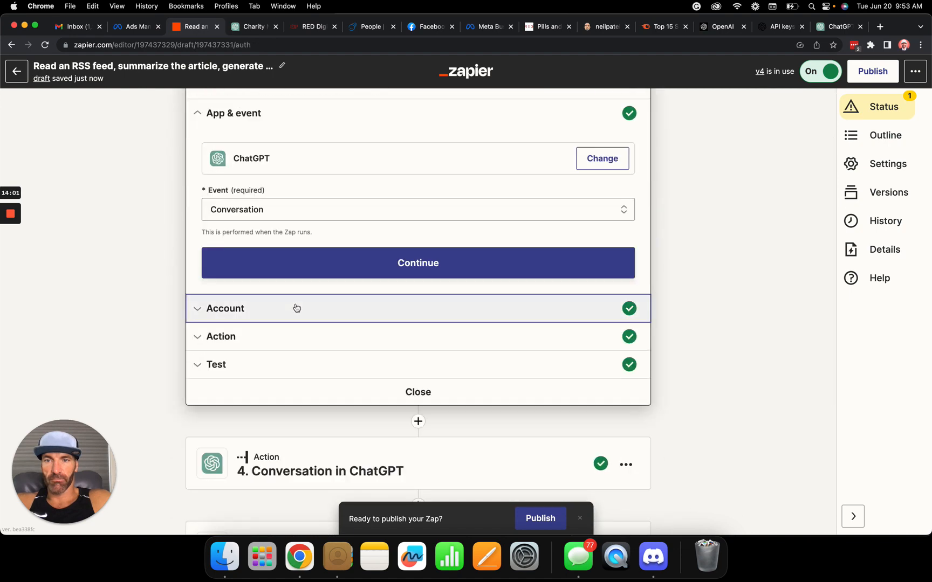
click(296, 307)
click(296, 310)
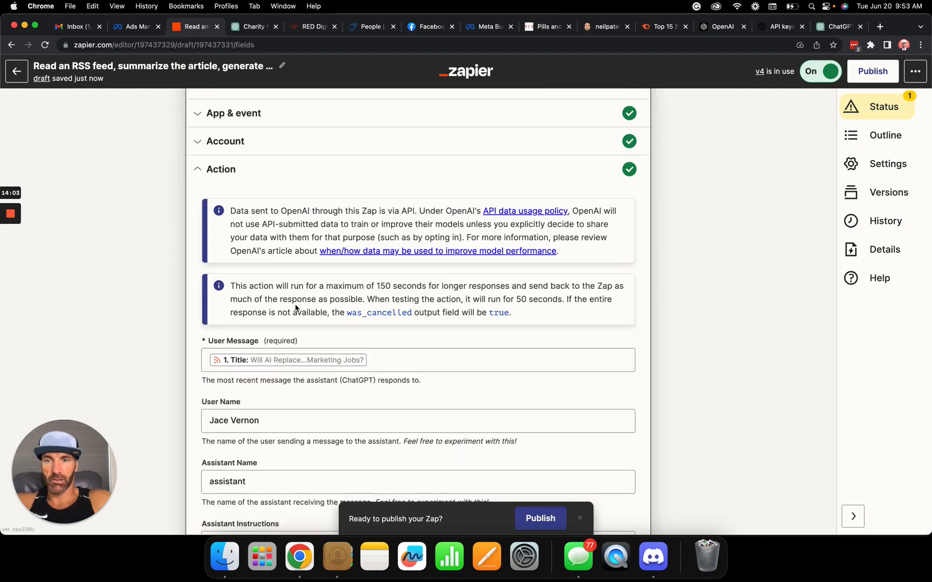
scroll(296, 308, down, 10)
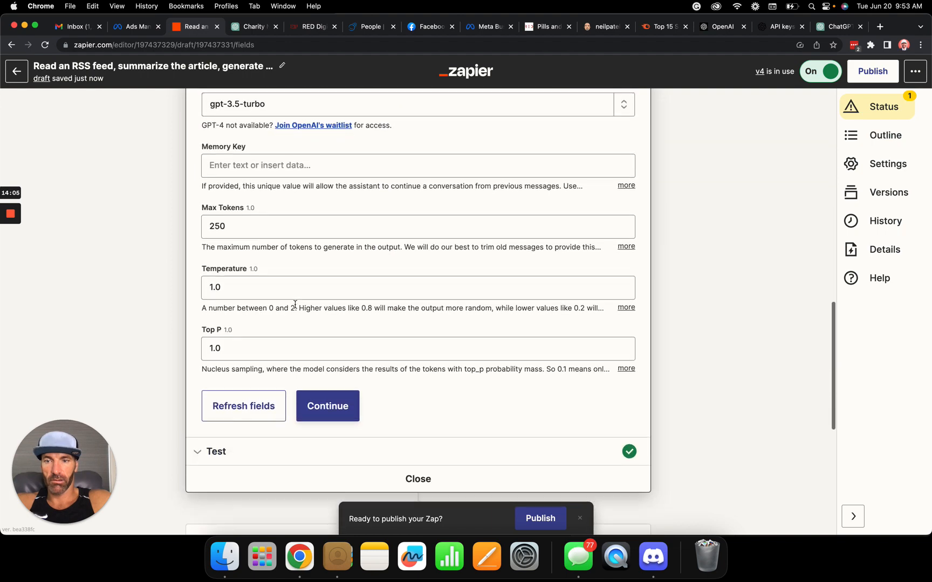
click(263, 396)
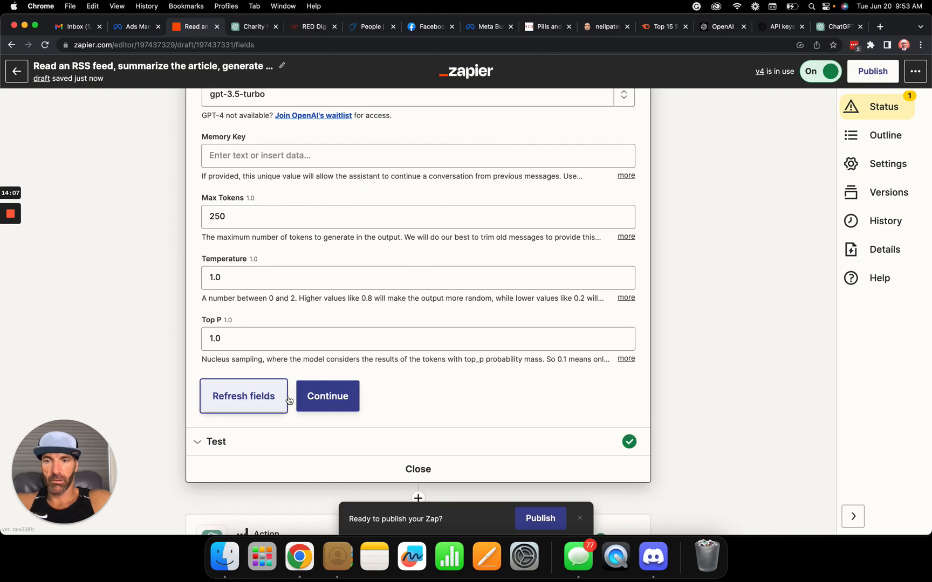
click(320, 402)
scroll(310, 231, up, 3)
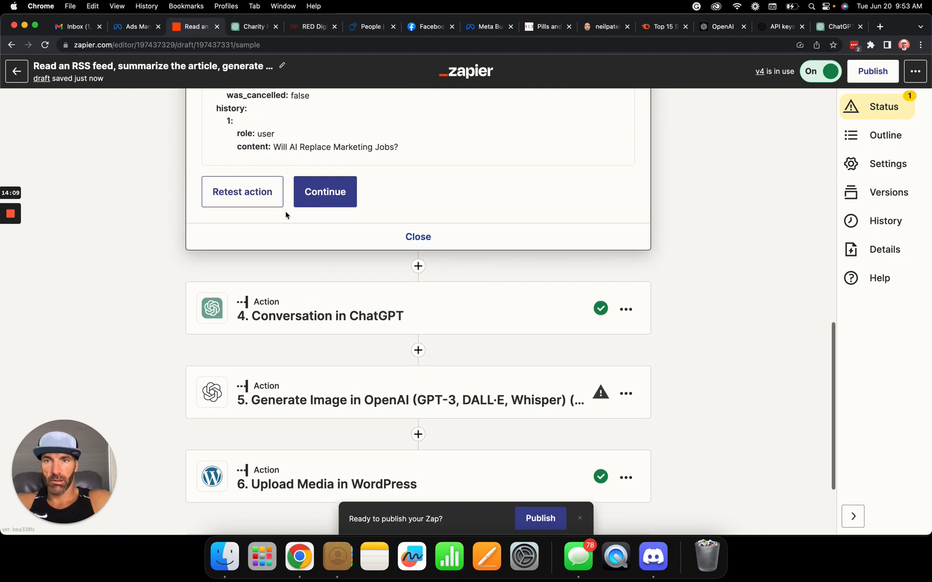
Retest the third step's ChatGPT conversation and review the generated image description
click(262, 194)
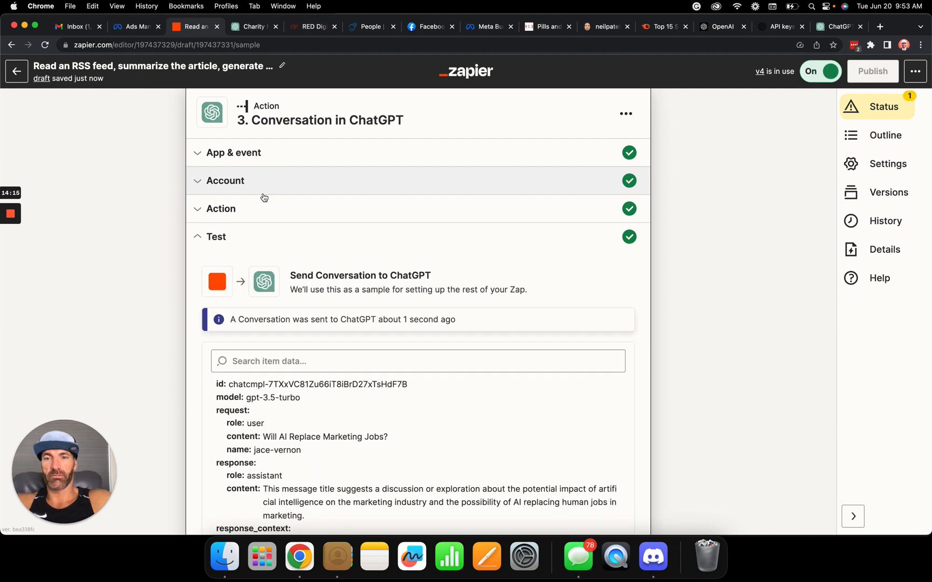
scroll(263, 197, down, 2)
scroll(263, 198, down, 1)
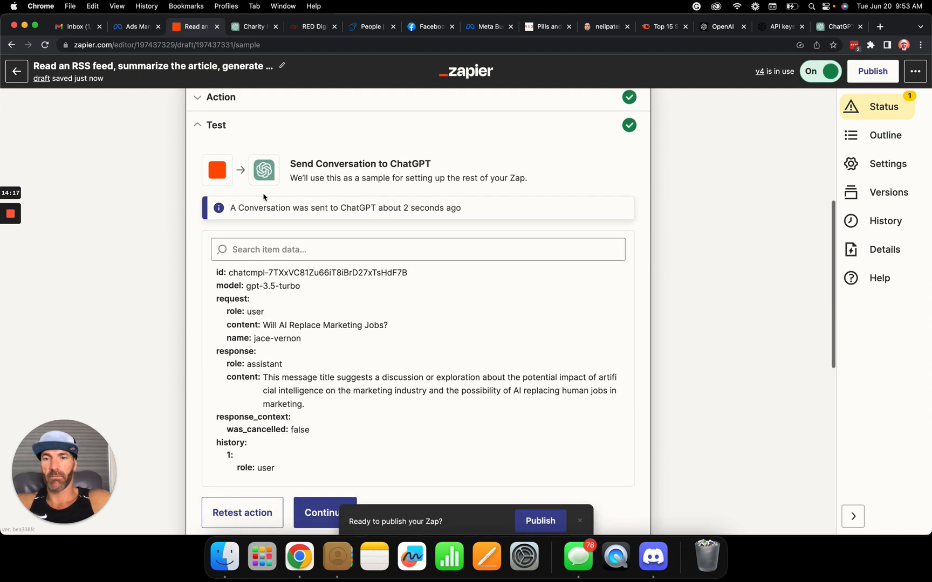
scroll(342, 389, down, 1)
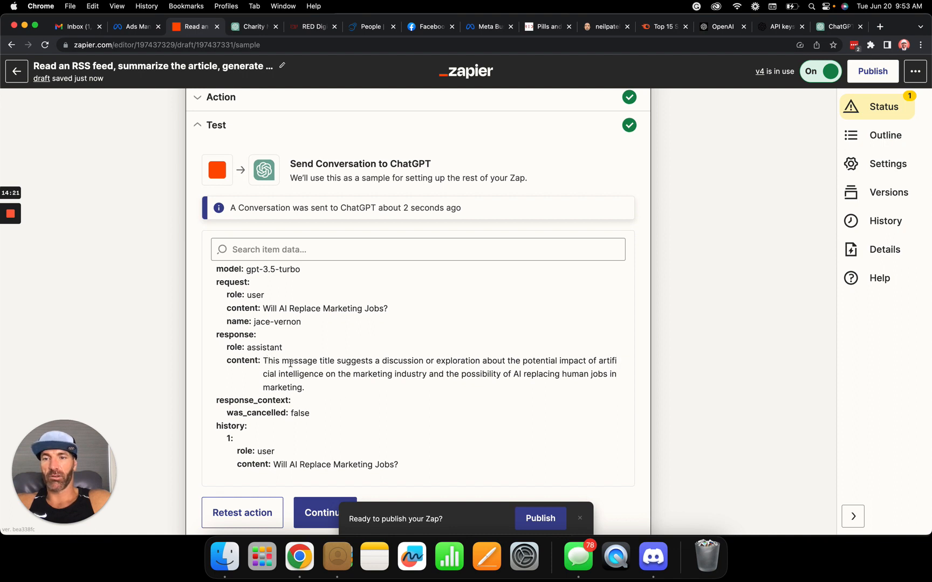
scroll(290, 363, down, 5)
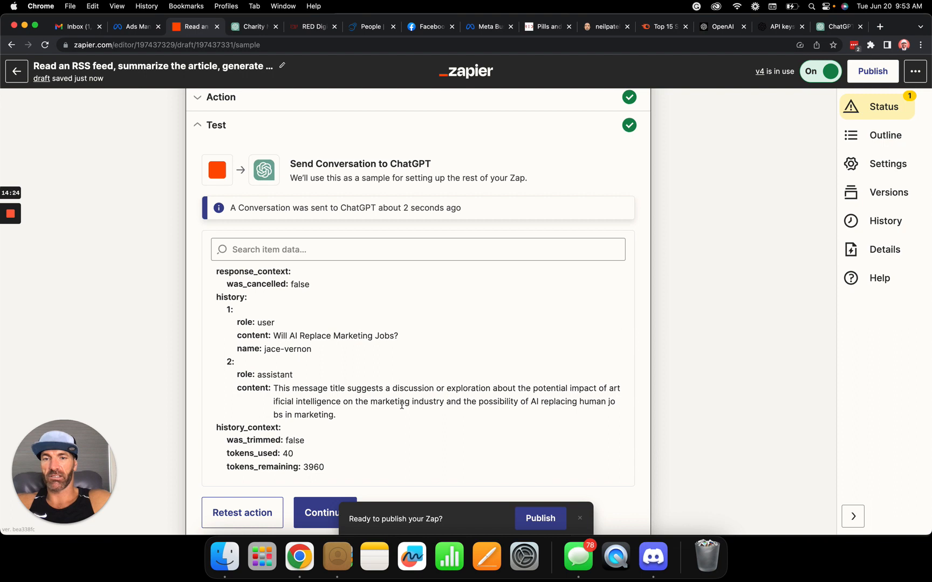
scroll(402, 404, down, 2)
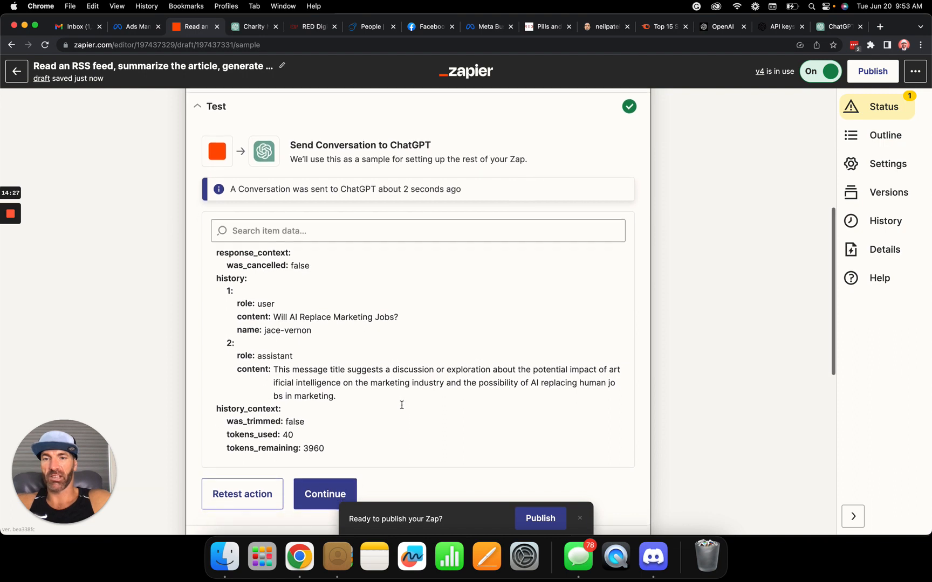
scroll(401, 405, down, 1)
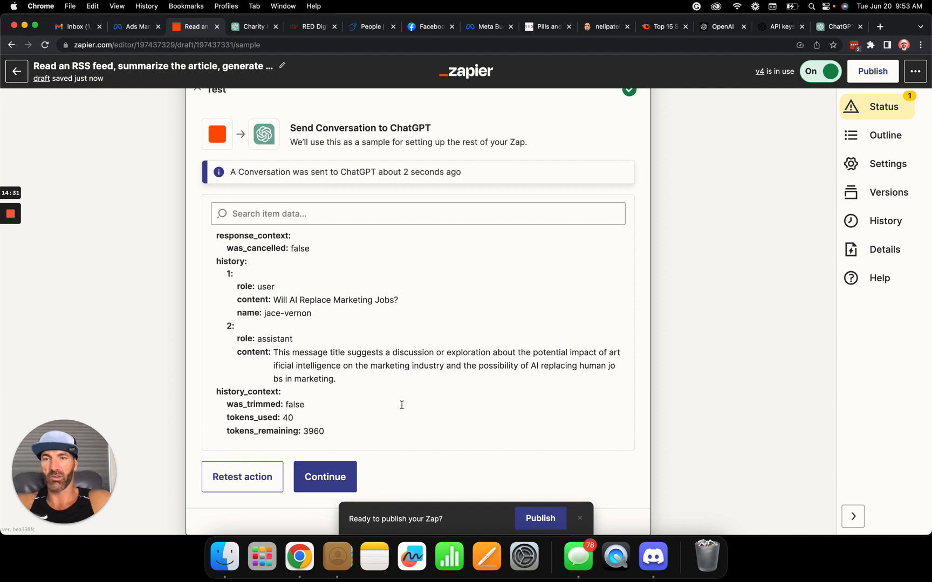
scroll(401, 409, down, 8)
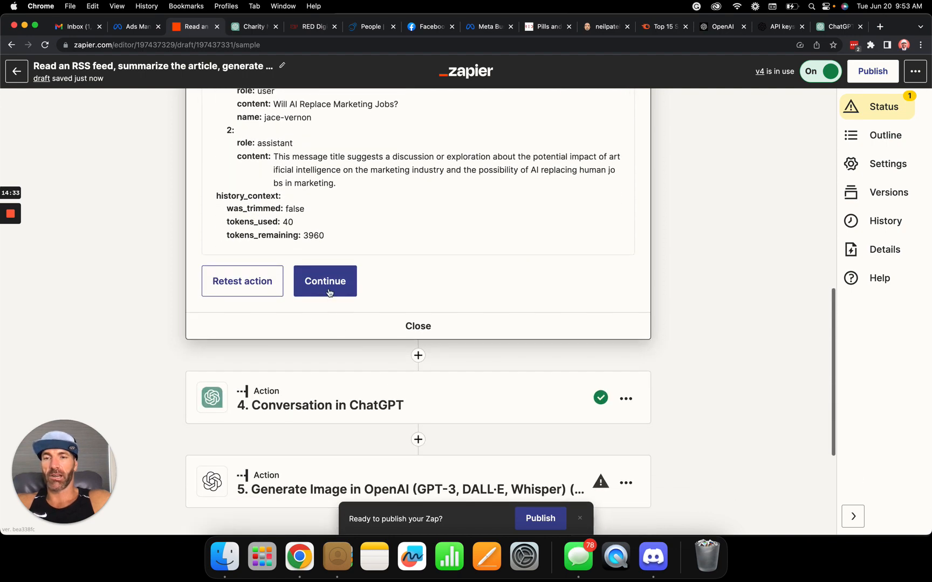
Continue to the fourth step and examine its user message, title-writing assistant instructions and remaining ChatGPT settings
click(330, 293)
scroll(330, 290, down, 10)
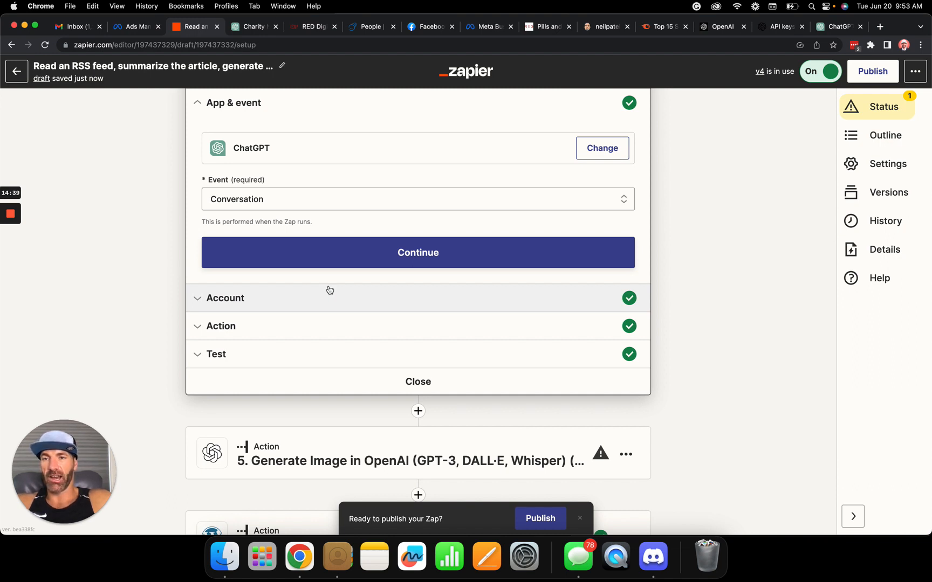
scroll(330, 290, up, 7)
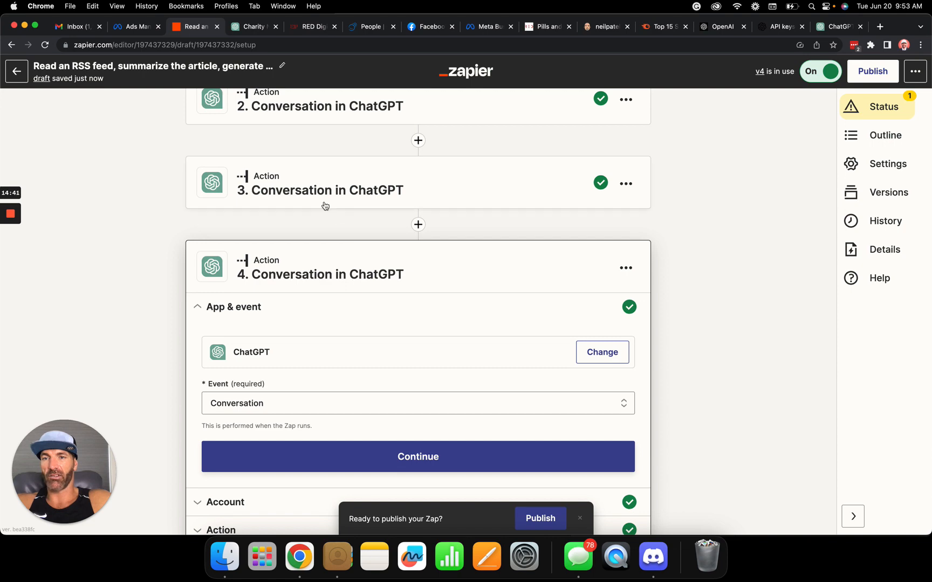
scroll(356, 298, down, 6)
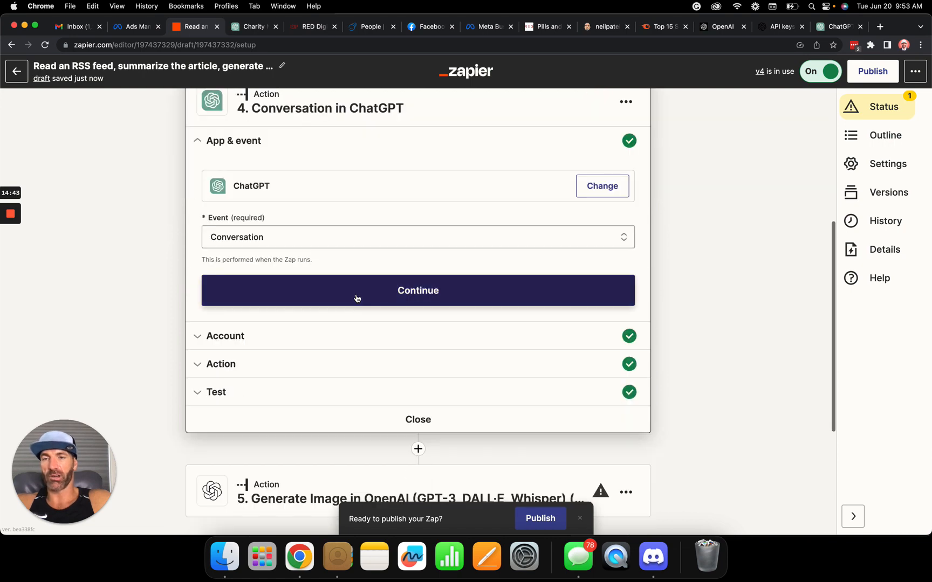
click(410, 276)
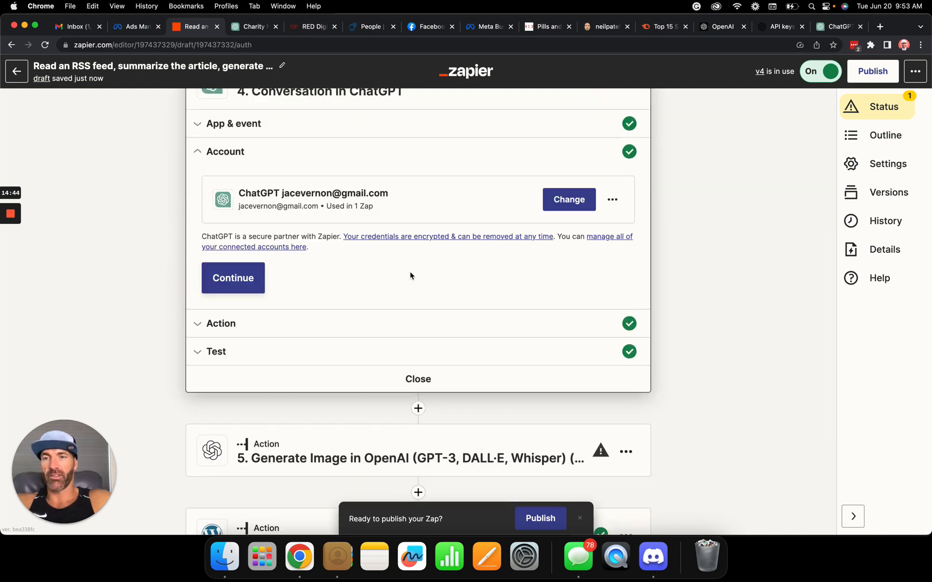
click(242, 277)
scroll(248, 253, down, 5)
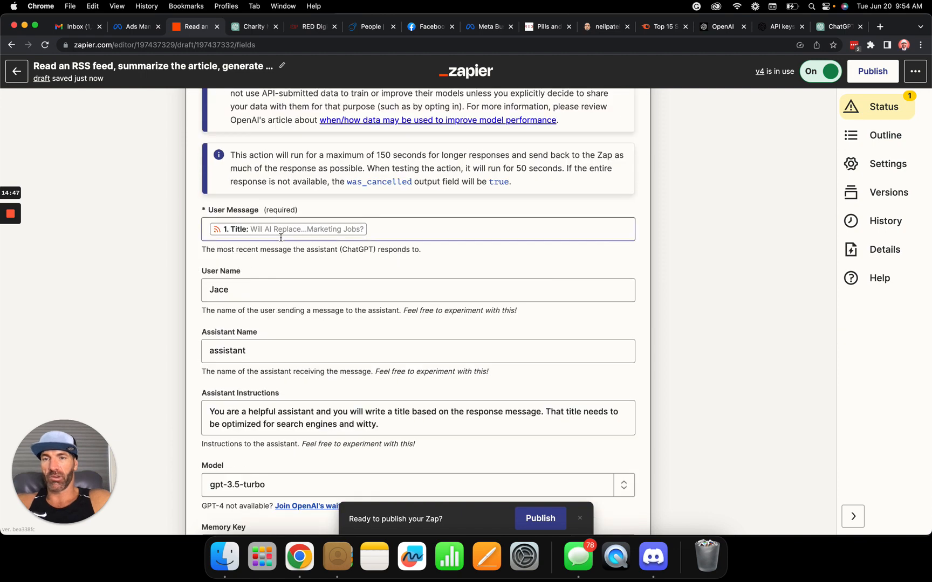
scroll(250, 240, down, 6)
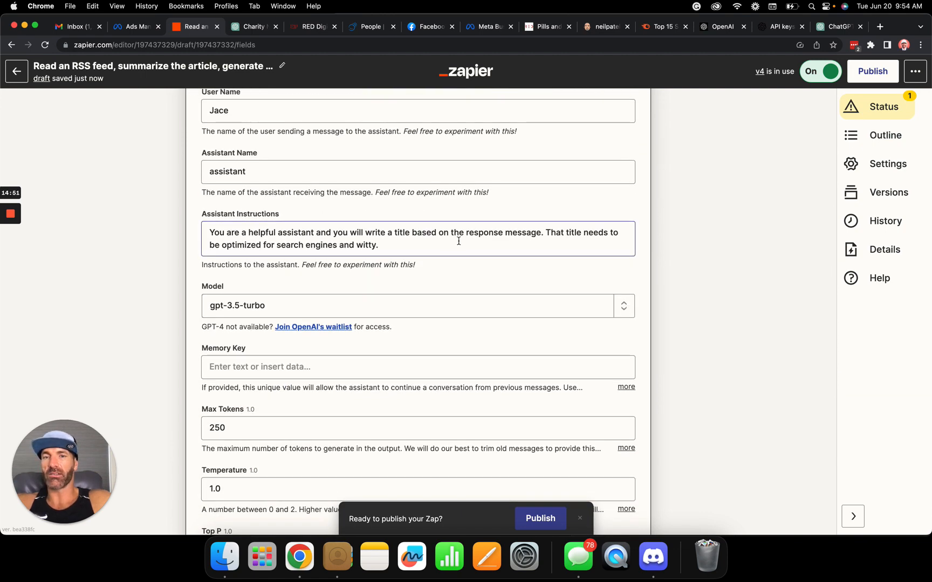
scroll(458, 241, down, 7)
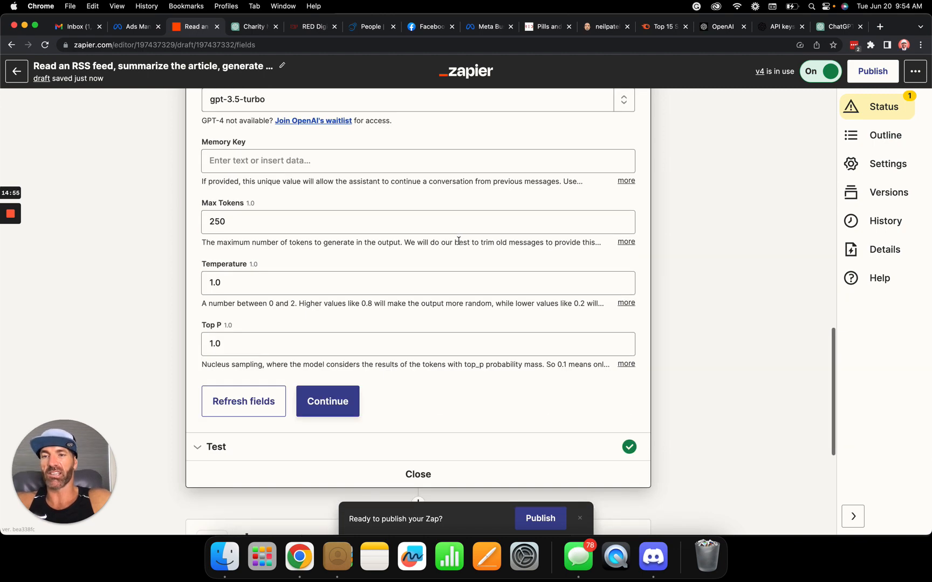
scroll(458, 242, up, 9)
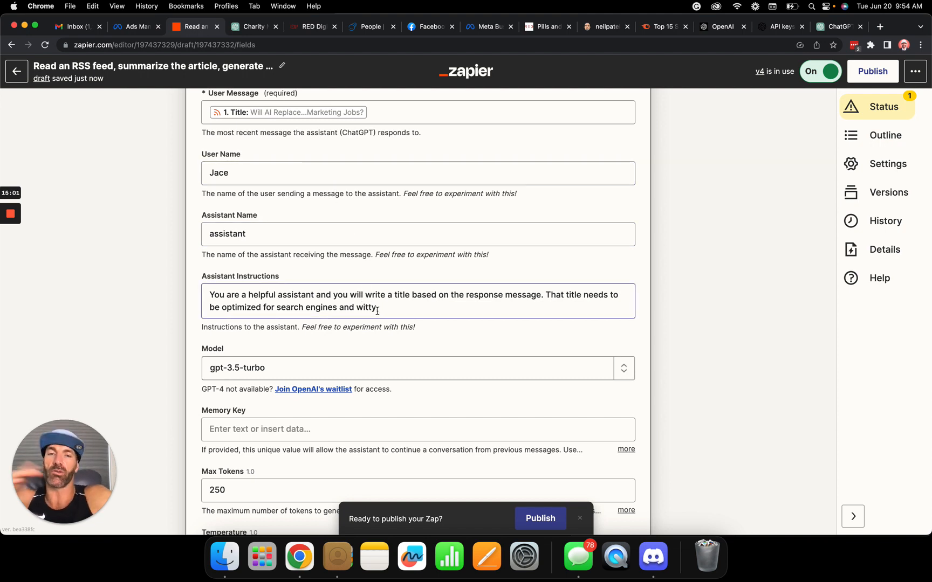
Refresh the fourth step's action fields and continue to its test
scroll(372, 307, down, 1)
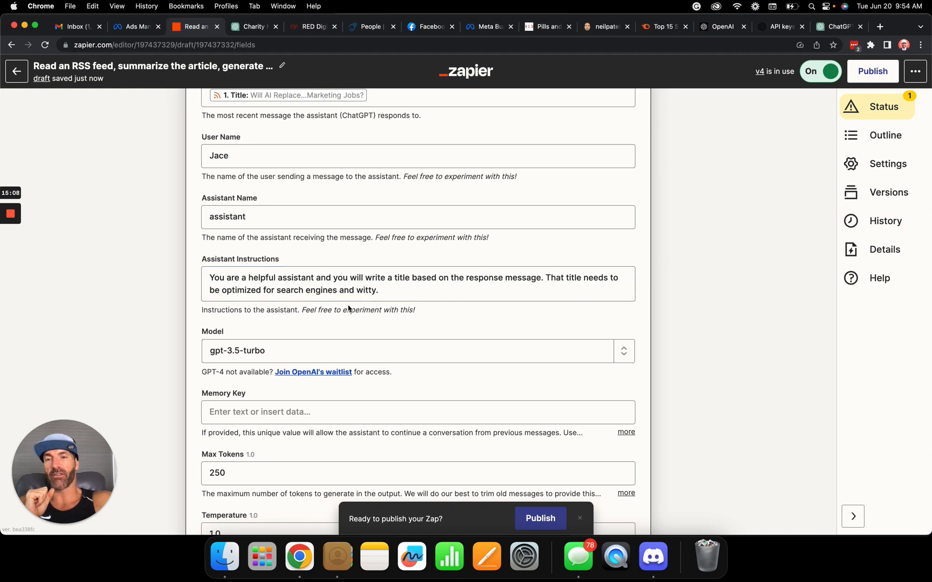
scroll(348, 307, down, 10)
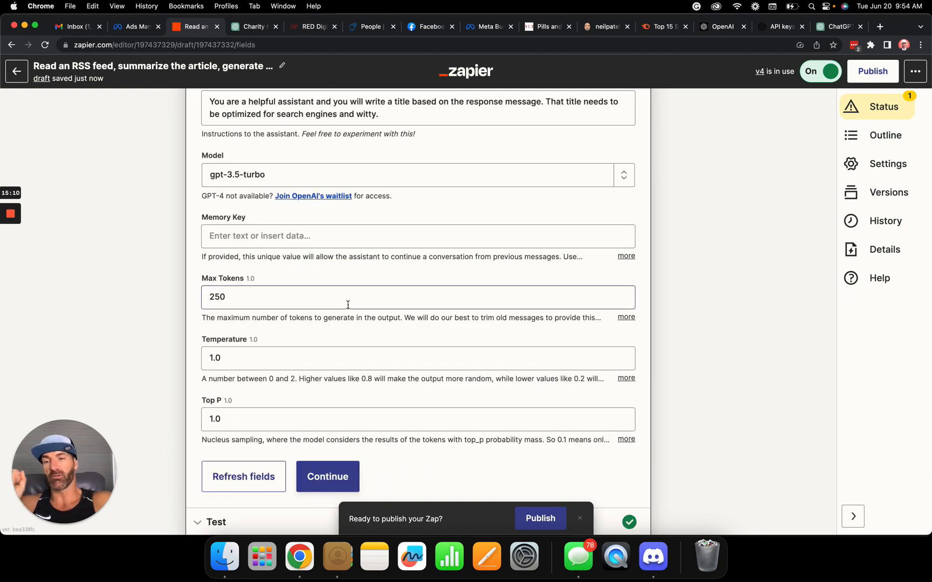
scroll(348, 305, down, 8)
click(281, 328)
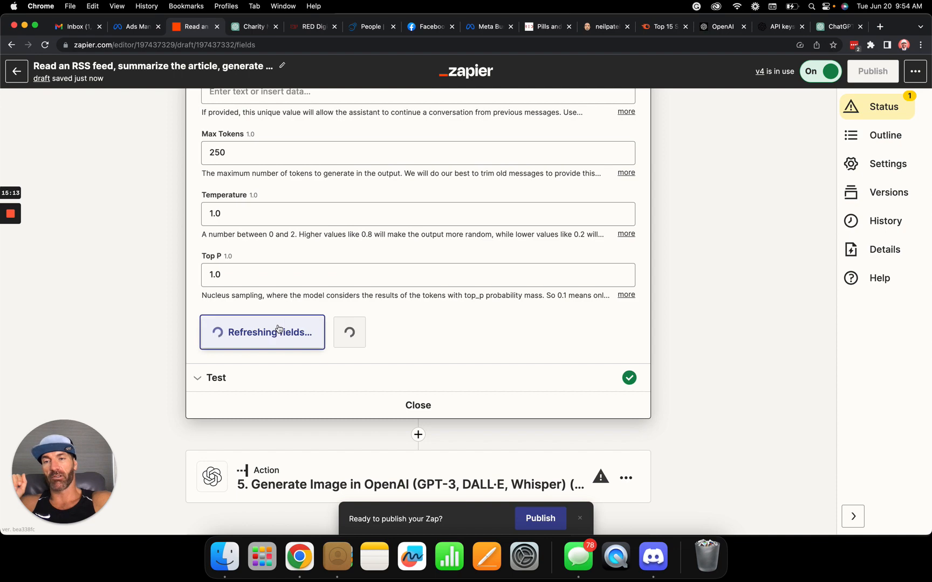
click(323, 333)
Retest the fourth step's ChatGPT conversation and review the generated title in the response data
click(260, 171)
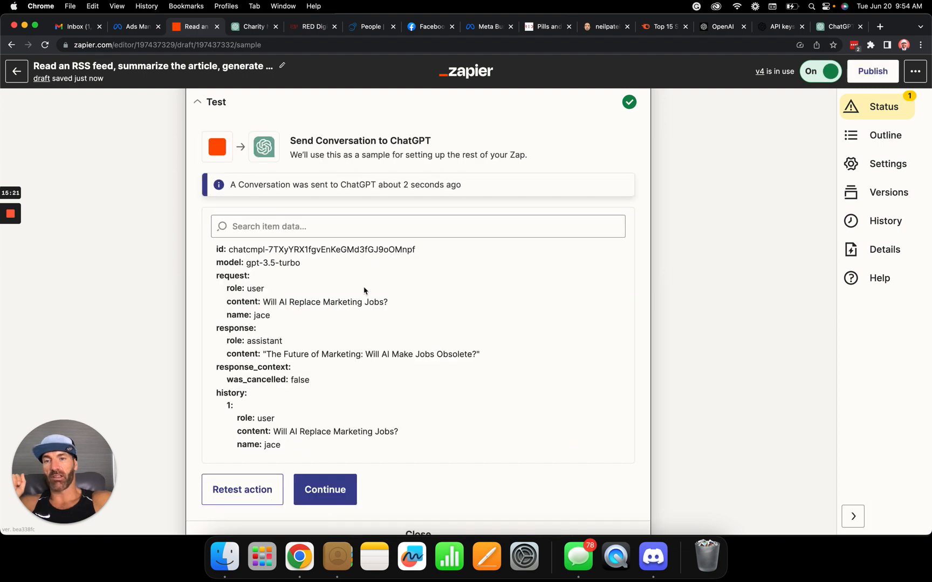
scroll(404, 355, down, 4)
scroll(406, 356, up, 3)
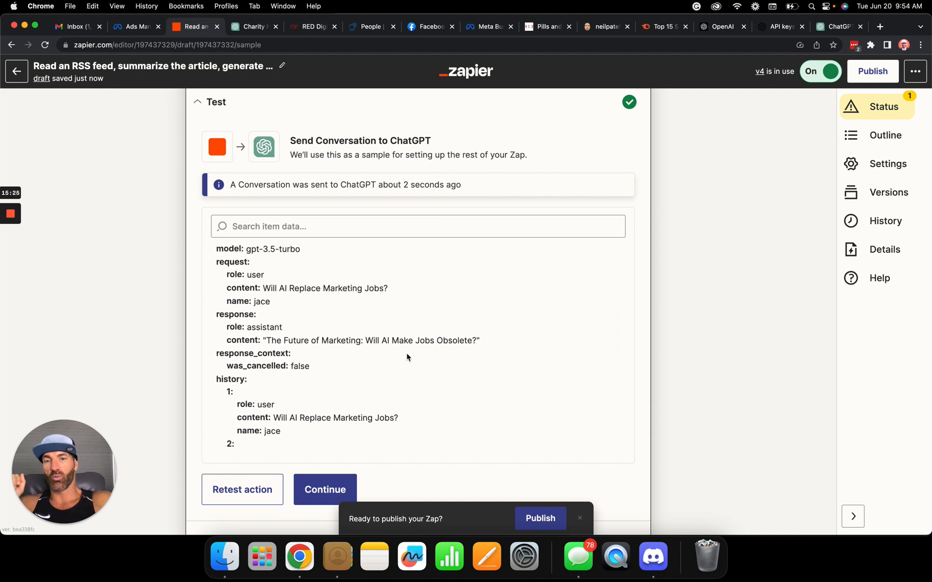
scroll(407, 357, down, 3)
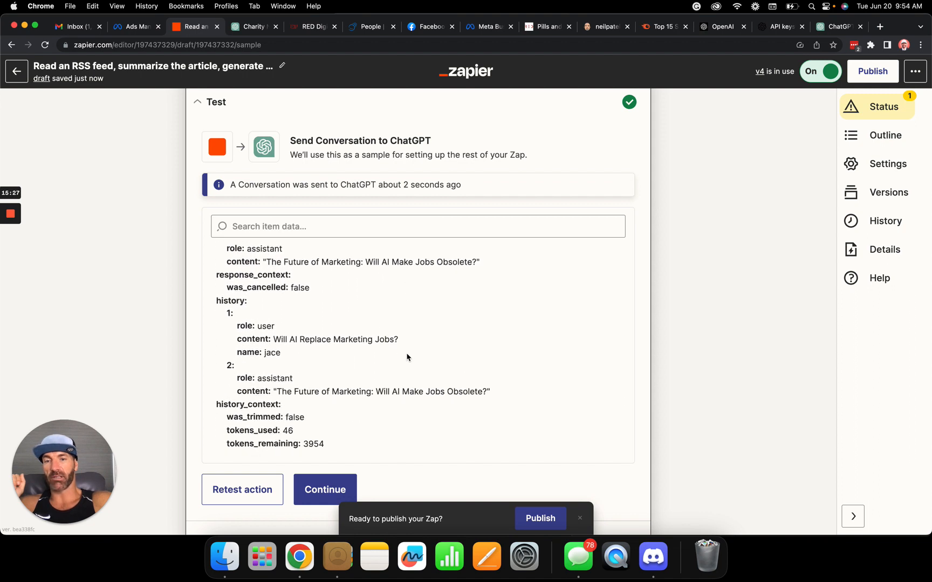
scroll(407, 357, down, 1)
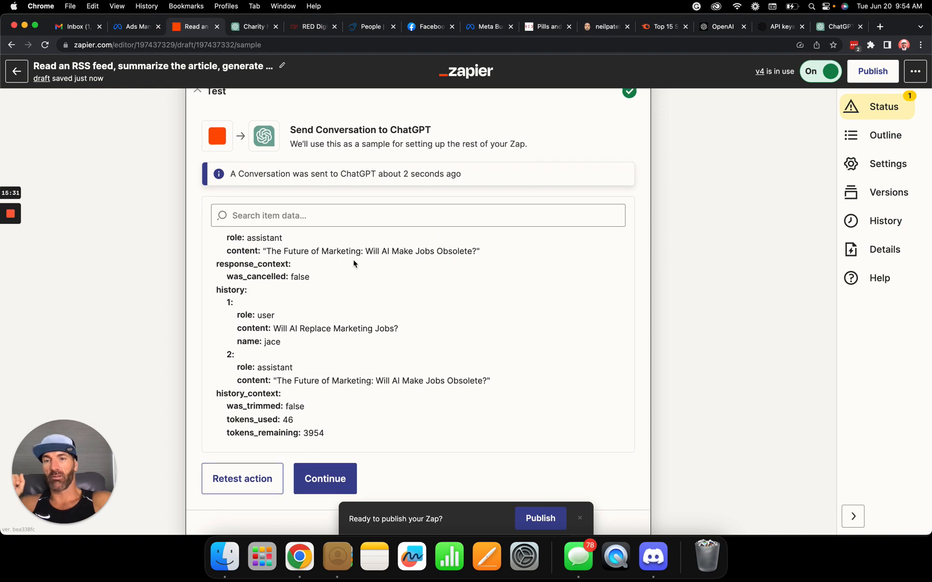
scroll(368, 262, down, 8)
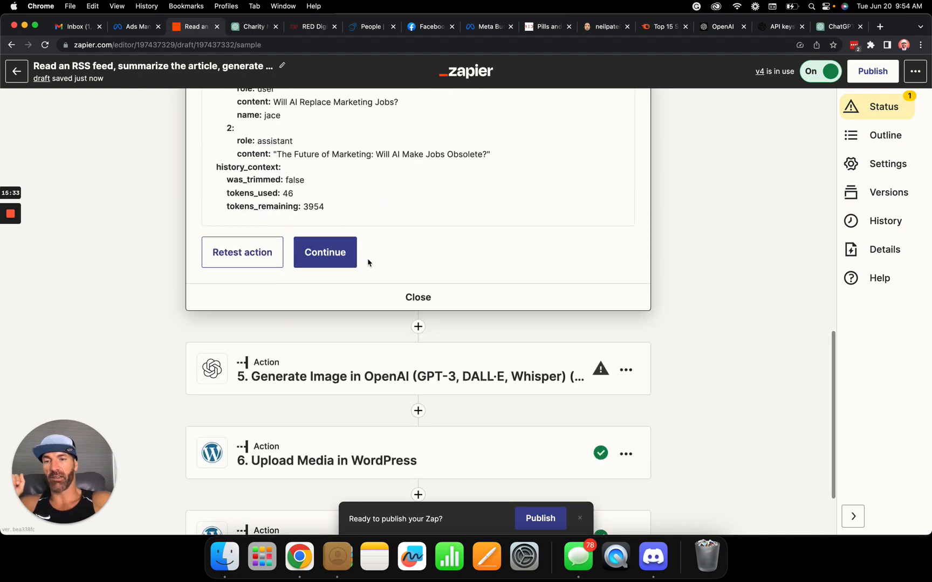
Open the fifth step, Generate Image in OpenAI, and keep its event and connected account to reach the action settings
click(353, 368)
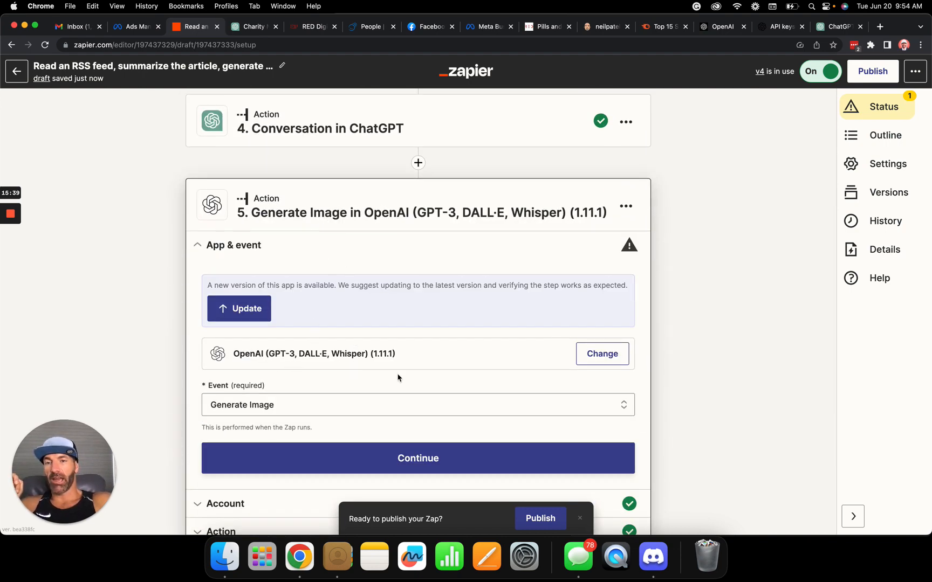
scroll(398, 377, down, 2)
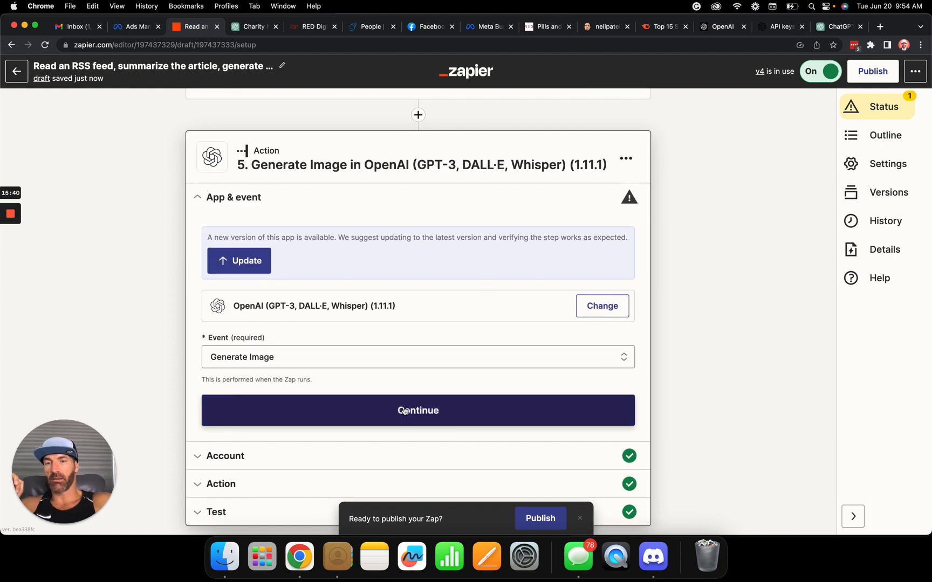
click(404, 411)
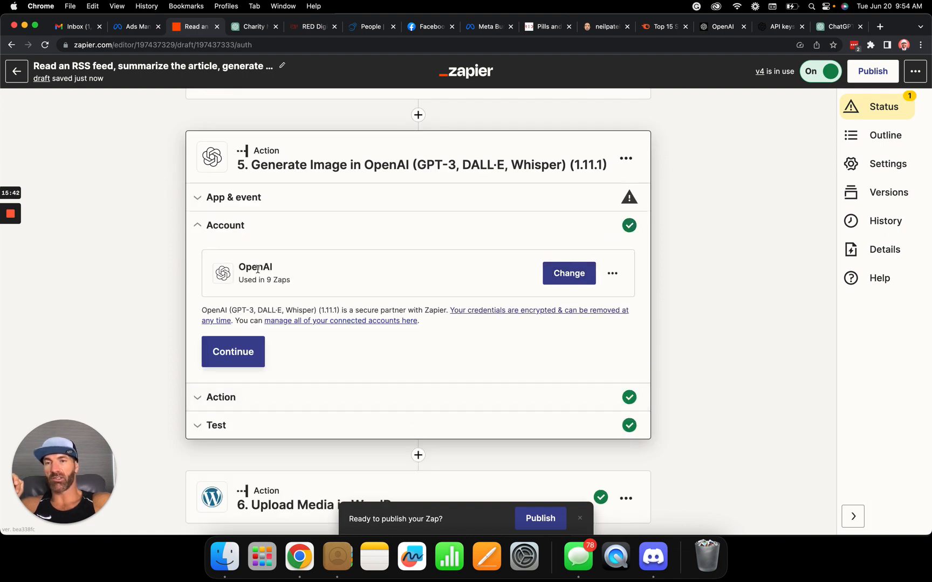
click(232, 353)
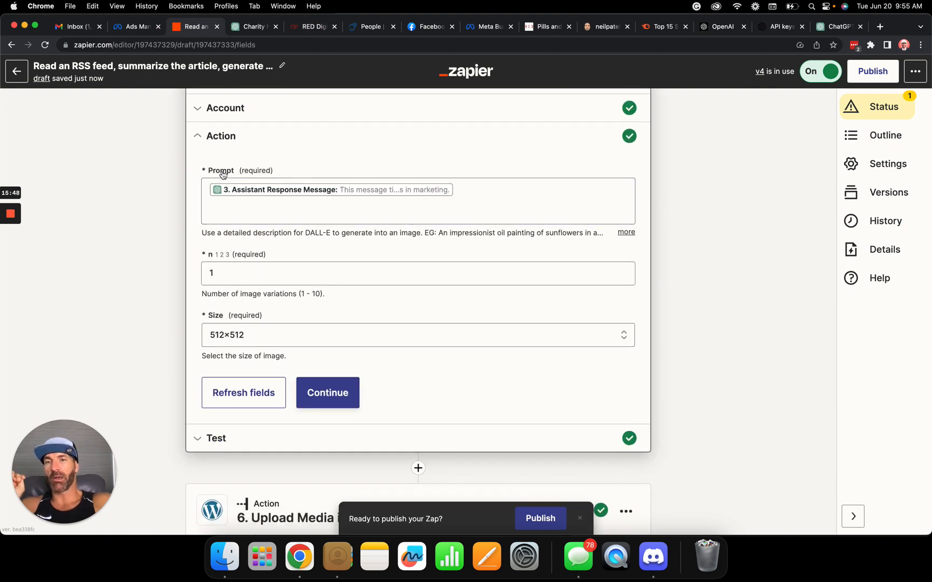
Examine the second and third ChatGPT conversations' data fields available for the image prompt
click(268, 194)
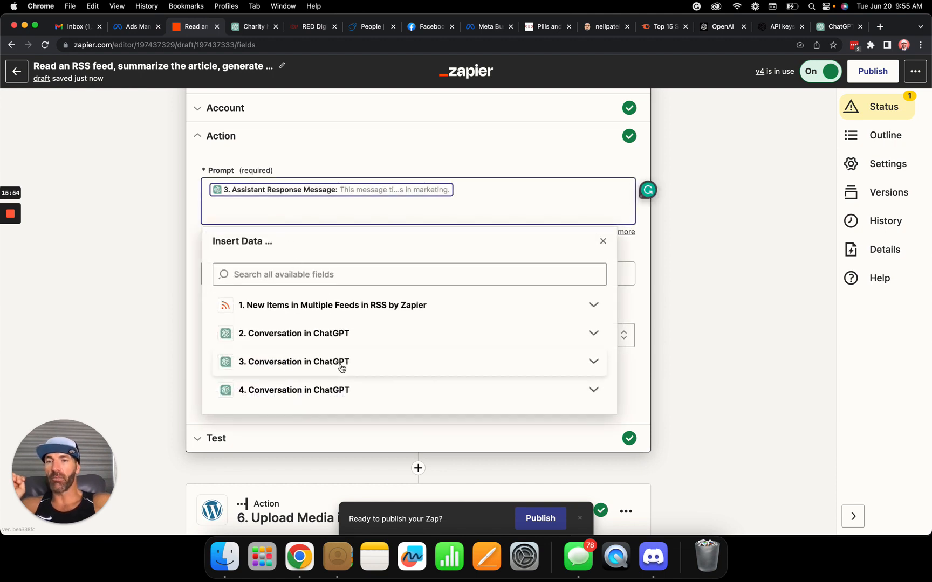
click(594, 361)
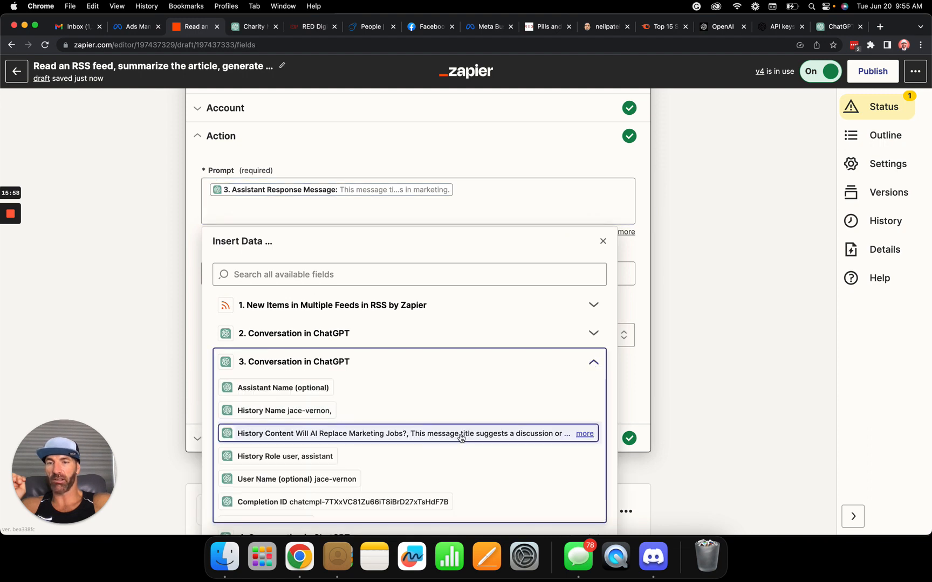
click(593, 334)
scroll(512, 405, down, 3)
scroll(512, 408, down, 7)
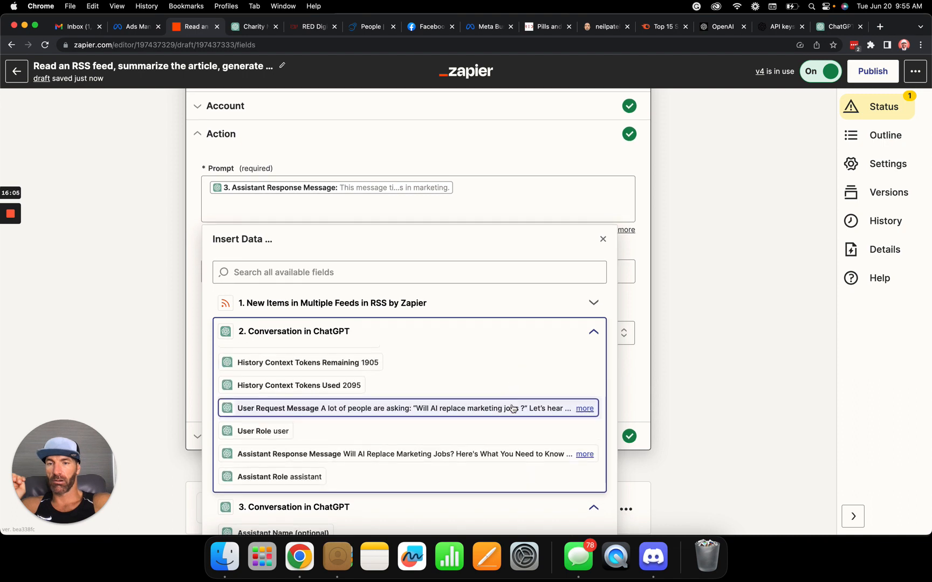
scroll(512, 409, down, 1)
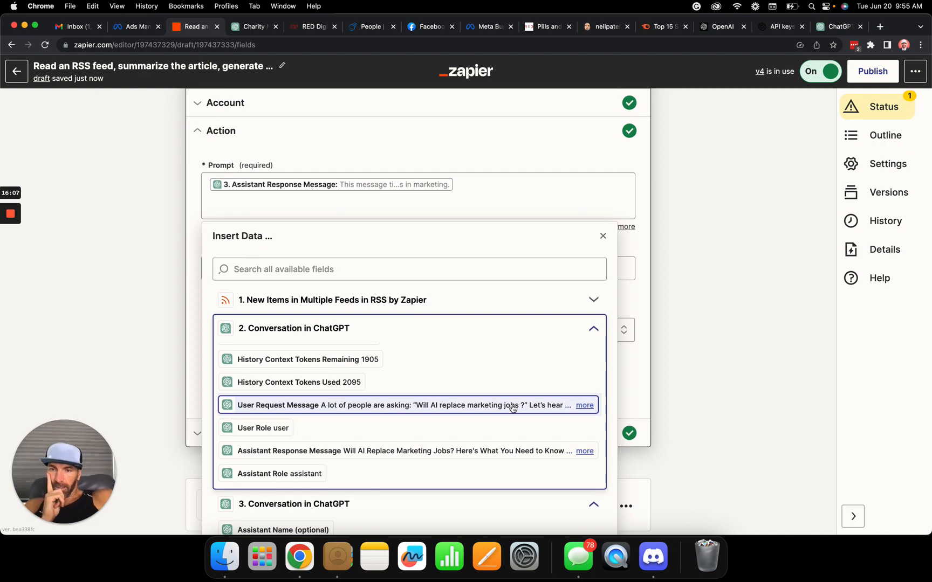
scroll(512, 409, up, 5)
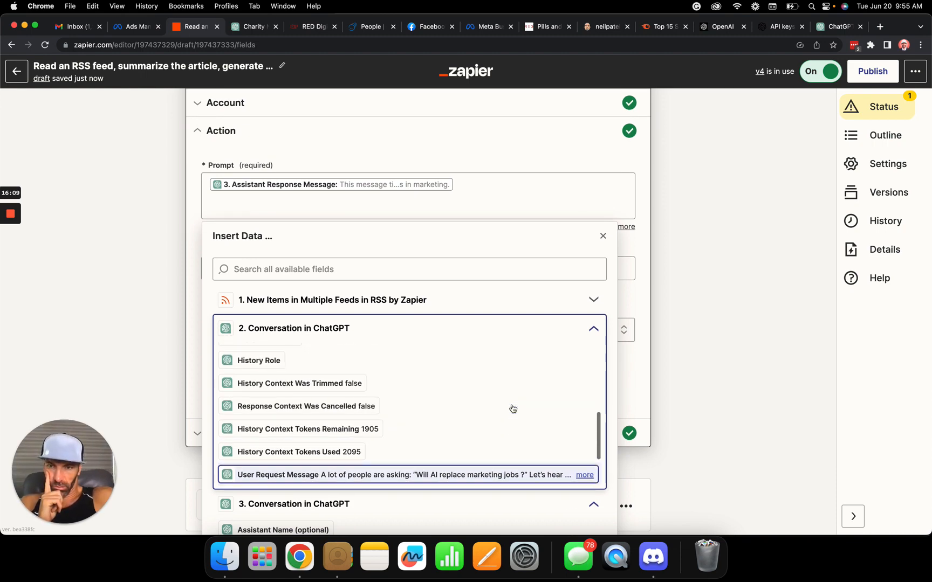
scroll(513, 409, up, 10)
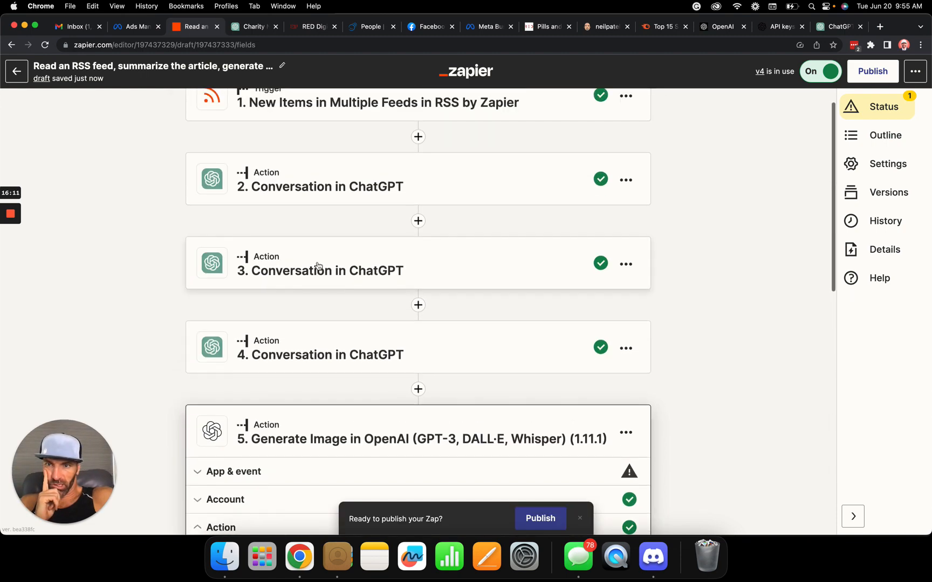
Reopen the third step's action settings and check its user message and image-description assistant instructions
click(377, 267)
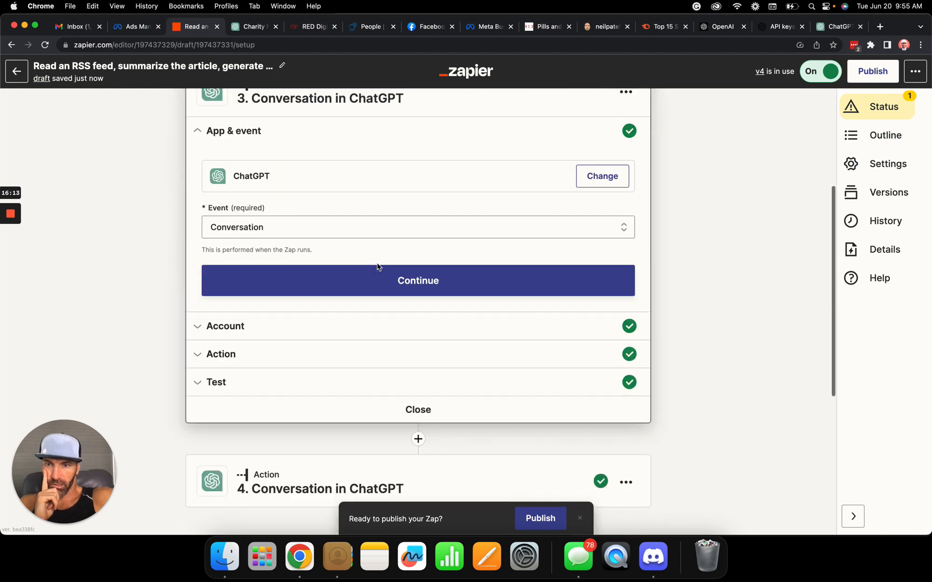
click(376, 354)
scroll(376, 353, down, 5)
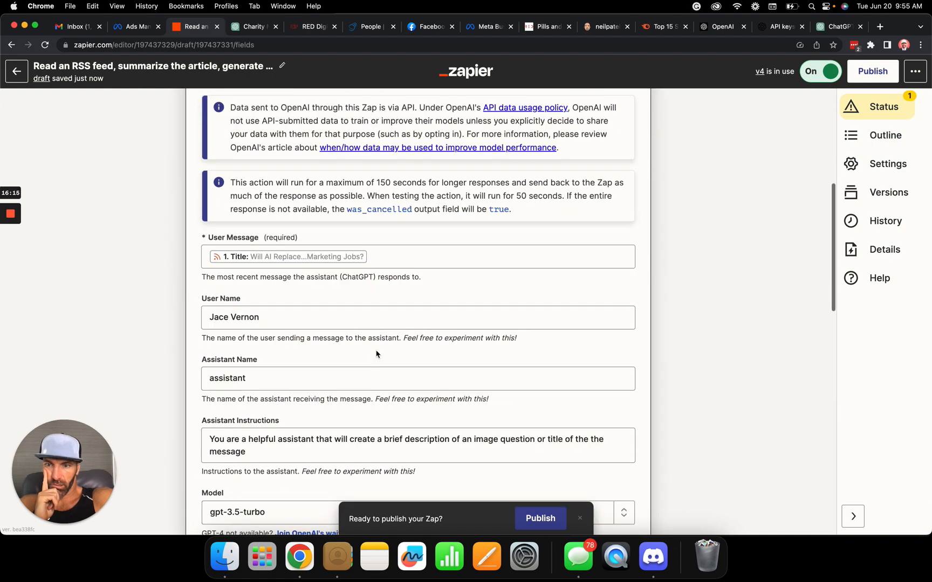
scroll(377, 354, down, 1)
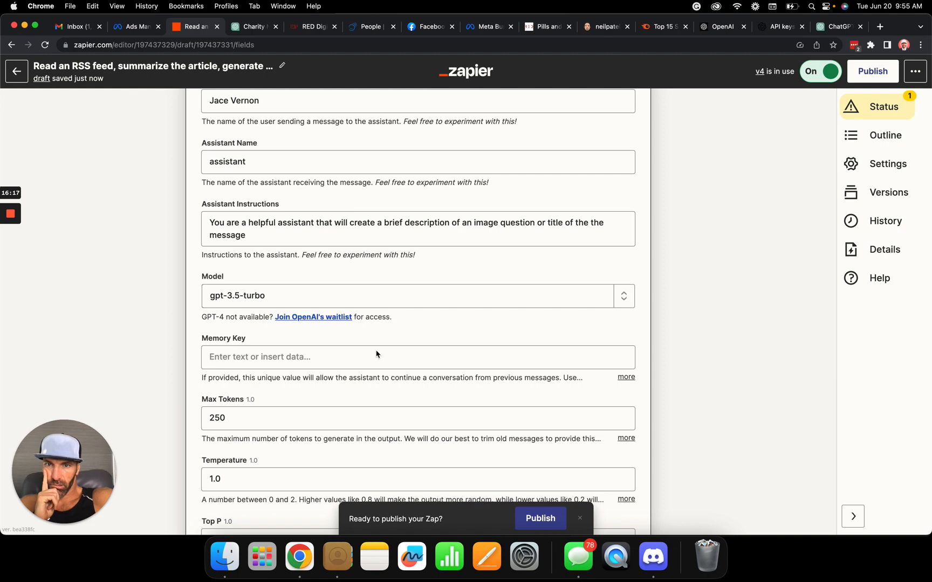
scroll(376, 354, down, 10)
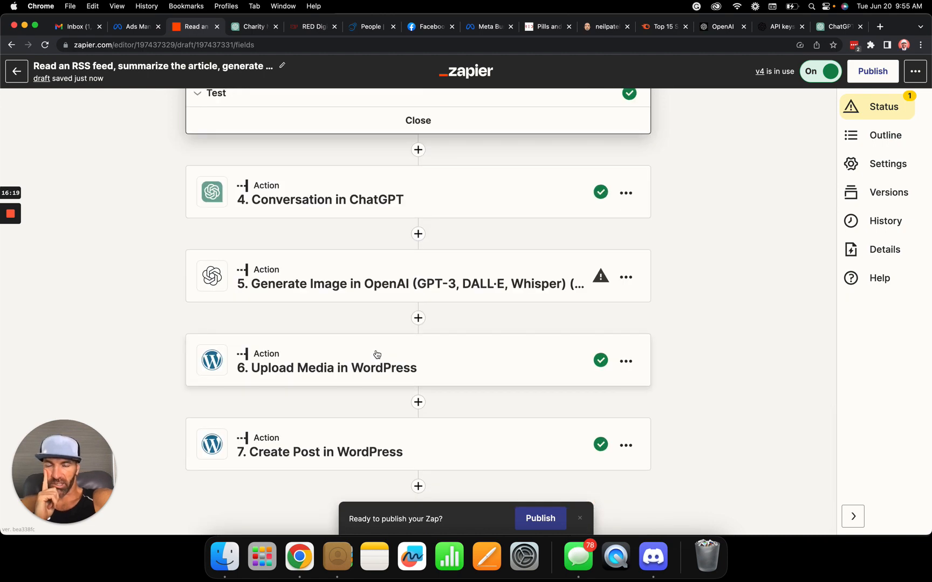
Return to the Generate Image step's action settings, keeping its event and OpenAI account
click(370, 277)
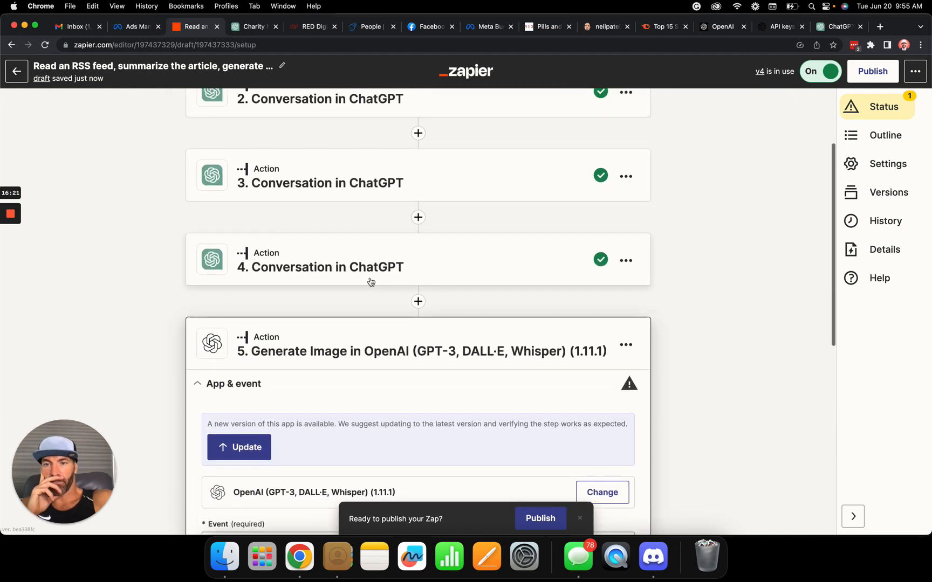
click(402, 337)
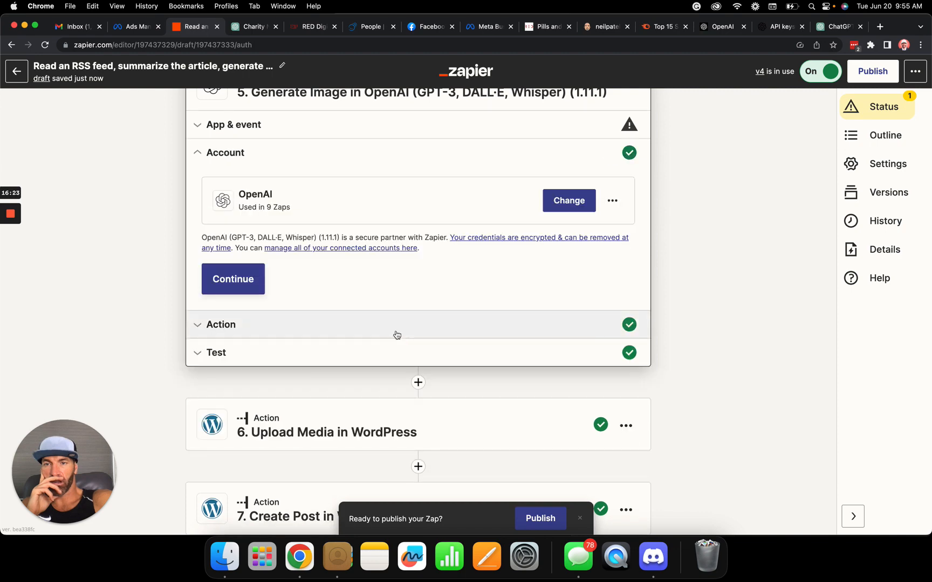
click(233, 278)
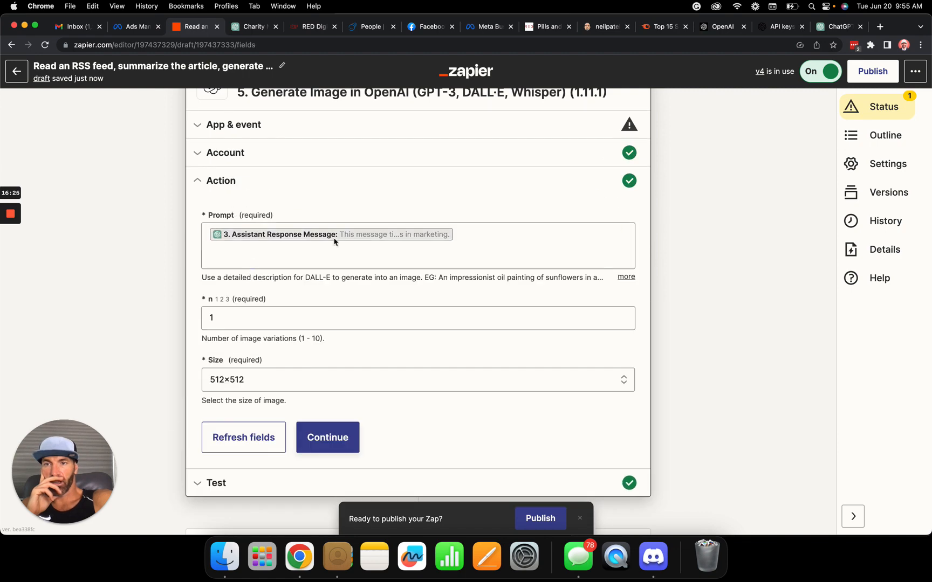
Add the third conversation's Assistant Response Message after the existing entry in the image prompt
click(388, 260)
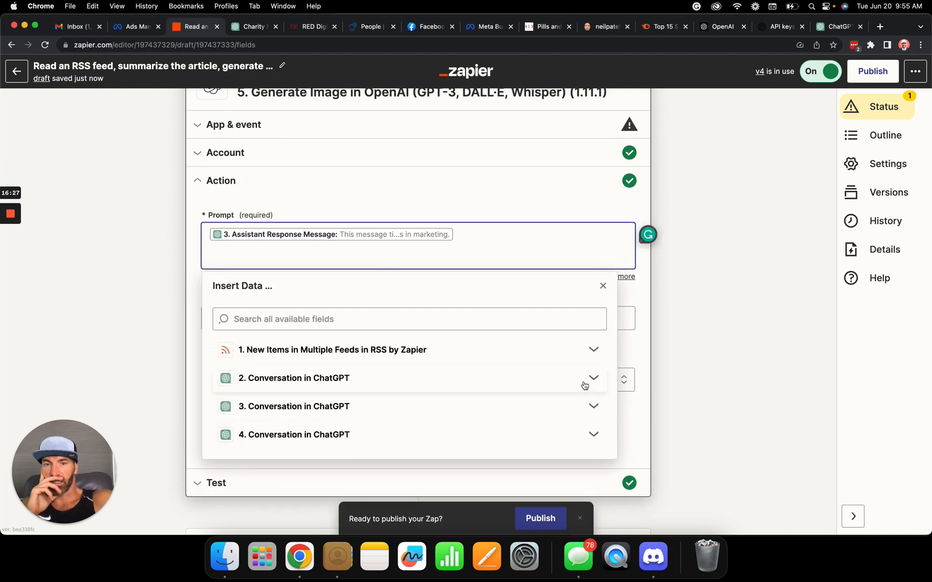
click(593, 406)
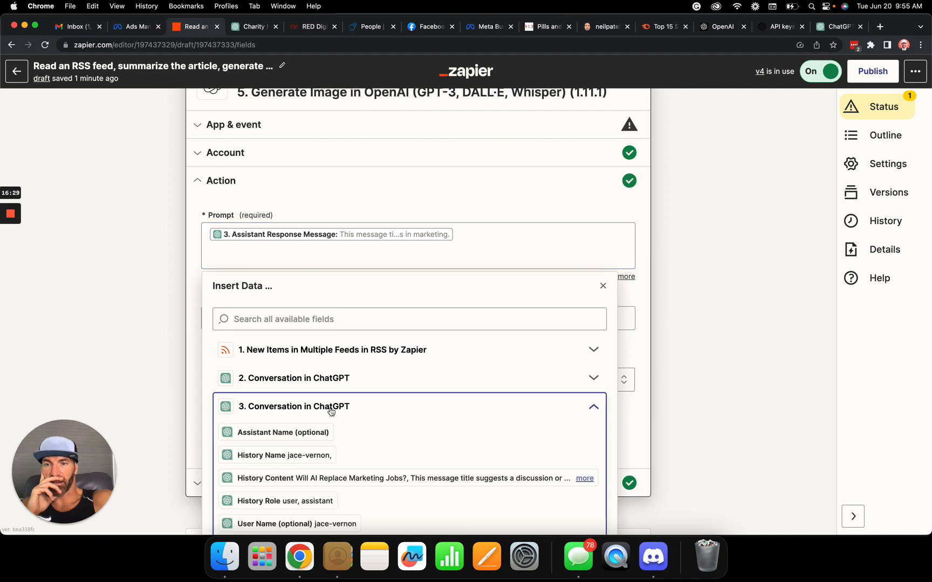
scroll(331, 412, down, 2)
scroll(333, 426, down, 5)
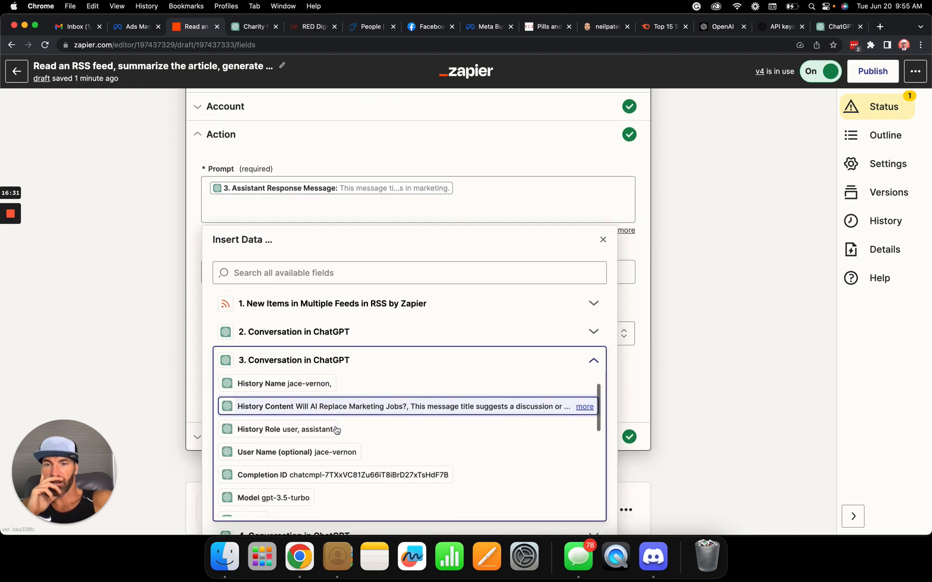
scroll(337, 430, down, 4)
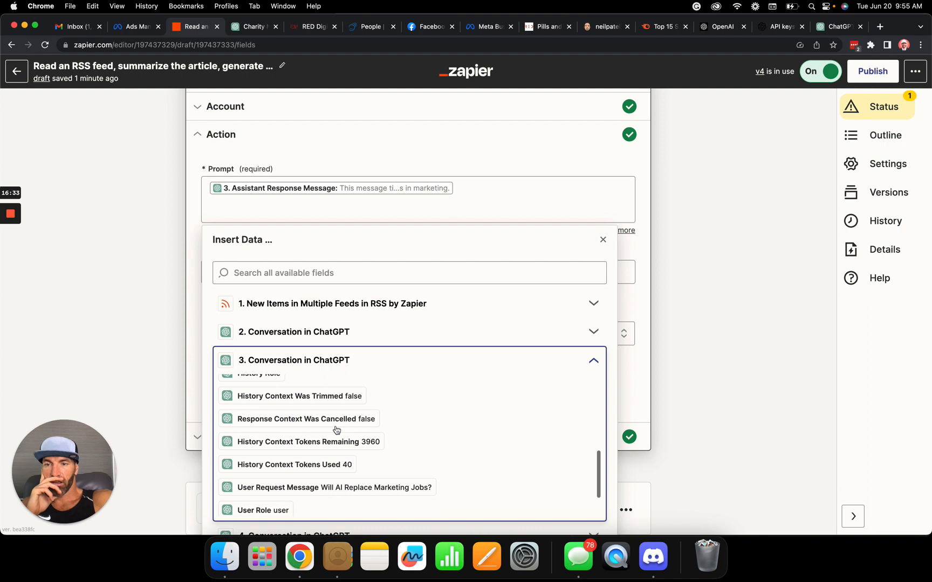
scroll(336, 430, down, 2)
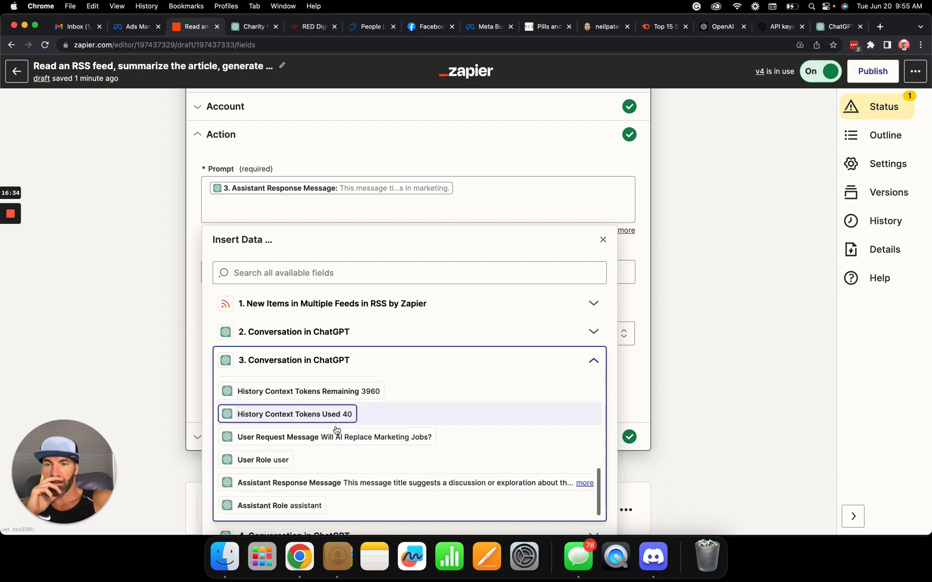
click(353, 489)
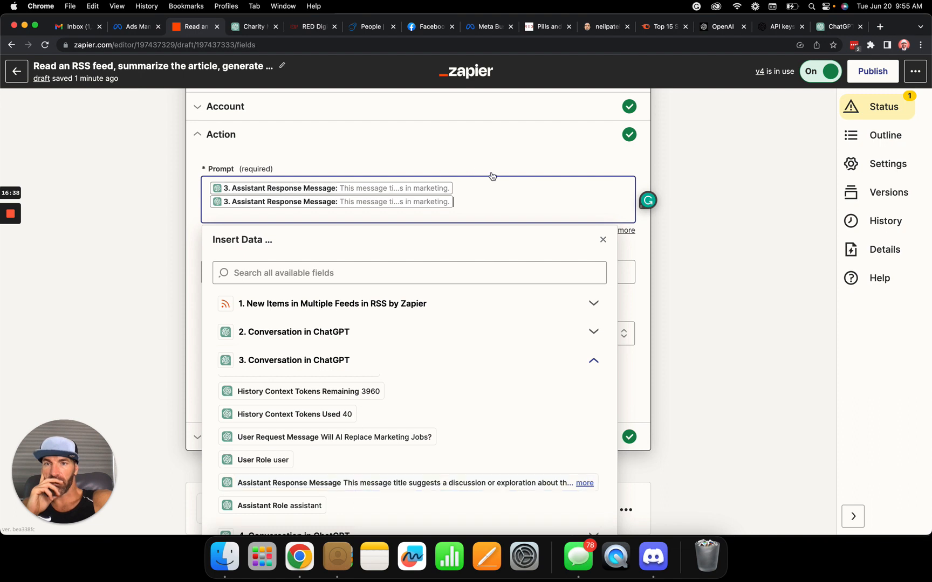
Clear the image prompt and insert the third conversation's Assistant Response Message as its only entry
triple_click(480, 184)
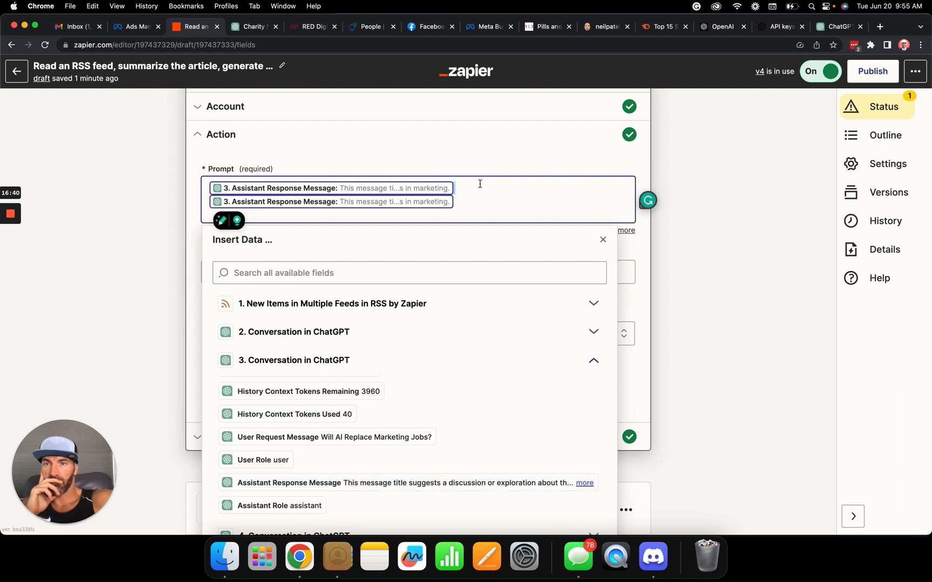
key(BackSpace)
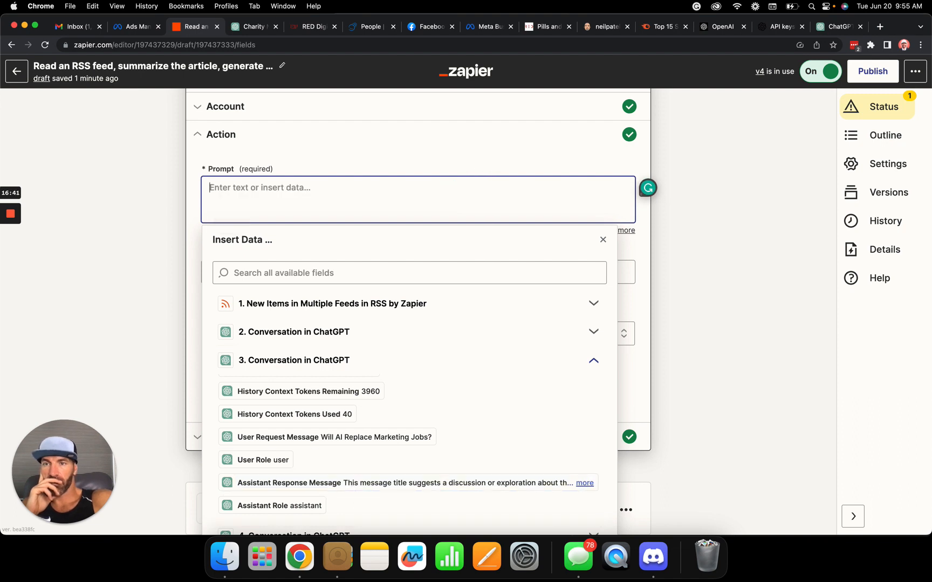
click(276, 483)
click(143, 280)
scroll(143, 280, down, 1)
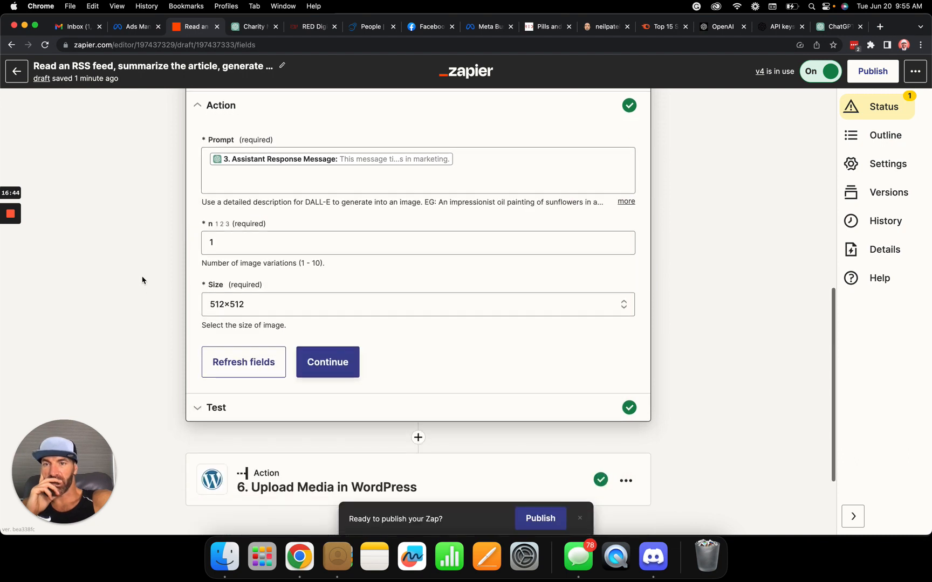
Check the available and custom options for the generated image size, keeping 512×512
click(255, 309)
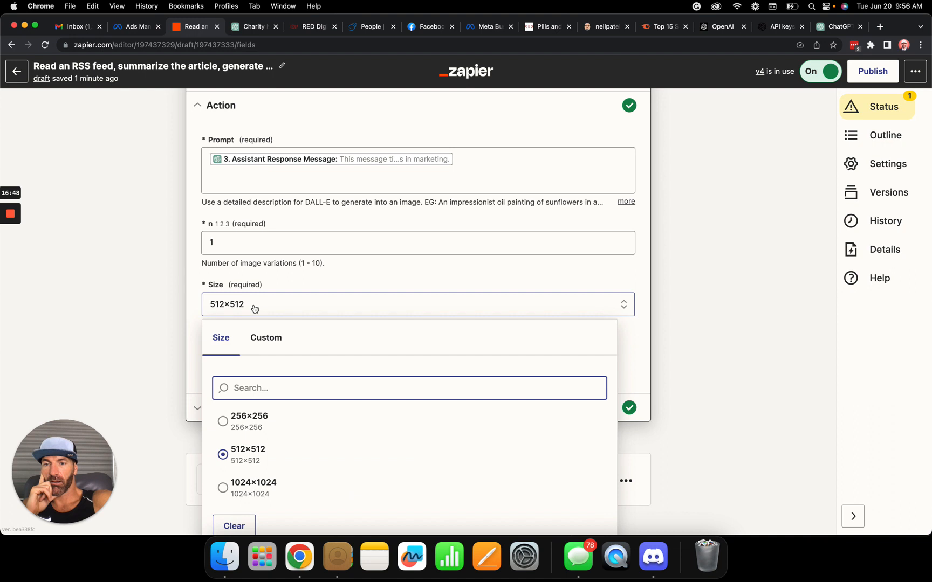
click(272, 337)
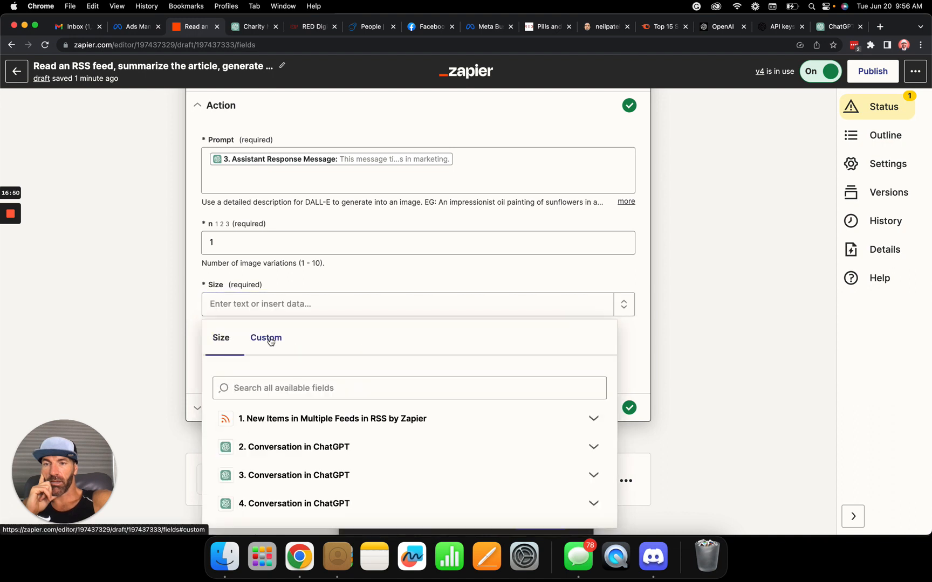
click(222, 338)
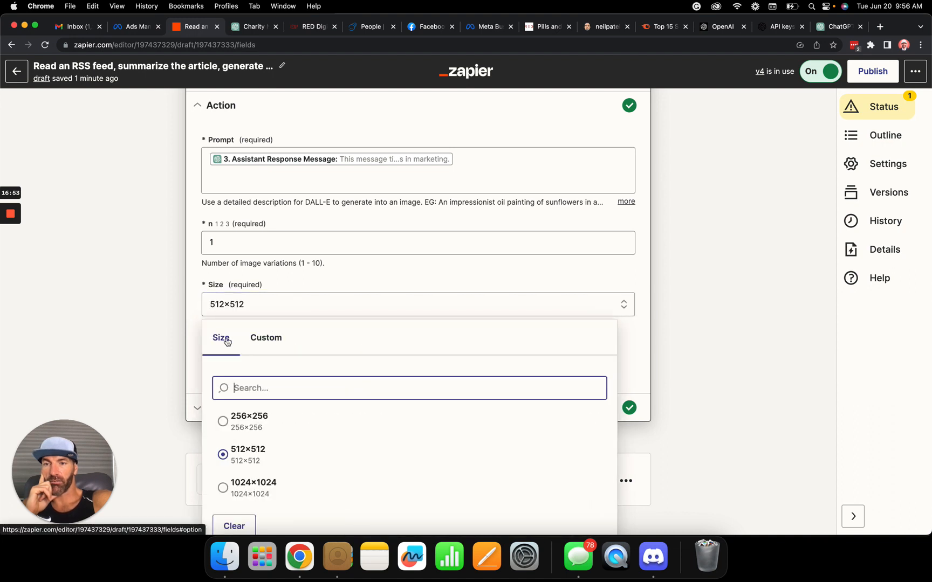
click(170, 330)
Continue to the Generate Image step's test and retest the action with the updated prompt
scroll(169, 330, down, 1)
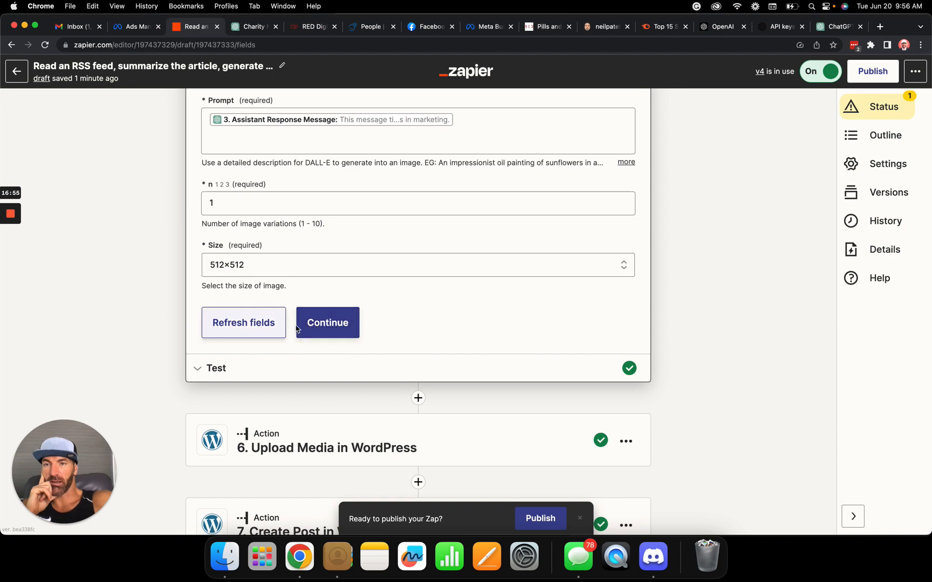
click(326, 324)
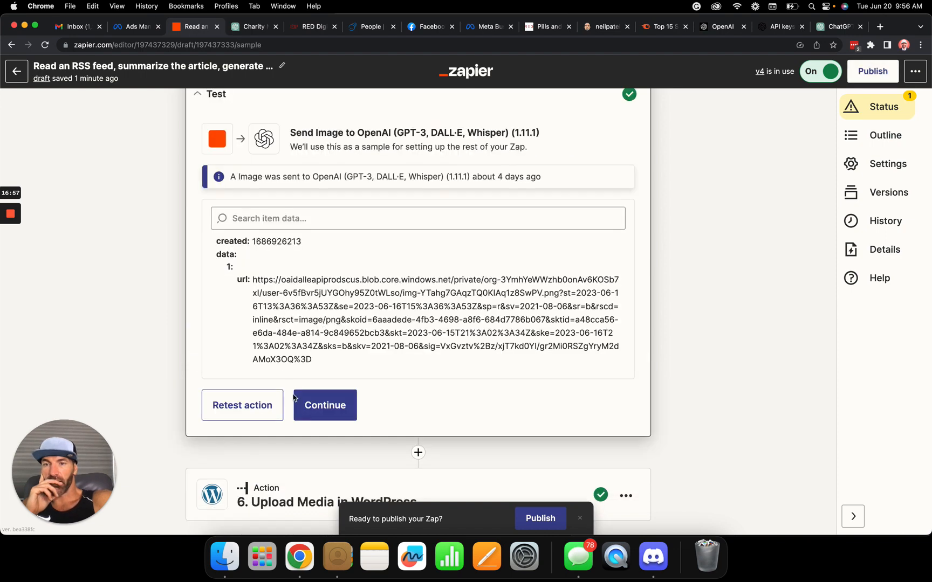
click(274, 403)
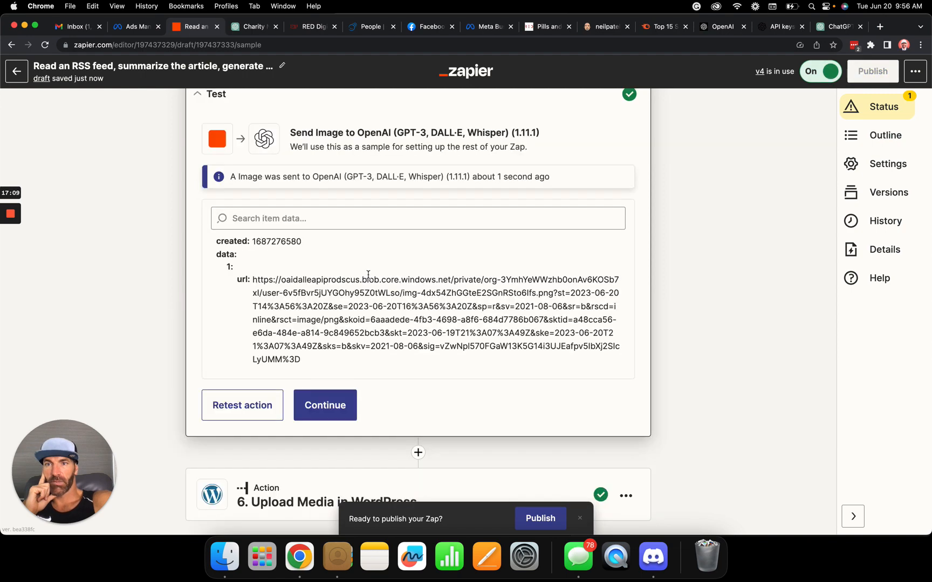
Copy the generated image's URL from the test result and open it in a new browser tab
drag(316, 362, 257, 277)
key(super+c)
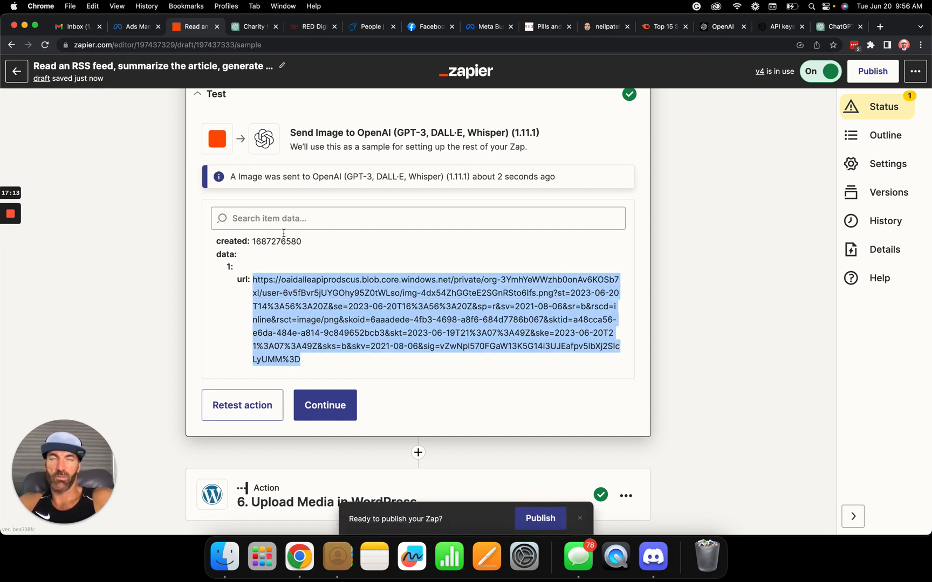
click(880, 27)
key(super+v)
key(Return)
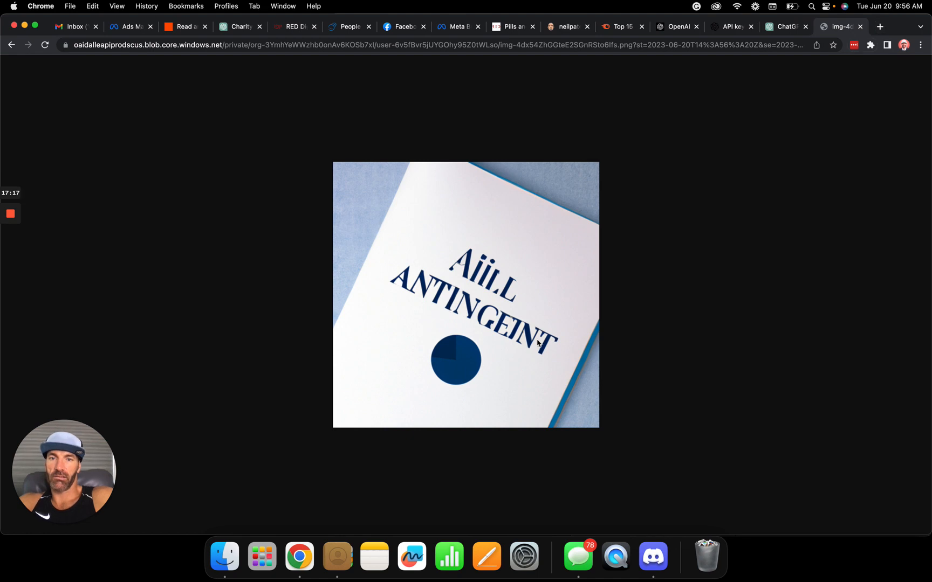
Return to the Zap and proceed to the Upload Media action settings, keeping the Upload Media event and WordPress REDAI account
click(786, 31)
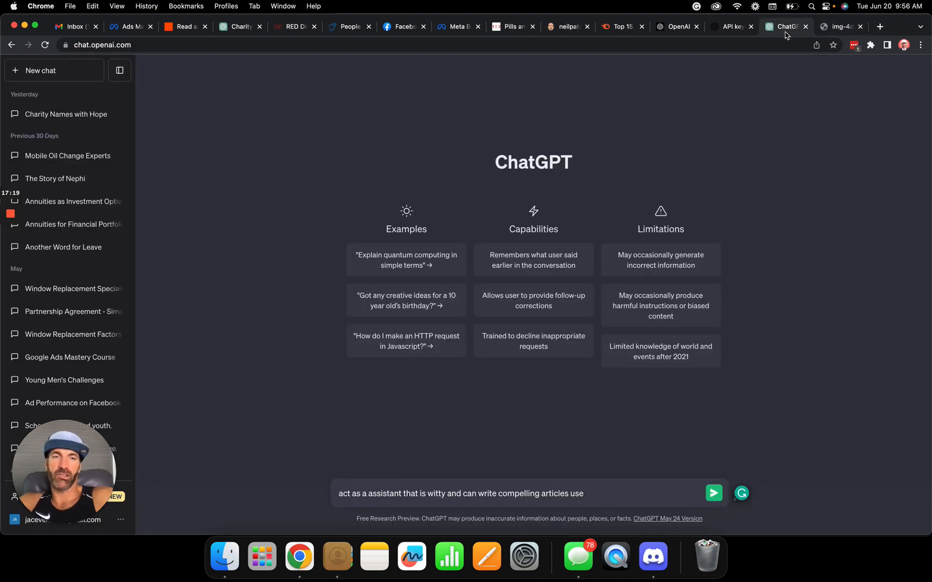
click(193, 30)
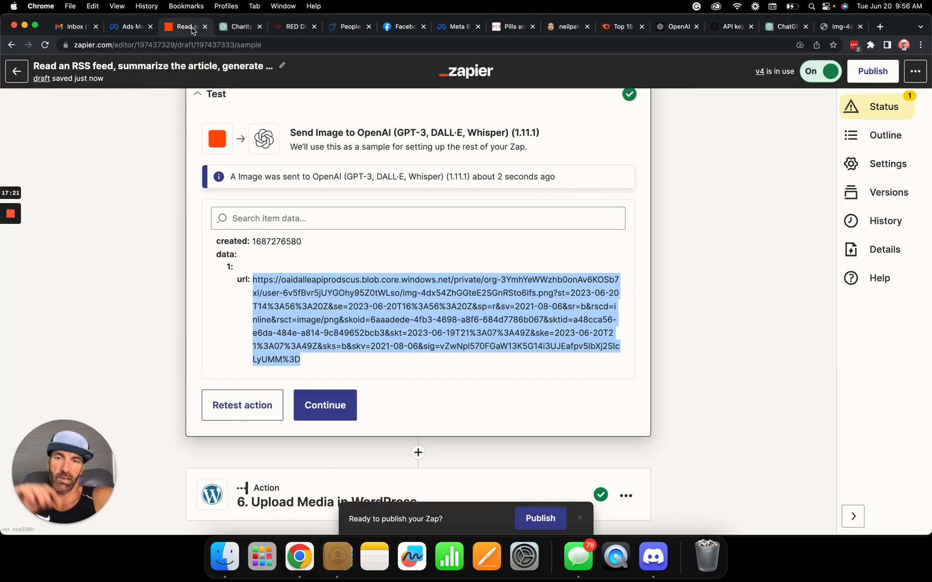
click(334, 403)
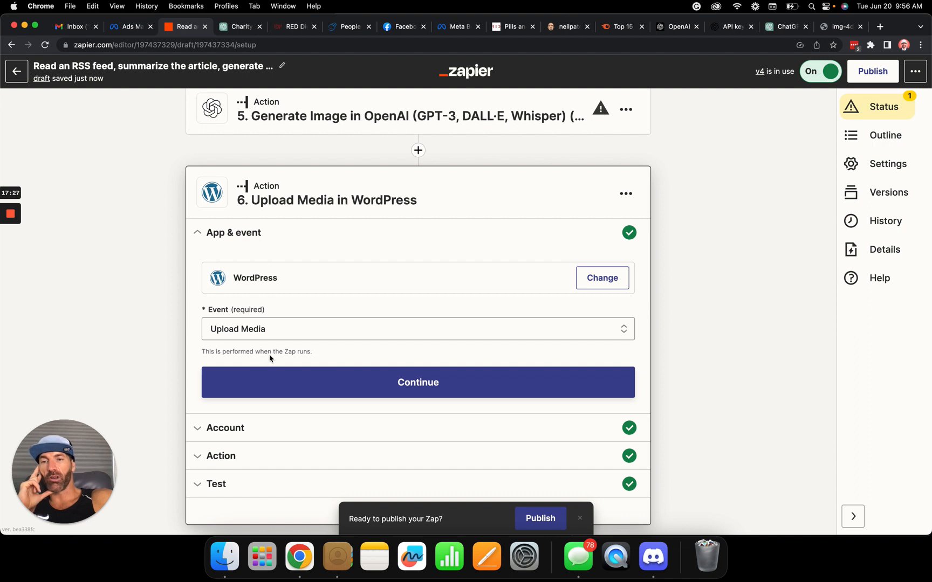
click(411, 384)
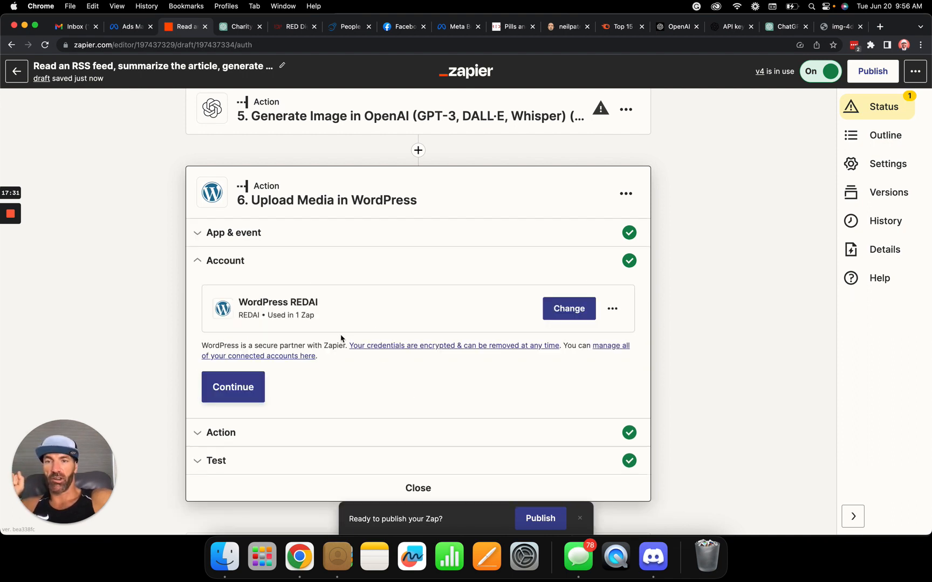
click(244, 379)
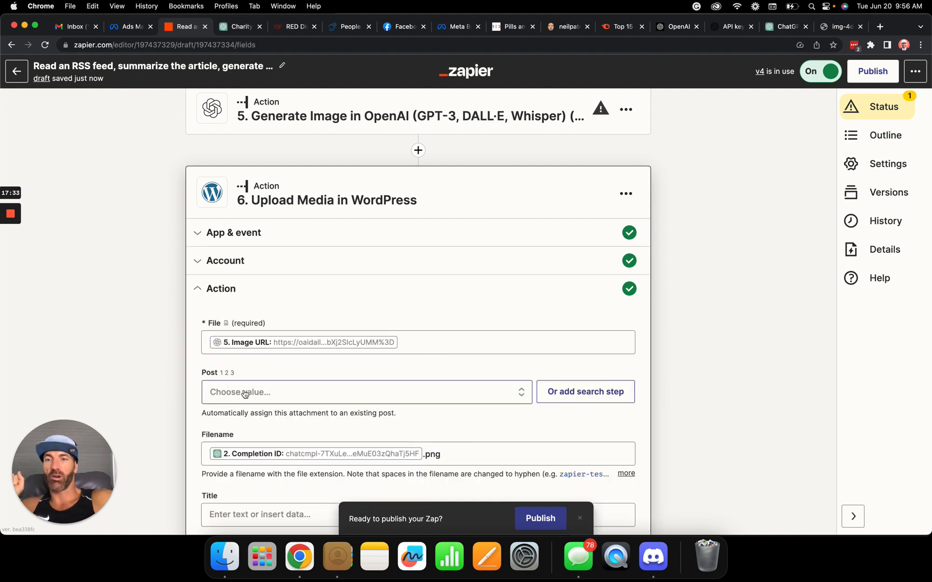
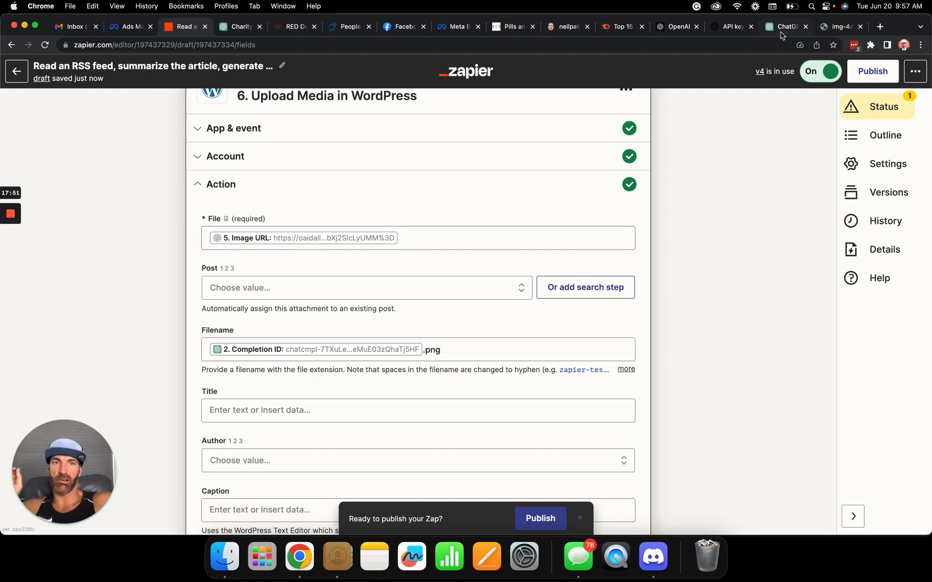
Open the marketingbyred.com WordPress dashboard and find the Zapier for WordPress plugin among the installed plugins
click(506, 28)
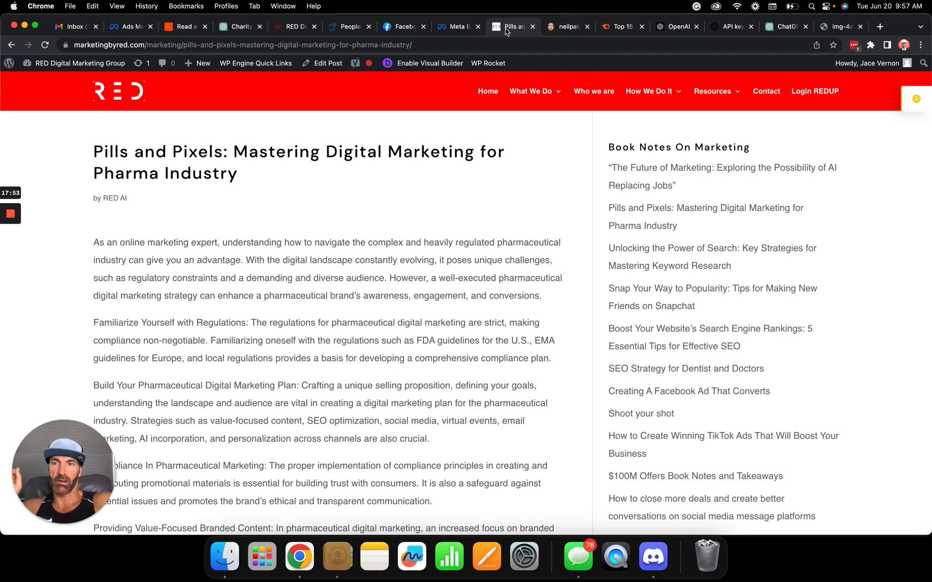
mouse_move(52, 65)
click(41, 82)
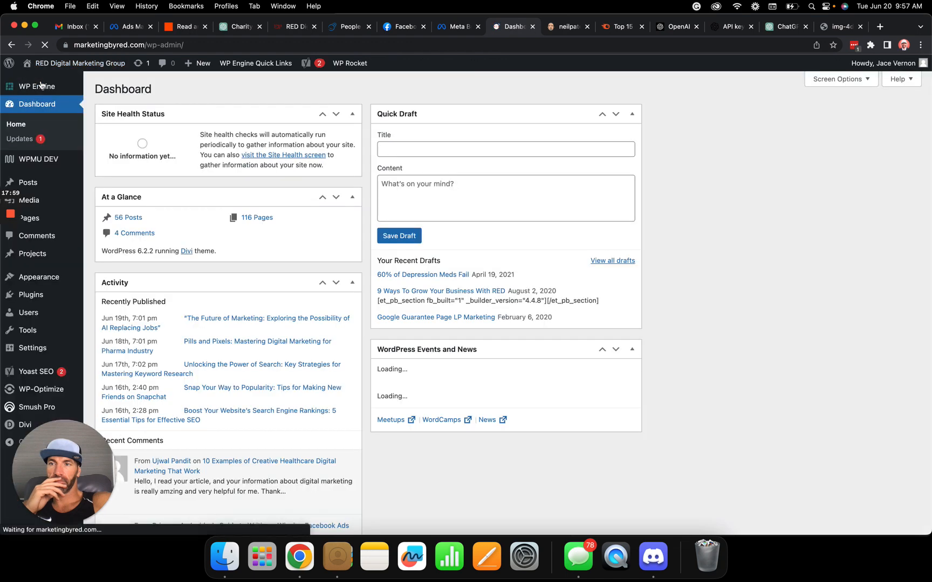
click(36, 296)
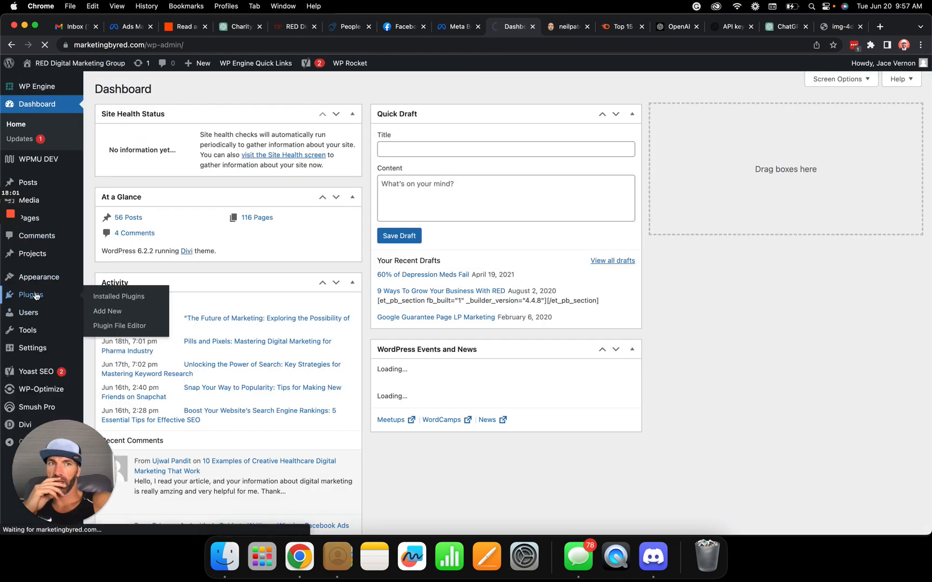
click(111, 299)
scroll(208, 306, down, 3)
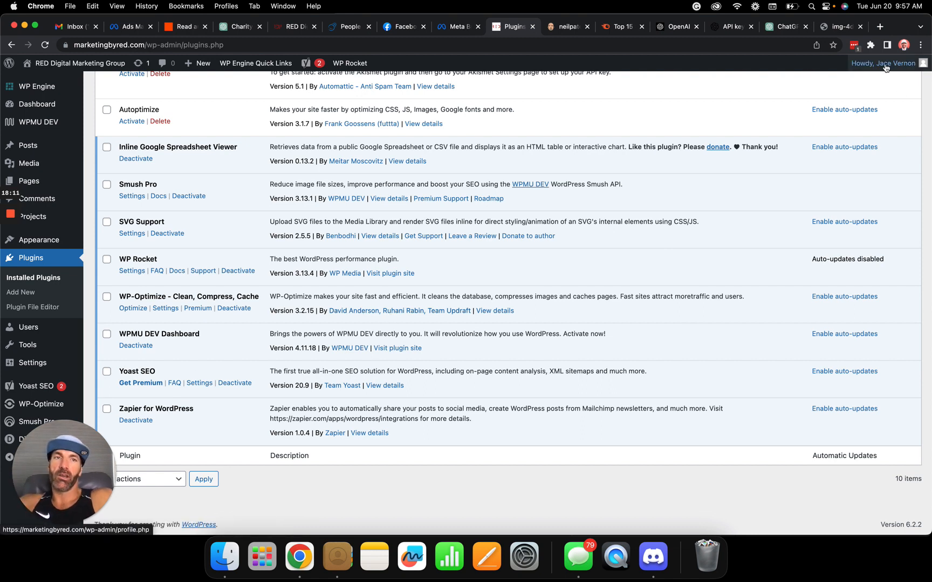
Highlight the website's base address without the admin path and load the marketingbyred.com home page
drag(147, 45, 59, 50)
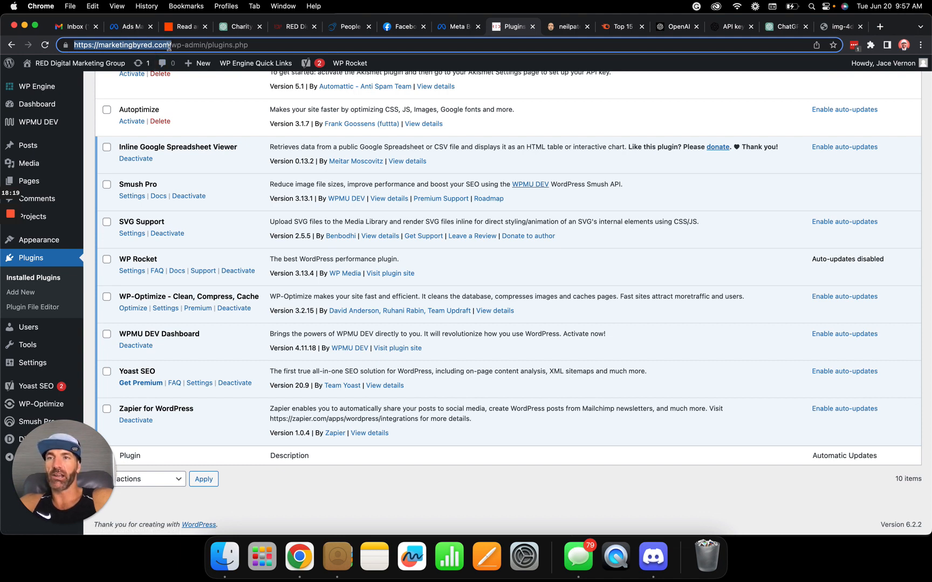
drag(170, 45, 69, 45)
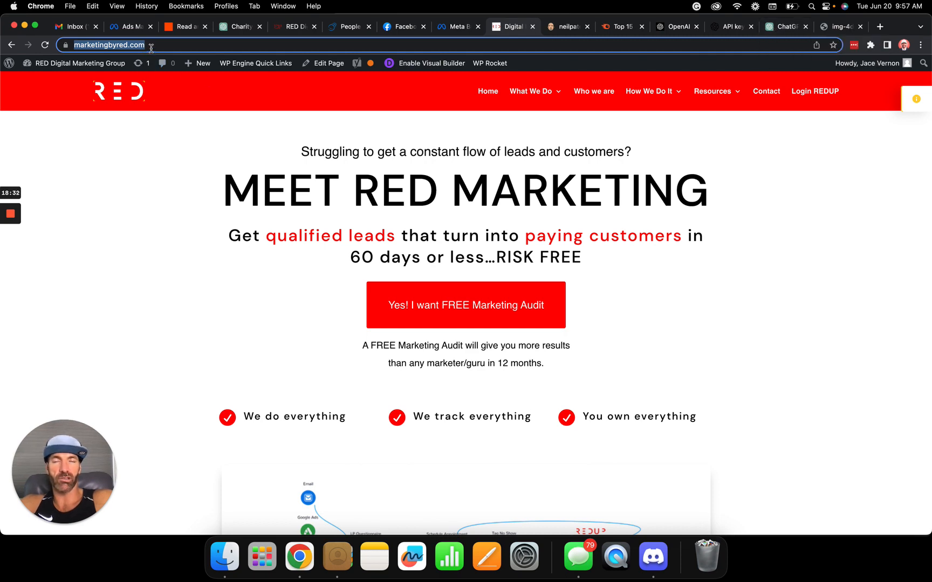
click(678, 28)
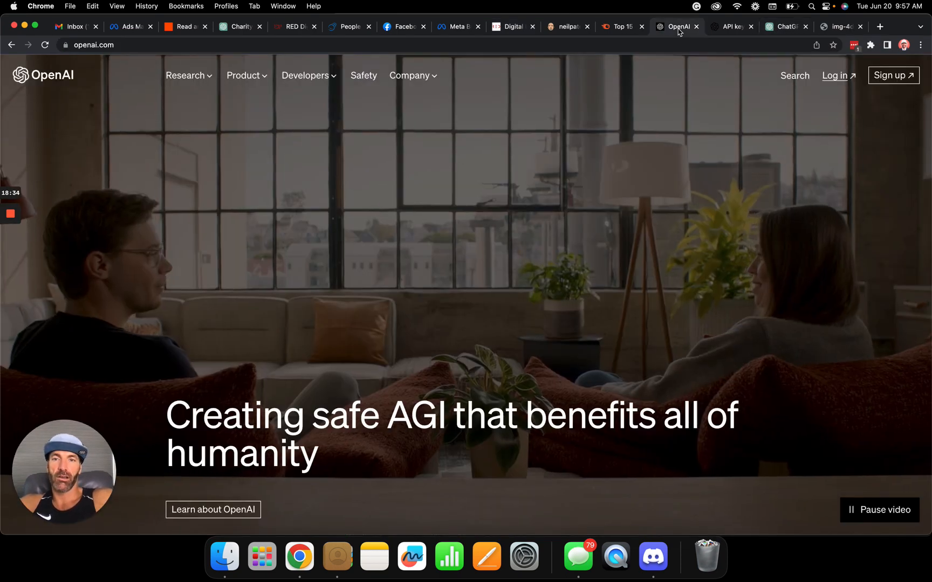
Return to the Zap's Upload Media settings and check the File field's insertable data from the Generate Image step
click(181, 28)
scroll(313, 323, down, 2)
scroll(307, 292, up, 2)
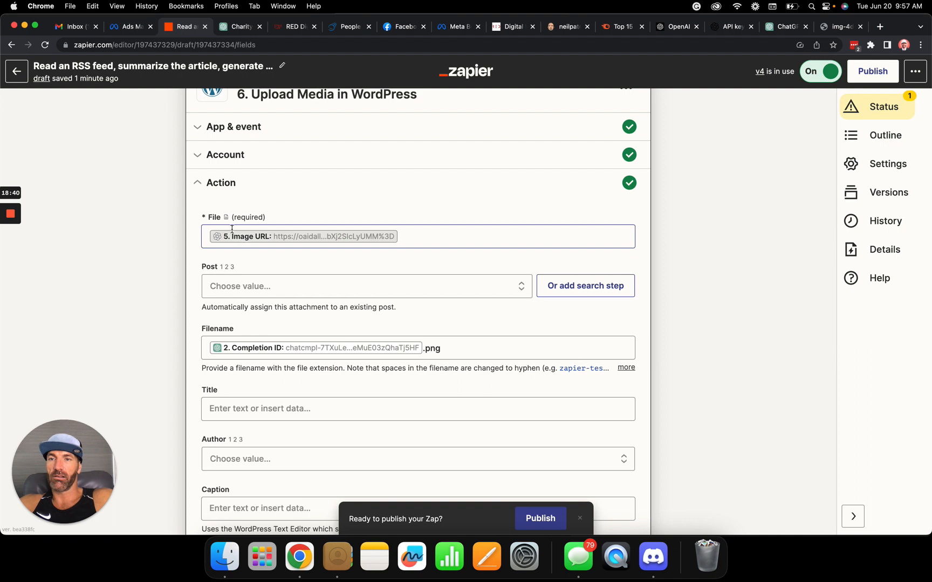
scroll(233, 233, up, 3)
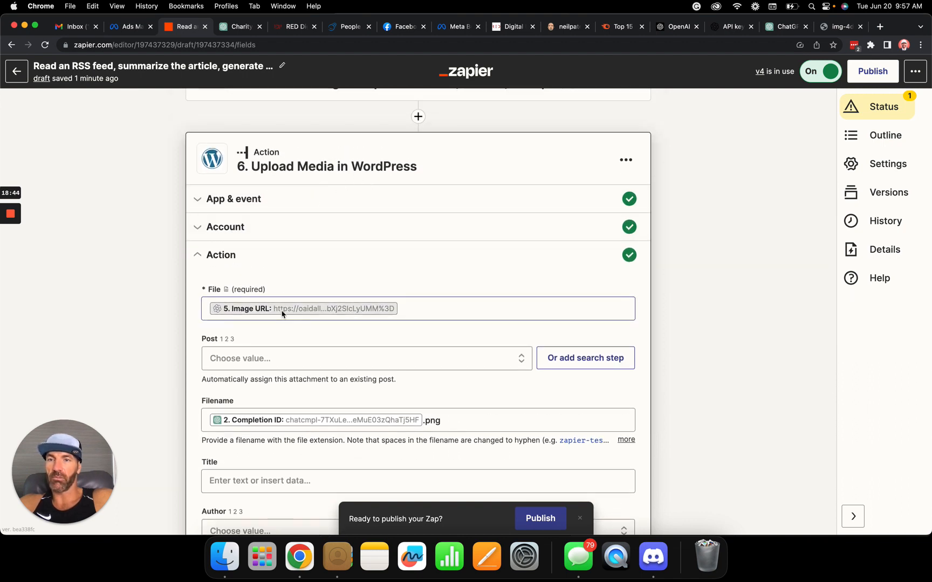
scroll(282, 315, down, 2)
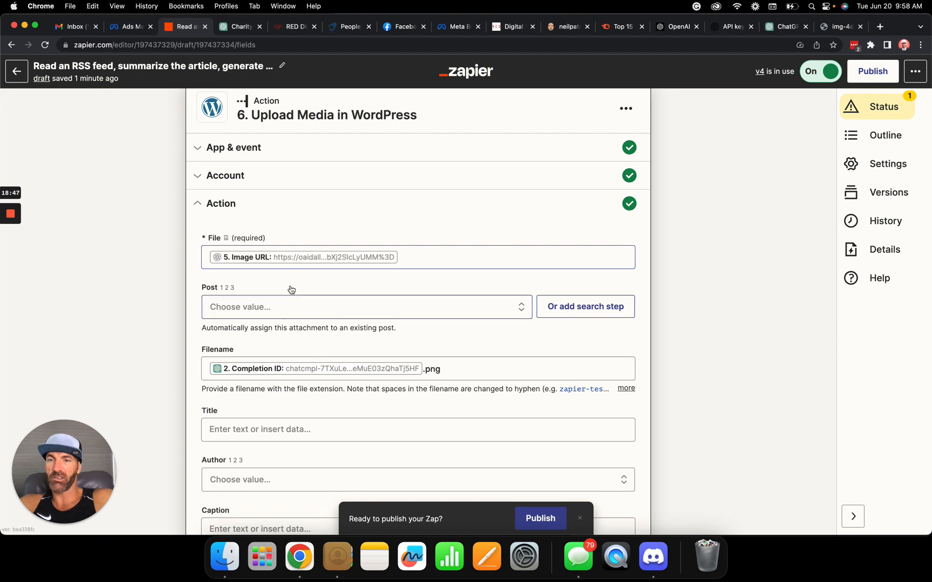
click(462, 258)
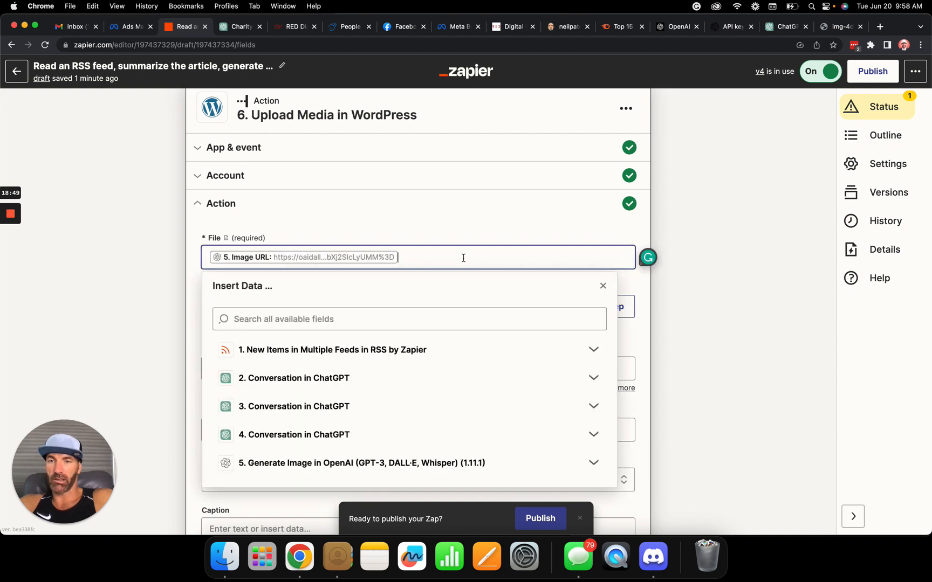
scroll(382, 381, down, 1)
scroll(383, 382, down, 2)
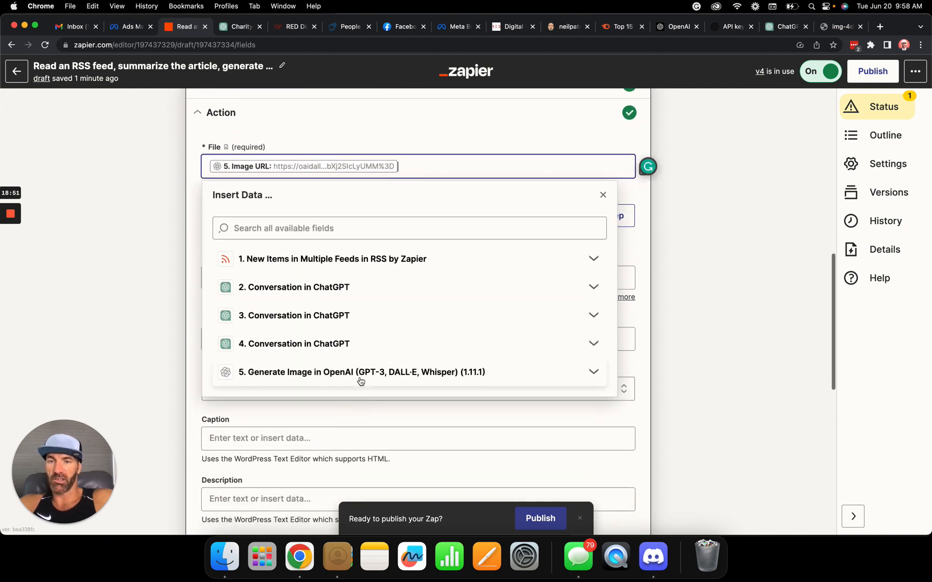
click(595, 373)
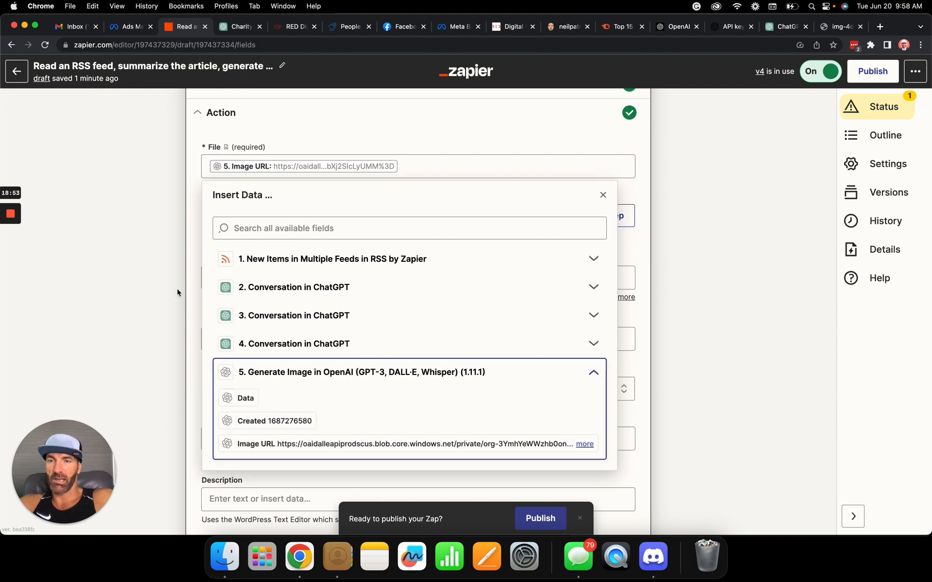
click(151, 293)
Review the Upload Media step's Filename with its .png extension and the Alt Text mapping
scroll(151, 295, down, 2)
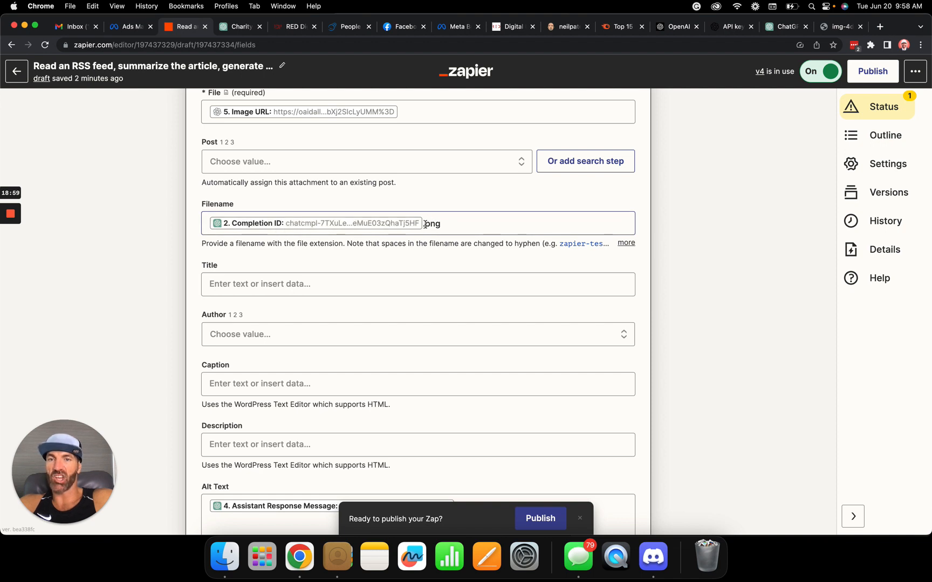
click(445, 225)
drag(445, 224, 427, 224)
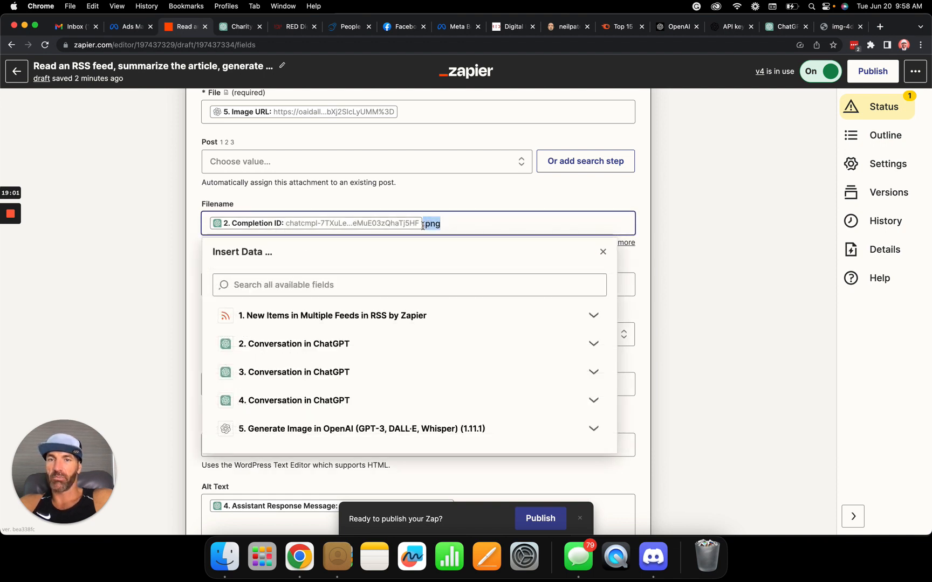
click(132, 257)
scroll(132, 257, down, 5)
scroll(132, 257, down, 2)
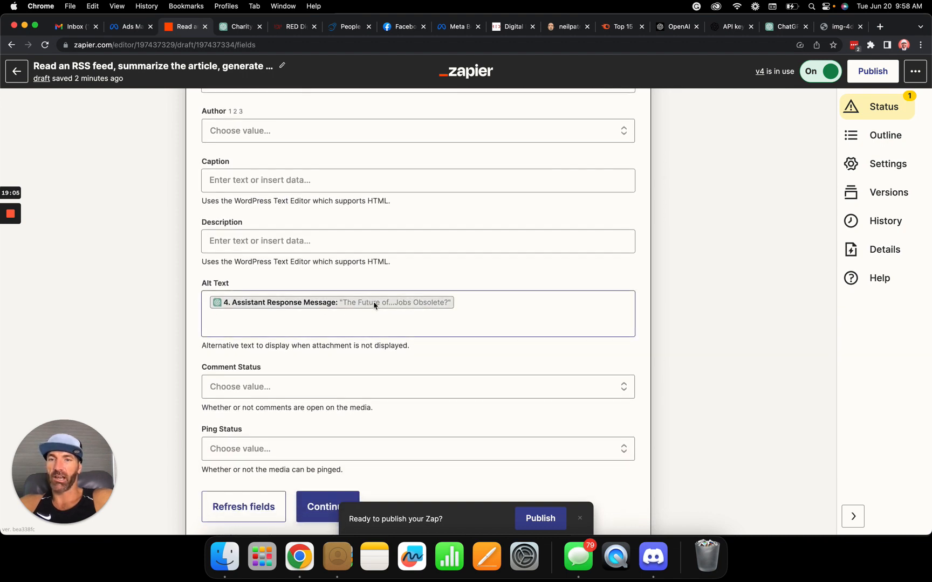
scroll(377, 305, down, 5)
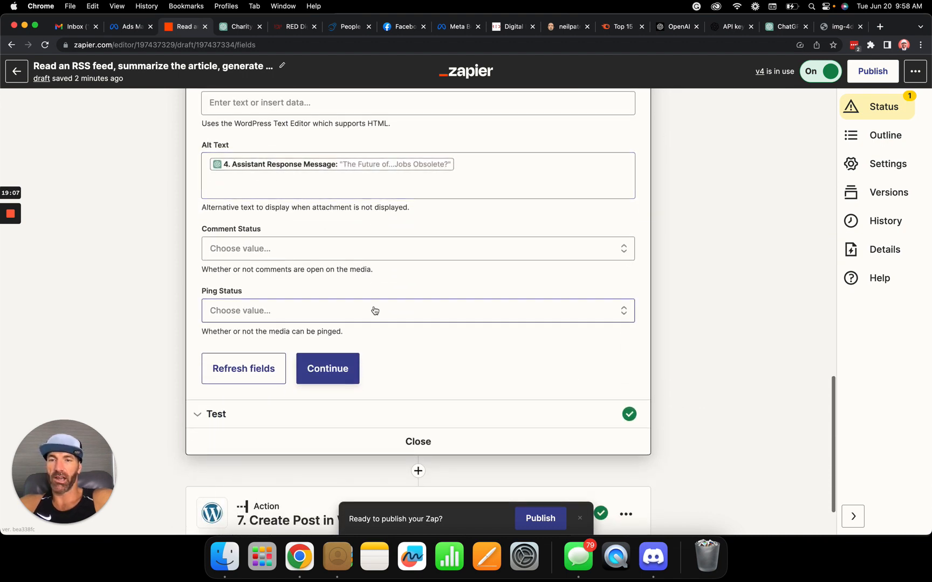
Continue to the Upload Media step's test and retest the WordPress upload
click(298, 368)
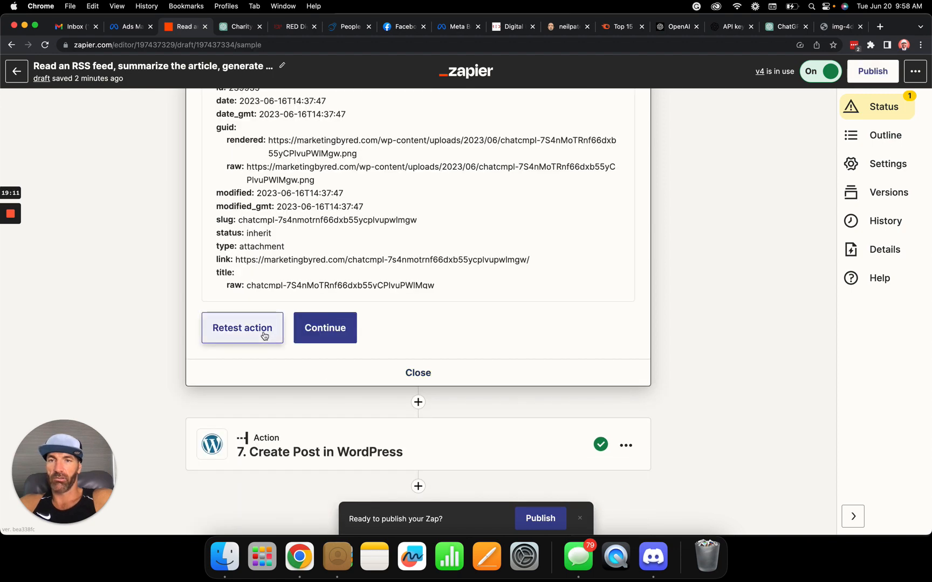
click(264, 334)
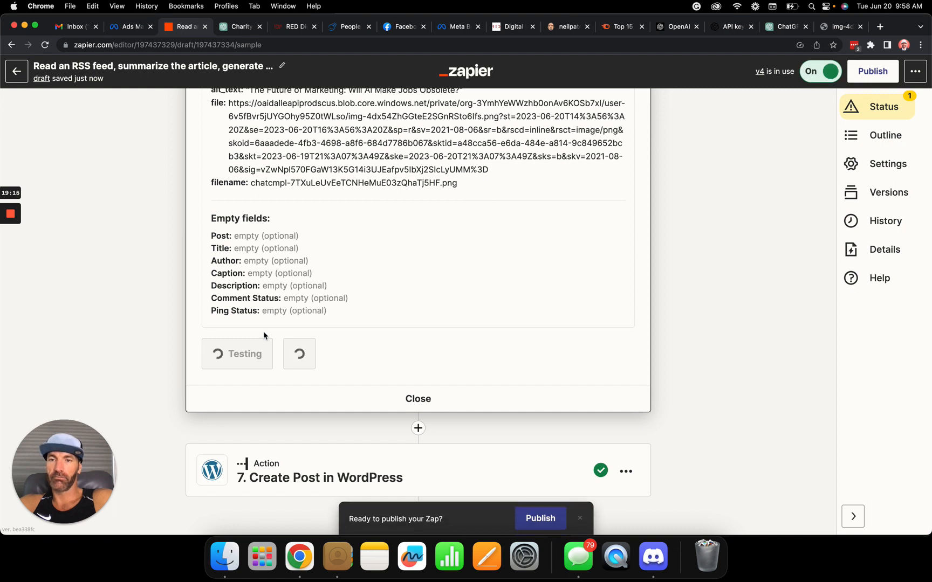
scroll(264, 335, down, 1)
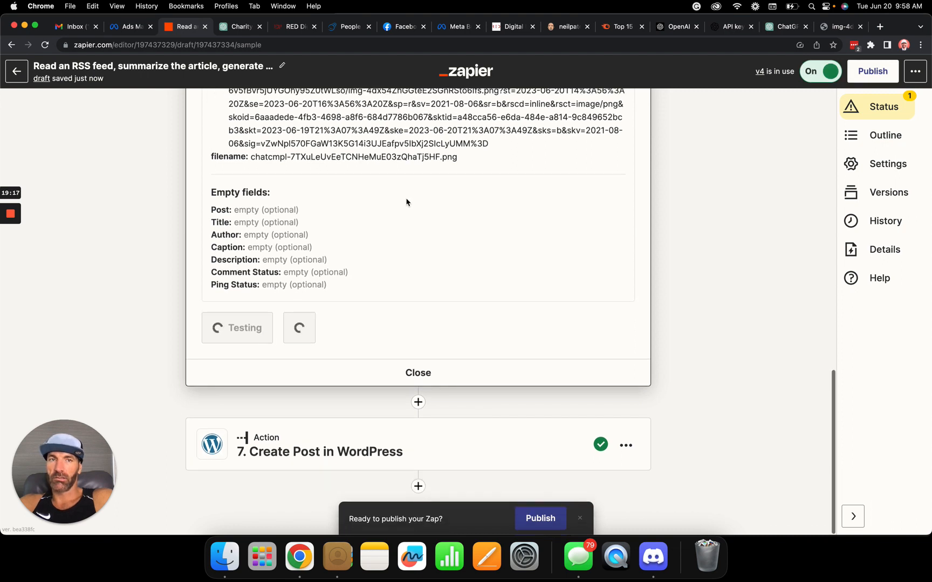
Open the marketingbyred.com WordPress dashboard and check the Media Library for the uploaded image
click(510, 27)
mouse_move(75, 63)
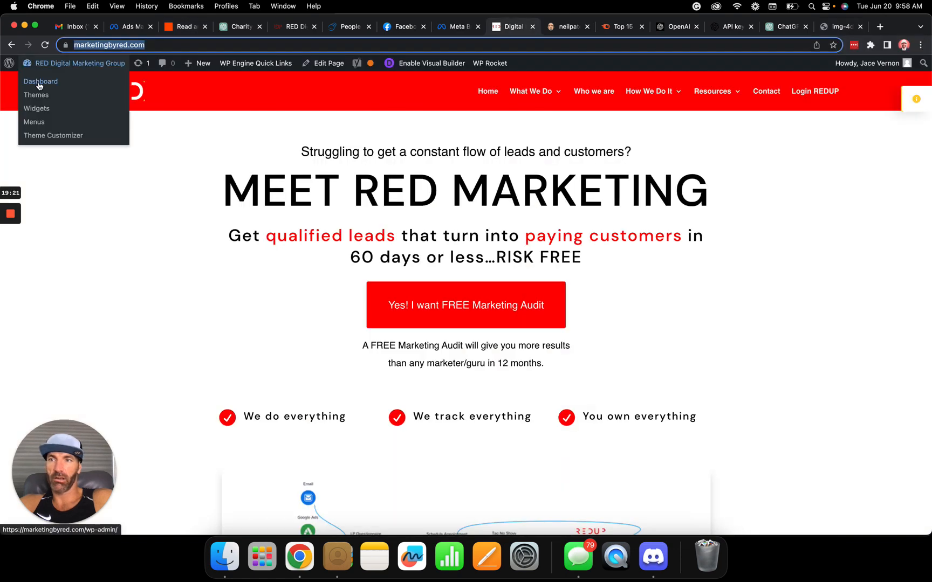
click(39, 83)
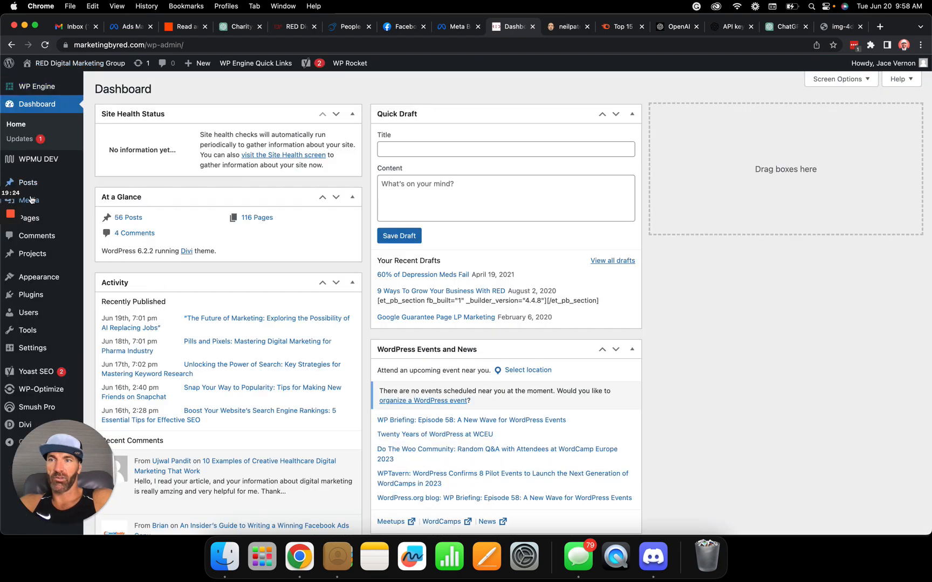
click(31, 200)
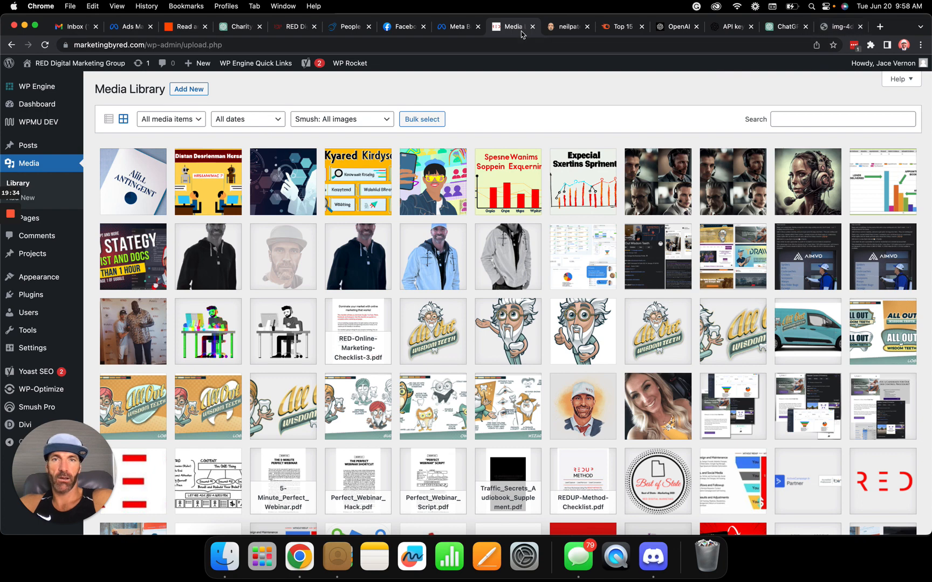
Return to the Zap and continue from the Upload Media test through to the Create Post step's action settings
click(186, 27)
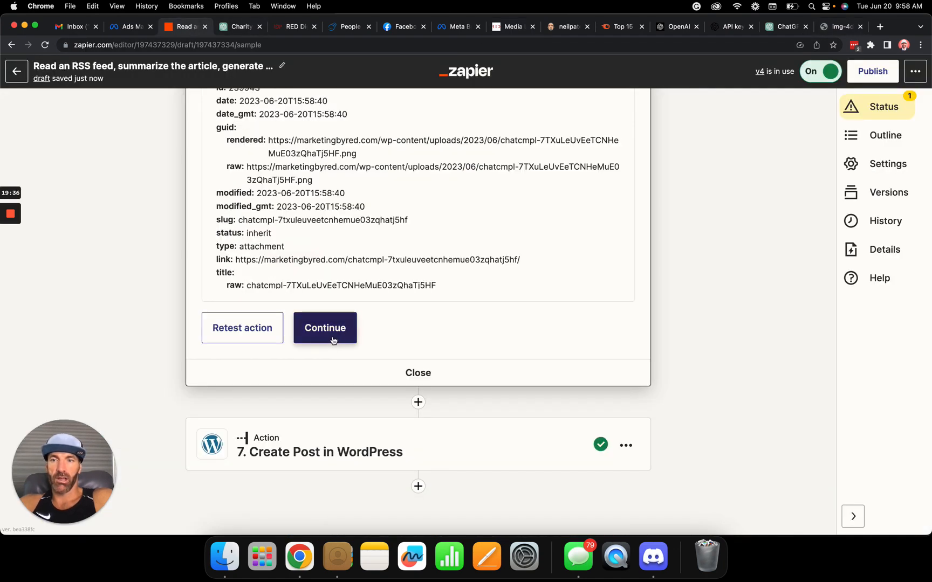
click(331, 338)
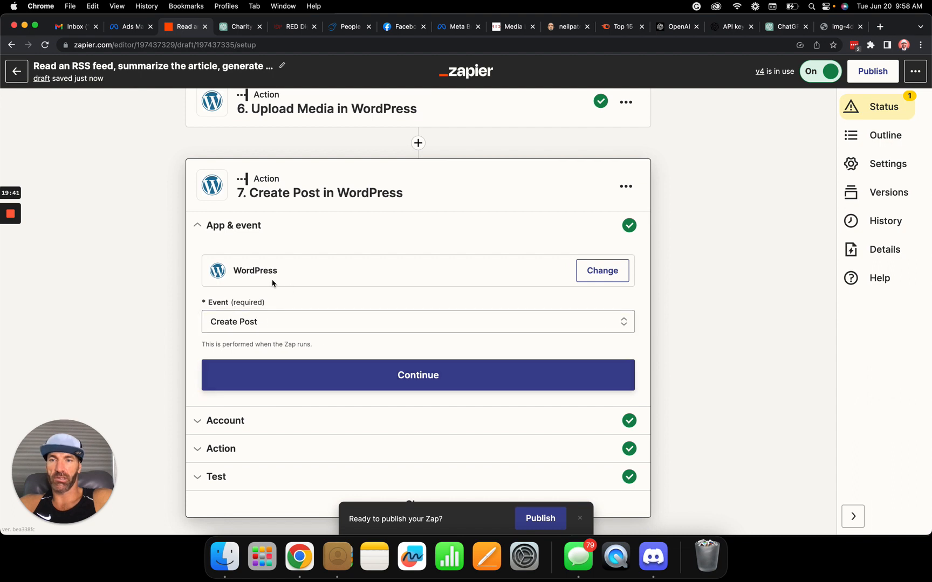
click(402, 378)
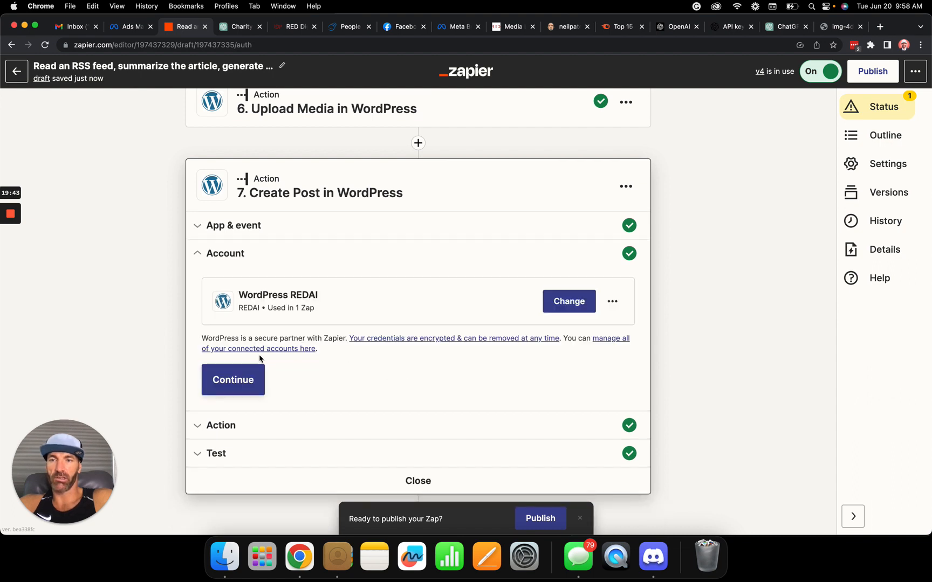
click(236, 378)
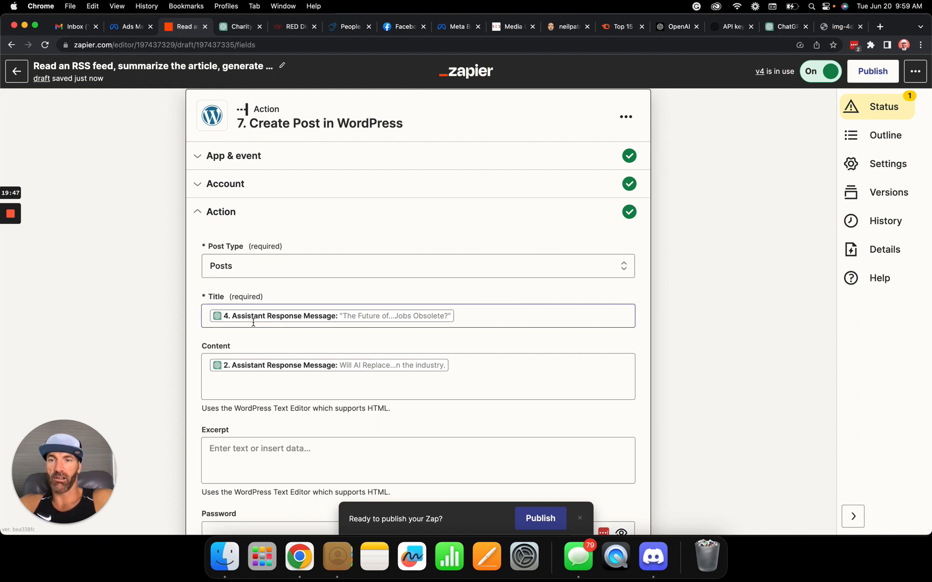
Check the Create Post Title field's insertable data for the Assistant Response Message from step 4, Conversation in ChatGPT
click(511, 321)
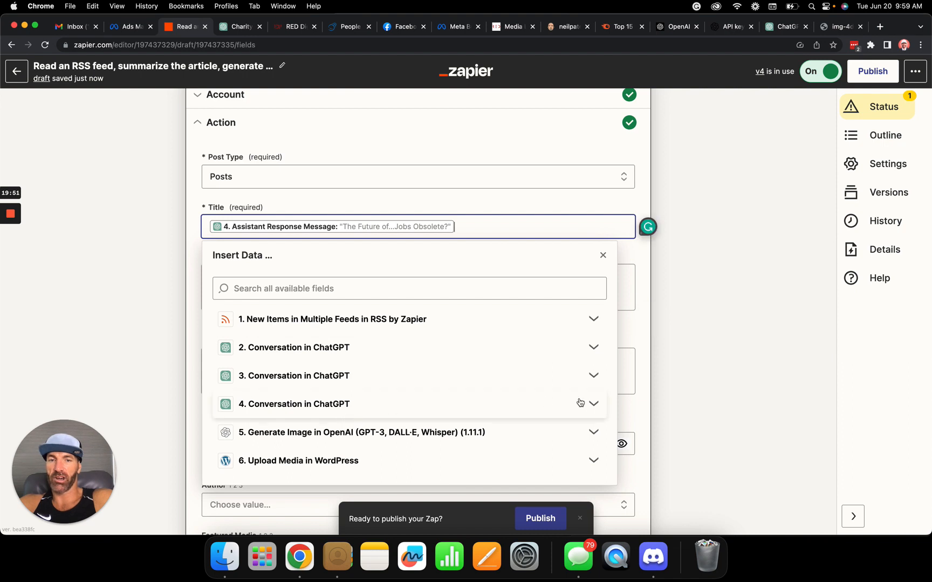
click(594, 404)
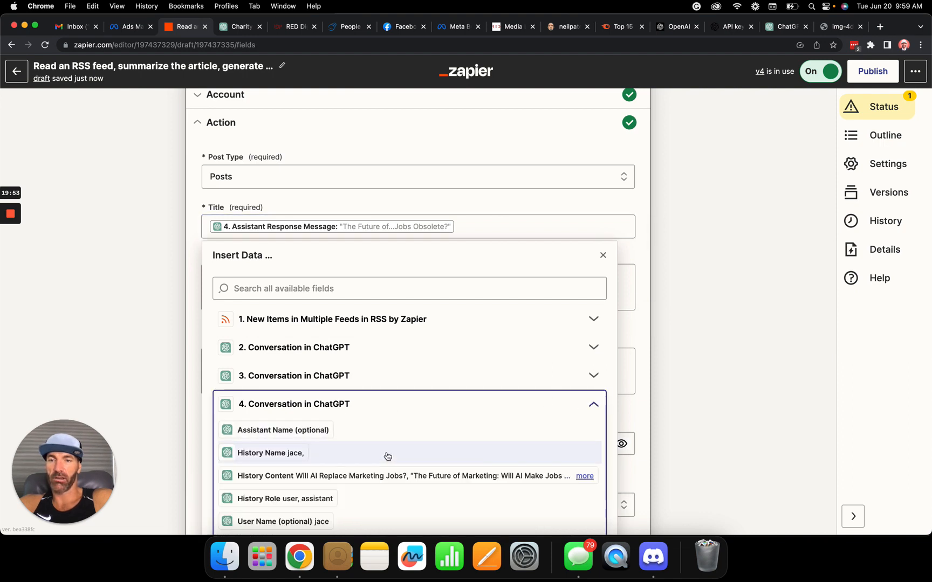
scroll(385, 454, down, 2)
scroll(302, 436, down, 4)
scroll(305, 436, down, 8)
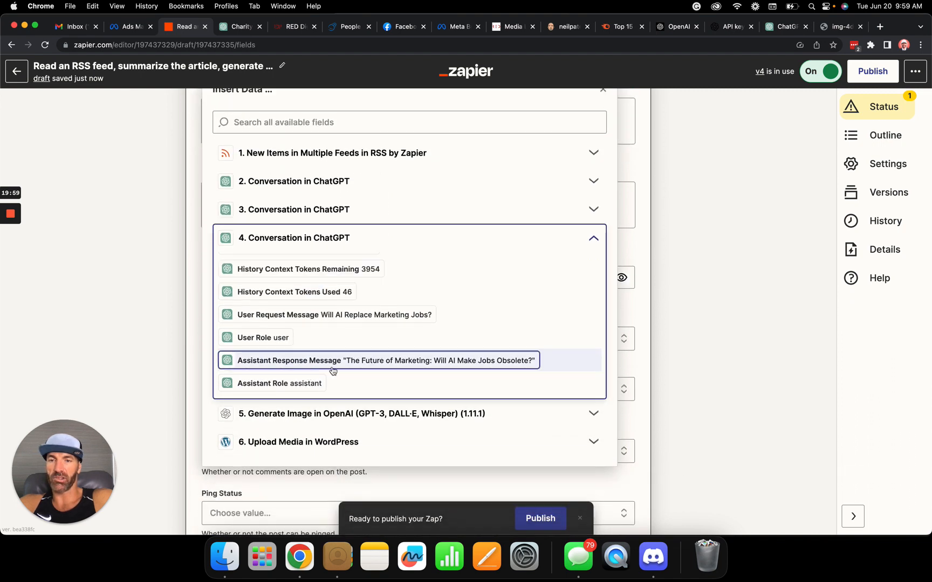
click(172, 359)
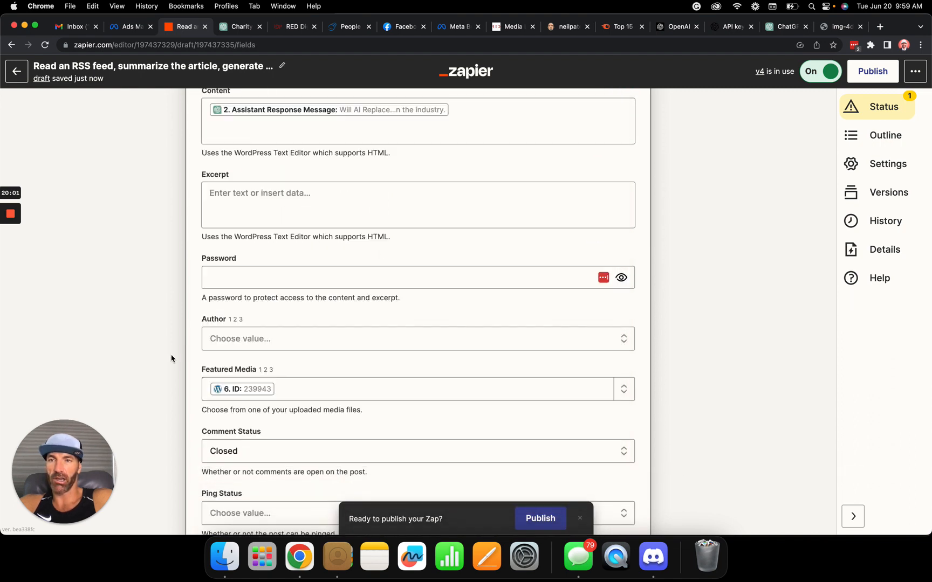
Replace the Content field's mapping with the Assistant Response Message from step 4, Conversation in ChatGPT
click(328, 112)
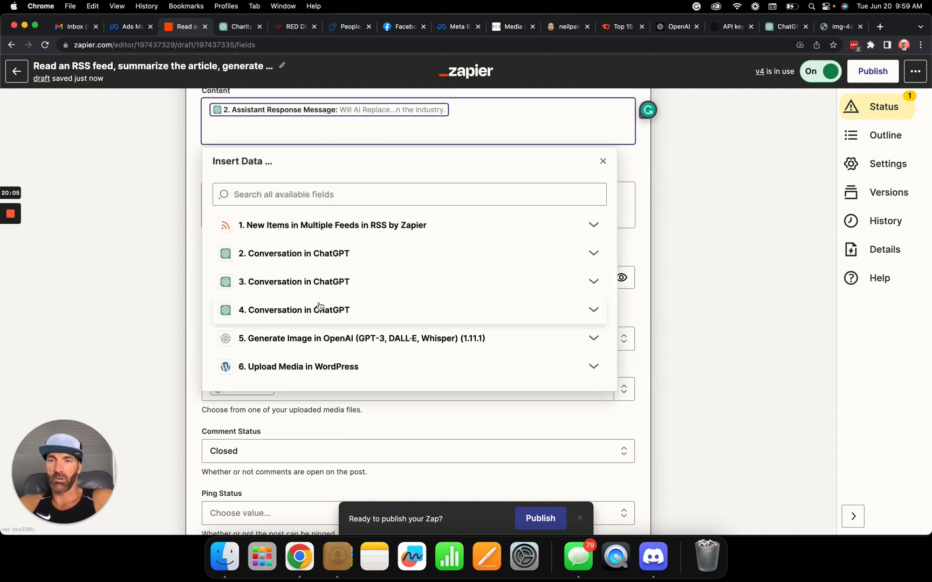
click(494, 309)
scroll(356, 406, down, 5)
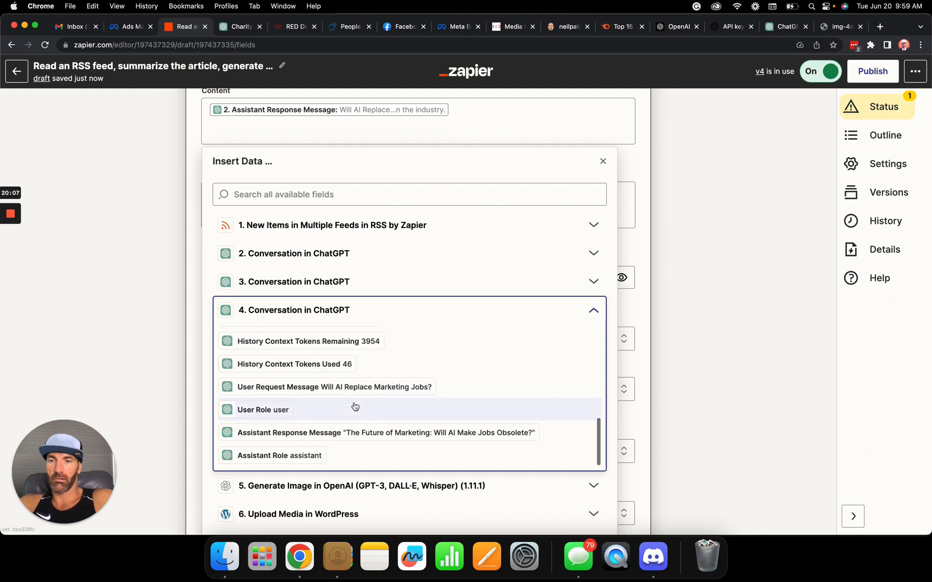
click(356, 435)
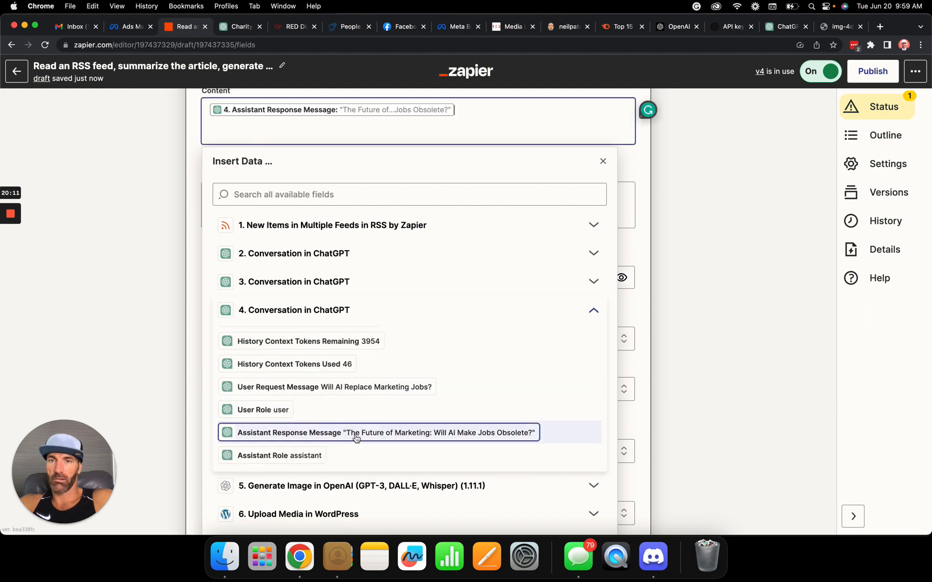
click(194, 168)
Check the Featured Media field's custom data for the ID from step 6, Upload Media in WordPress
scroll(193, 168, down, 3)
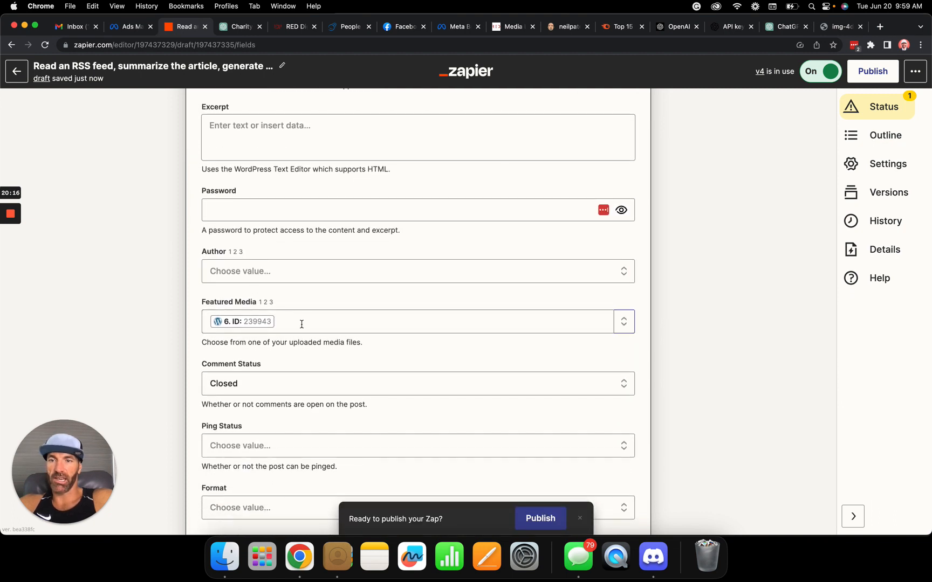
click(301, 324)
scroll(350, 434, down, 5)
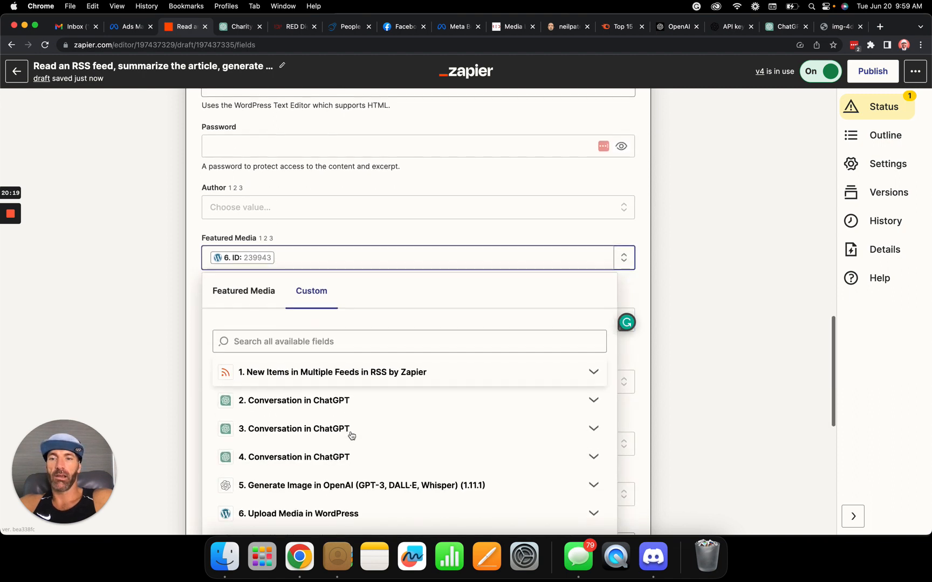
click(352, 453)
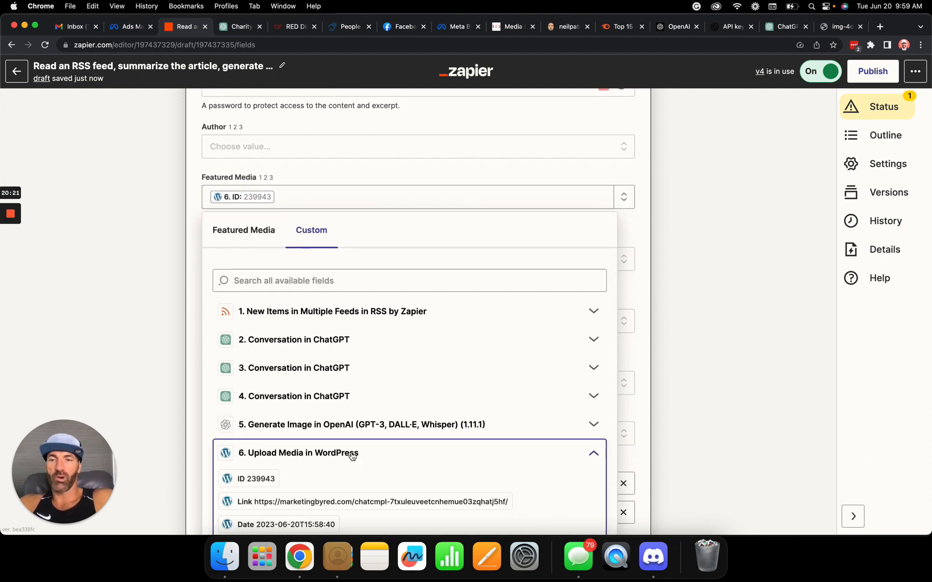
scroll(353, 455, down, 2)
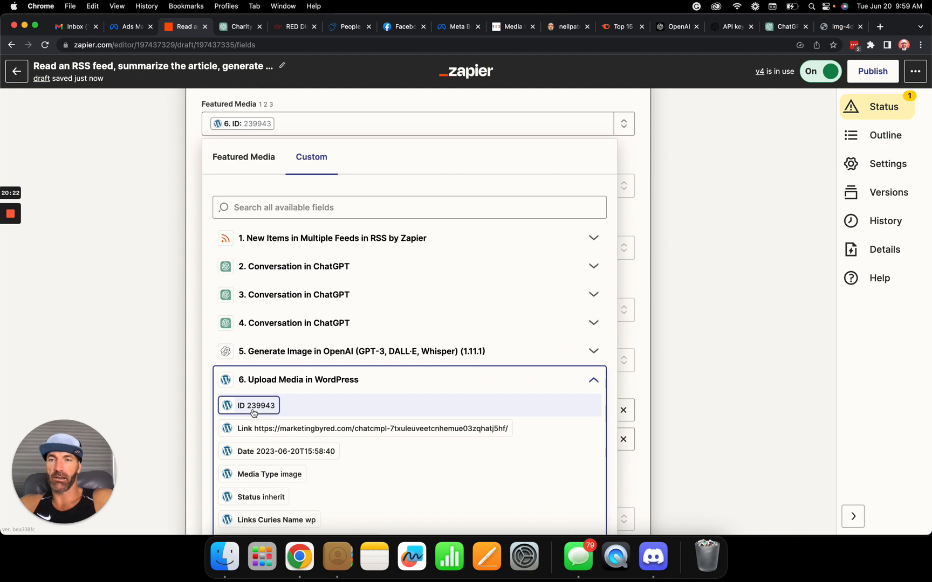
click(192, 153)
Review the post's comment status, categories and publishing status, and continue to the Create Post test
scroll(191, 154, down, 1)
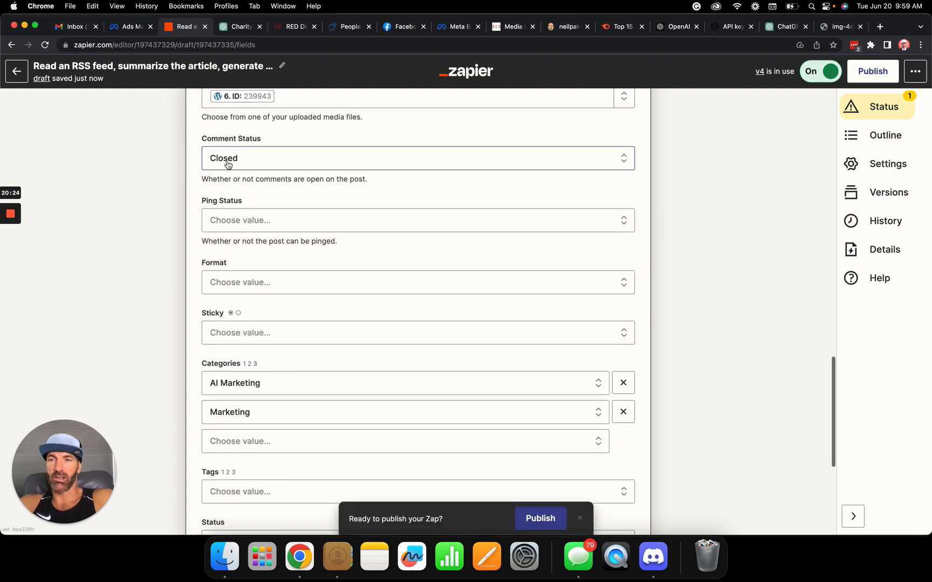
scroll(234, 162, down, 5)
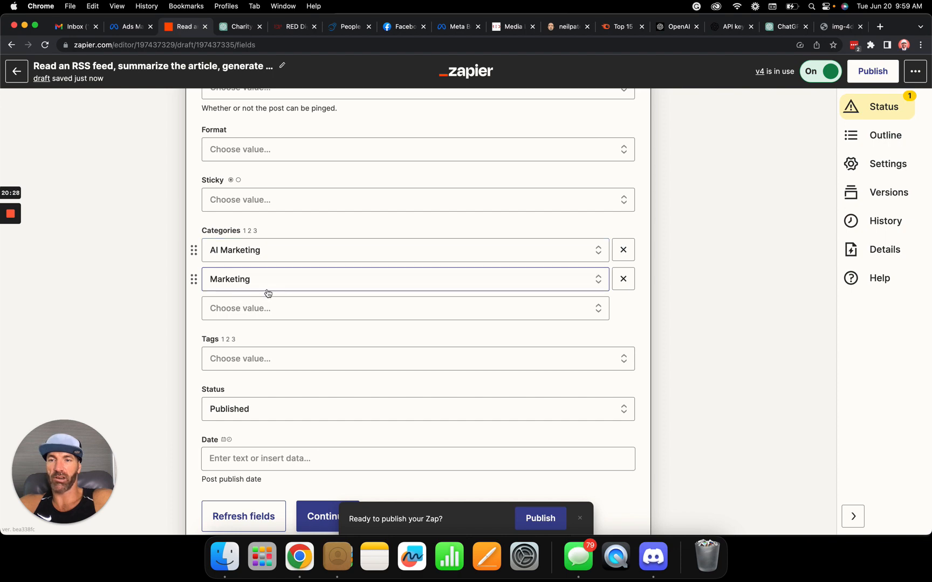
scroll(267, 294, down, 5)
click(322, 385)
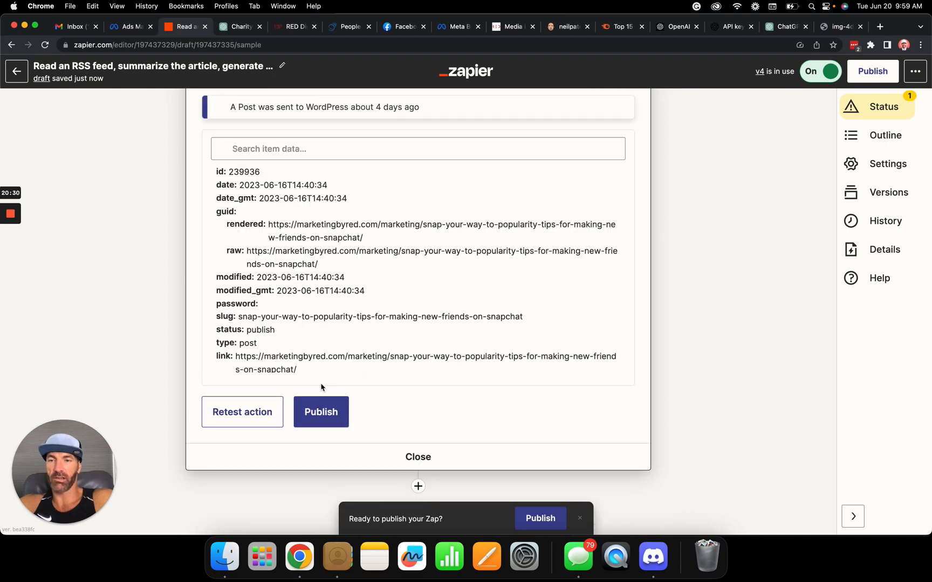
Look through the previous Create Post test data and retest the action to send a new post to WordPress
scroll(314, 264, down, 10)
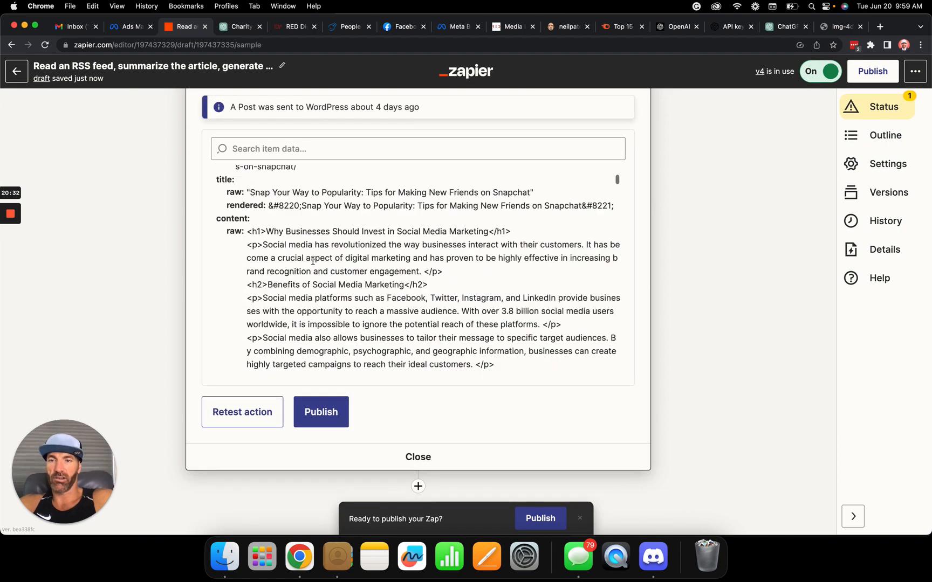
scroll(314, 264, down, 15)
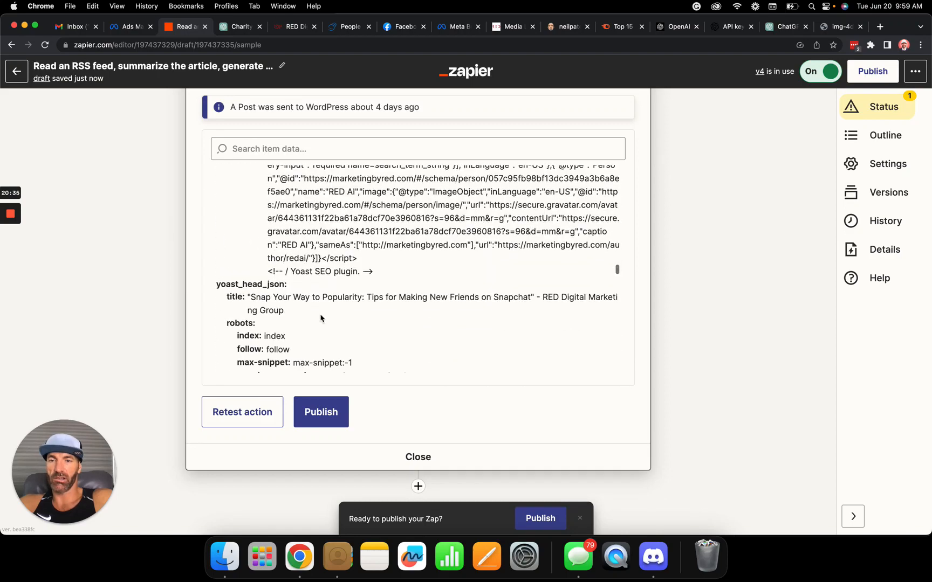
click(329, 414)
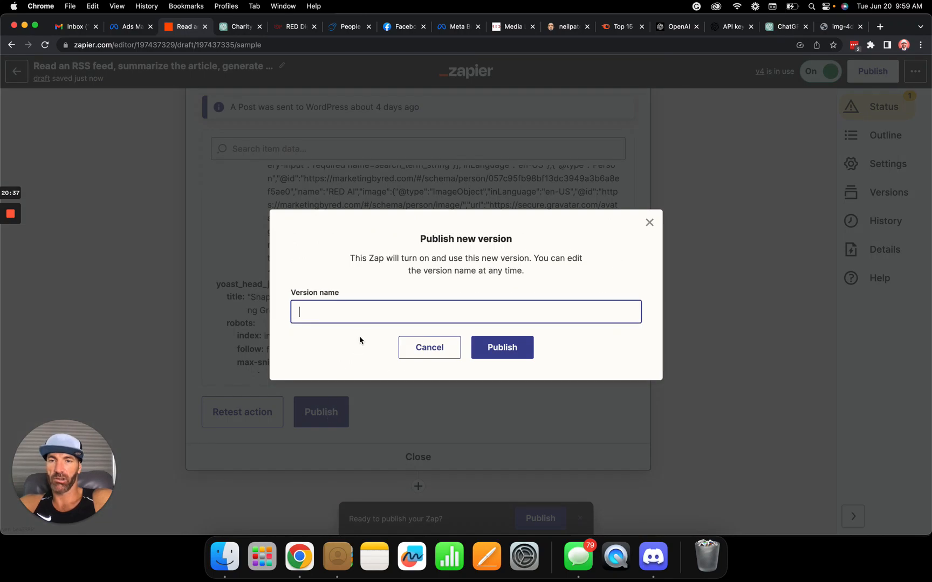
click(425, 350)
click(242, 412)
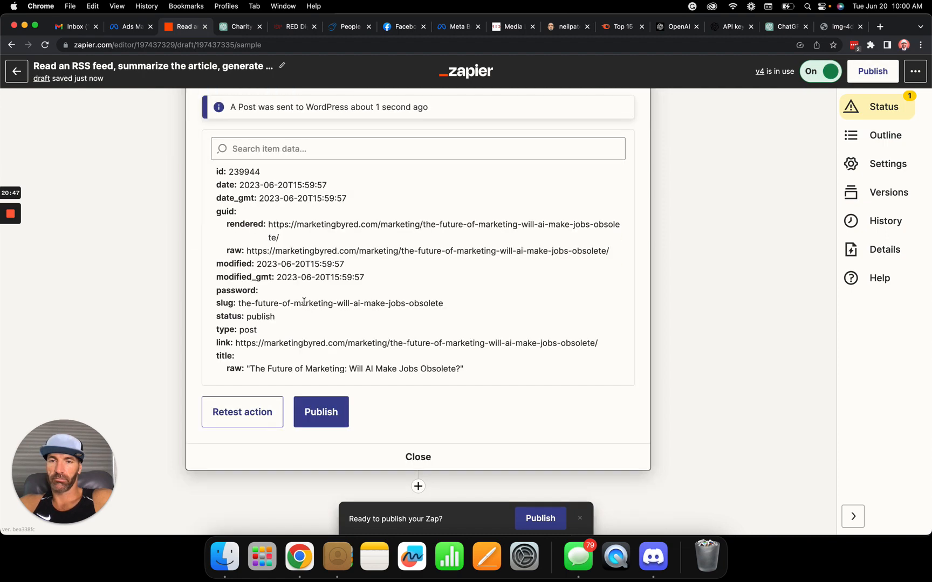
Publish the Zap as a new version named v3
click(325, 419)
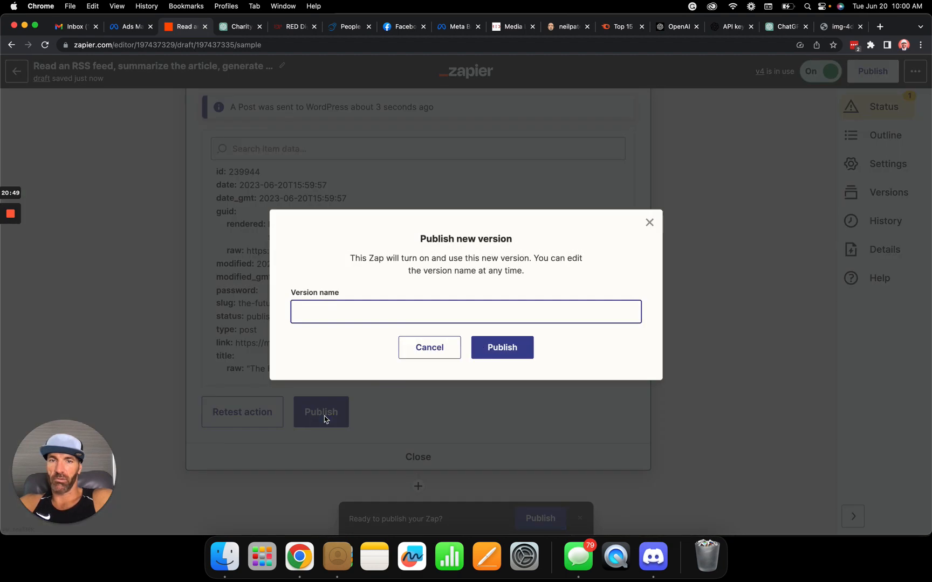
text(v3)
click(497, 351)
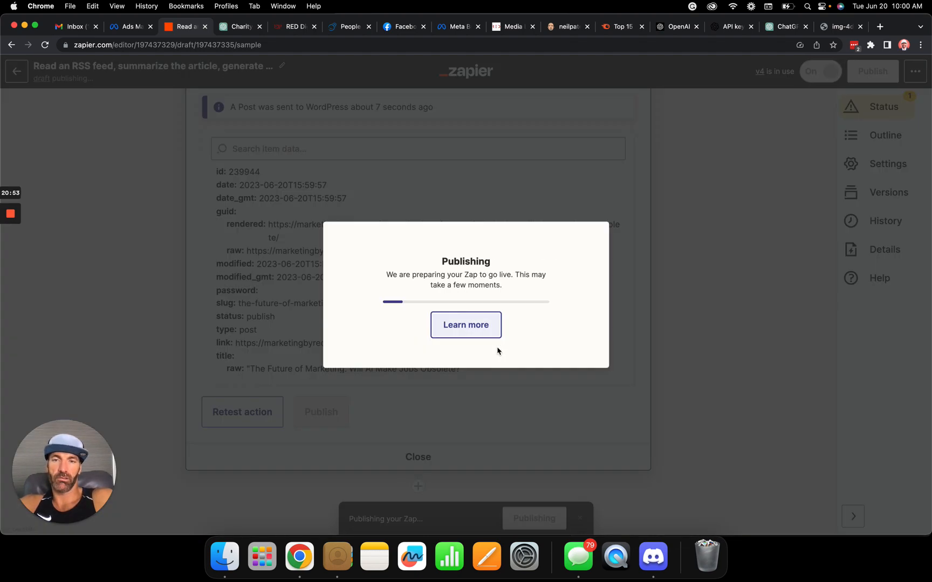
Switch to the WordPress site, visit its front end and load the marketingbyred.com/blog page
click(505, 28)
mouse_move(54, 64)
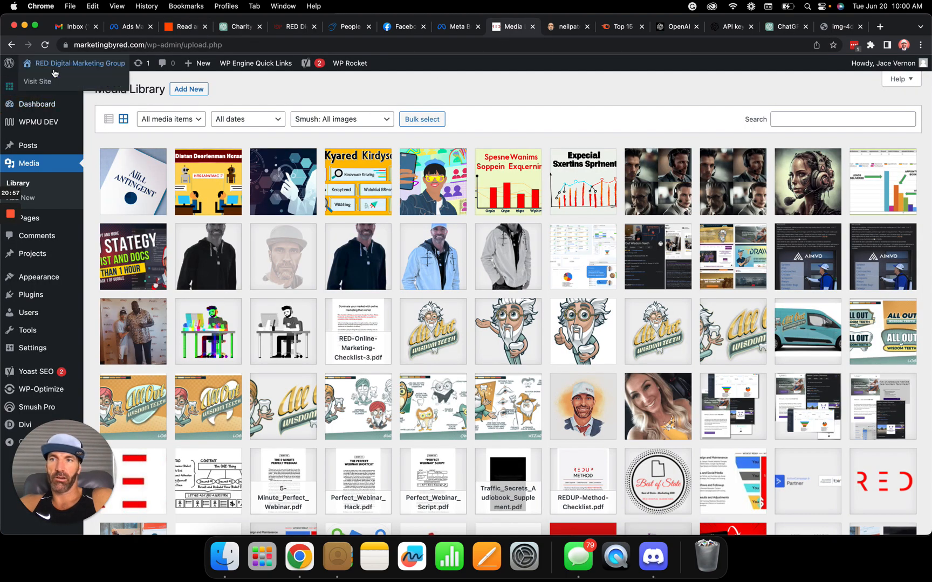
click(46, 81)
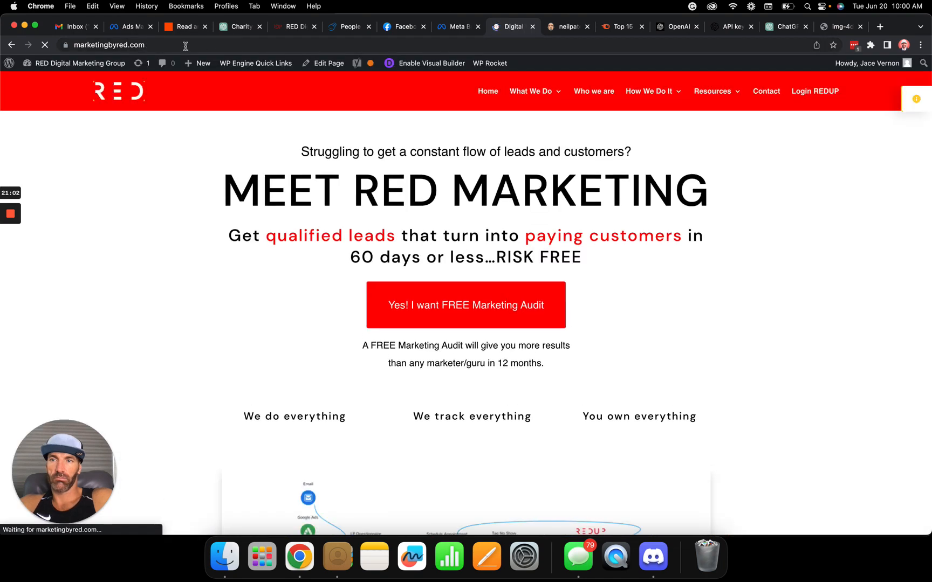
click(205, 46)
text(/b)
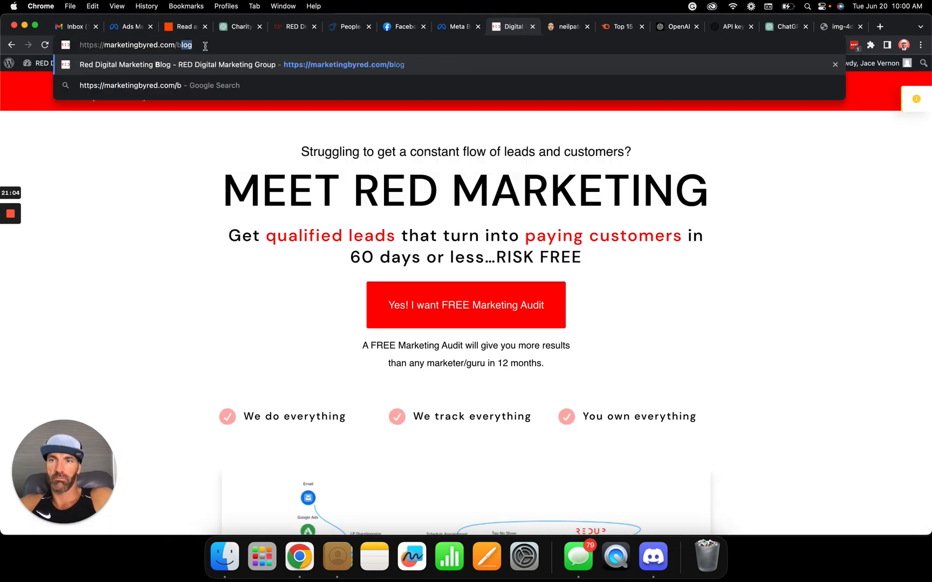
key(Return)
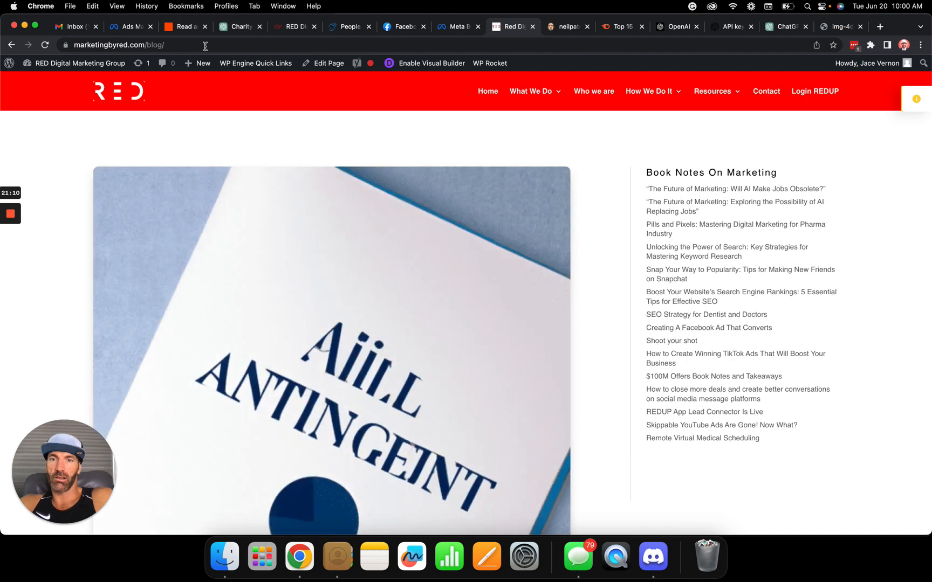
Find the newest blog entry, "The Future of Marketing: Will AI Make Jobs Obsolete?", and open its full post
scroll(581, 317, down, 6)
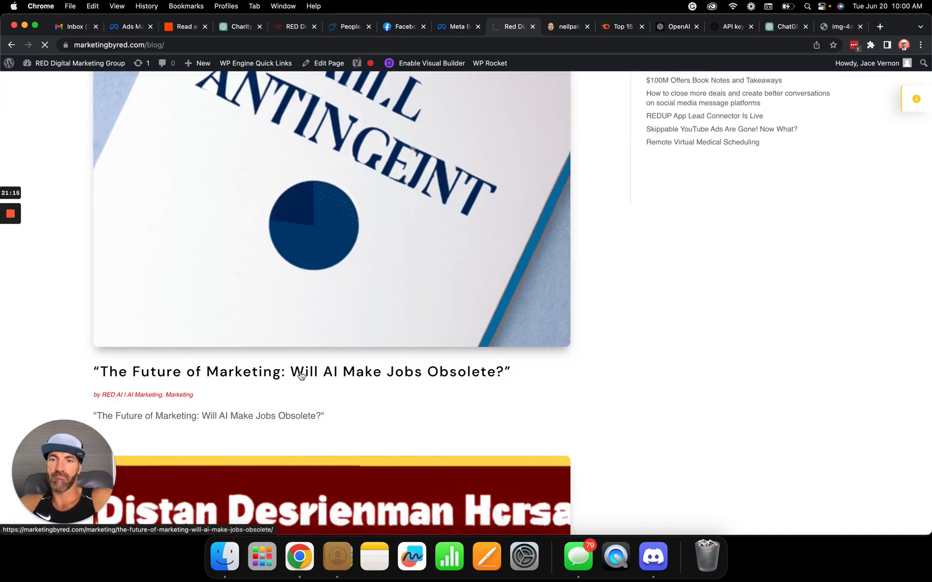
scroll(301, 376, down, 2)
click(302, 308)
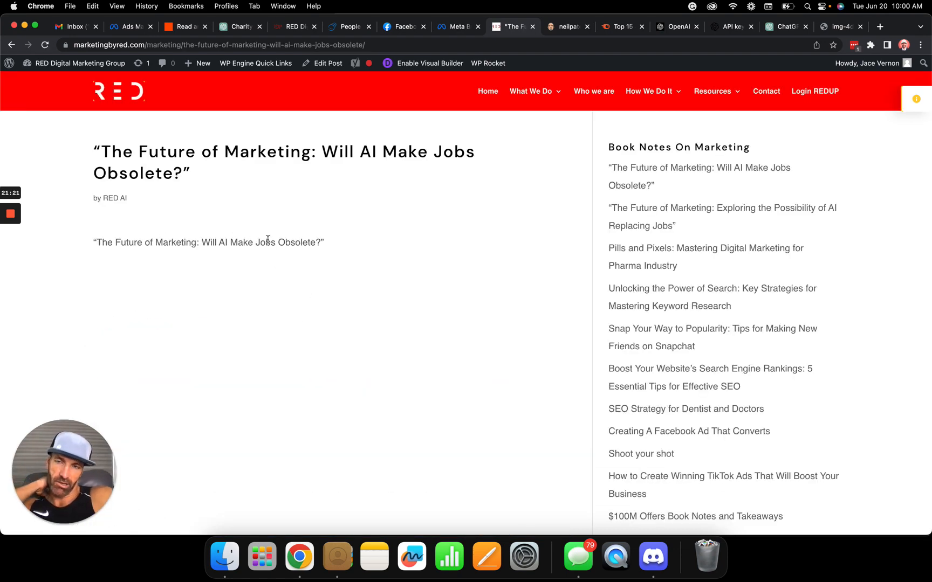
Return to the published Zap and review the Title and Content mappings of the Create Post step
click(180, 31)
scroll(283, 289, up, 5)
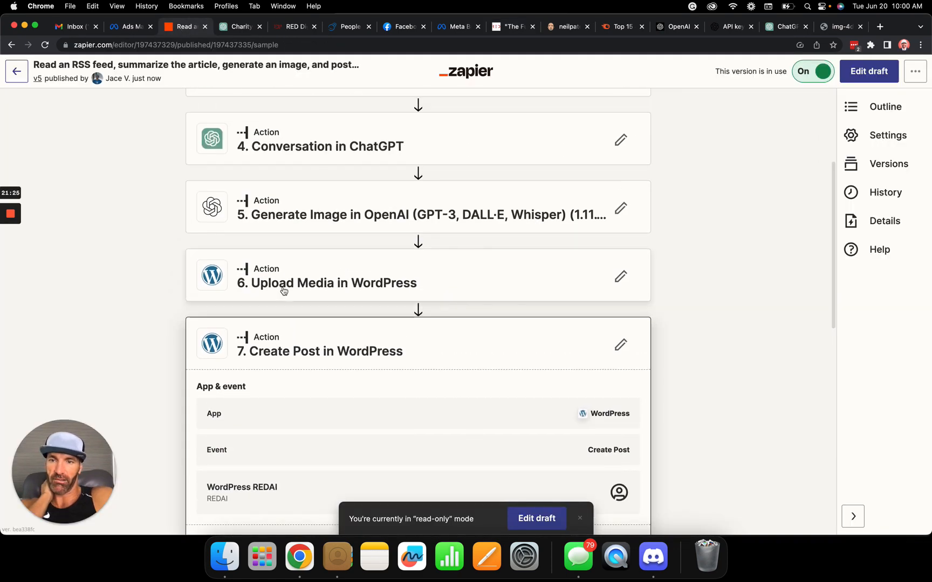
scroll(283, 290, down, 3)
scroll(283, 291, down, 5)
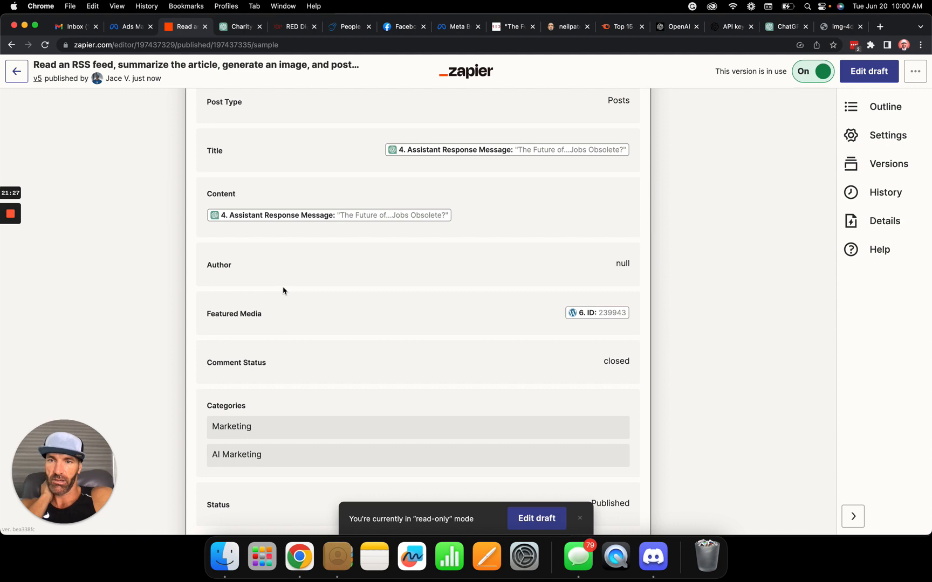
Review the remaining Create Post fields of the published Zap and open its existing draft for editing
scroll(283, 291, down, 2)
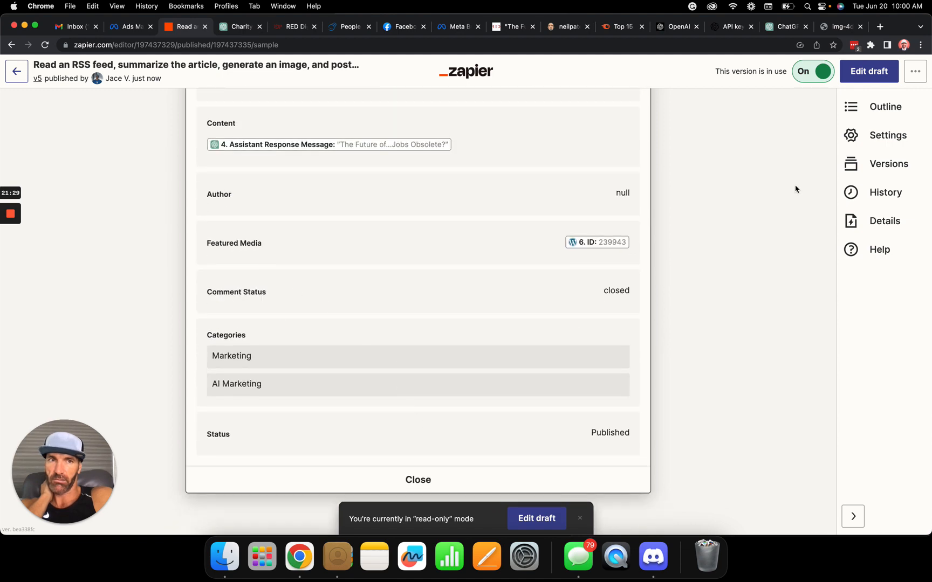
scroll(798, 188, up, 7)
click(619, 182)
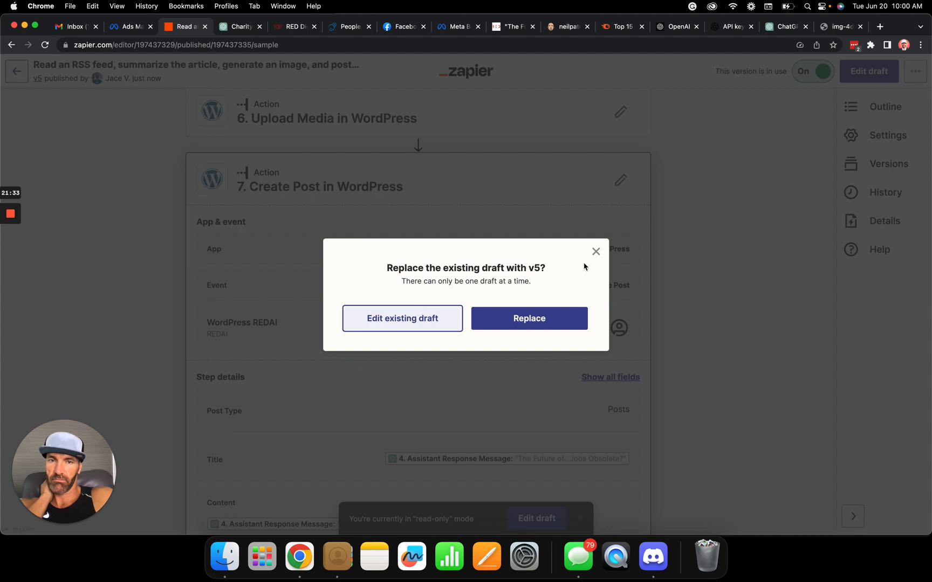
click(596, 252)
click(870, 71)
click(435, 324)
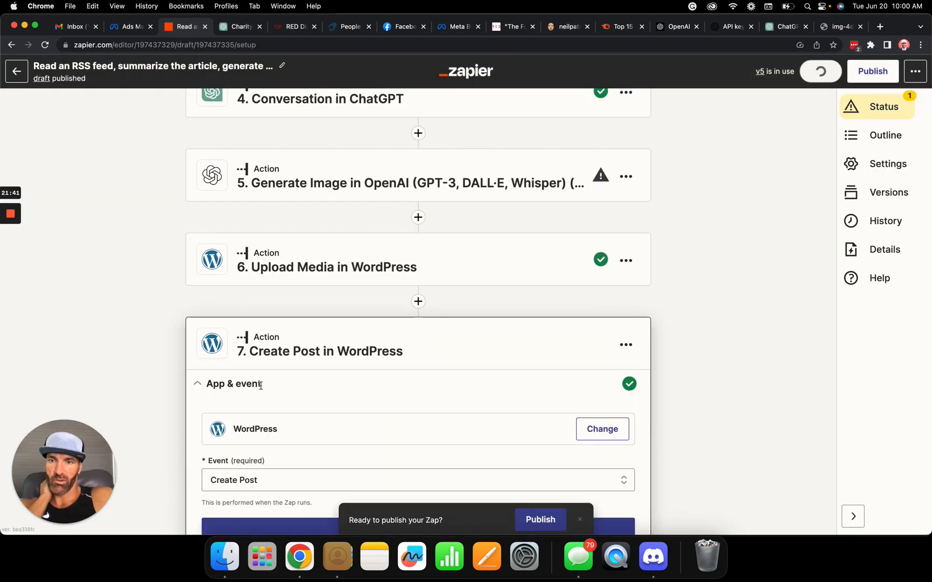
In the Create Post action settings, replace the Content mapping with the Assistant Response Message from step 2, Conversation in ChatGPT
click(261, 375)
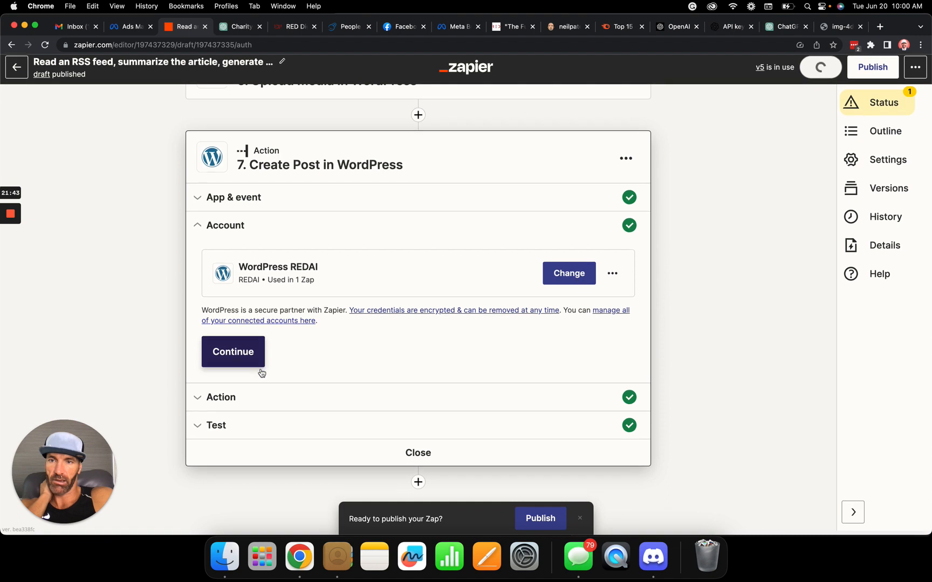
click(258, 395)
scroll(256, 401, down, 1)
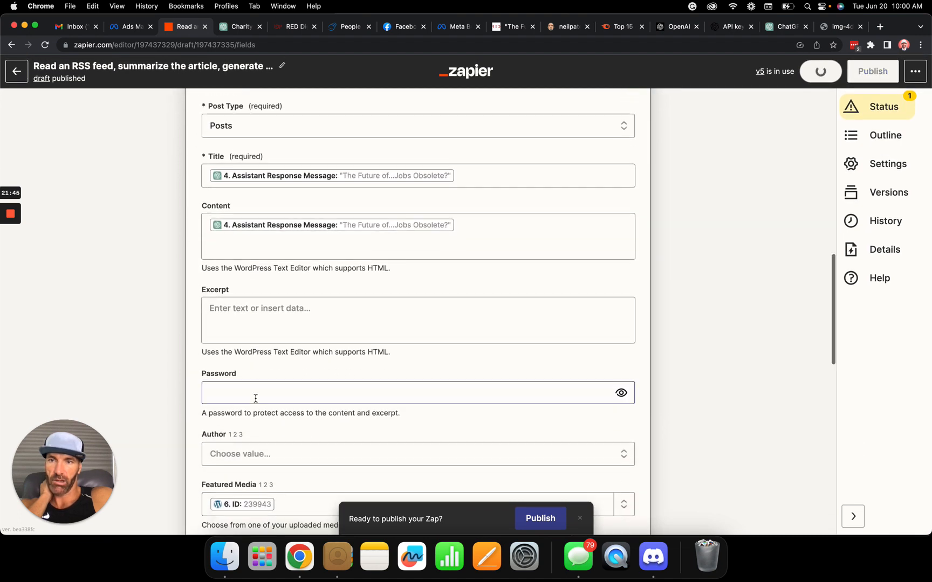
click(483, 225)
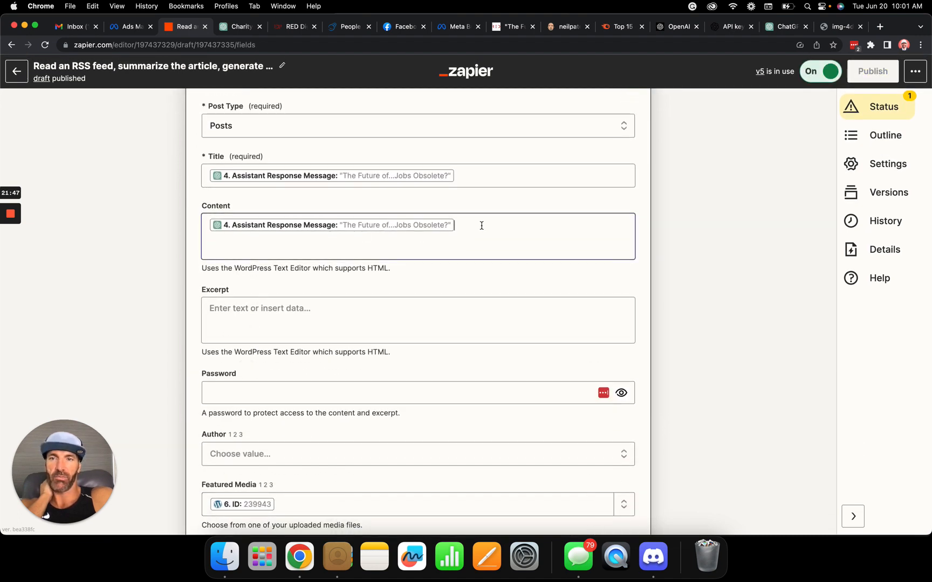
key(BackSpace)
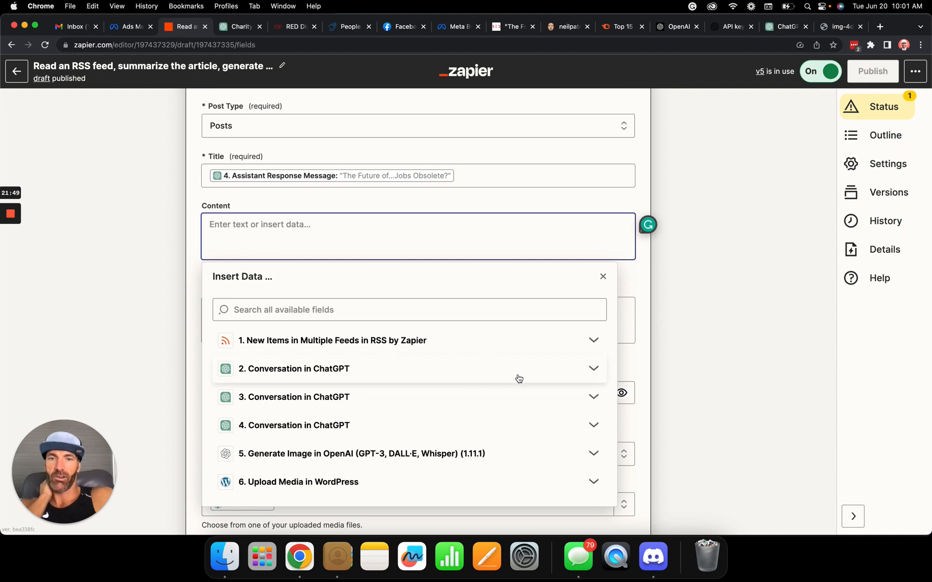
click(593, 368)
scroll(391, 421, down, 5)
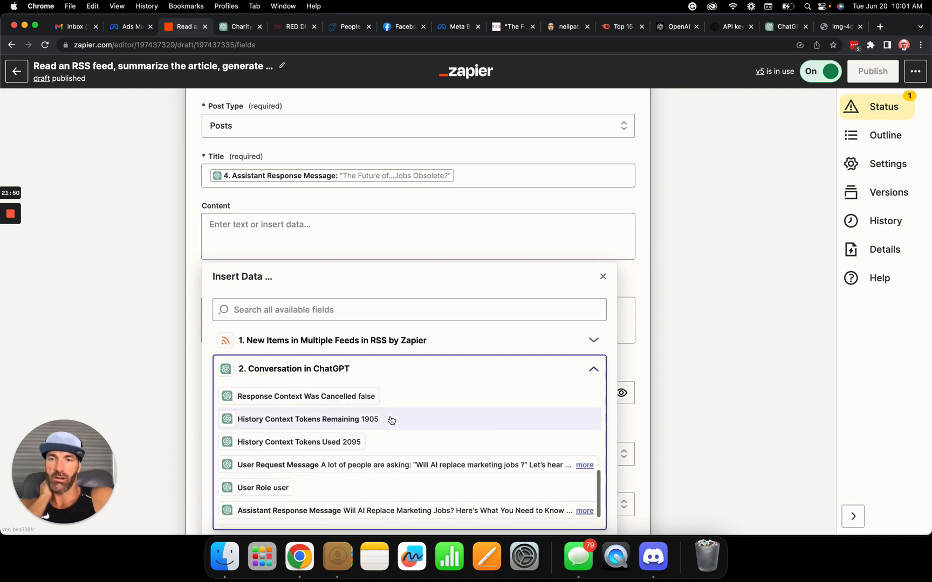
click(383, 492)
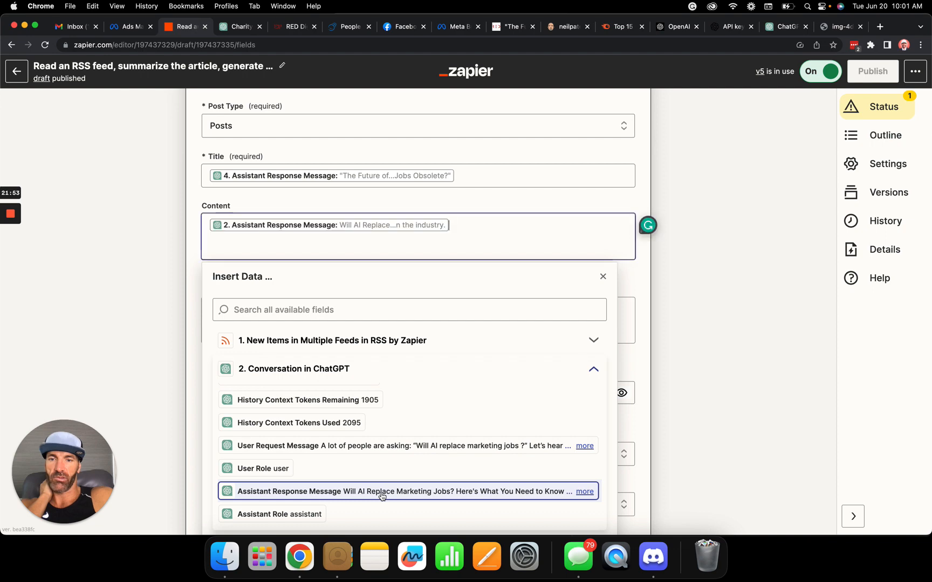
Read the full text of step 2's Assistant Response Message and check the Title and Content mappings against the ChatGPT step
click(584, 492)
scroll(514, 511, down, 5)
scroll(514, 511, down, 5)
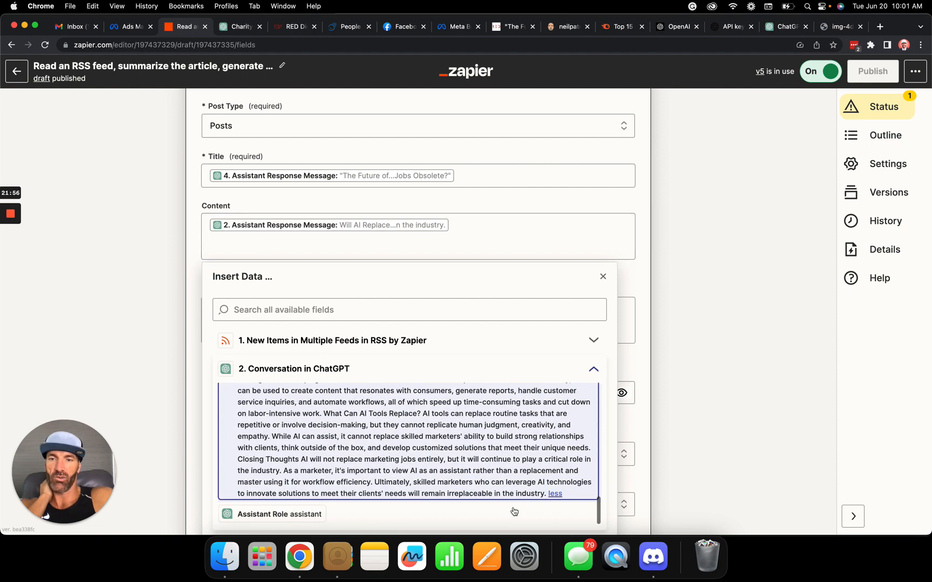
scroll(484, 453, up, 6)
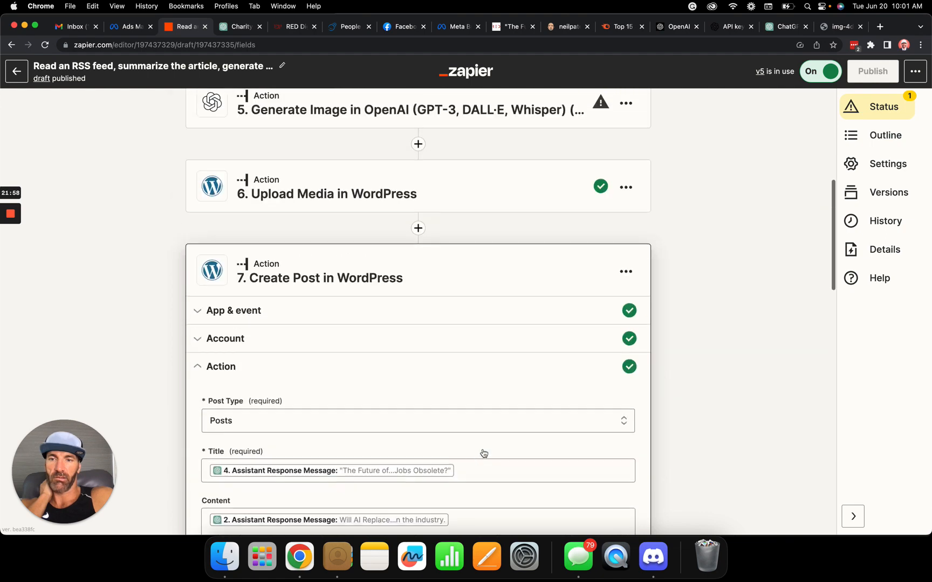
scroll(444, 456, down, 3)
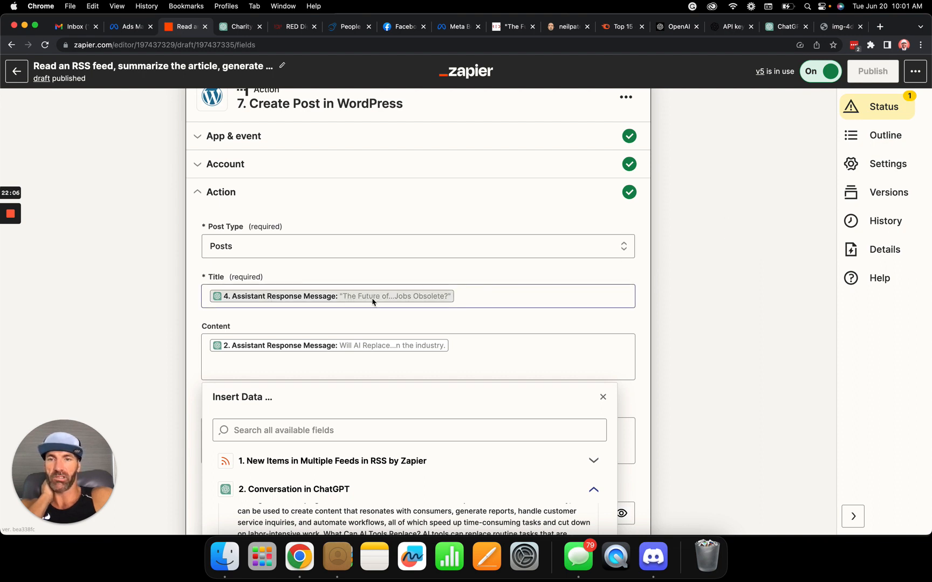
click(502, 307)
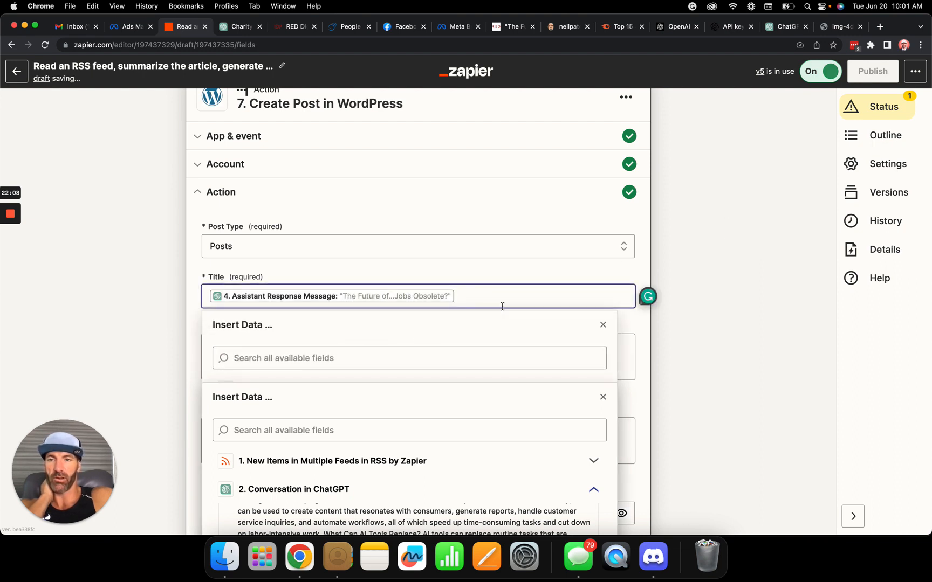
click(119, 354)
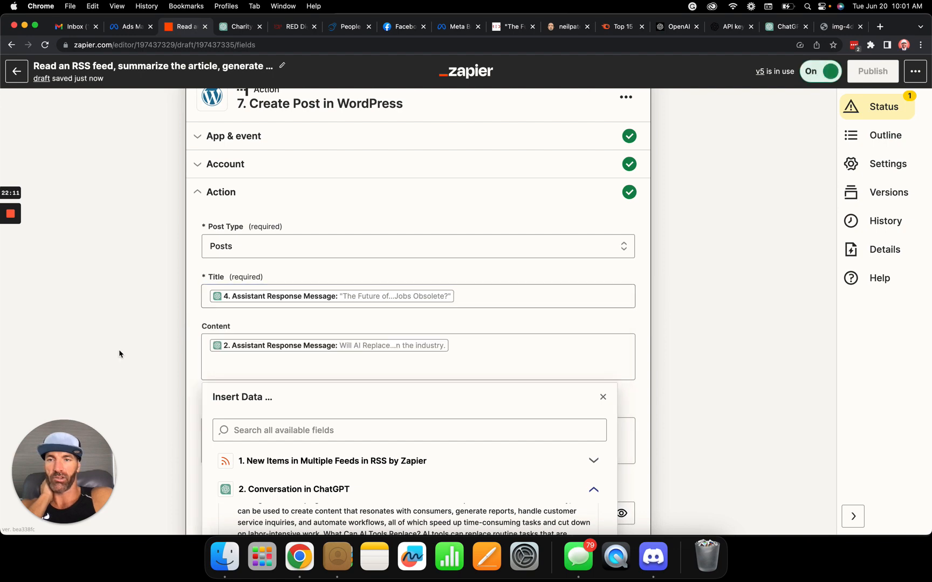
scroll(119, 354, down, 2)
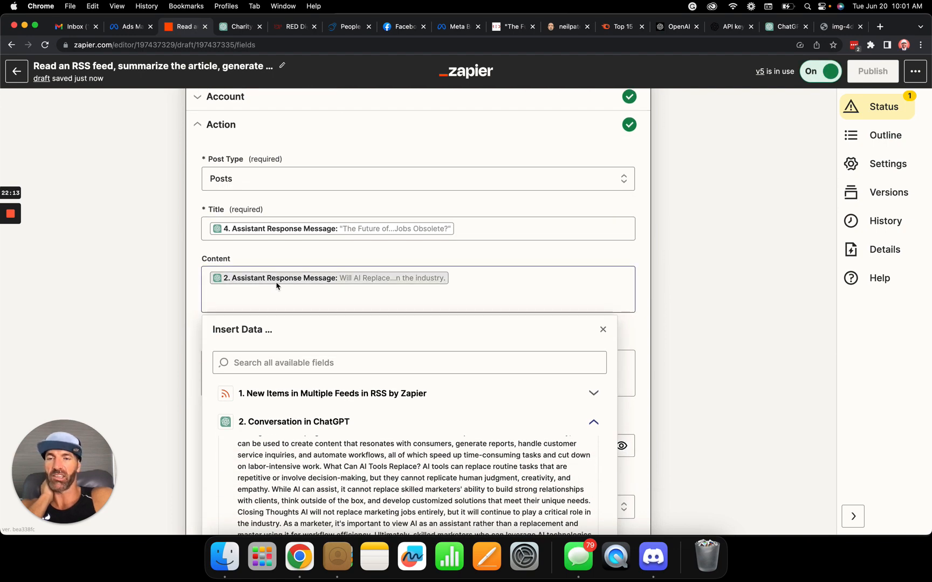
scroll(276, 285, up, 5)
scroll(276, 286, up, 10)
click(323, 213)
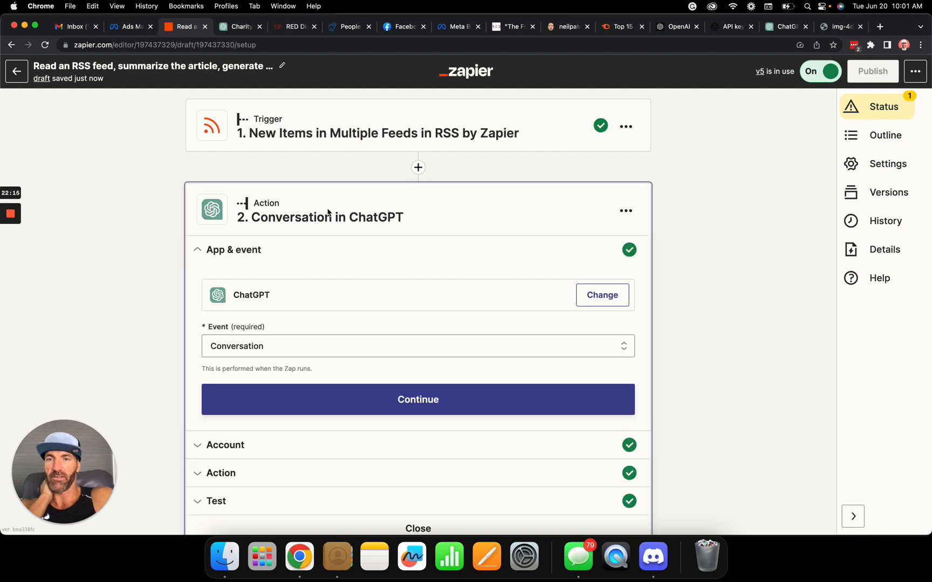
scroll(312, 288, down, 3)
scroll(312, 287, down, 6)
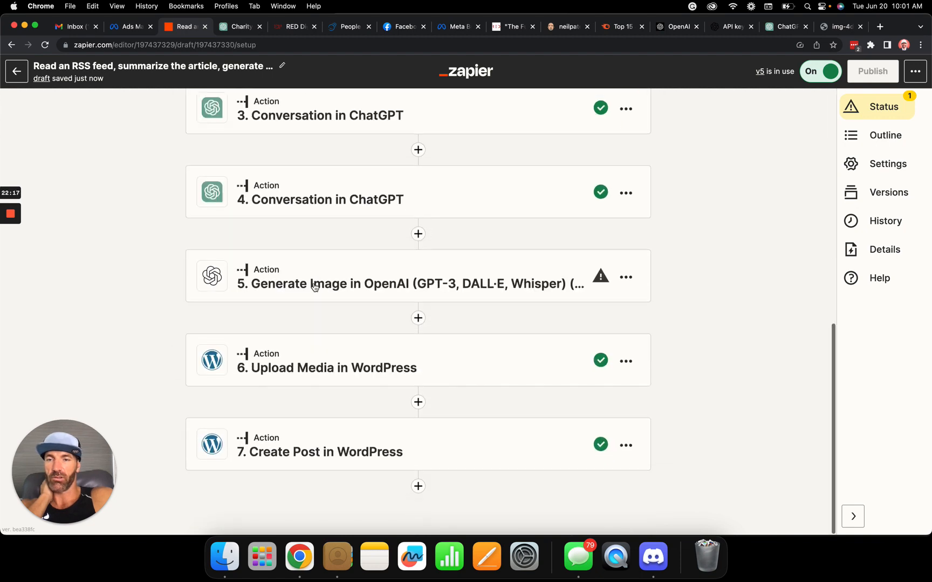
Retest the Create Post in WordPress action so a post with the revised content mapping is sent
click(294, 443)
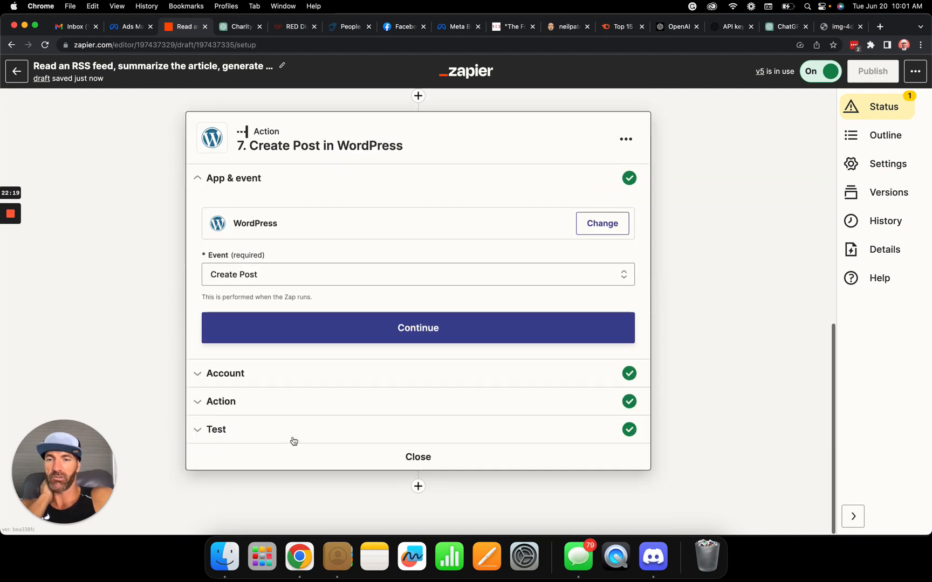
click(308, 434)
scroll(308, 433, down, 5)
scroll(308, 433, down, 5)
scroll(167, 437, down, 5)
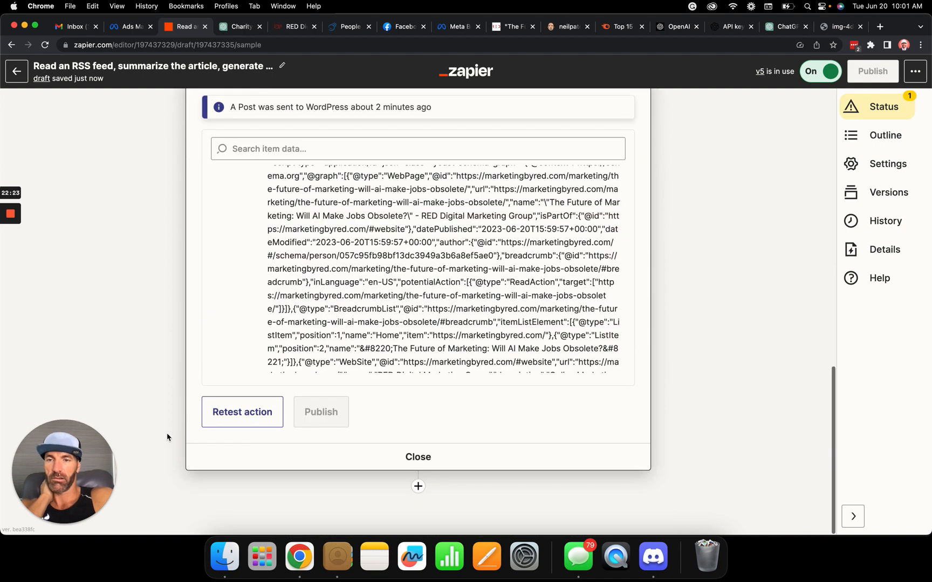
click(234, 420)
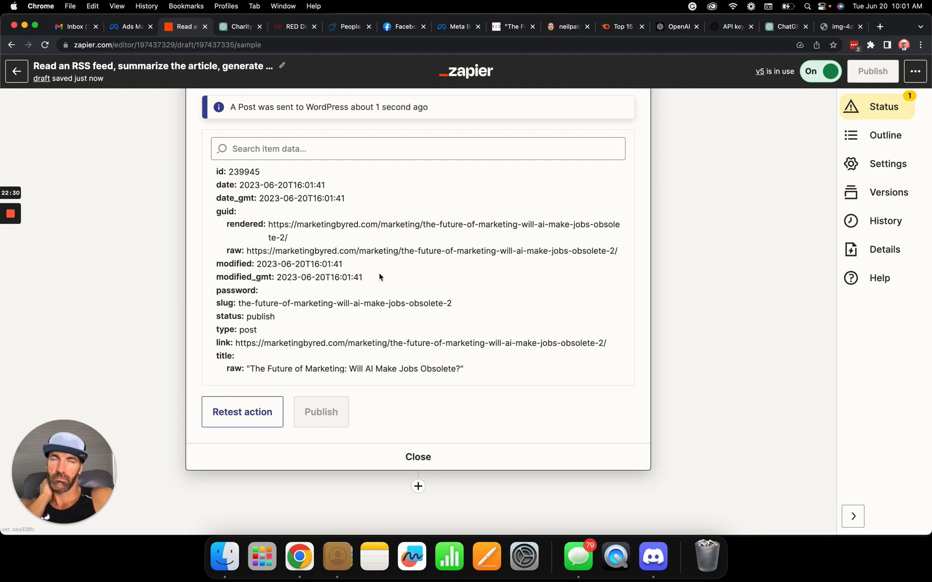
Switch to the marketingbyred.com post page, reload it and open the newest "The Future of Marketing: Will AI Make Jobs Obsolete?" entry
click(522, 28)
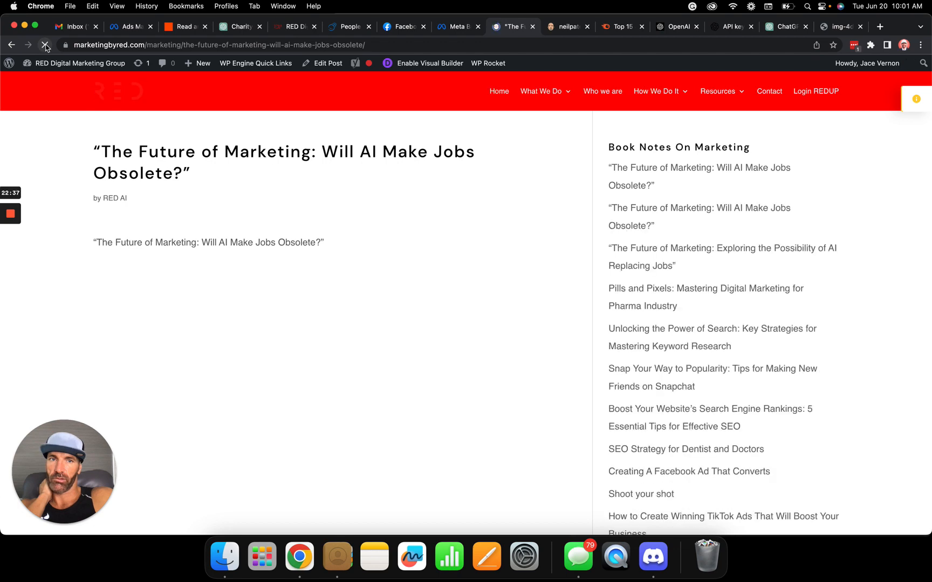
click(640, 168)
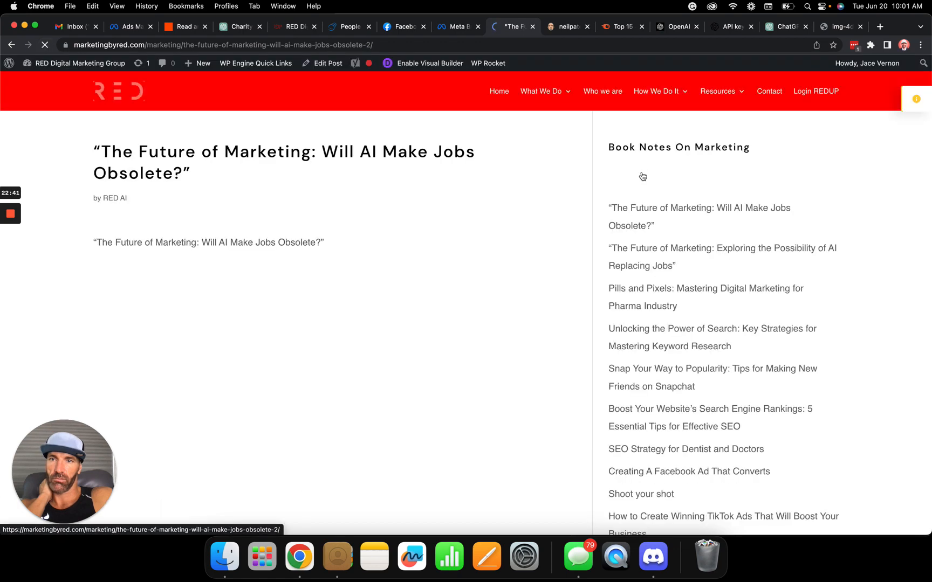
click(633, 175)
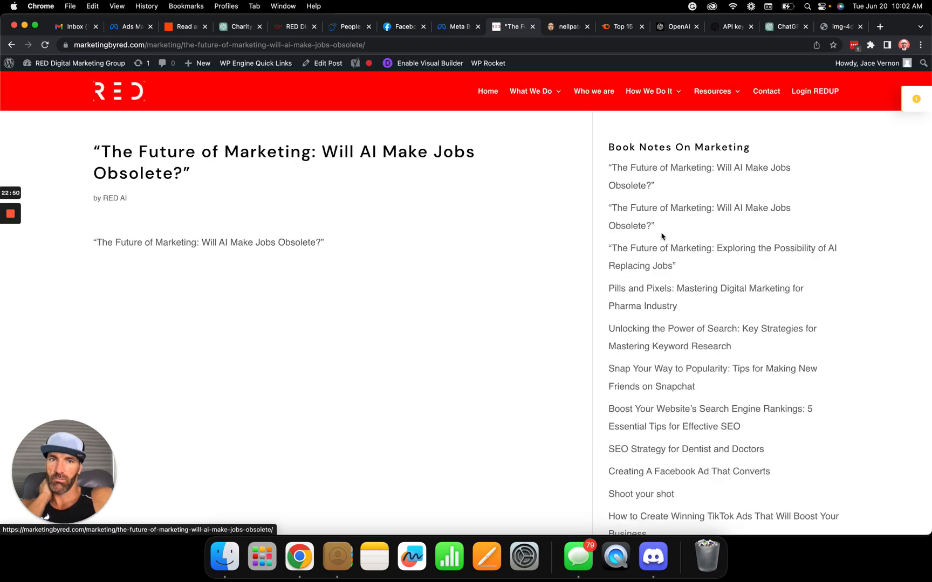
Open the post "The Future of Marketing: Exploring the Possibility of AI Replacing Jobs" and read through its whole article
click(673, 255)
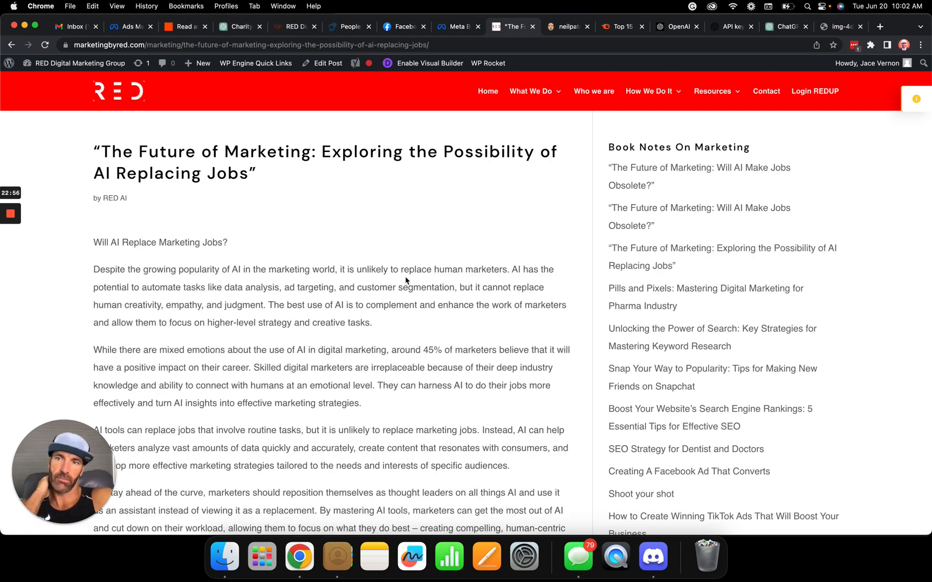
scroll(405, 280, down, 5)
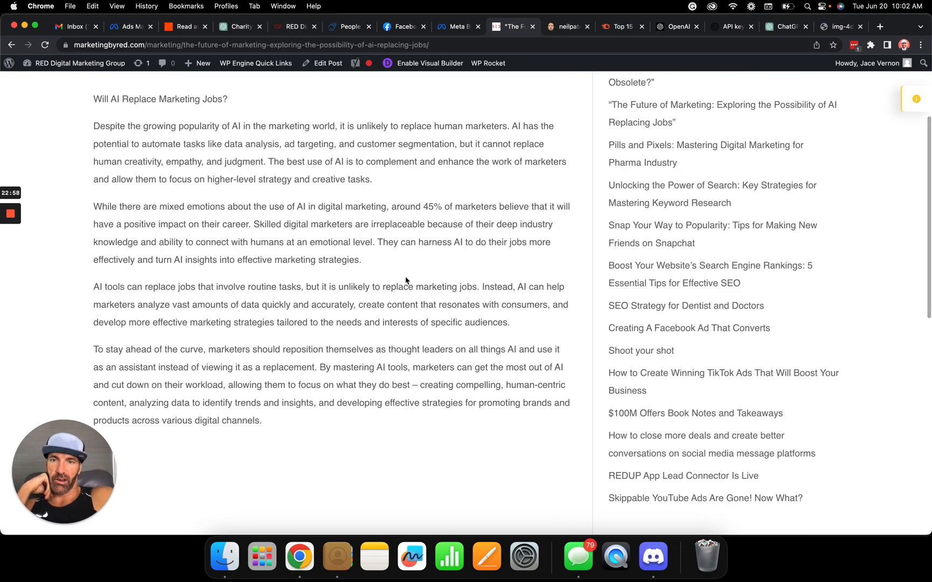
scroll(405, 280, down, 10)
scroll(405, 279, up, 5)
scroll(405, 280, up, 10)
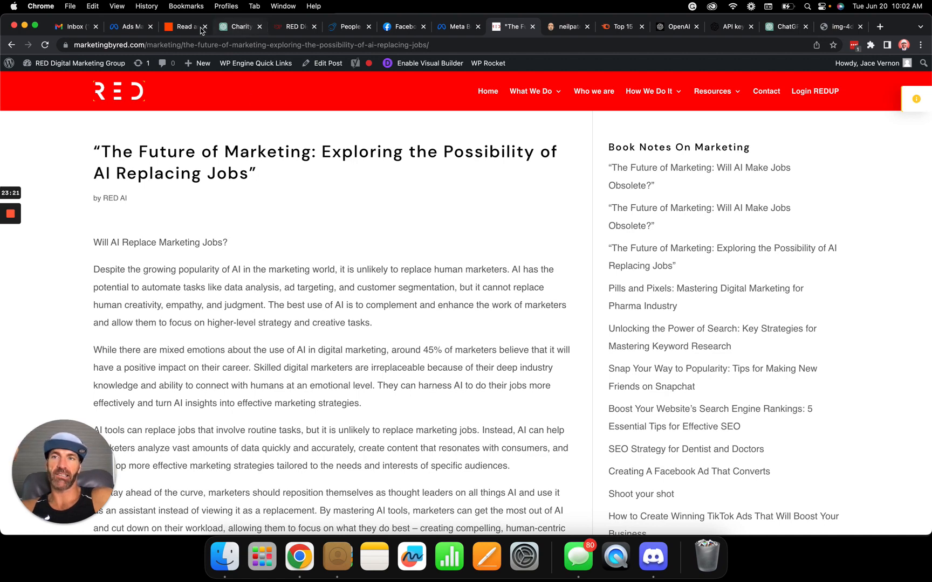
Return to the Zap draft and walk through actions 2 to 7, from the first ChatGPT conversation to Create Post in WordPress
click(173, 28)
scroll(286, 220, down, 10)
scroll(287, 220, up, 10)
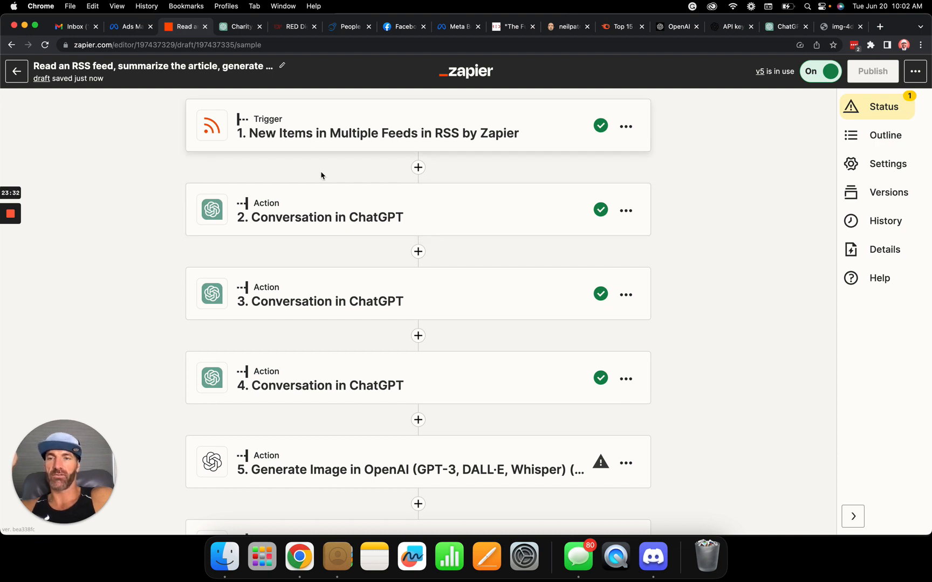
click(299, 220)
scroll(305, 221, down, 6)
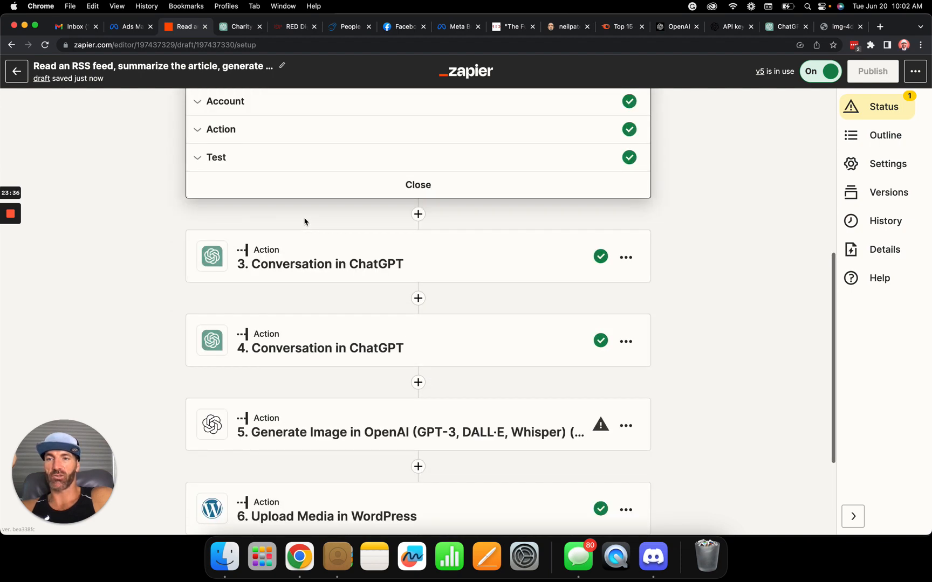
click(311, 257)
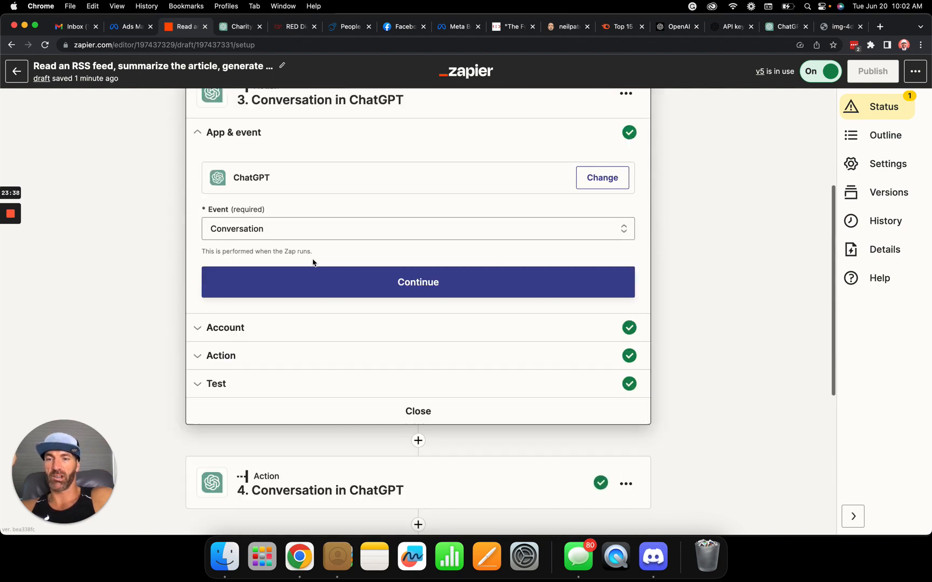
scroll(313, 262, down, 2)
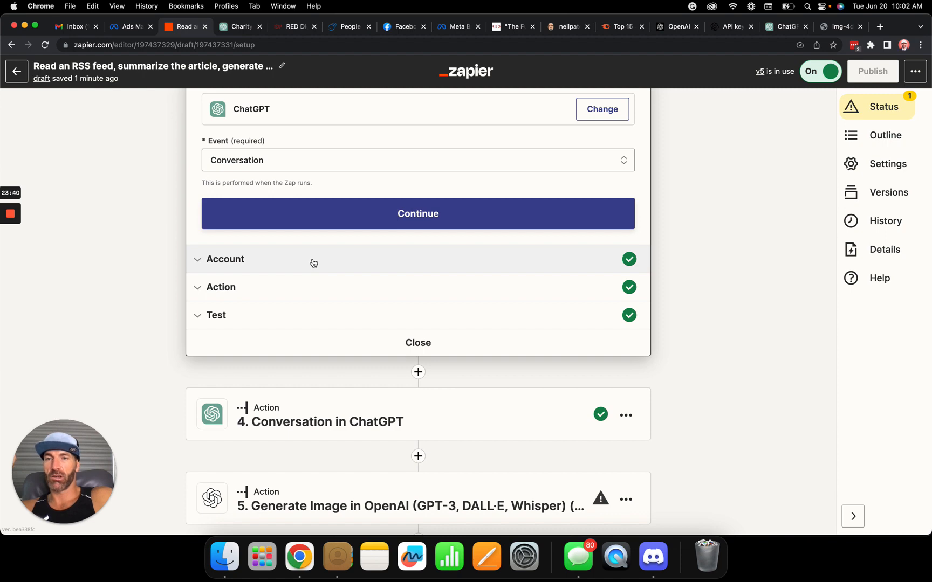
scroll(313, 263, down, 3)
click(322, 319)
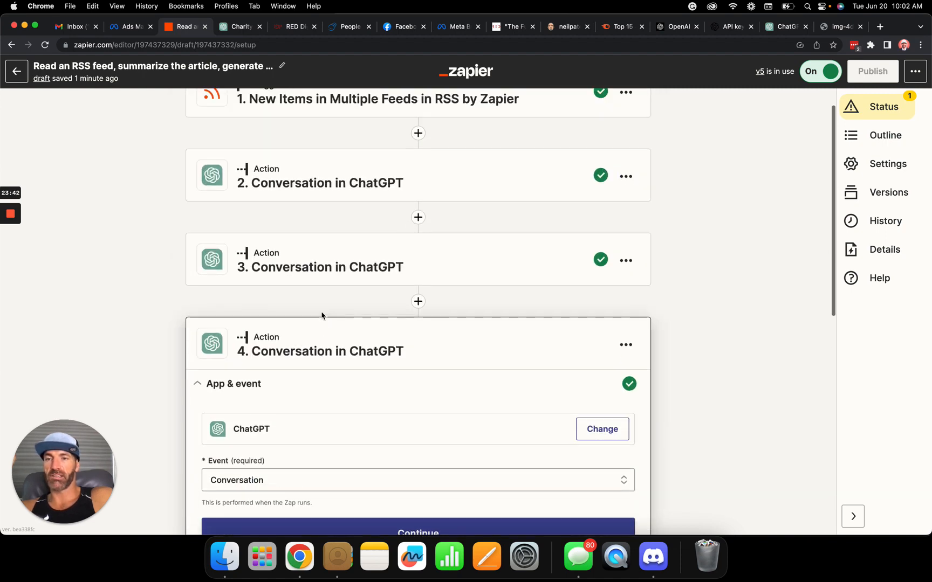
scroll(322, 315, down, 5)
click(328, 305)
scroll(330, 306, down, 4)
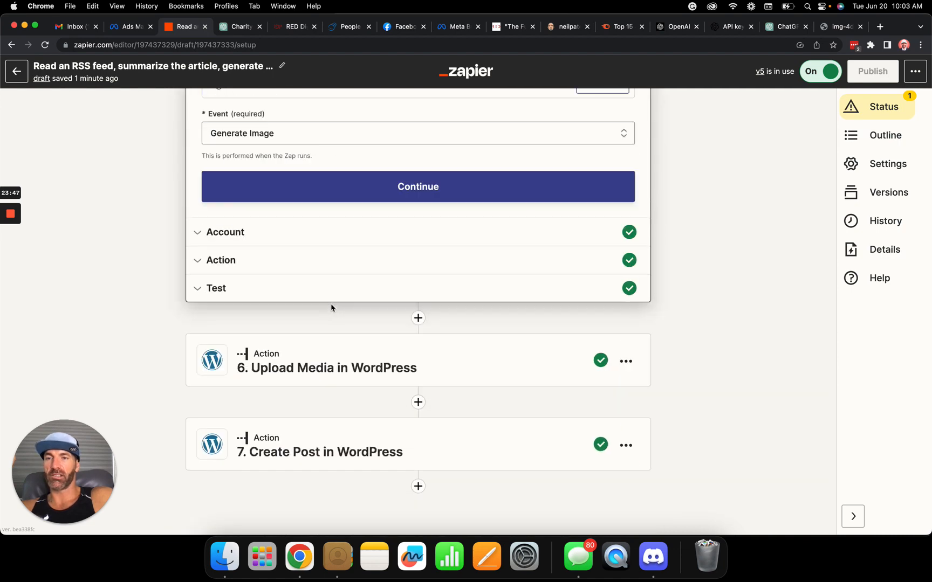
click(331, 341)
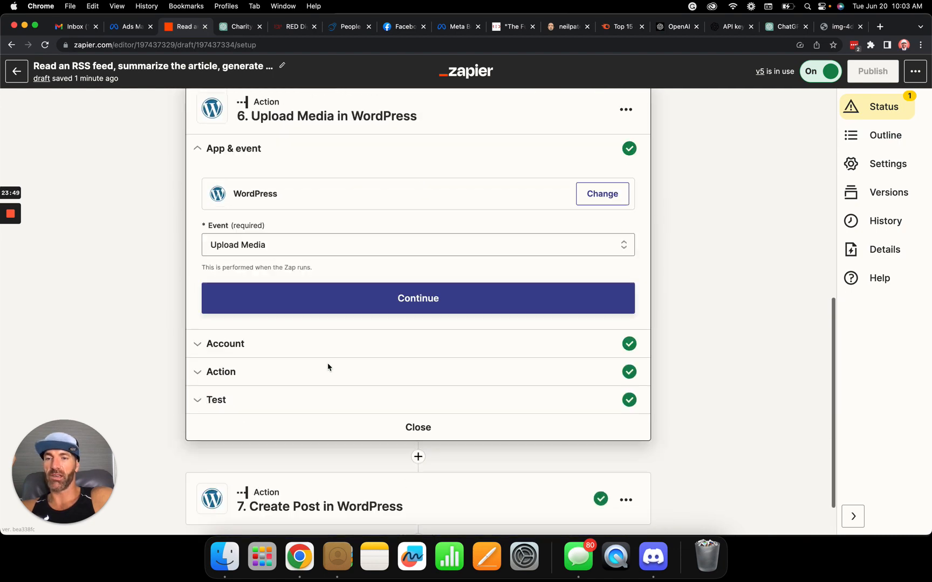
click(329, 446)
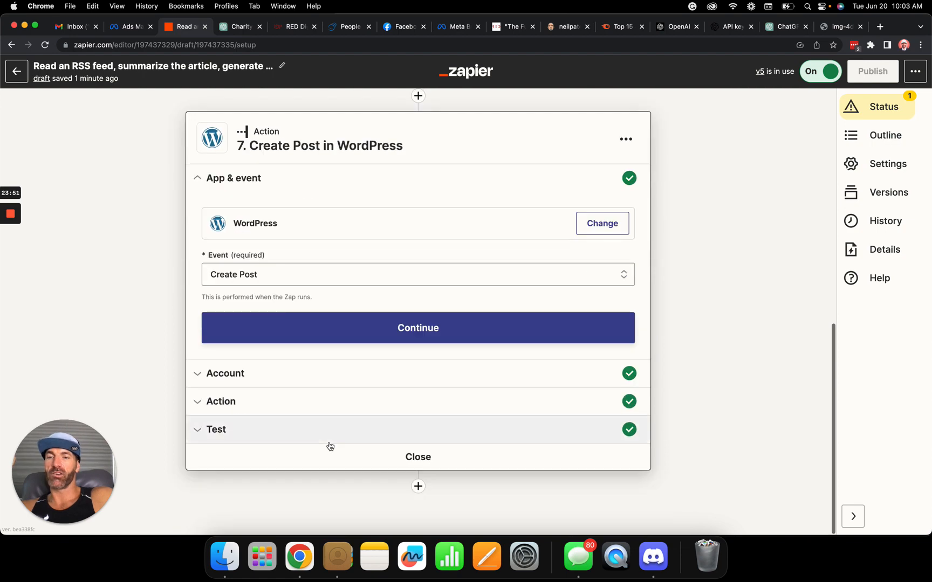
click(328, 447)
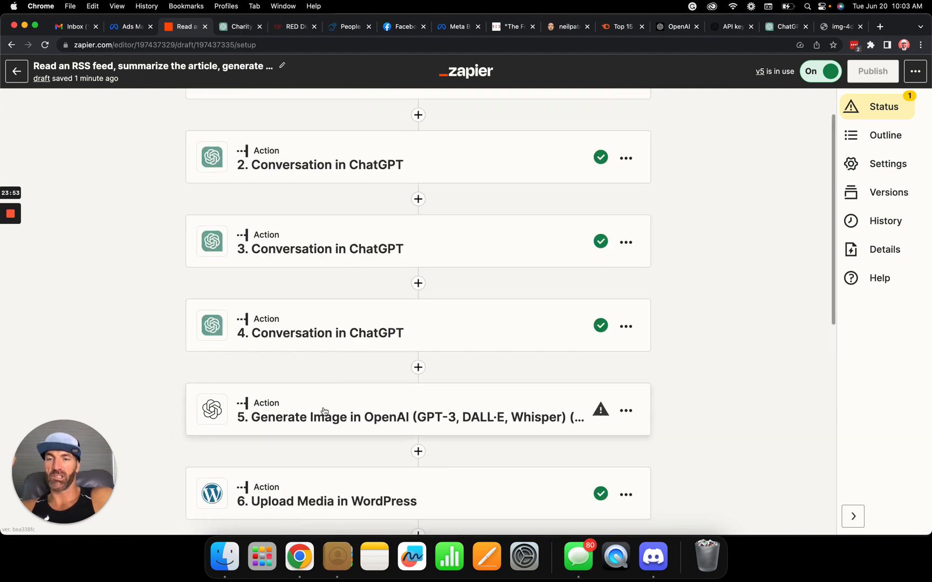